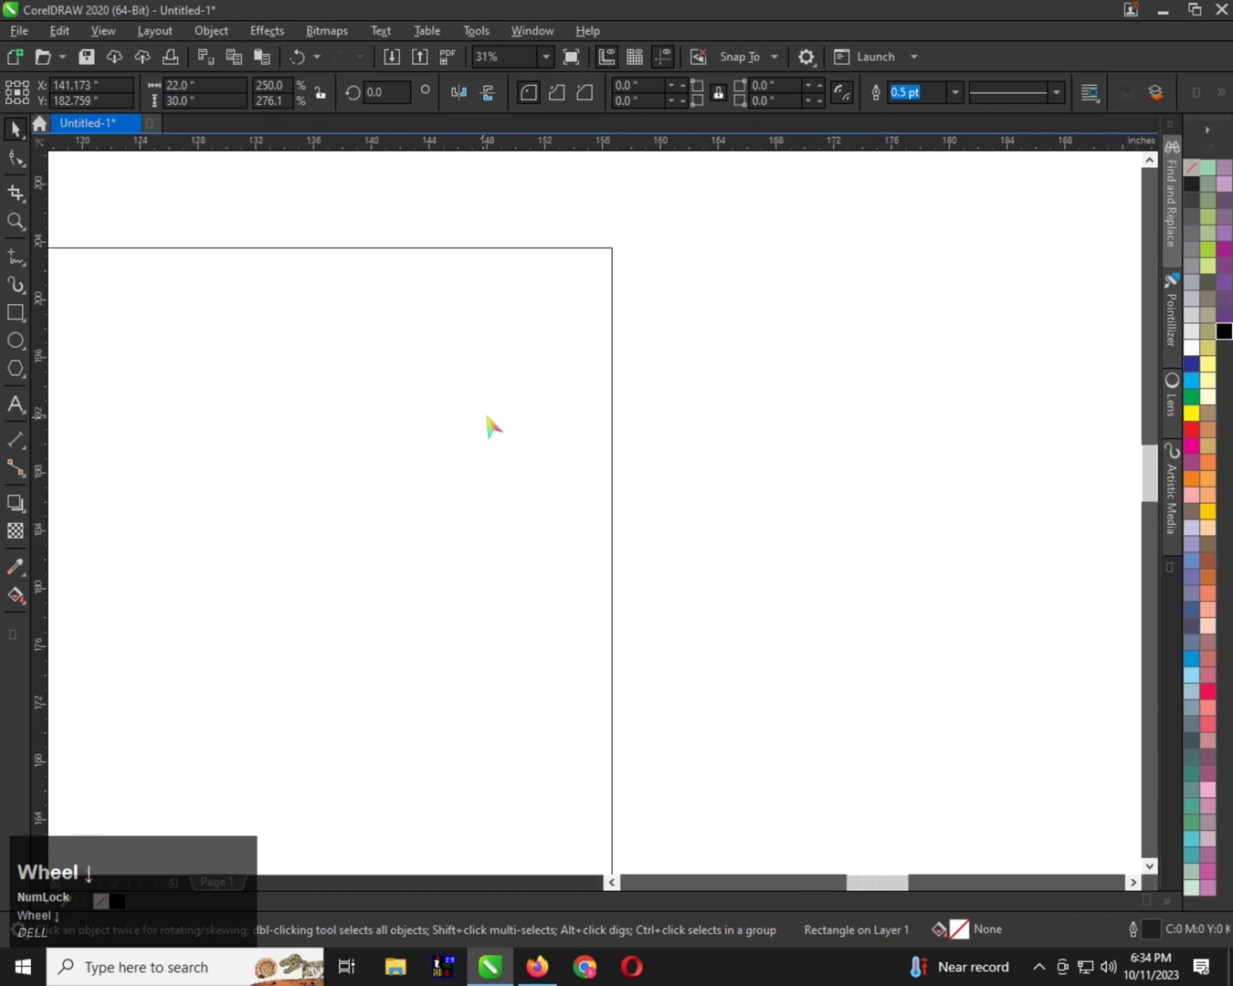
Draw a closed four-sided Pen shape about 29.5 × 14.6 in across the rectangle's upper part, with its lower edge sloping down to the right
{"action": "left_click_drag", "start_coordinate": [482, 406], "coordinate": [506, 417]}
{"action": "scroll", "coordinate": [506, 417], "scroll_direction": "up", "scroll_amount": 1}
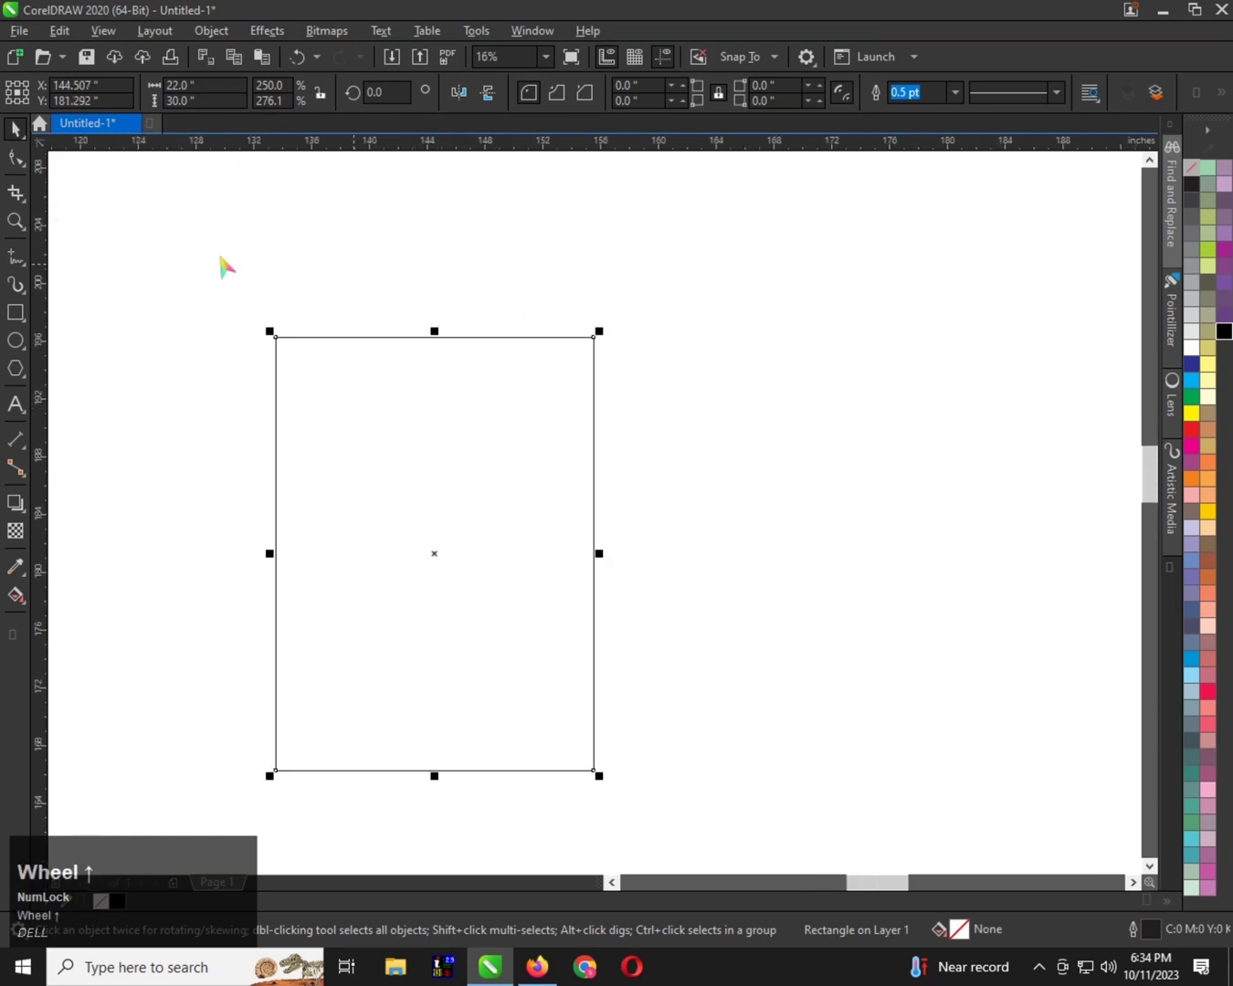
{"action": "left_click", "coordinate": [24, 266]}
{"action": "left_click", "coordinate": [68, 321]}
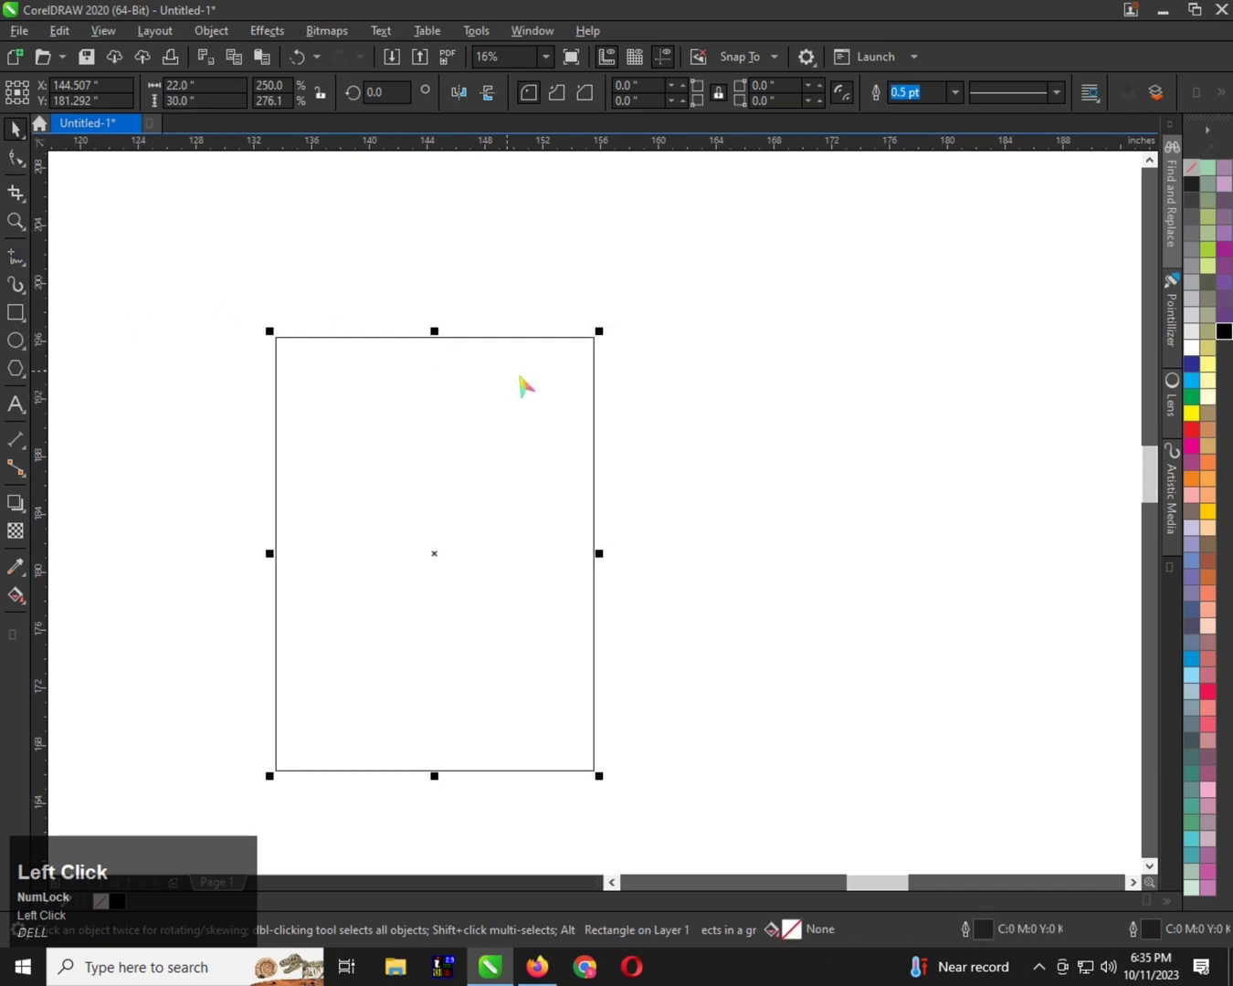
{"action": "left_click", "coordinate": [611, 490]}
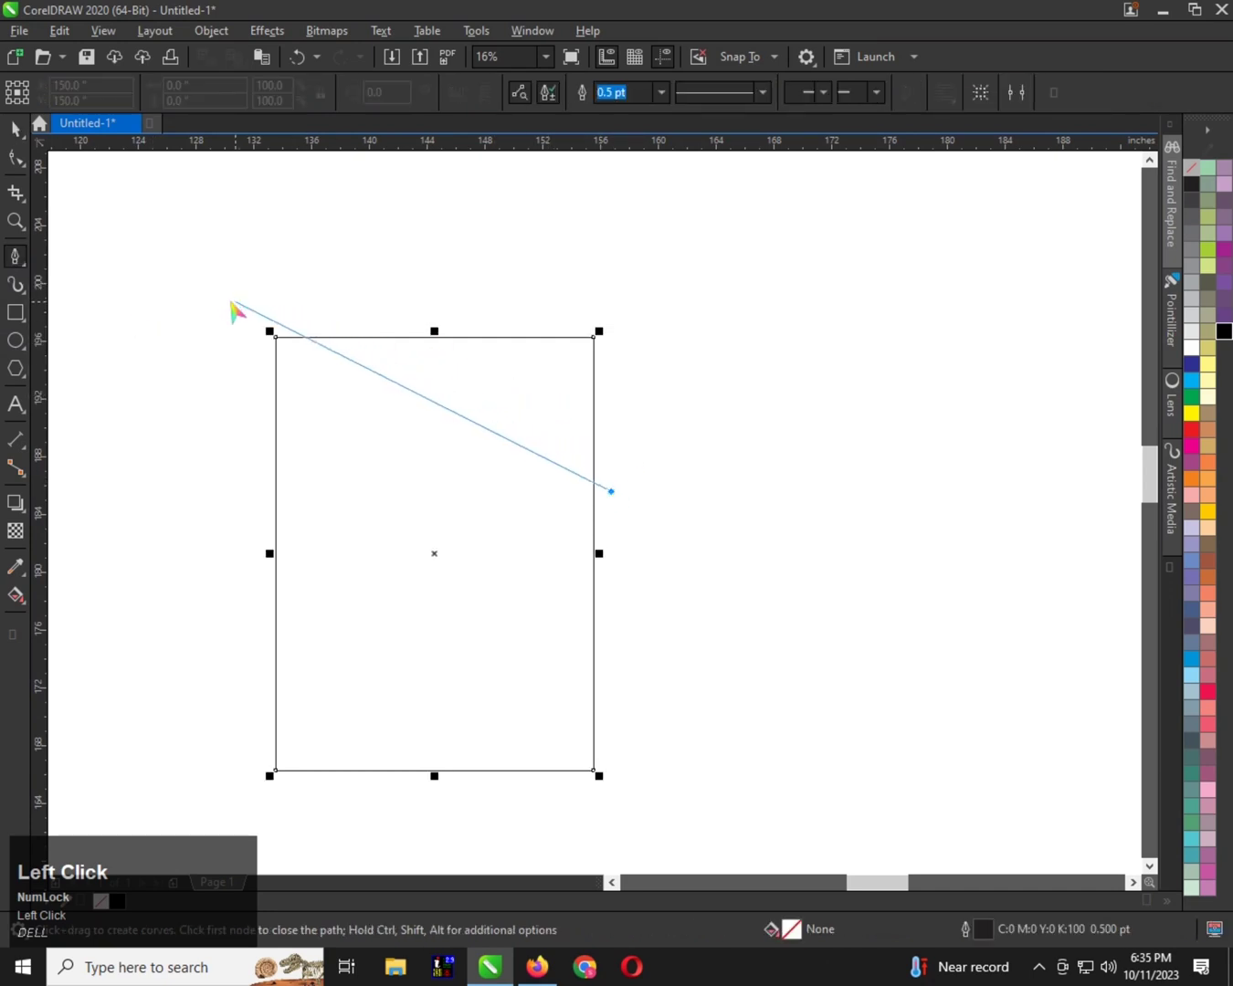
{"action": "double_click", "coordinate": [186, 326]}
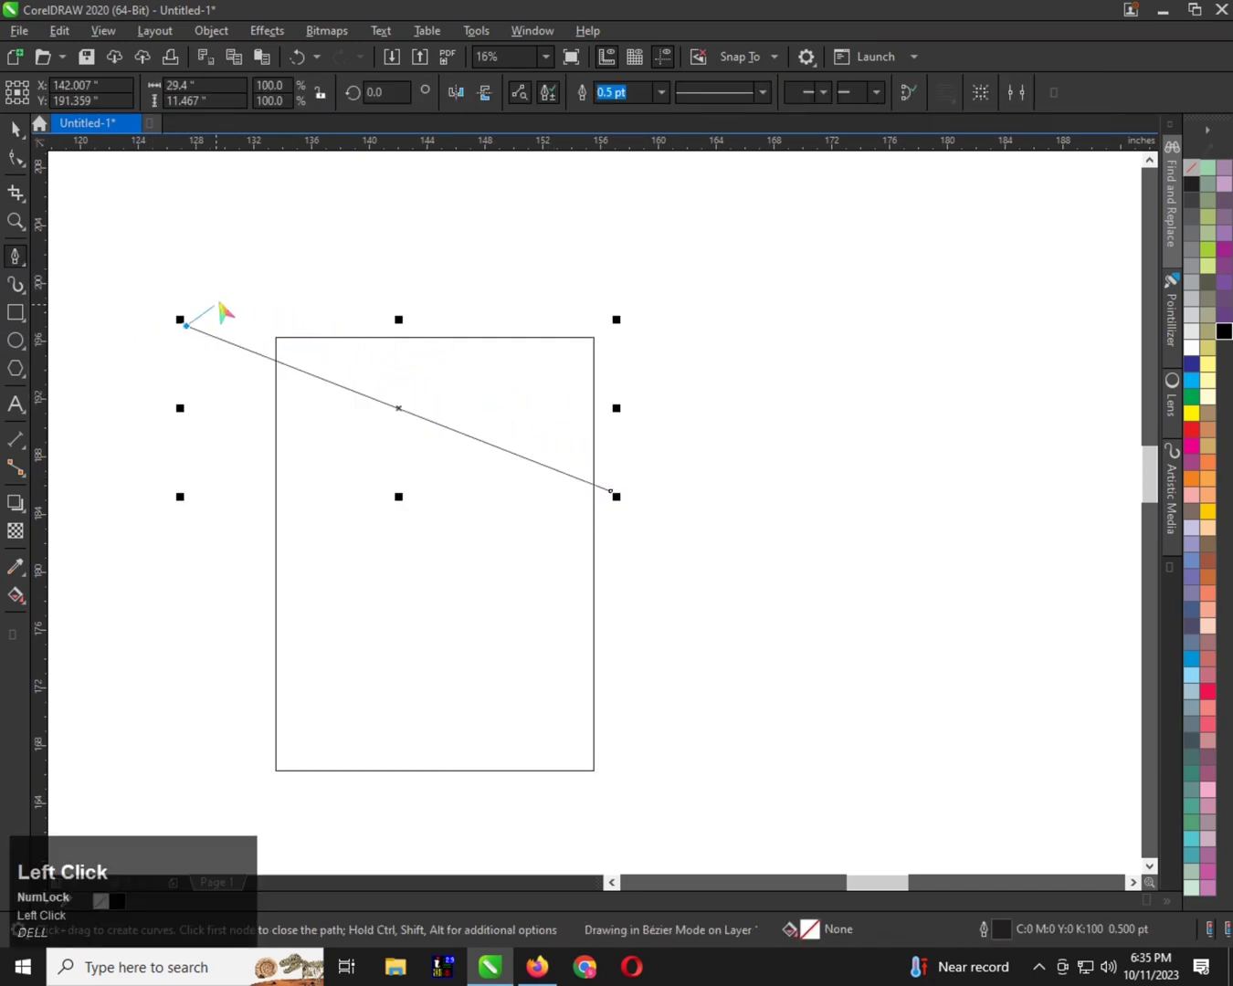
{"action": "left_click", "coordinate": [186, 281], "text": "shift"}
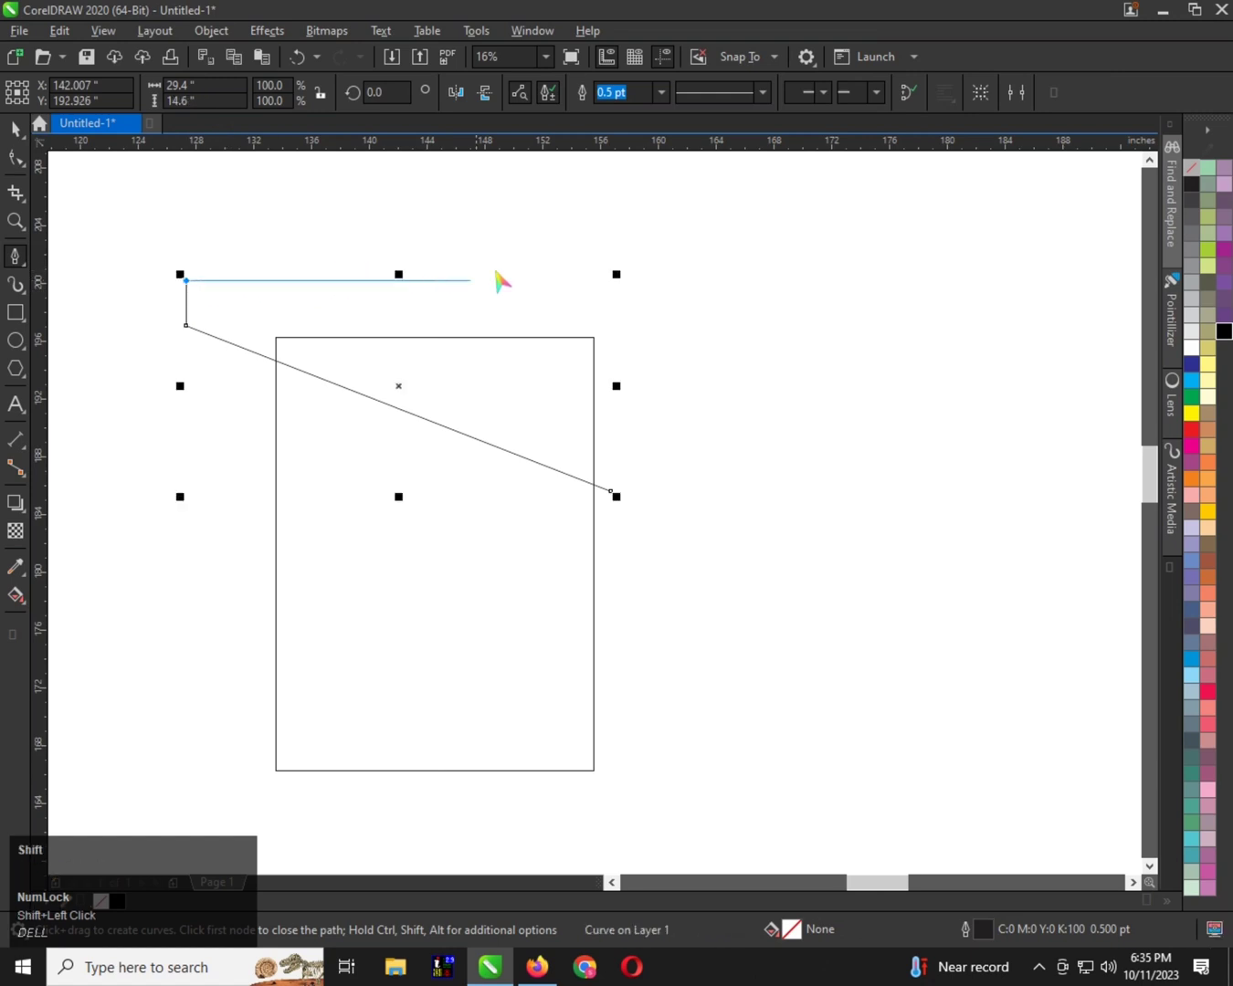
{"action": "left_click", "coordinate": [613, 281]}
{"action": "left_click", "coordinate": [611, 491]}
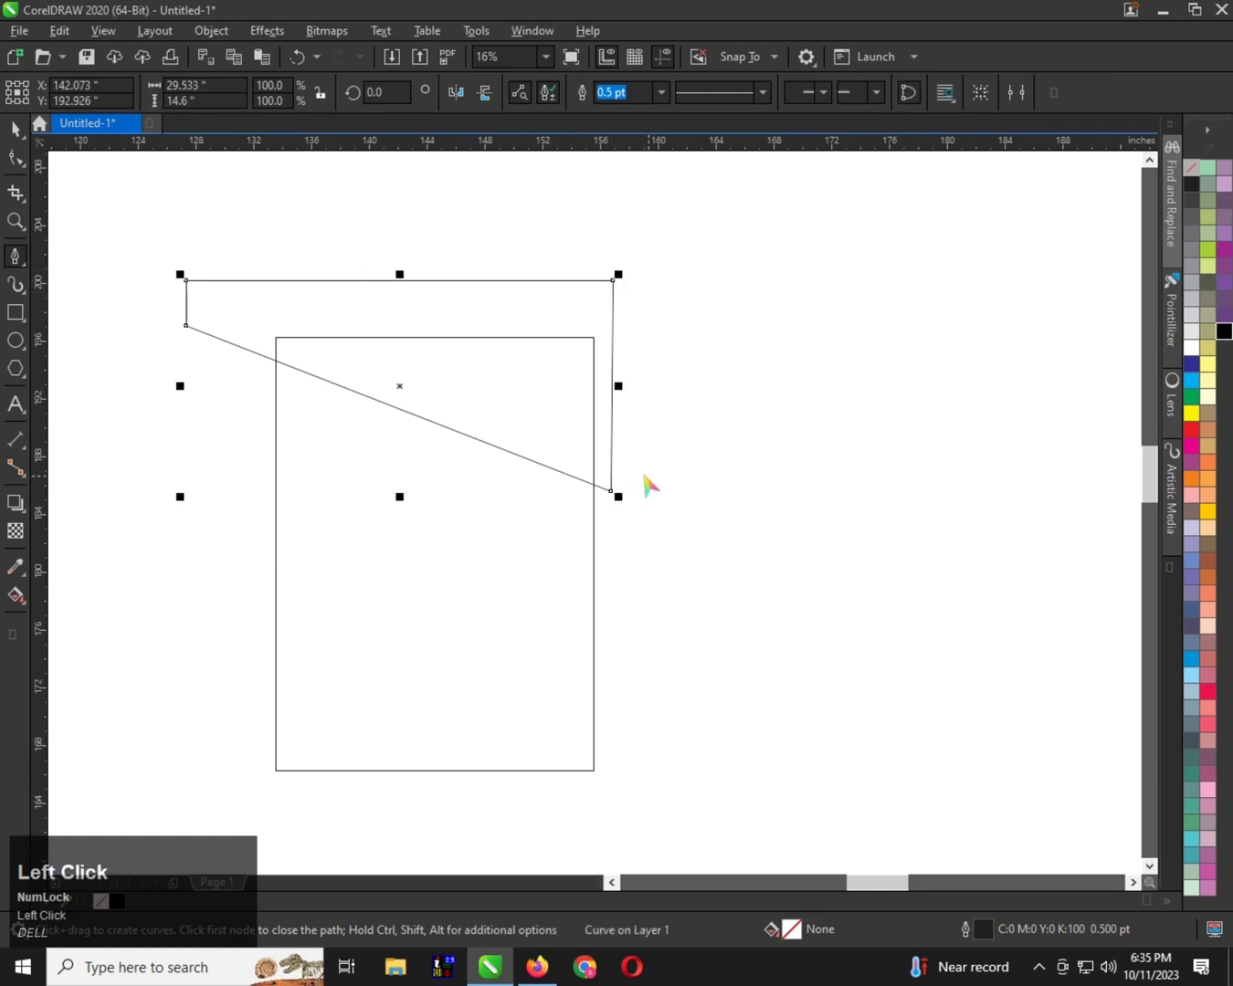
Bend the shape's sloping lower edge into an upward arch and lower both bottom corners, making the shape about 18.7 in high
{"action": "left_click", "coordinate": [17, 161]}
{"action": "left_click_drag", "start_coordinate": [840, 499], "coordinate": [839, 499]}
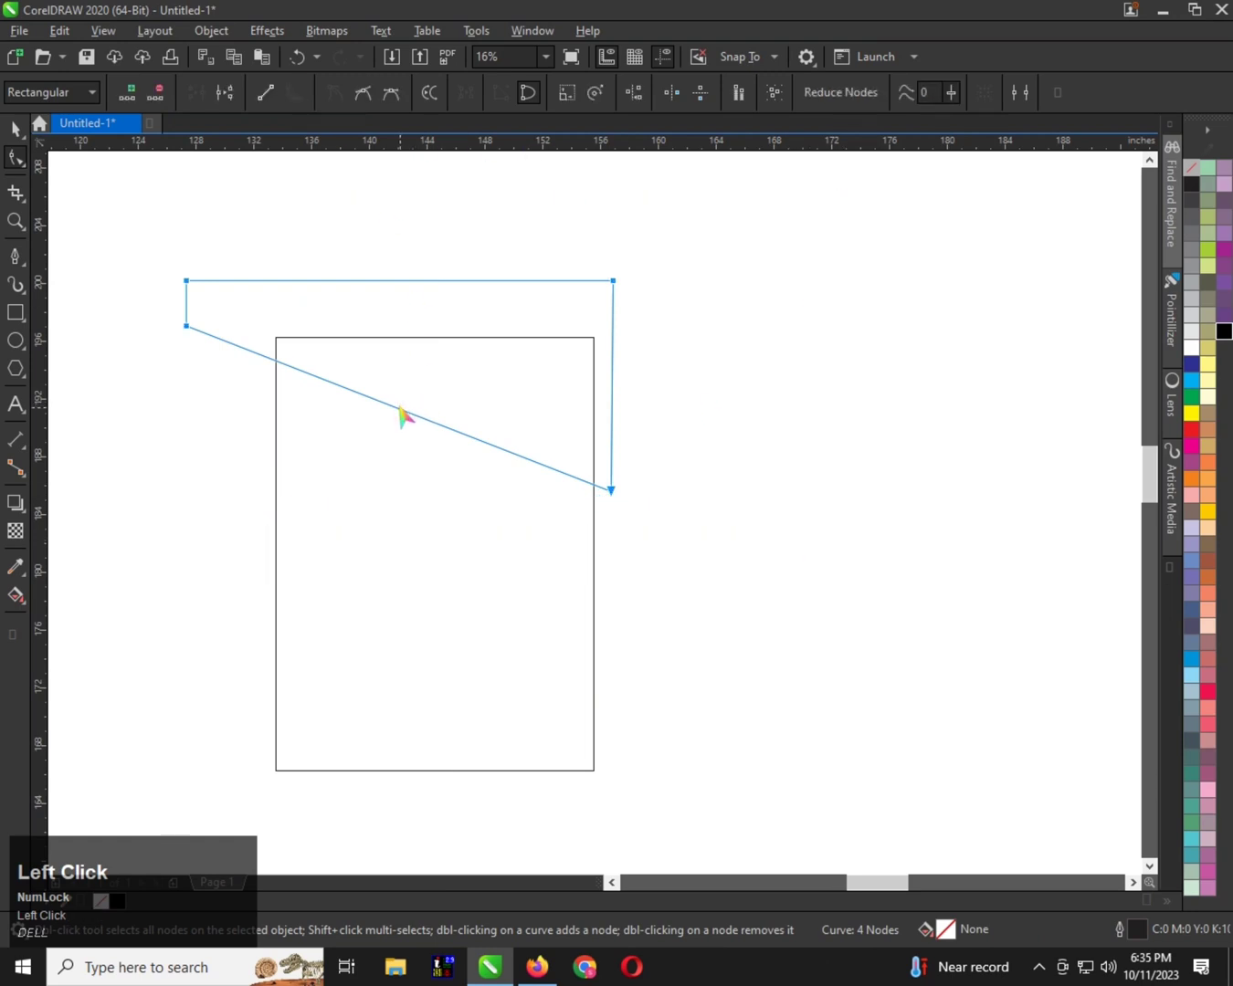
{"action": "left_click_drag", "start_coordinate": [401, 417], "coordinate": [422, 386]}
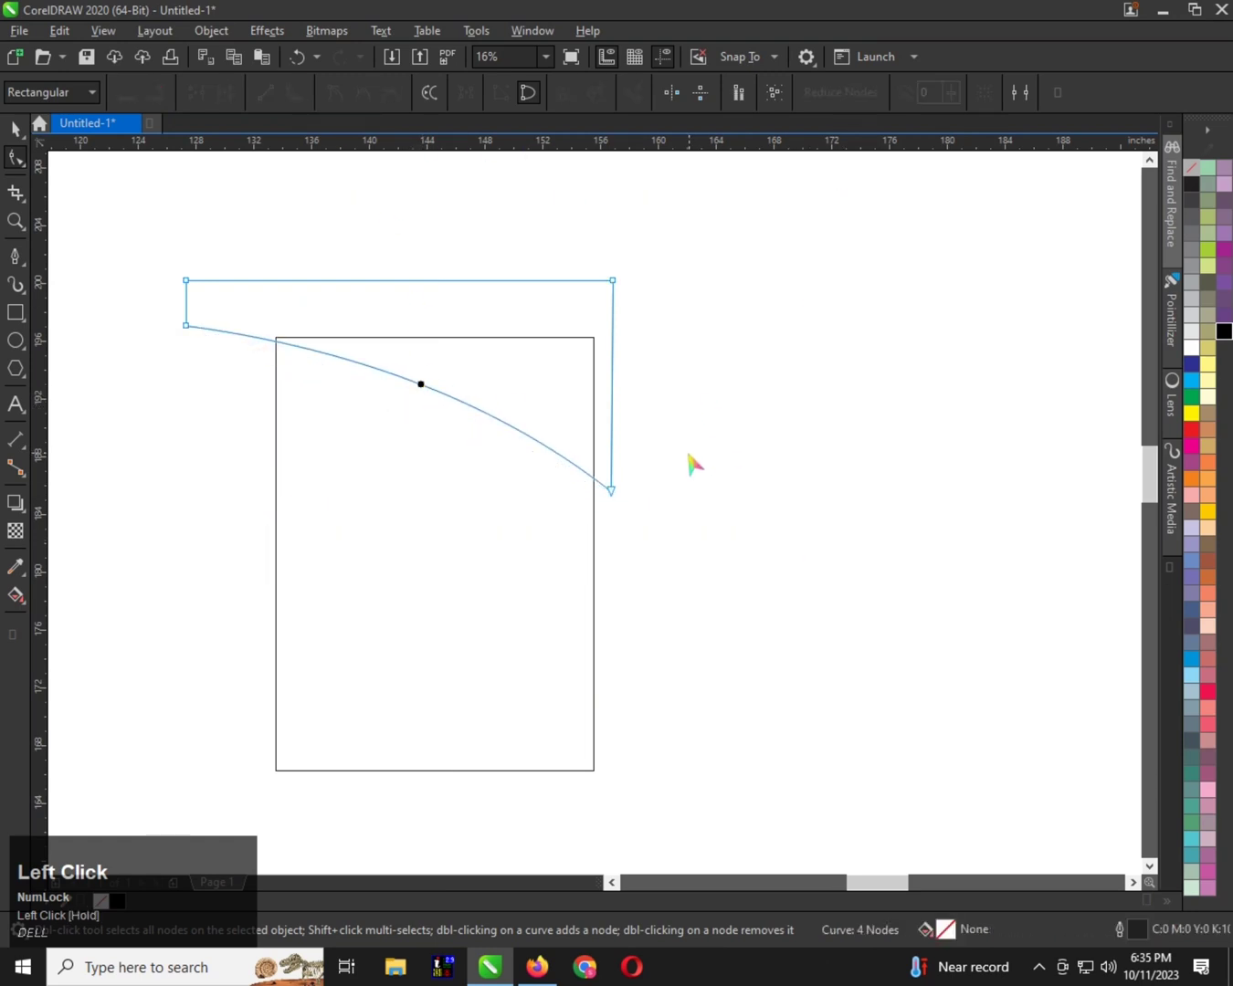
{"action": "left_click", "coordinate": [617, 495]}
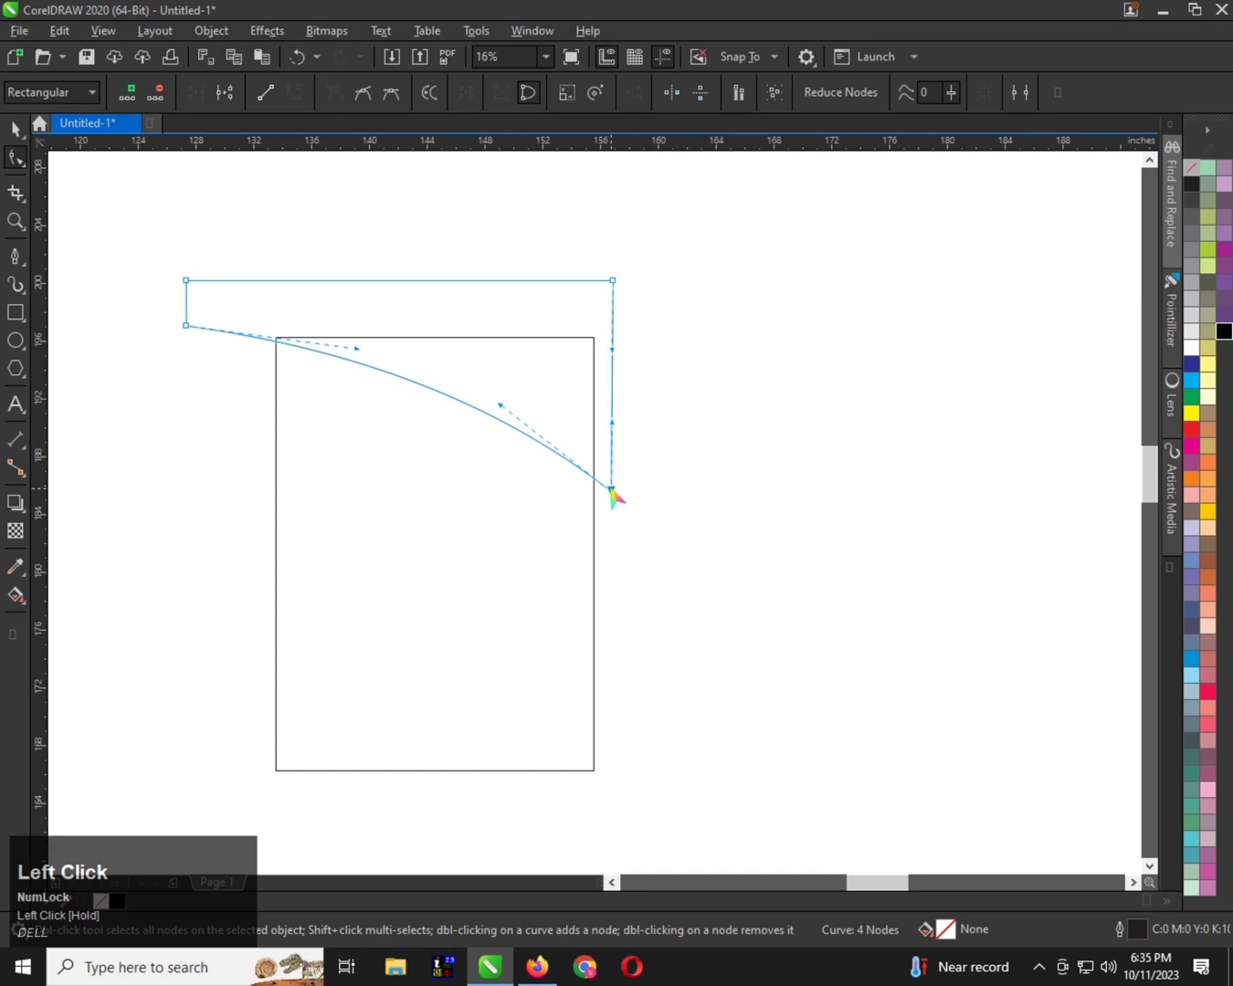
{"action": "left_click_drag", "start_coordinate": [611, 490], "coordinate": [610, 548]}
{"action": "left_click", "coordinate": [153, 323]}
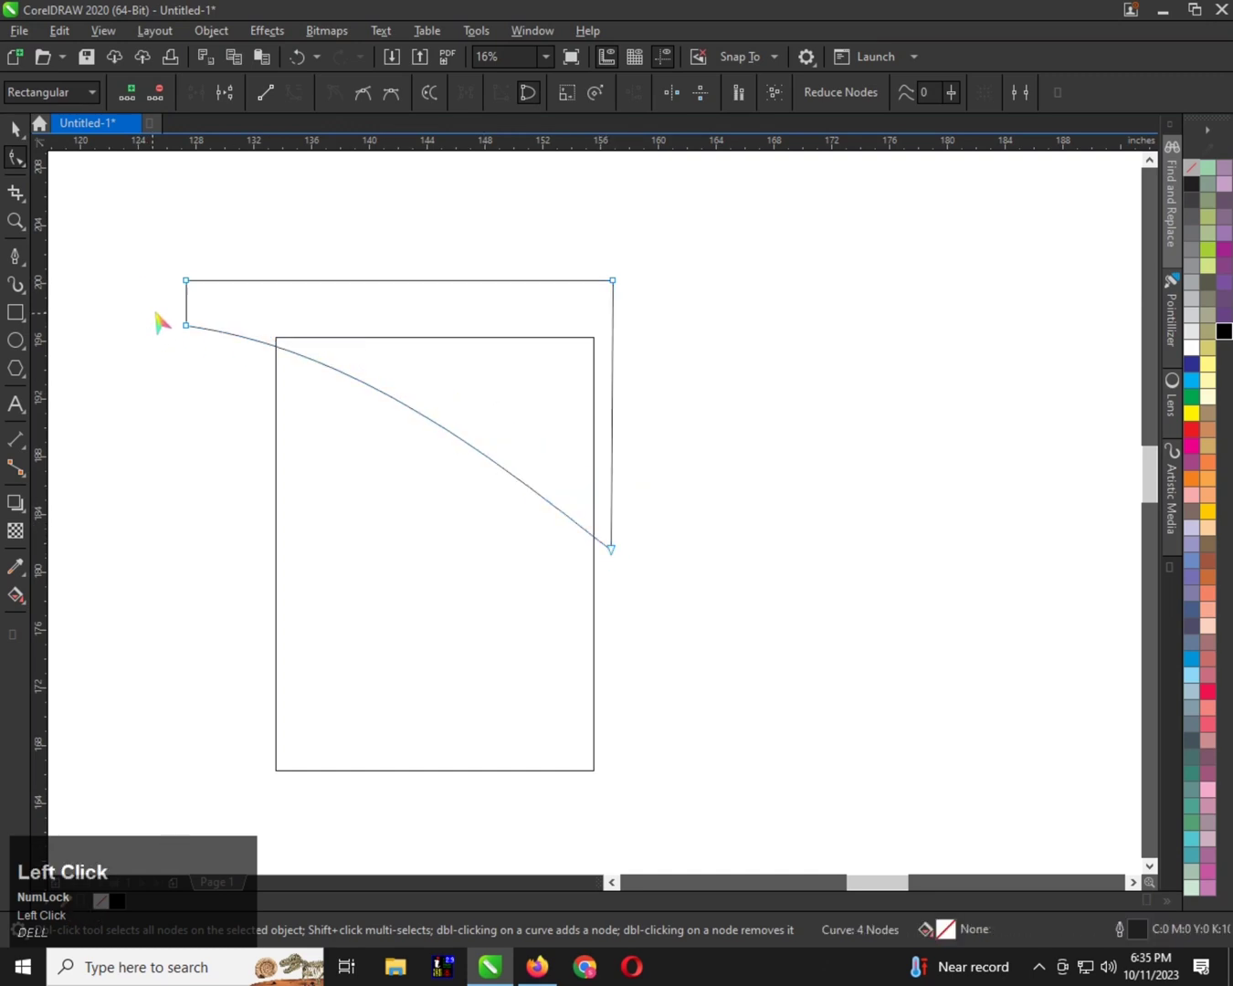
{"action": "left_click", "coordinate": [186, 326]}
{"action": "left_click_drag", "start_coordinate": [185, 325], "coordinate": [186, 381]}
{"action": "left_click_drag", "start_coordinate": [389, 429], "coordinate": [392, 388]}
{"action": "key", "text": "ctrl+space"}
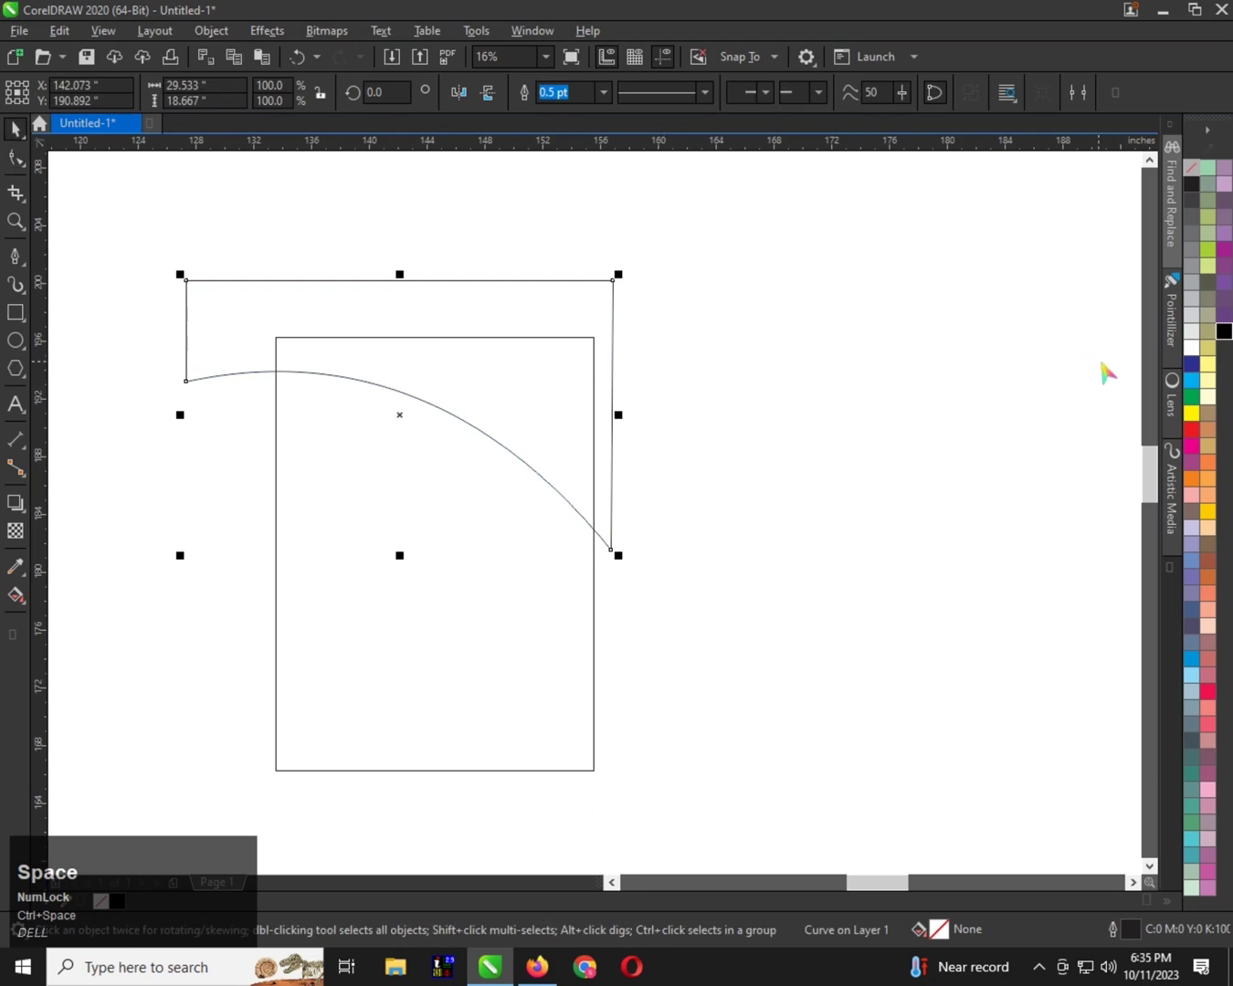
Fill the arched shape with magenta (C0 M100 Y0 K0) and remove its outline
{"action": "left_click", "coordinate": [1193, 431]}
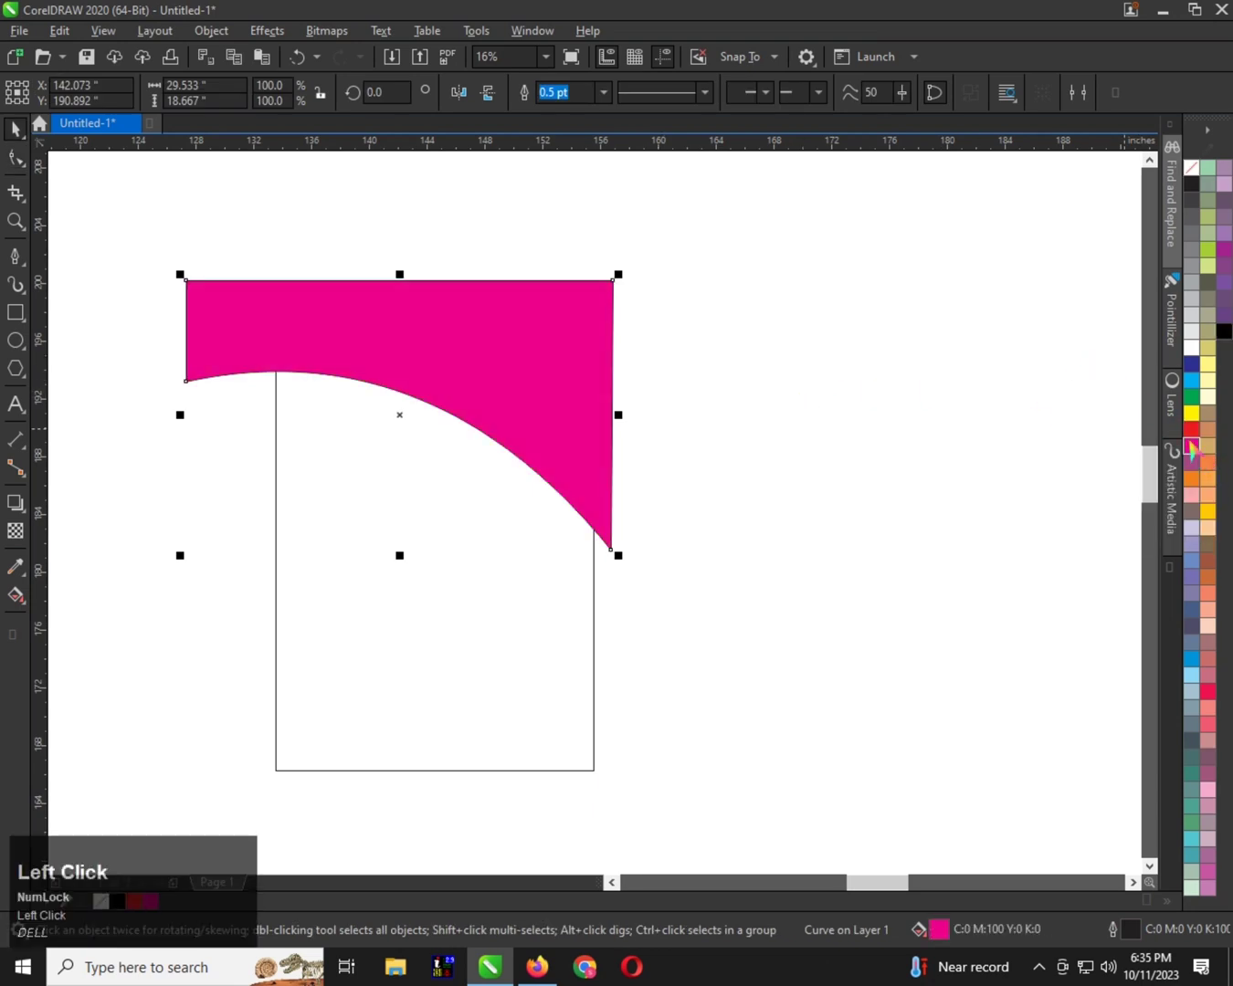
{"action": "right_click", "coordinate": [1192, 169]}
{"action": "left_click", "coordinate": [861, 326]}
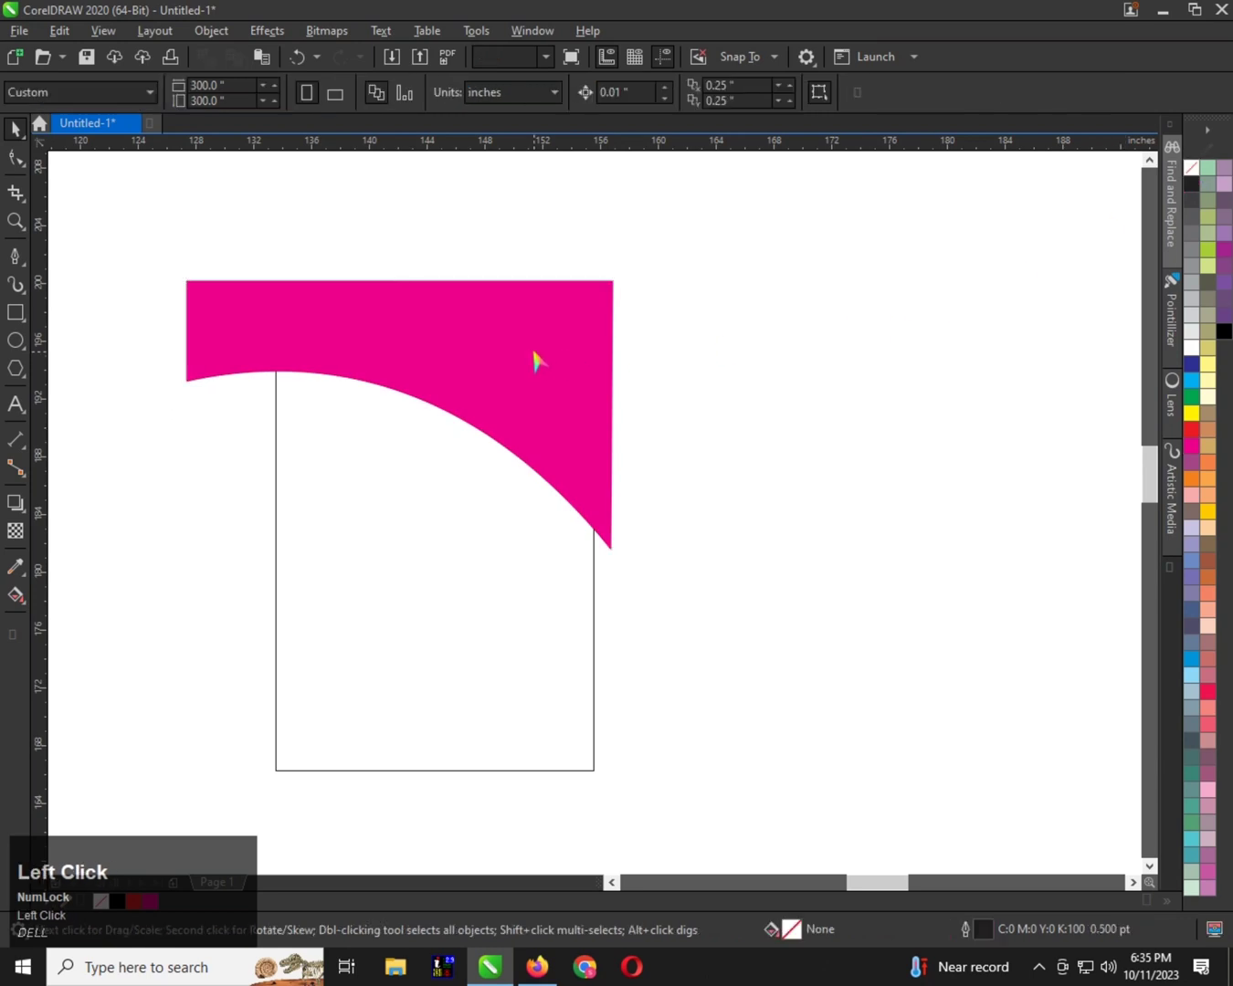
Recolour the arched shape dark blue (C100 M100 Y0 K0) with no outline
{"action": "left_click", "coordinate": [533, 349]}
{"action": "key", "text": "shift+F11"}
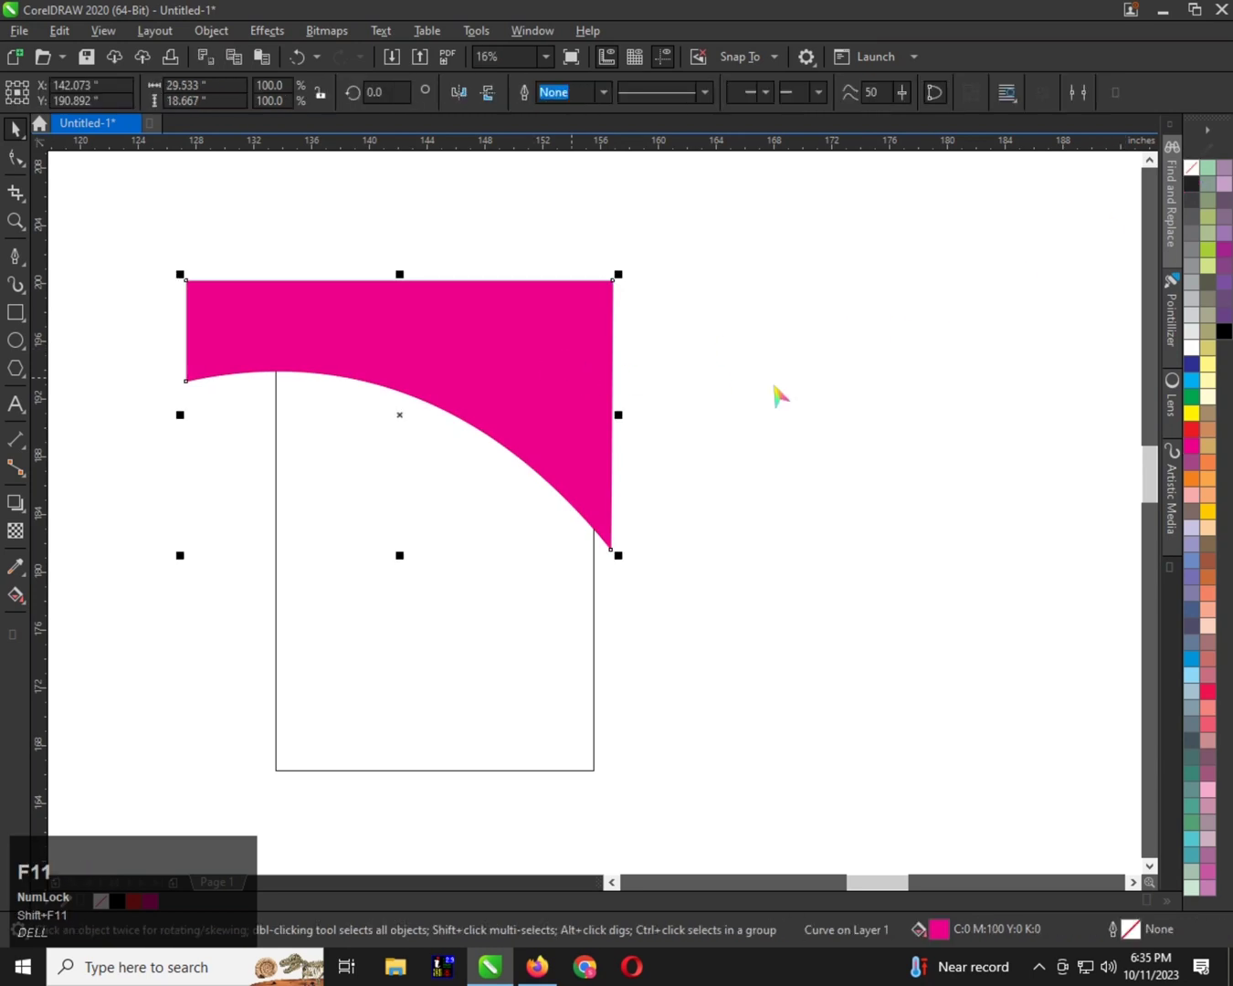
{"action": "left_click", "coordinate": [830, 730]}
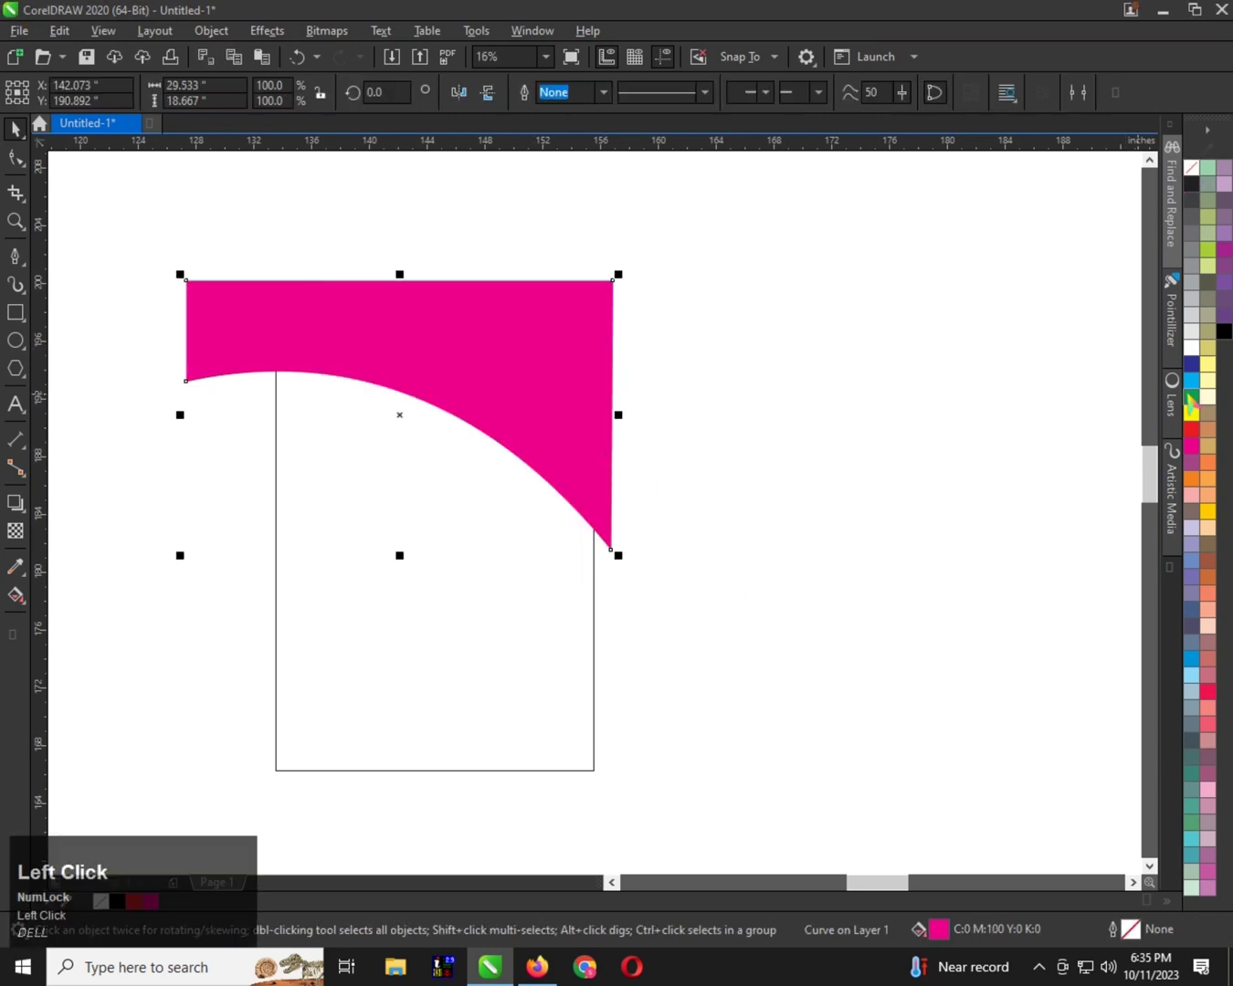
{"action": "left_click", "coordinate": [1191, 364]}
{"action": "right_click", "coordinate": [1192, 167]}
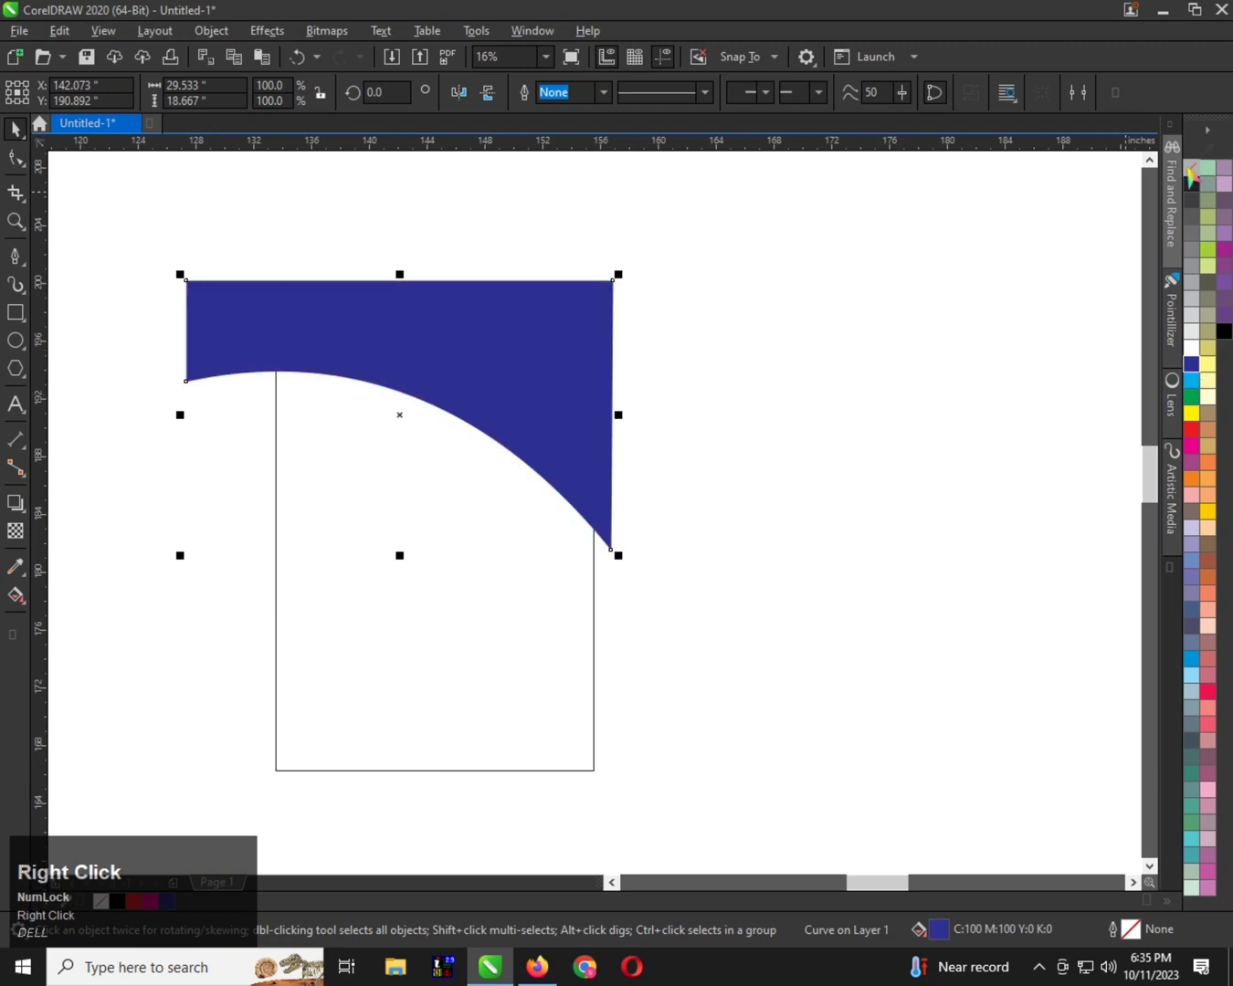
PowerClip the dark blue arched shape inside the 22 × 30 in rectangle
{"action": "left_click", "coordinate": [755, 364]}
{"action": "left_click", "coordinate": [514, 393]}
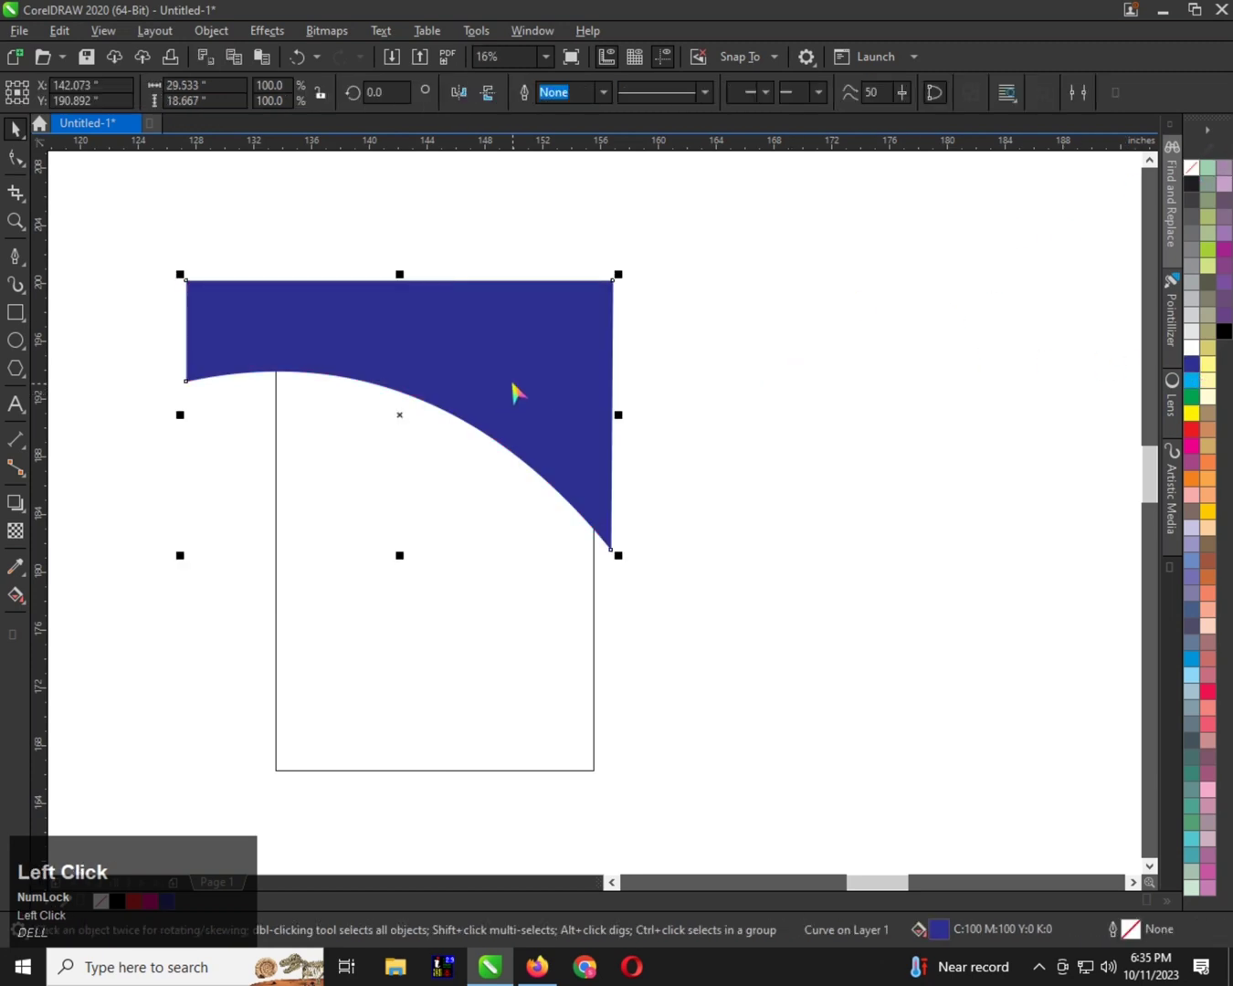
{"action": "left_click", "coordinate": [475, 491]}
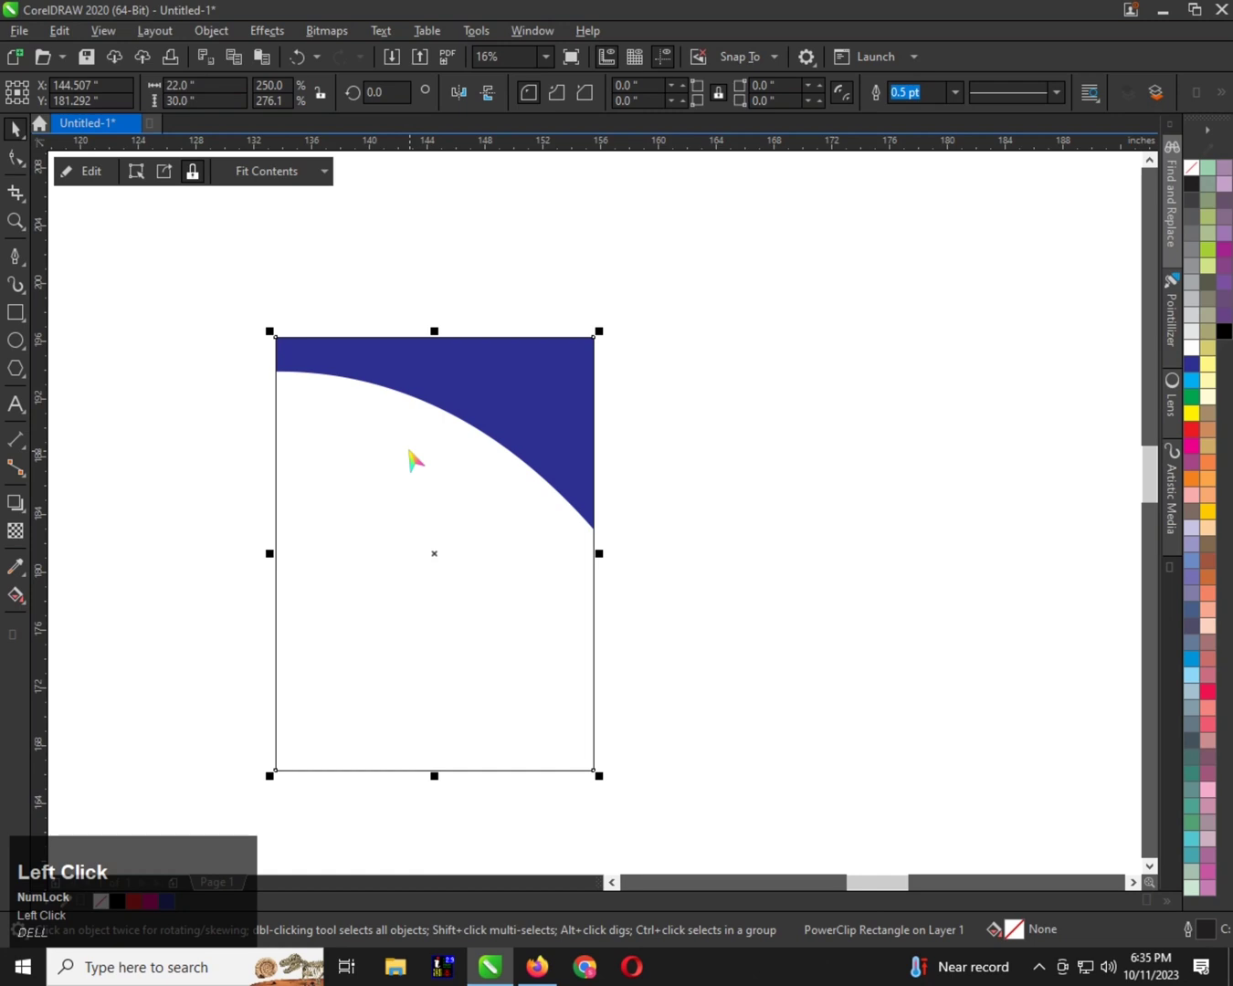
Draw a right triangle about 6.3 × 20.5 in over the rectangle's lower-right edge, filled magenta (C0 M100 Y0 K0) without outline
{"action": "left_click", "coordinate": [19, 259]}
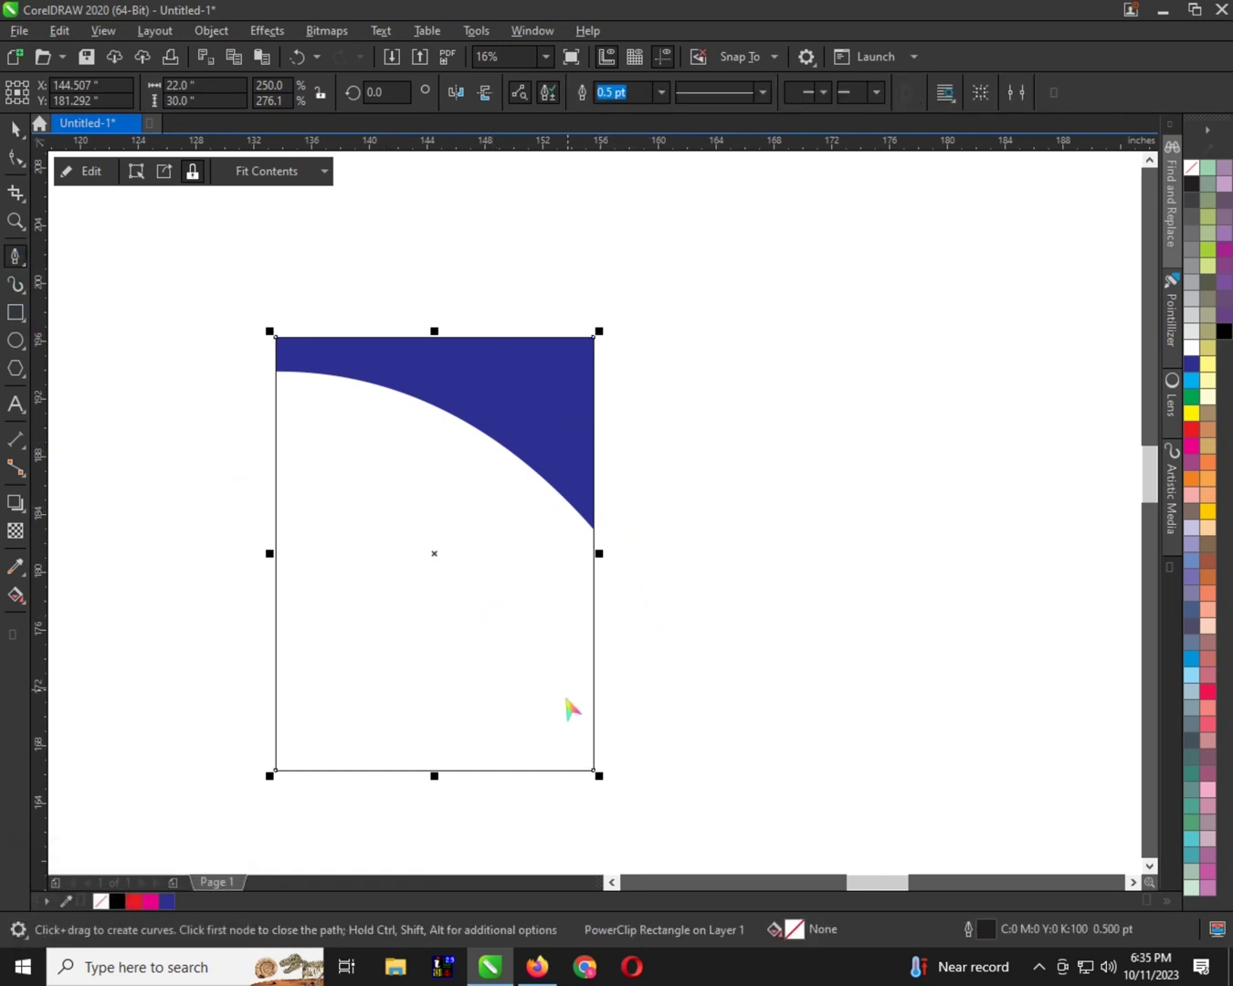
{"action": "left_click", "coordinate": [519, 784]}
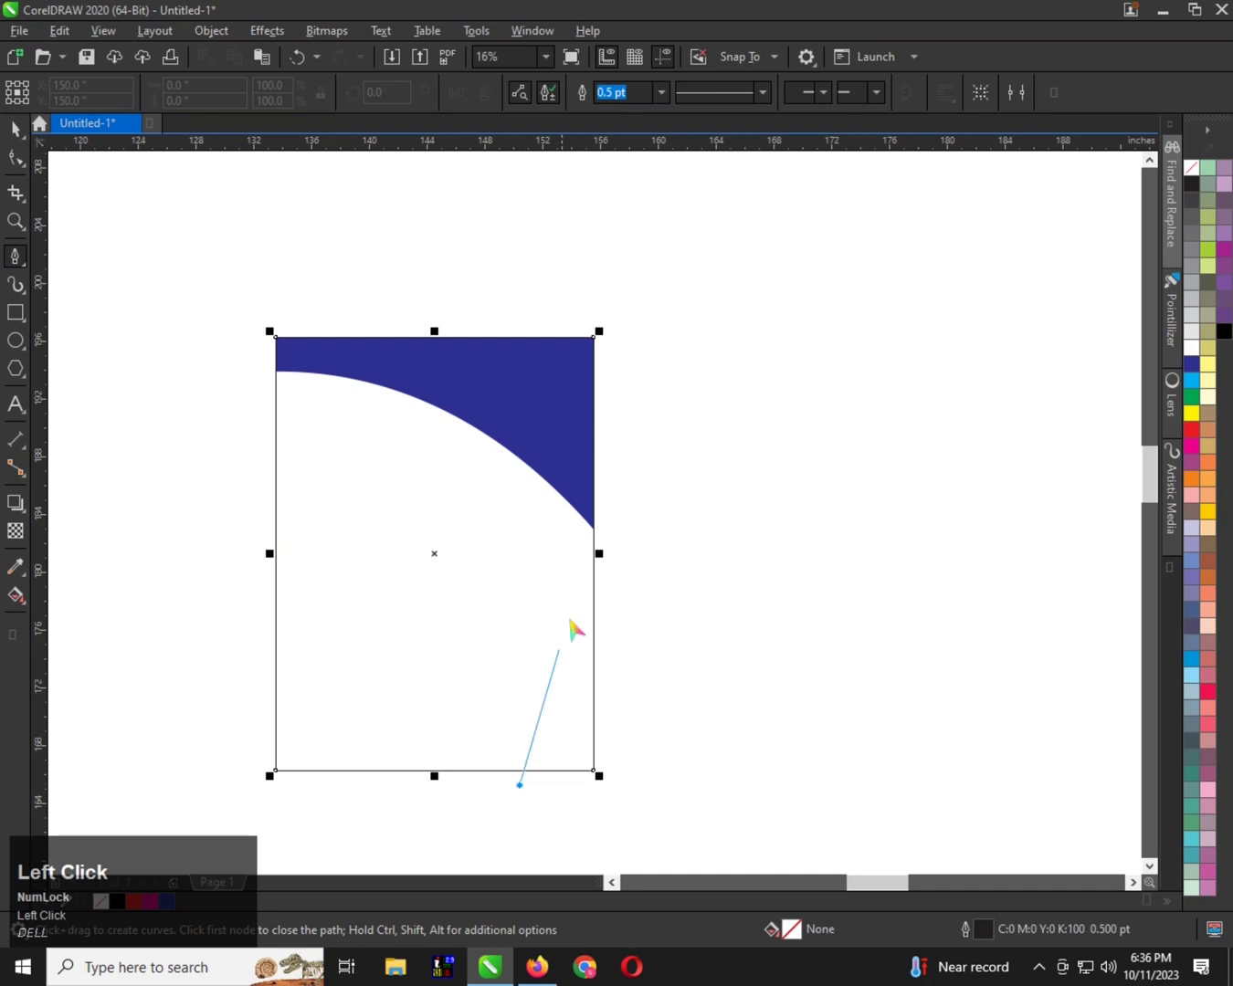
{"action": "left_click", "coordinate": [609, 490]}
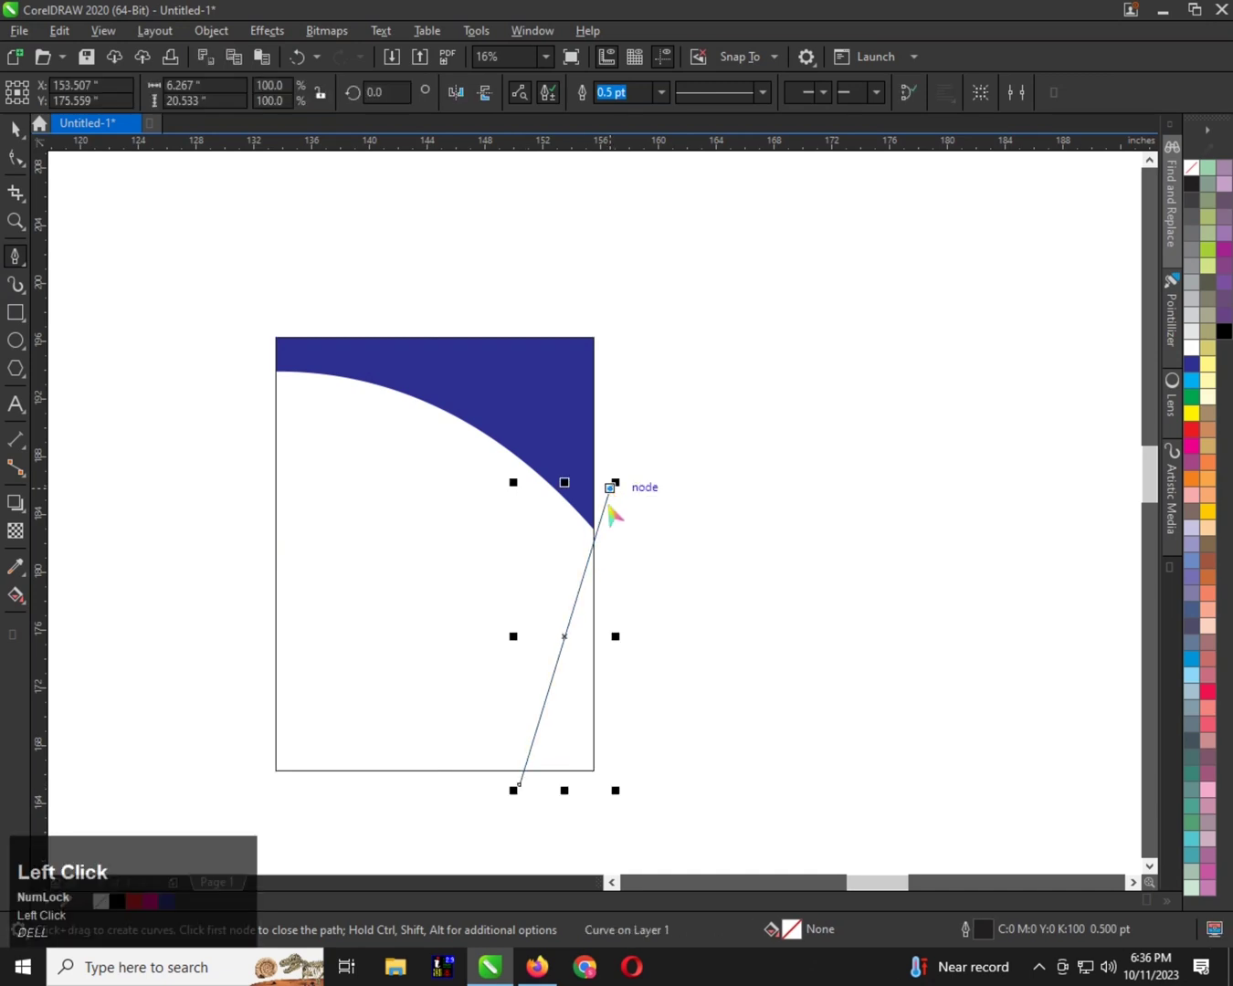
{"action": "left_click", "coordinate": [610, 786]}
{"action": "left_click", "coordinate": [518, 785]}
{"action": "key", "text": "space"}
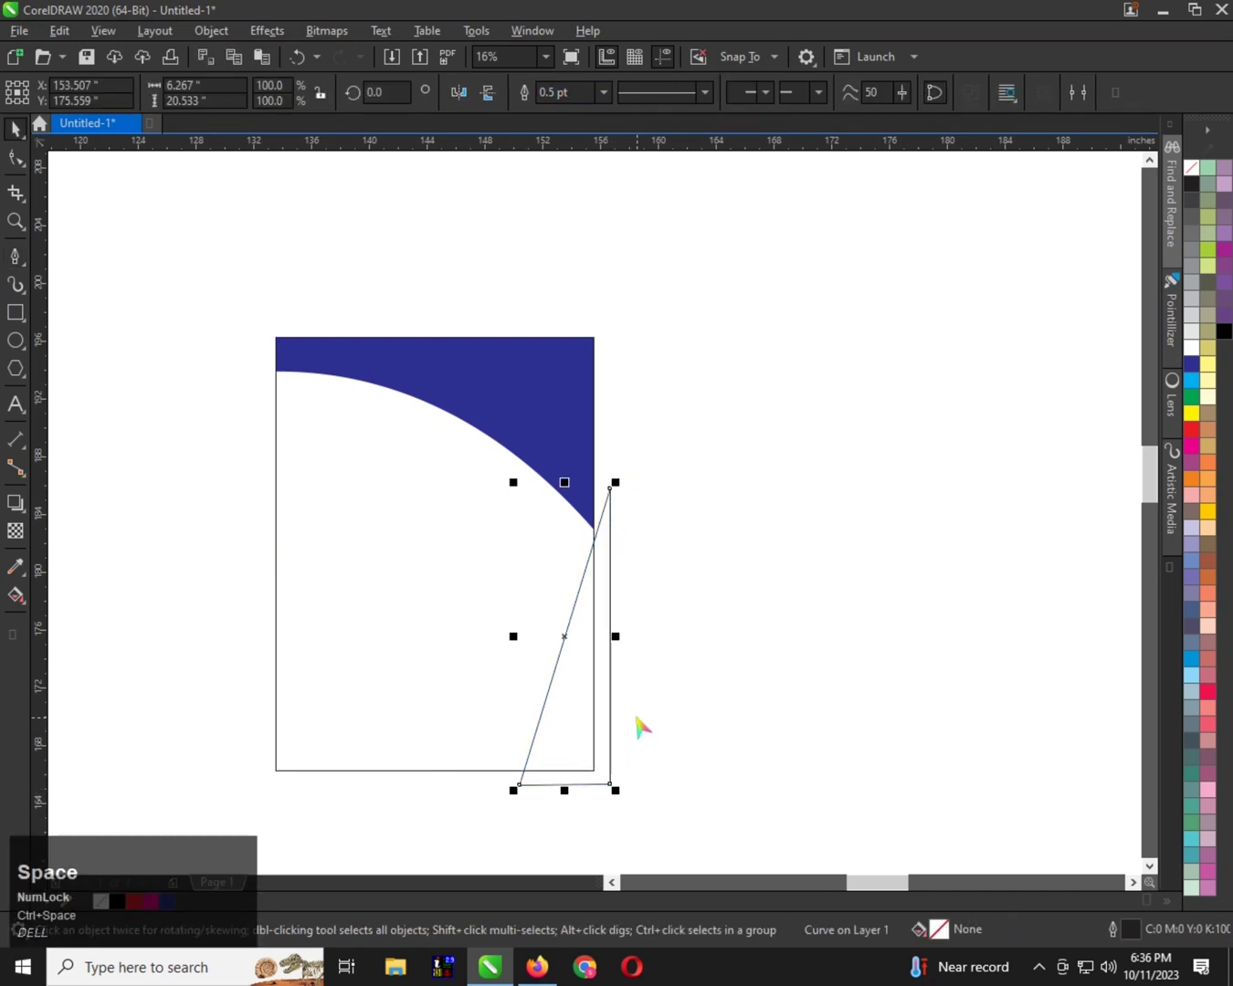
{"action": "left_click", "coordinate": [1191, 445]}
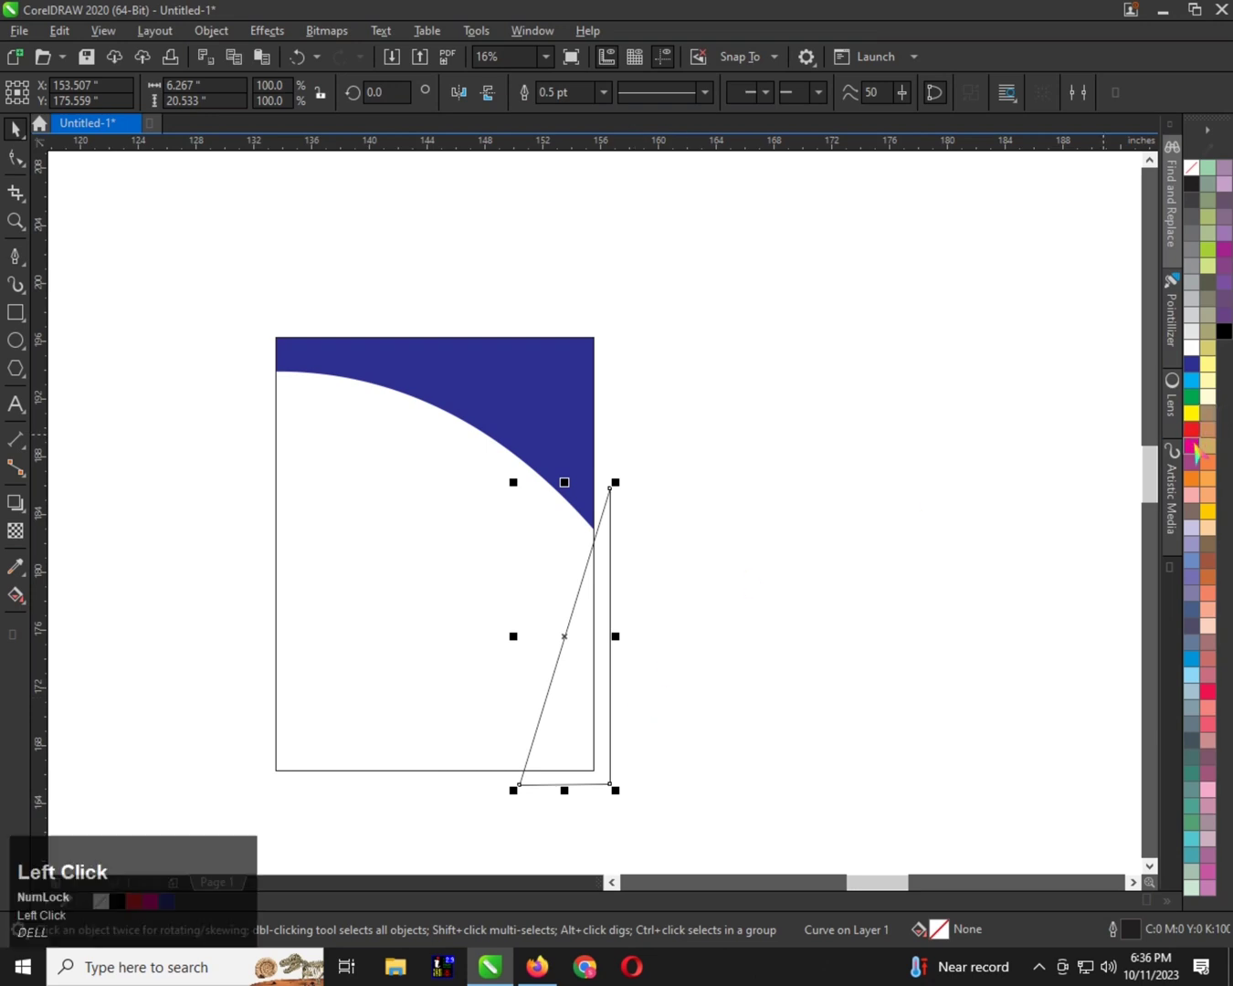
{"action": "right_click", "coordinate": [1191, 169]}
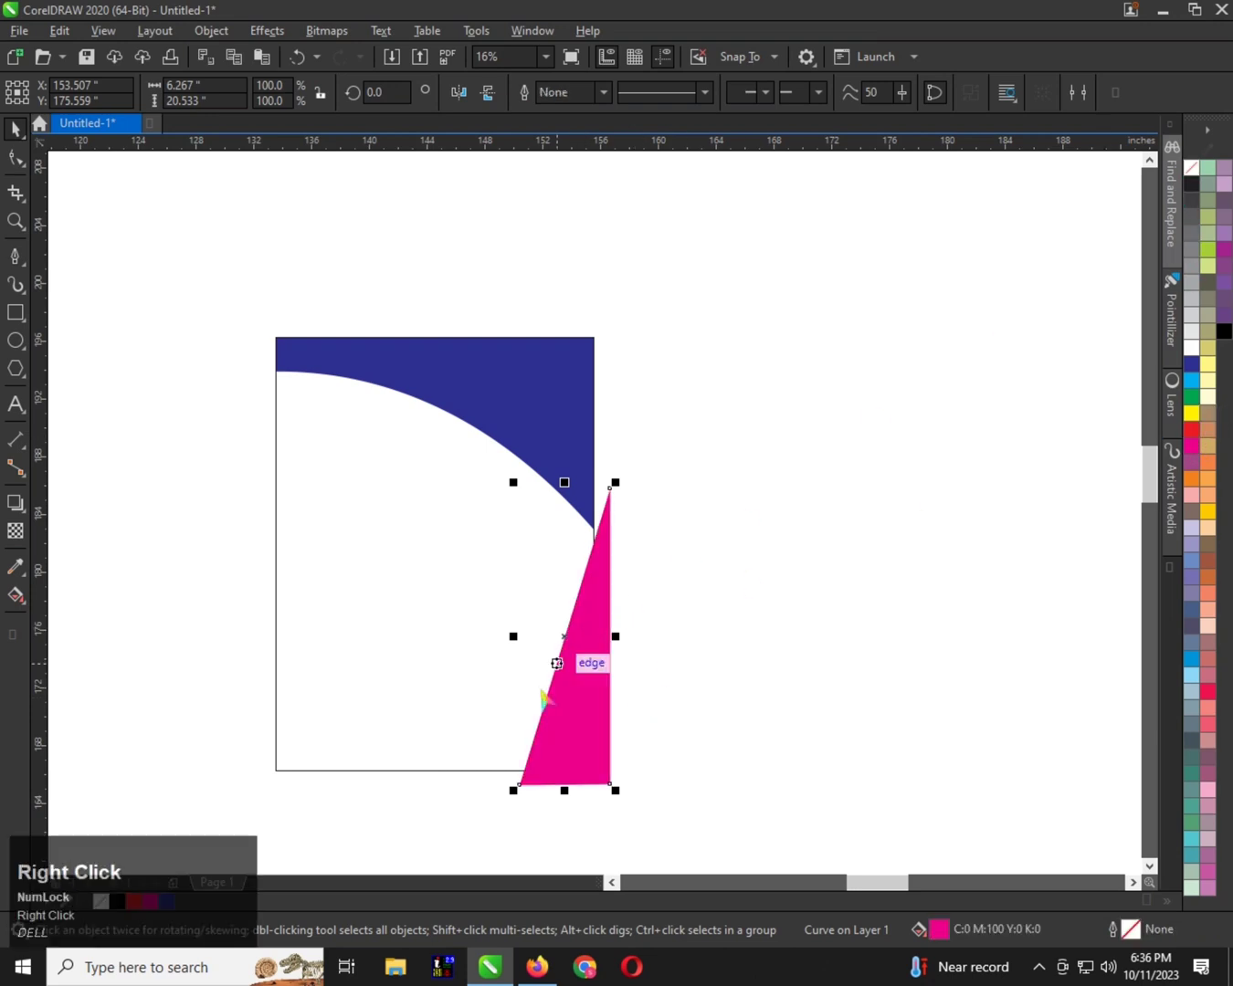
Move the magenta triangle's lower-left corner node outward so the triangle is about 7.7 in wide
{"action": "left_click", "coordinate": [14, 158]}
{"action": "left_click_drag", "start_coordinate": [426, 697], "coordinate": [475, 787]}
{"action": "scroll", "coordinate": [528, 787], "scroll_direction": "up", "scroll_amount": 1}
{"action": "scroll", "coordinate": [475, 787], "scroll_direction": "down", "scroll_amount": 1}
{"action": "key", "text": "space"}
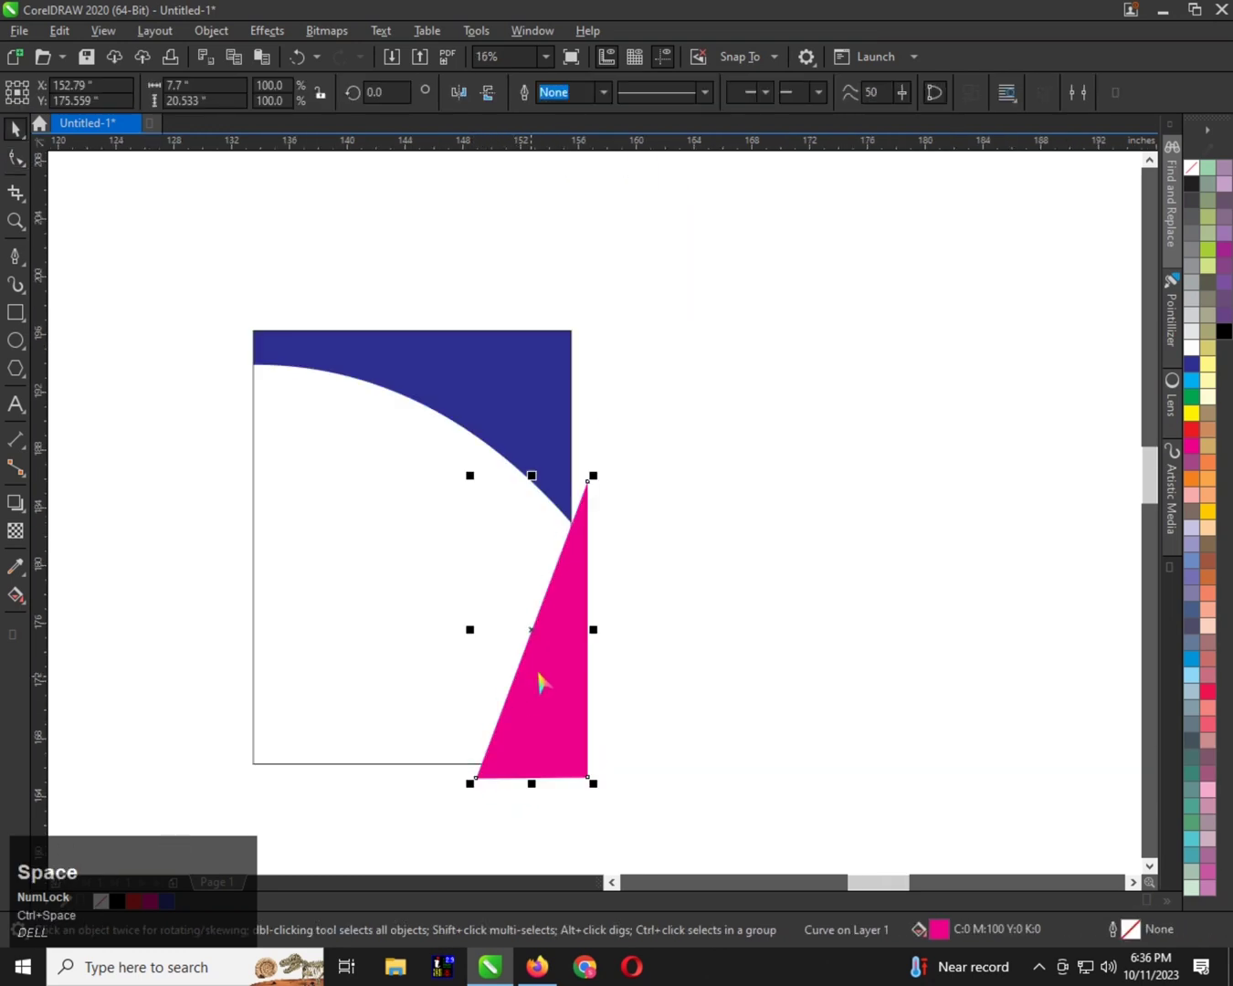
PowerClip the magenta triangle inside the rectangle with the blue shape
{"action": "left_click", "coordinate": [468, 572]}
{"action": "left_click", "coordinate": [469, 573]}
{"action": "scroll", "coordinate": [395, 495], "scroll_direction": "down", "scroll_amount": 1}
{"action": "scroll", "coordinate": [433, 502], "scroll_direction": "up", "scroll_amount": 1}
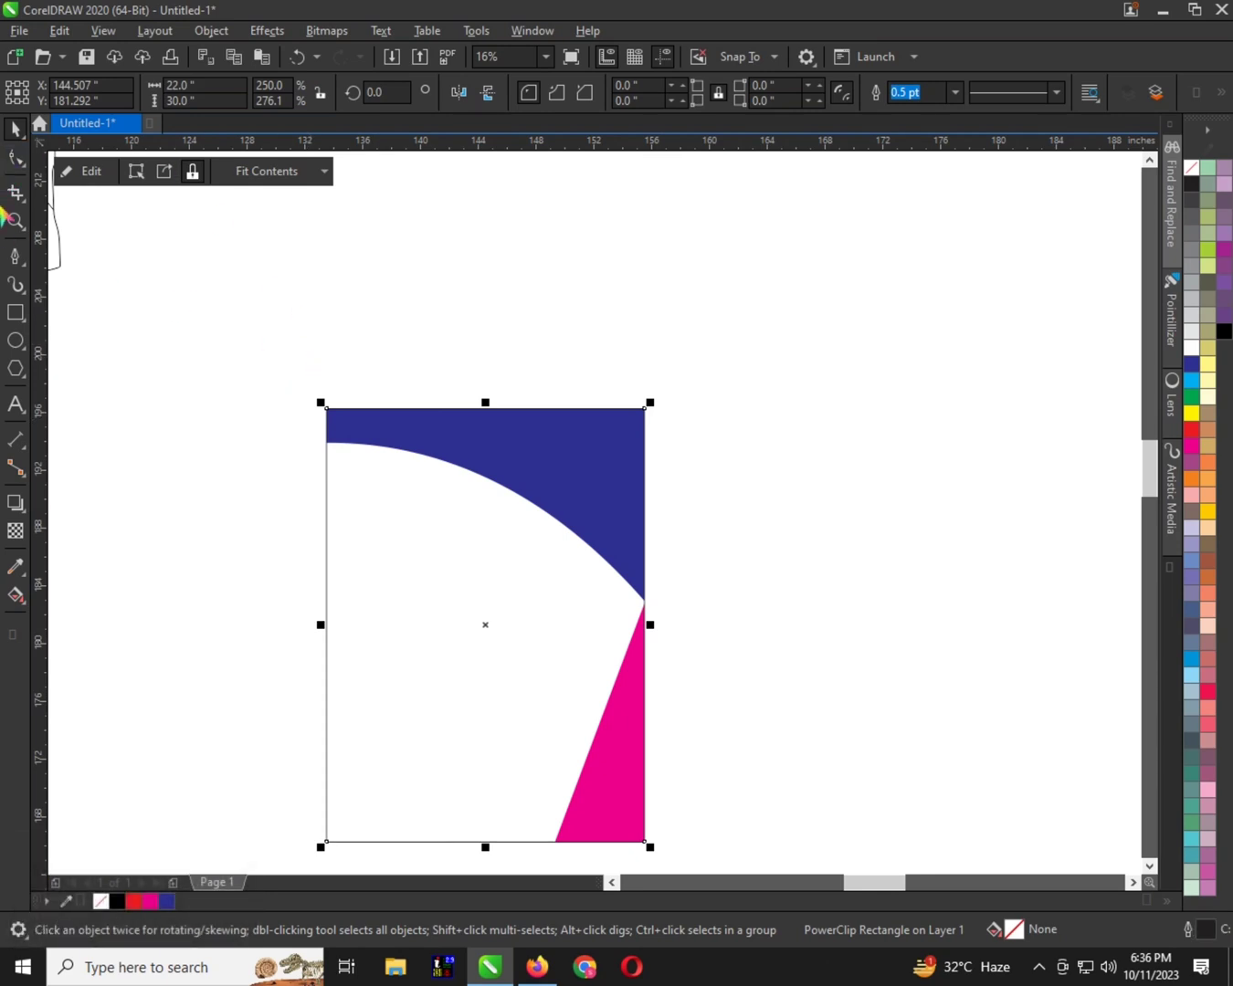
Draw a second closed four-sided Pen shape about 26 × 10.7 in over the blue area, its top edge aligned with the rectangle's
{"action": "left_click", "coordinate": [16, 258]}
{"action": "scroll", "coordinate": [315, 466], "scroll_direction": "up", "scroll_amount": 1}
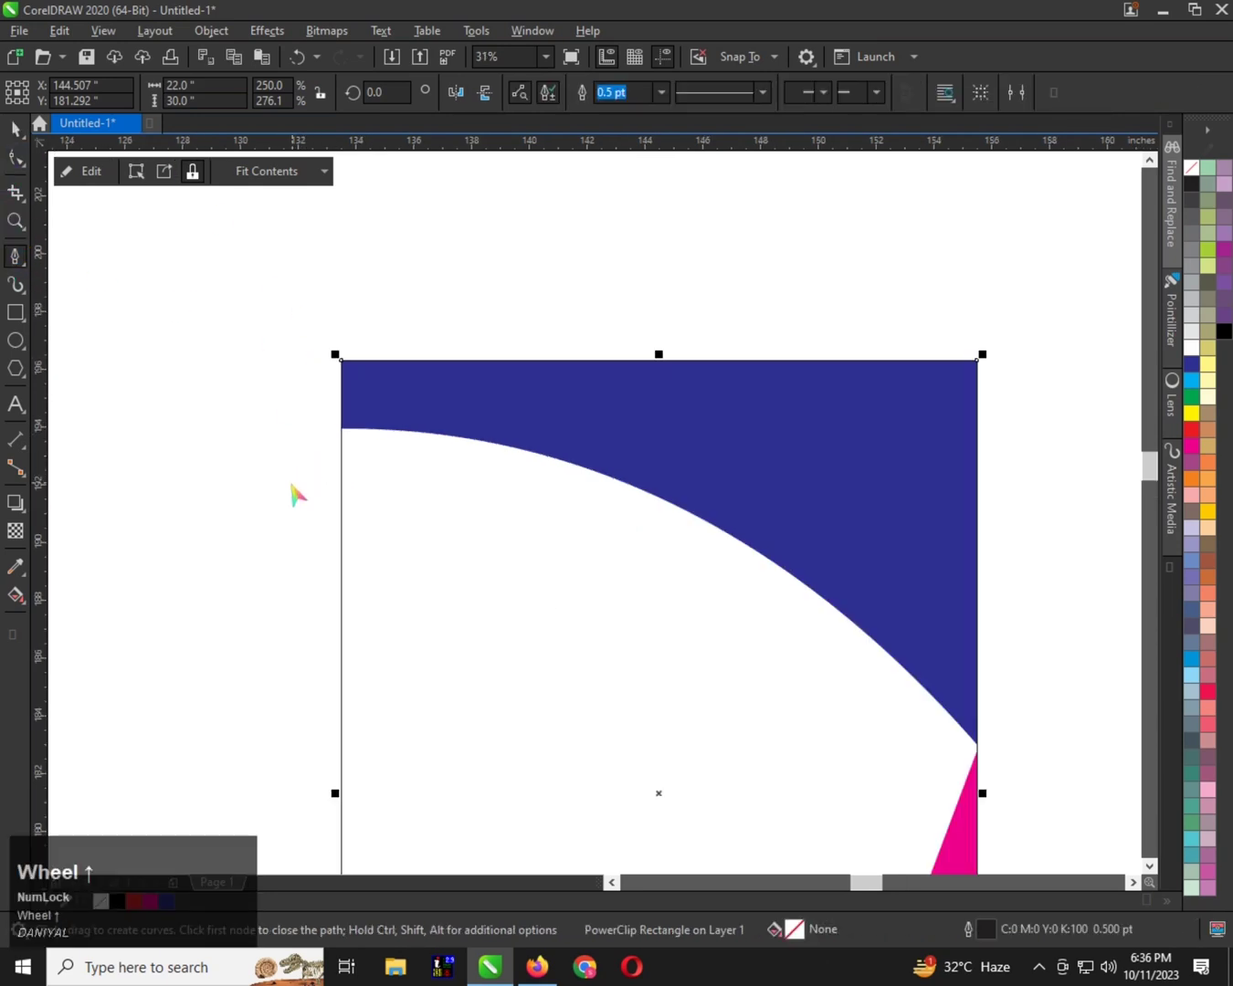
{"action": "left_click", "coordinate": [292, 492]}
{"action": "left_click", "coordinate": [291, 359]}
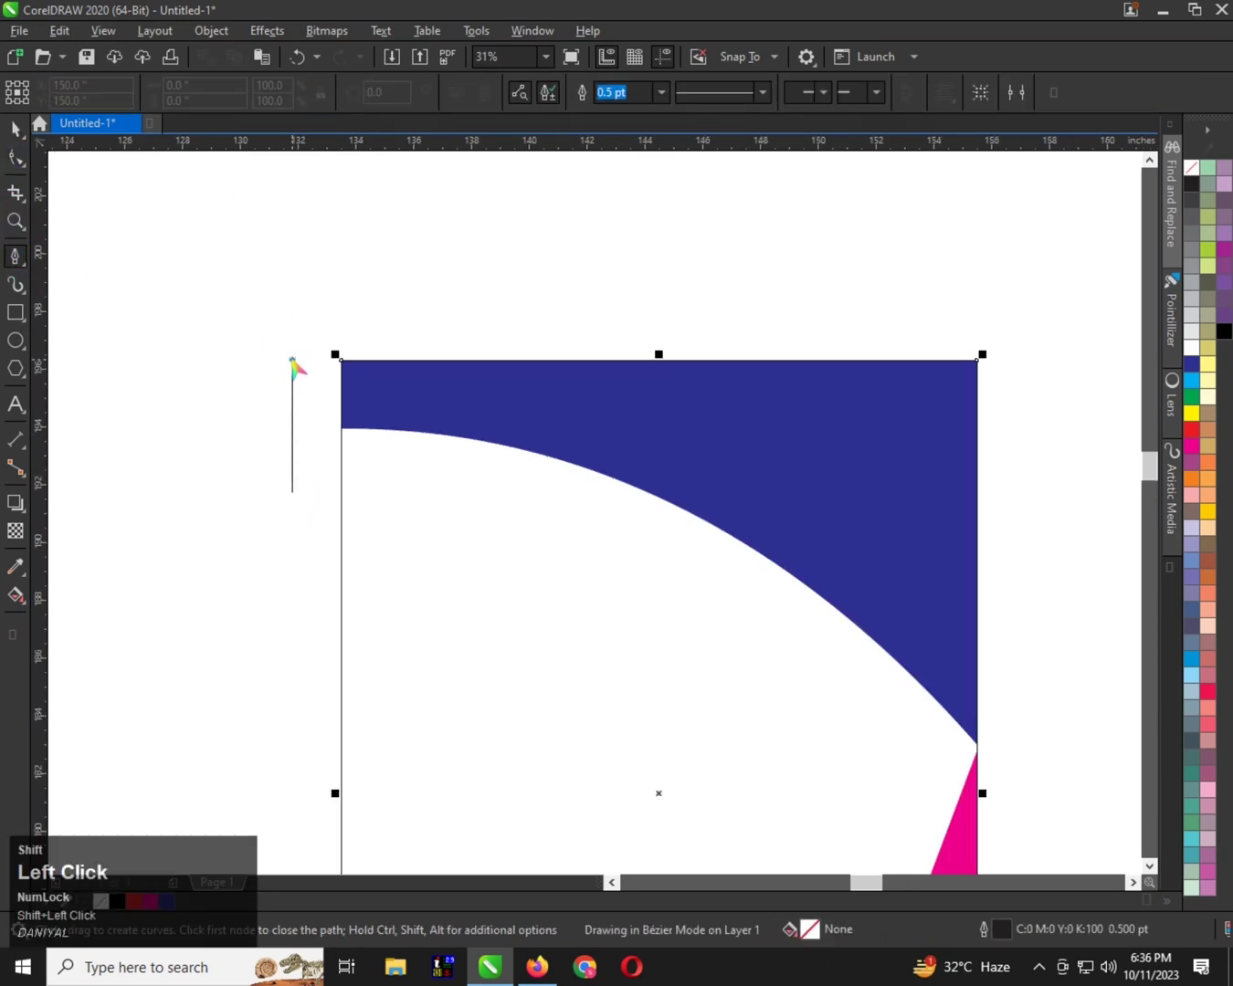
{"action": "scroll", "coordinate": [292, 354], "scroll_direction": "down", "scroll_amount": 1}
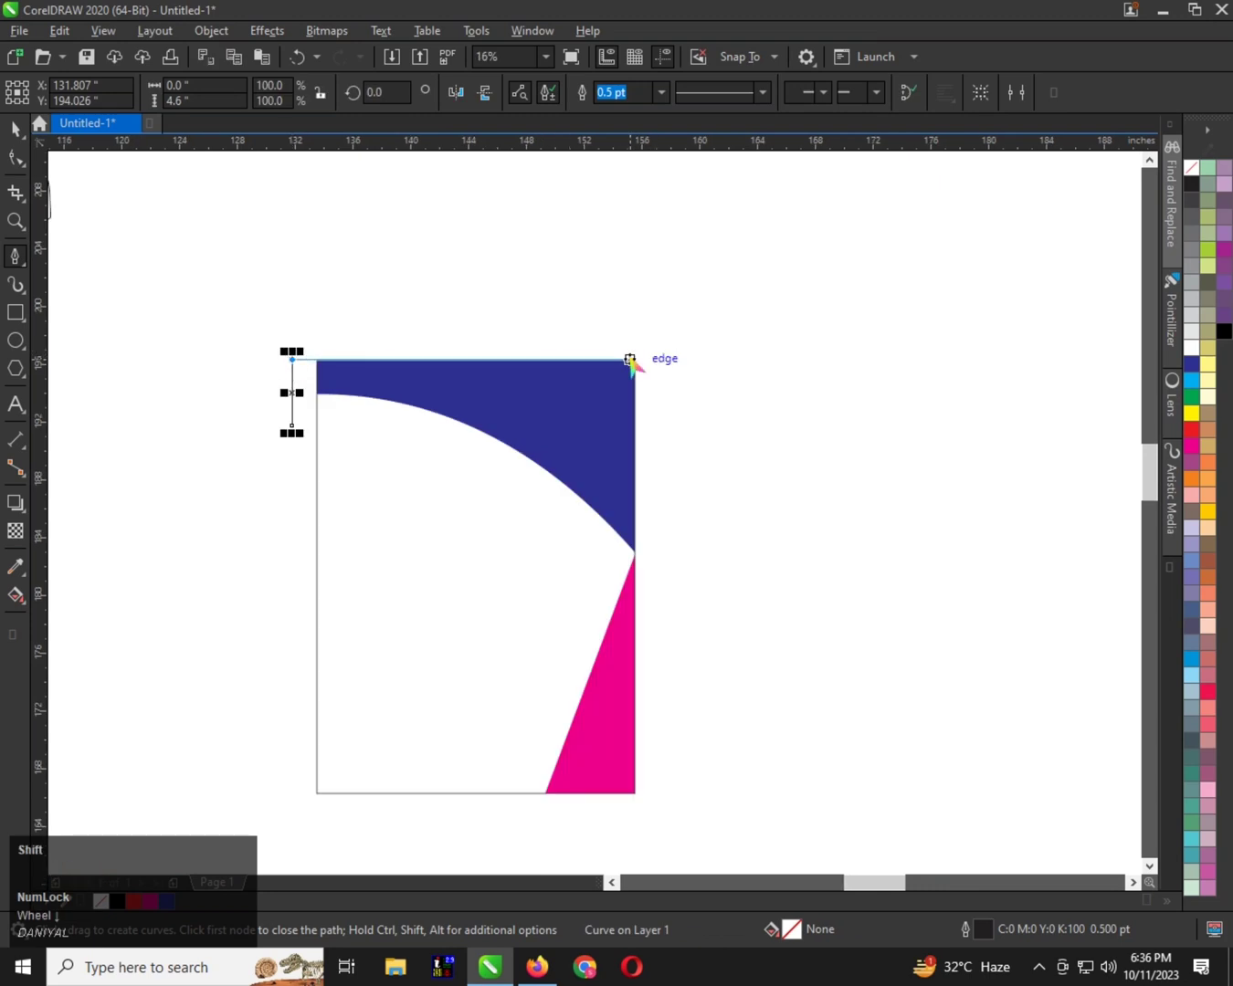
{"action": "left_click", "coordinate": [668, 359], "text": "shift"}
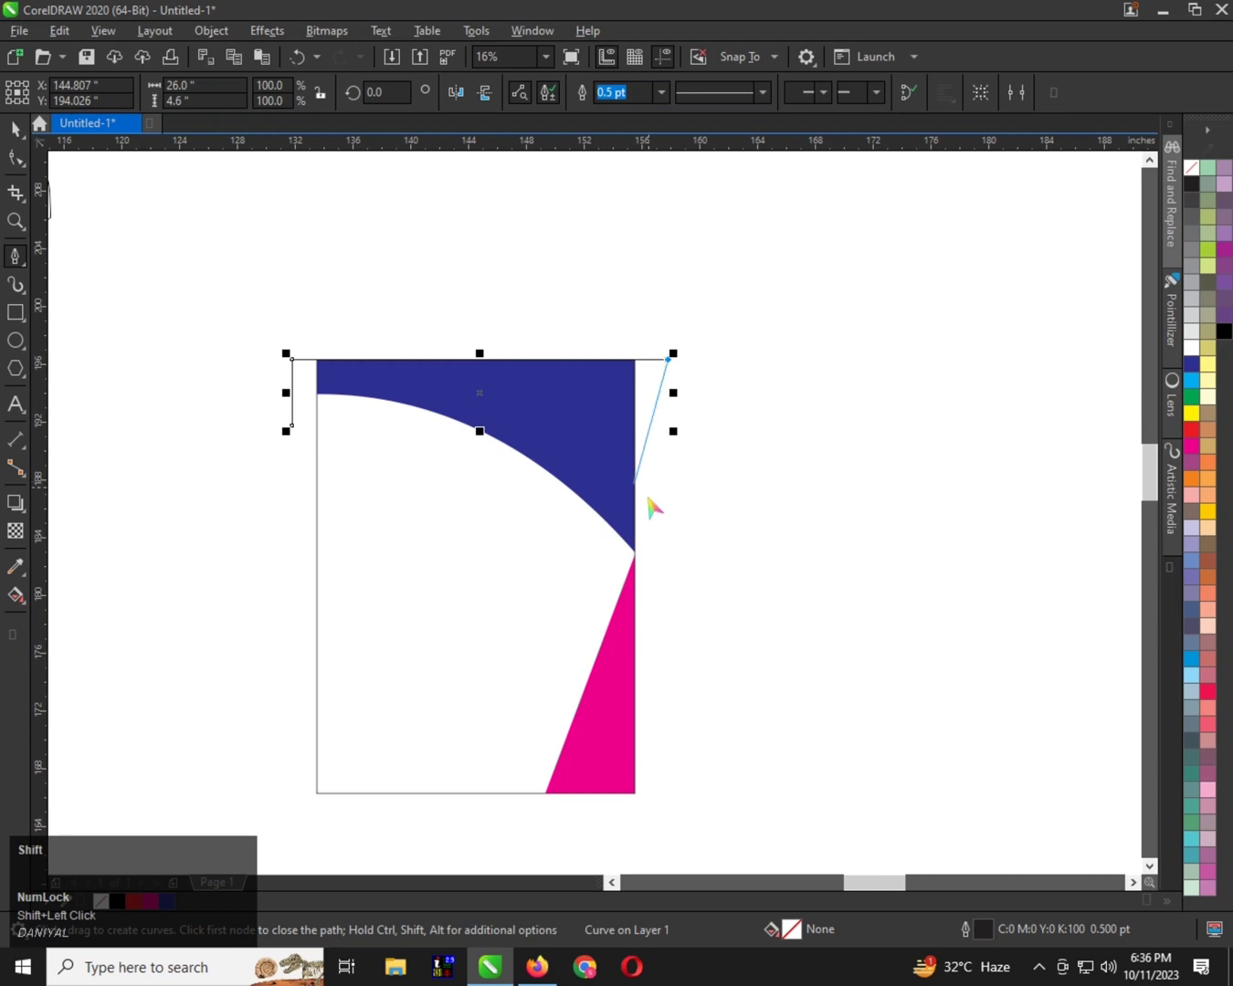
{"action": "left_click", "coordinate": [649, 520]}
{"action": "scroll", "coordinate": [315, 445], "scroll_direction": "up", "scroll_amount": 1}
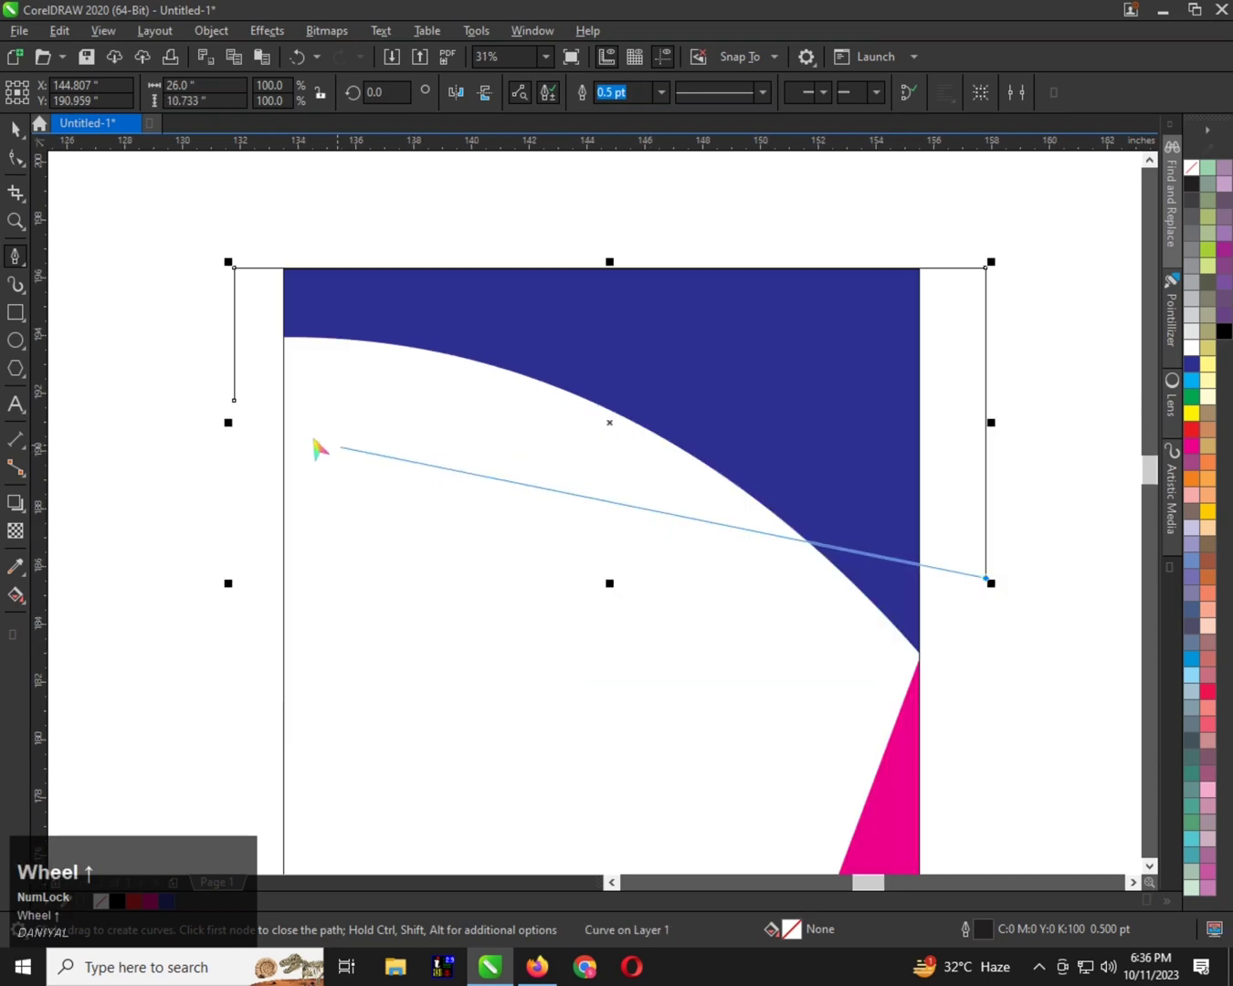
{"action": "left_click", "coordinate": [235, 401]}
Convert the new shape's lines to curves, arch its lower edge upward and lower its bottom-right corner for a height of about 12.6 in
{"action": "scroll", "coordinate": [275, 391], "scroll_direction": "down", "scroll_amount": 1}
{"action": "left_click", "coordinate": [20, 157]}
{"action": "left_click_drag", "start_coordinate": [138, 215], "coordinate": [800, 548]}
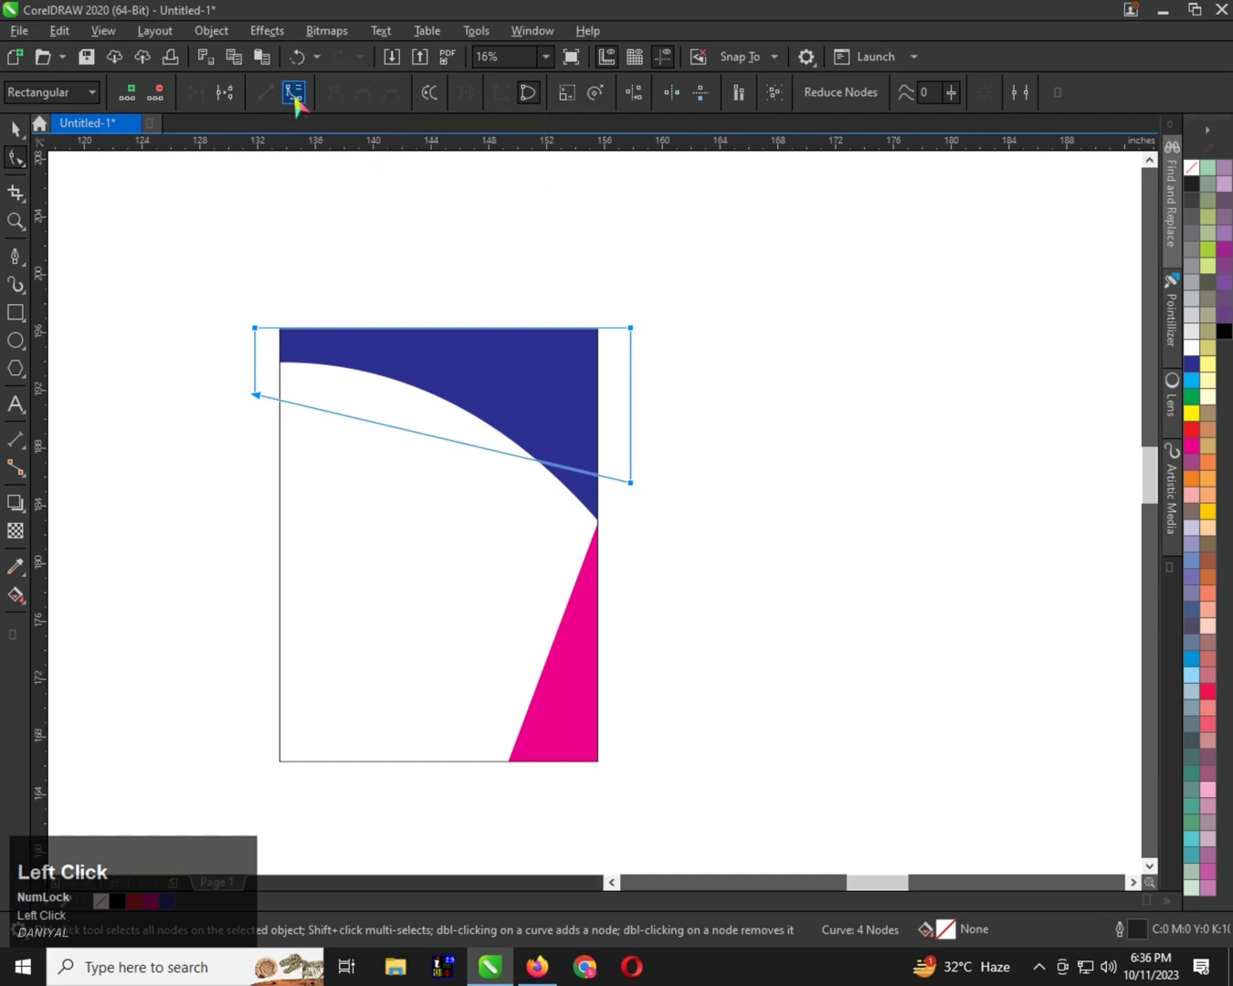
{"action": "scroll", "coordinate": [355, 366], "scroll_direction": "up", "scroll_amount": 1}
{"action": "left_click_drag", "start_coordinate": [436, 497], "coordinate": [452, 445]}
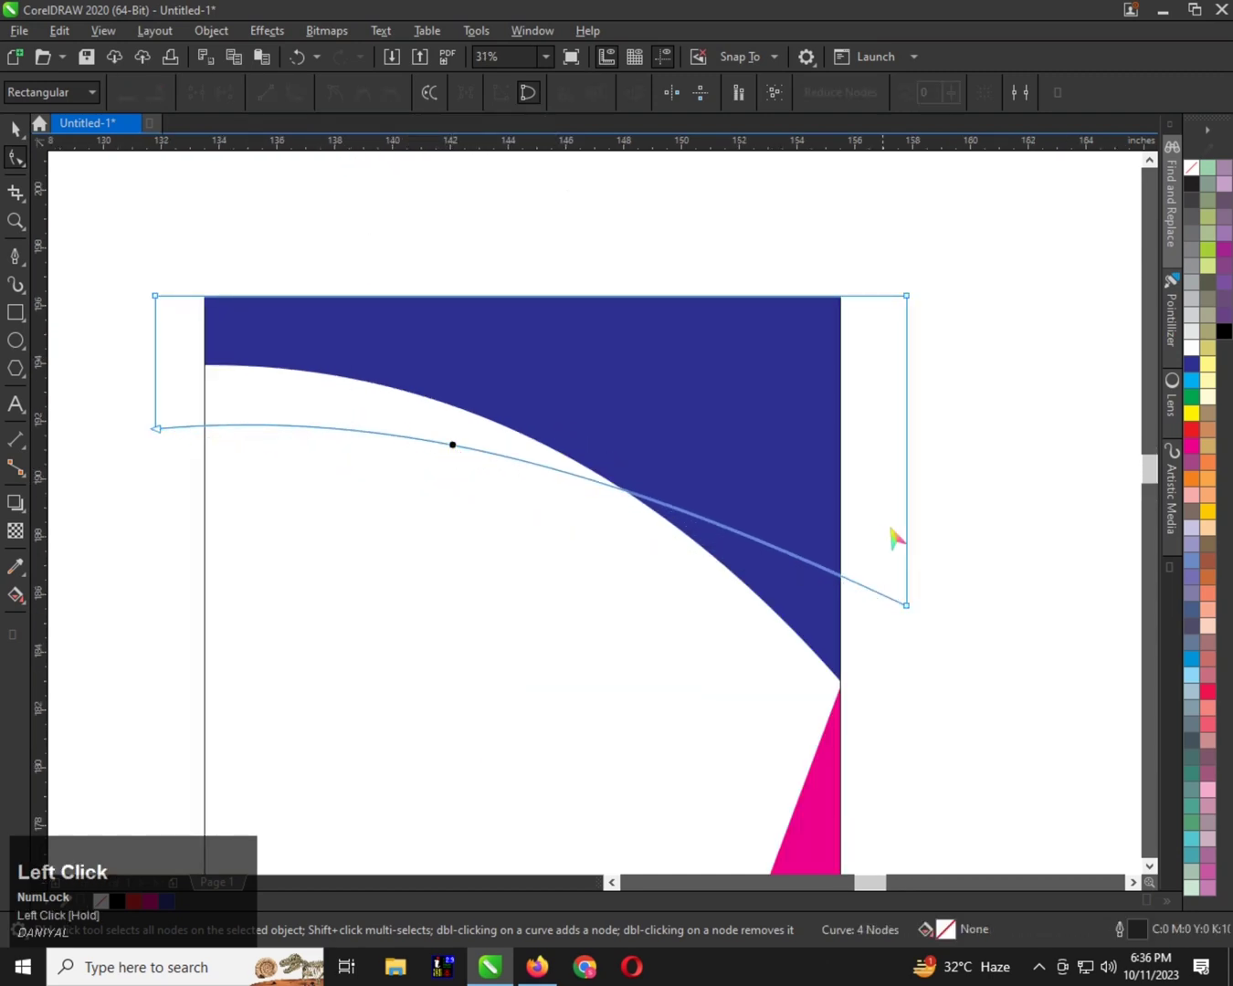
{"action": "mouse_move", "coordinate": [916, 650]}
{"action": "left_mouse_down"}
{"action": "mouse_move", "coordinate": [908, 636]}
{"action": "mouse_move", "coordinate": [907, 661]}
{"action": "left_mouse_up"}
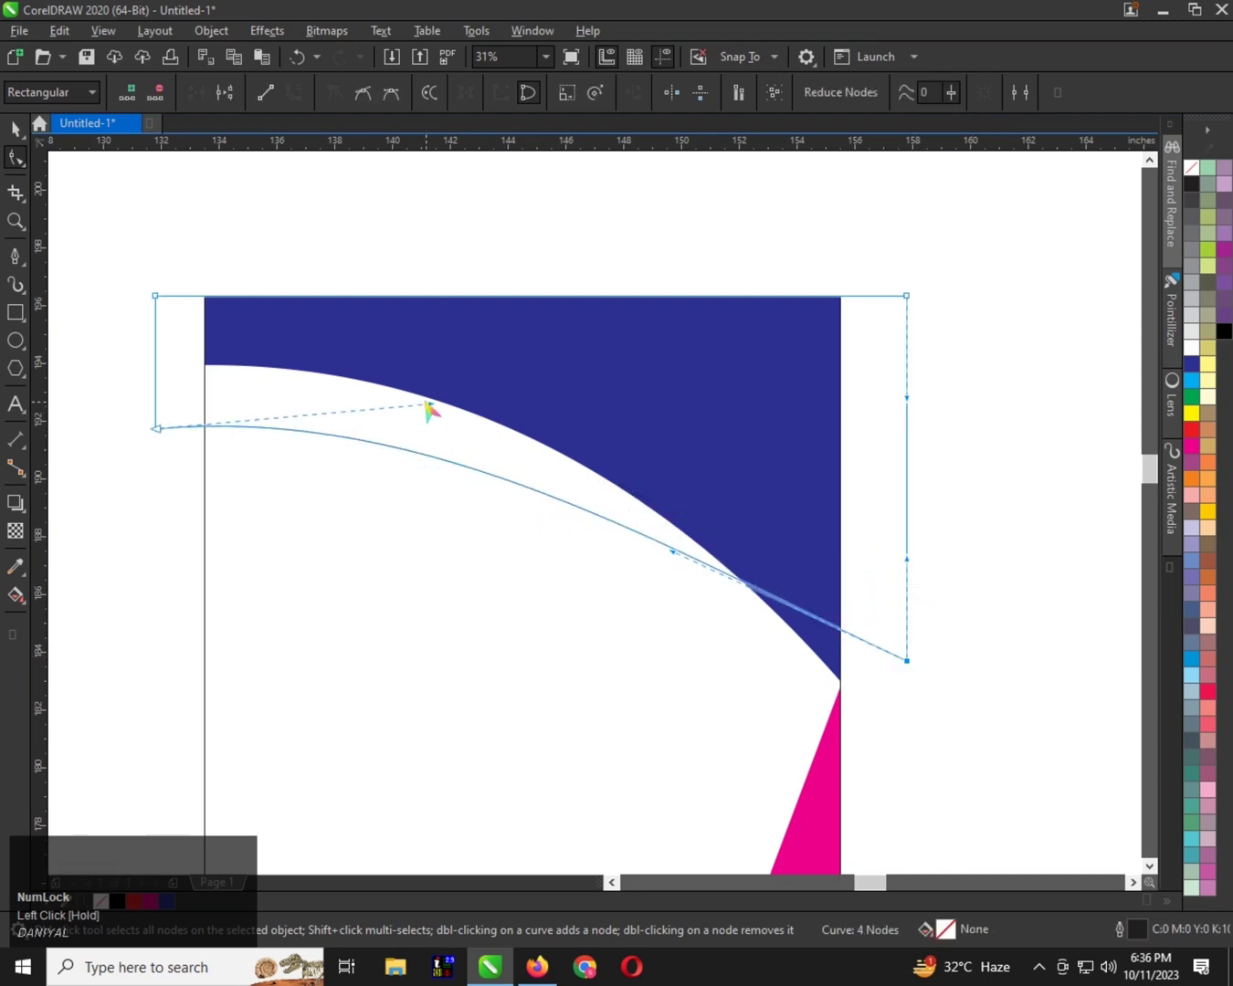
{"action": "left_click_drag", "start_coordinate": [524, 490], "coordinate": [531, 457]}
{"action": "key", "text": "space"}
{"action": "scroll", "coordinate": [283, 419], "scroll_direction": "up", "scroll_amount": 1}
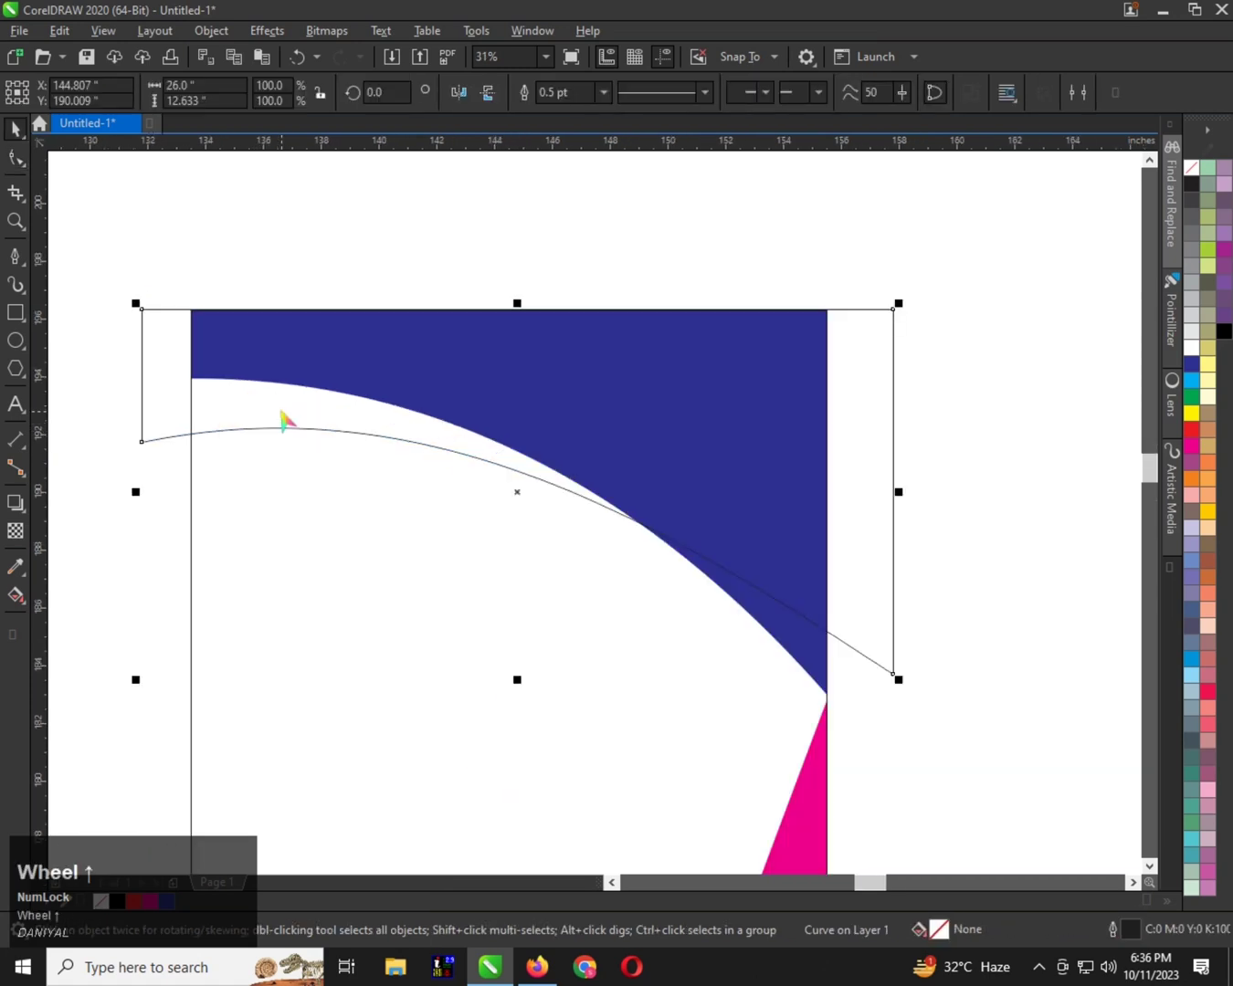
Fill the arched shape with yellow-orange (C0 M20 Y100 K0) and remove its outline
{"action": "left_click", "coordinate": [1208, 512]}
{"action": "right_click", "coordinate": [1190, 168]}
{"action": "scroll", "coordinate": [366, 414], "scroll_direction": "down", "scroll_amount": 2}
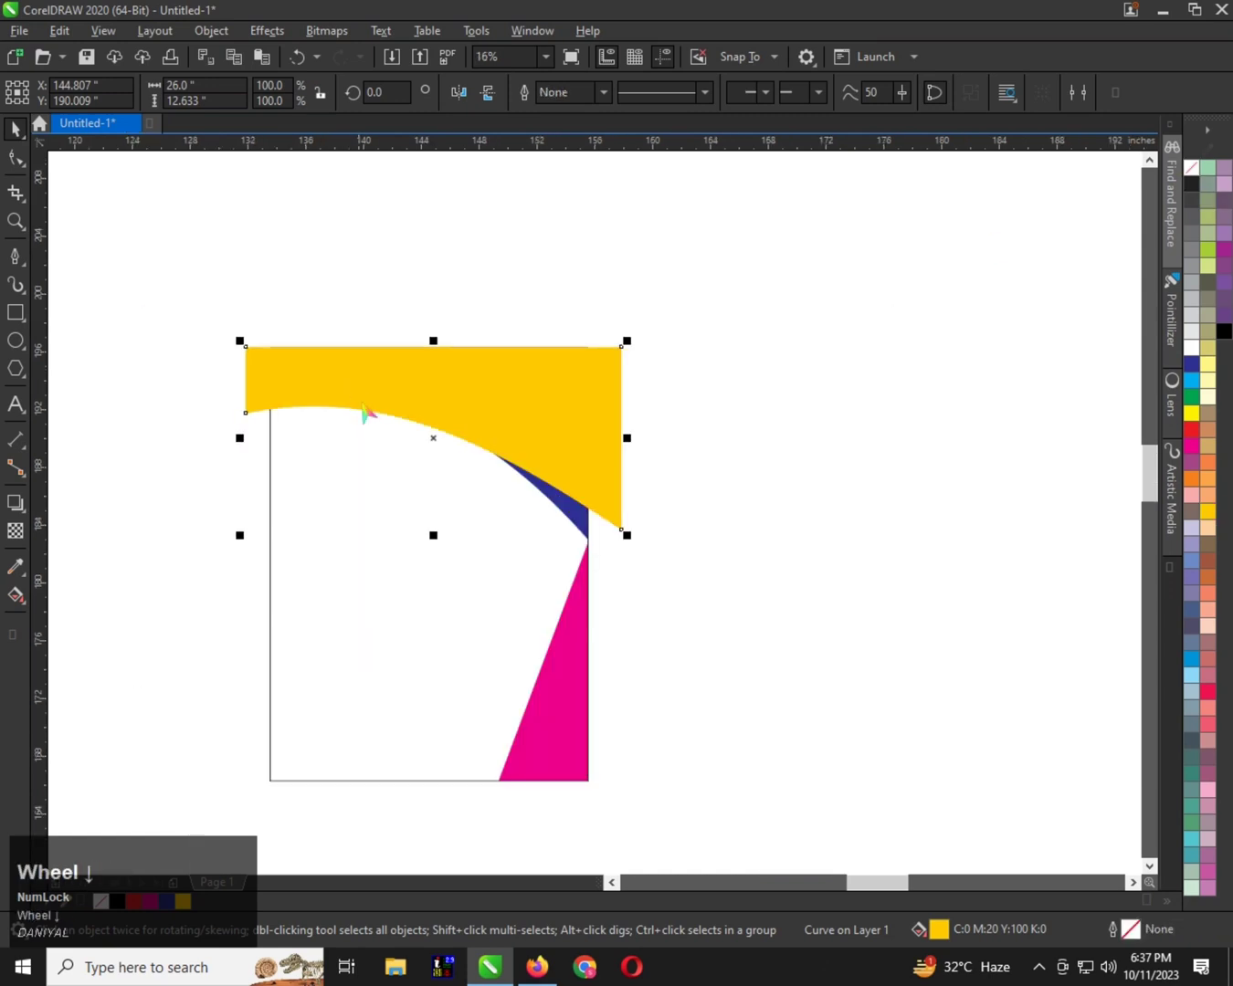
PowerClip the yellow shape inside the 22 × 30 in rectangle
{"action": "right_click", "coordinate": [490, 410]}
{"action": "left_click", "coordinate": [559, 609]}
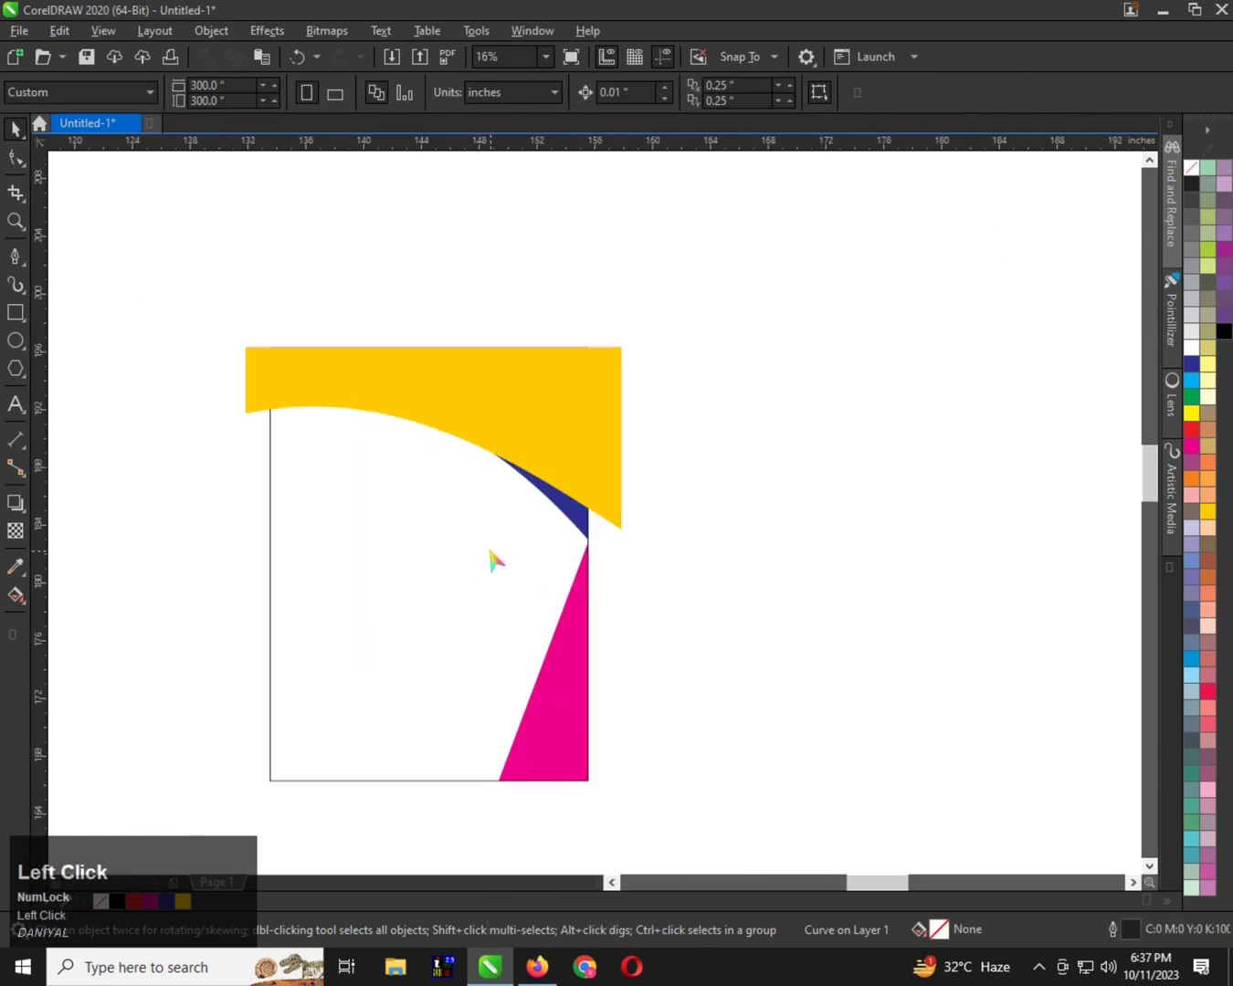
{"action": "left_click", "coordinate": [465, 421]}
Edit the rectangle's PowerClip contents and send the yellow shape behind the blue and magenta shapes
{"action": "key", "text": "q"}
{"action": "left_click", "coordinate": [454, 400]}
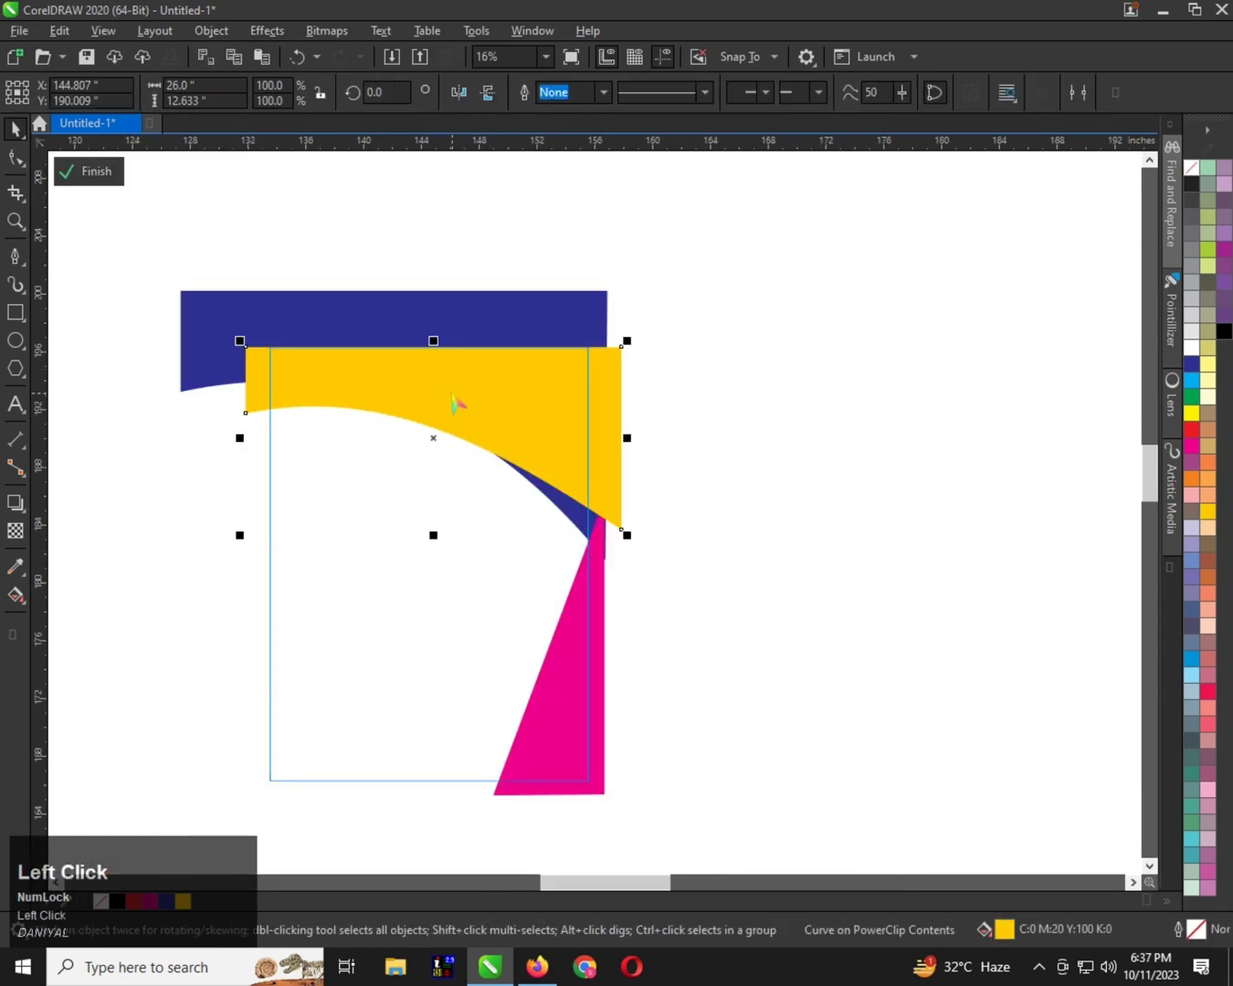
{"action": "key", "text": "shift+Page_Down"}
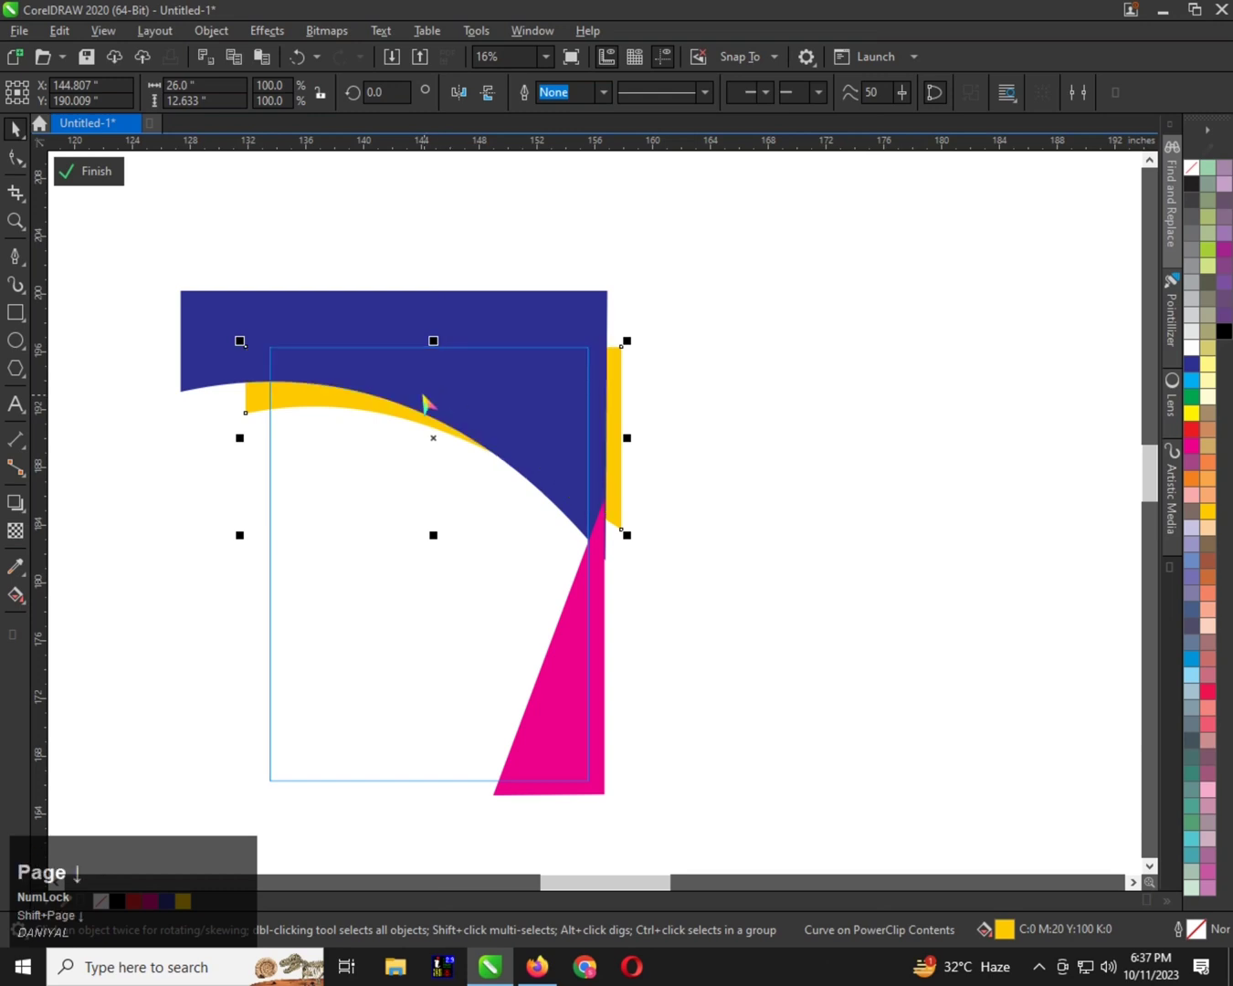
{"action": "scroll", "coordinate": [344, 402], "scroll_direction": "up", "scroll_amount": 1}
{"action": "scroll", "coordinate": [374, 388], "scroll_direction": "down", "scroll_amount": 1}
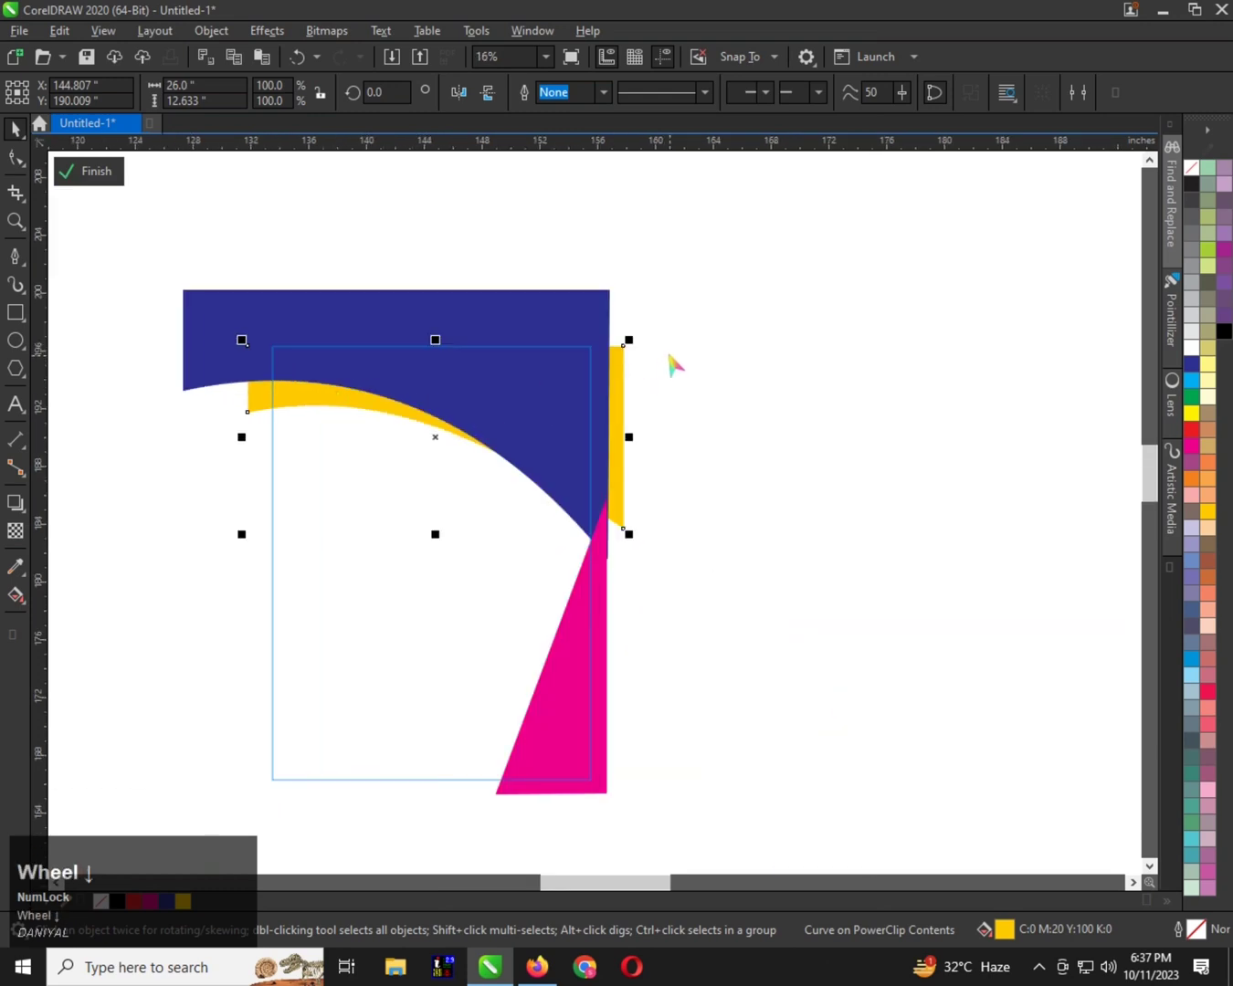
Duplicate the yellow shape about 1.17 in straight down and send the copy to the back
{"action": "left_click", "coordinate": [629, 383]}
{"action": "left_click", "coordinate": [622, 375]}
{"action": "scroll", "coordinate": [344, 400], "scroll_direction": "up", "scroll_amount": 1}
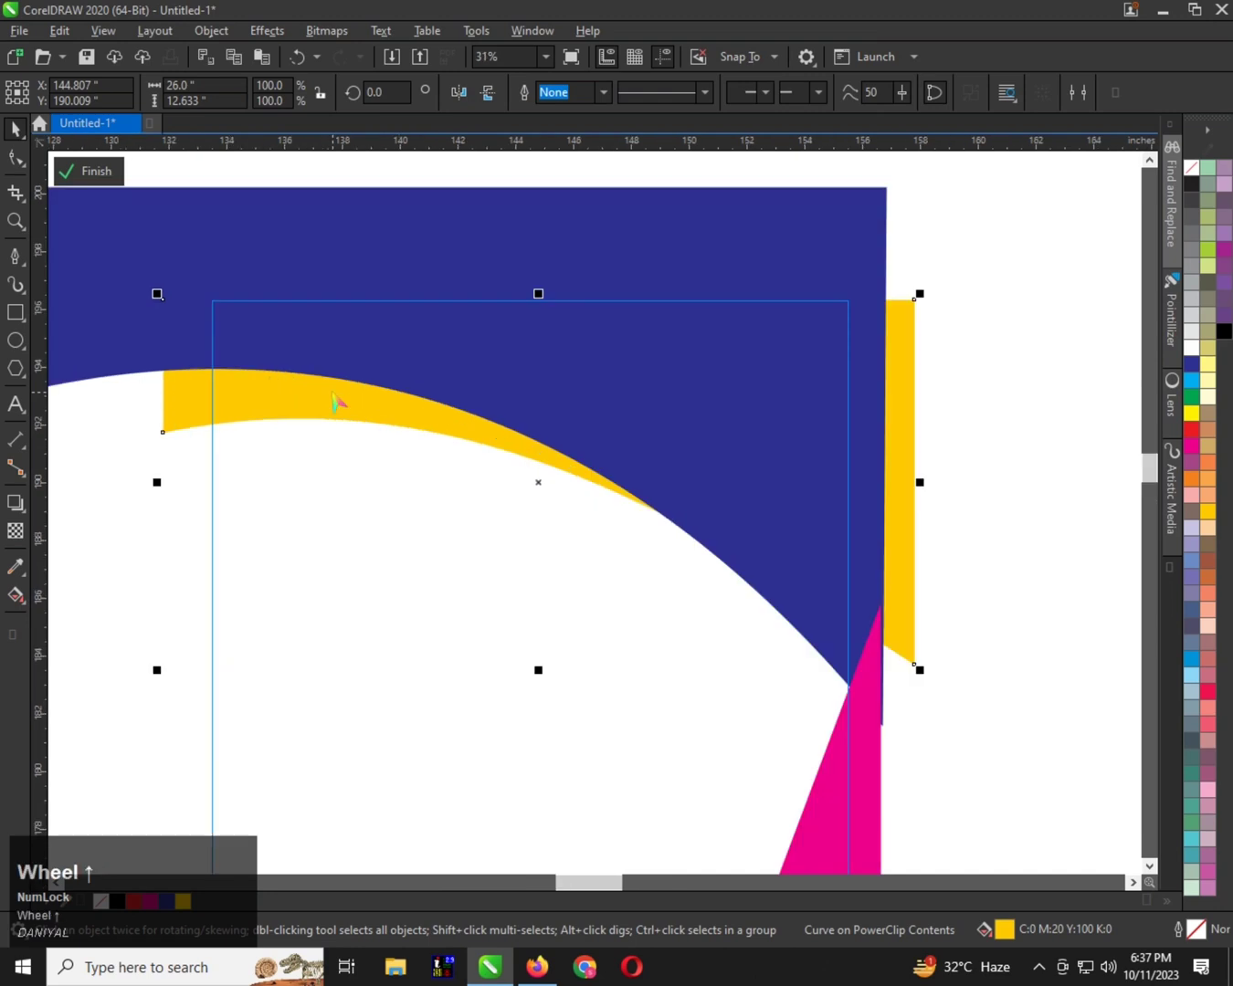
{"action": "left_click_drag", "start_coordinate": [335, 401], "coordinate": [333, 434]}
{"action": "right_click", "coordinate": [333, 433]}
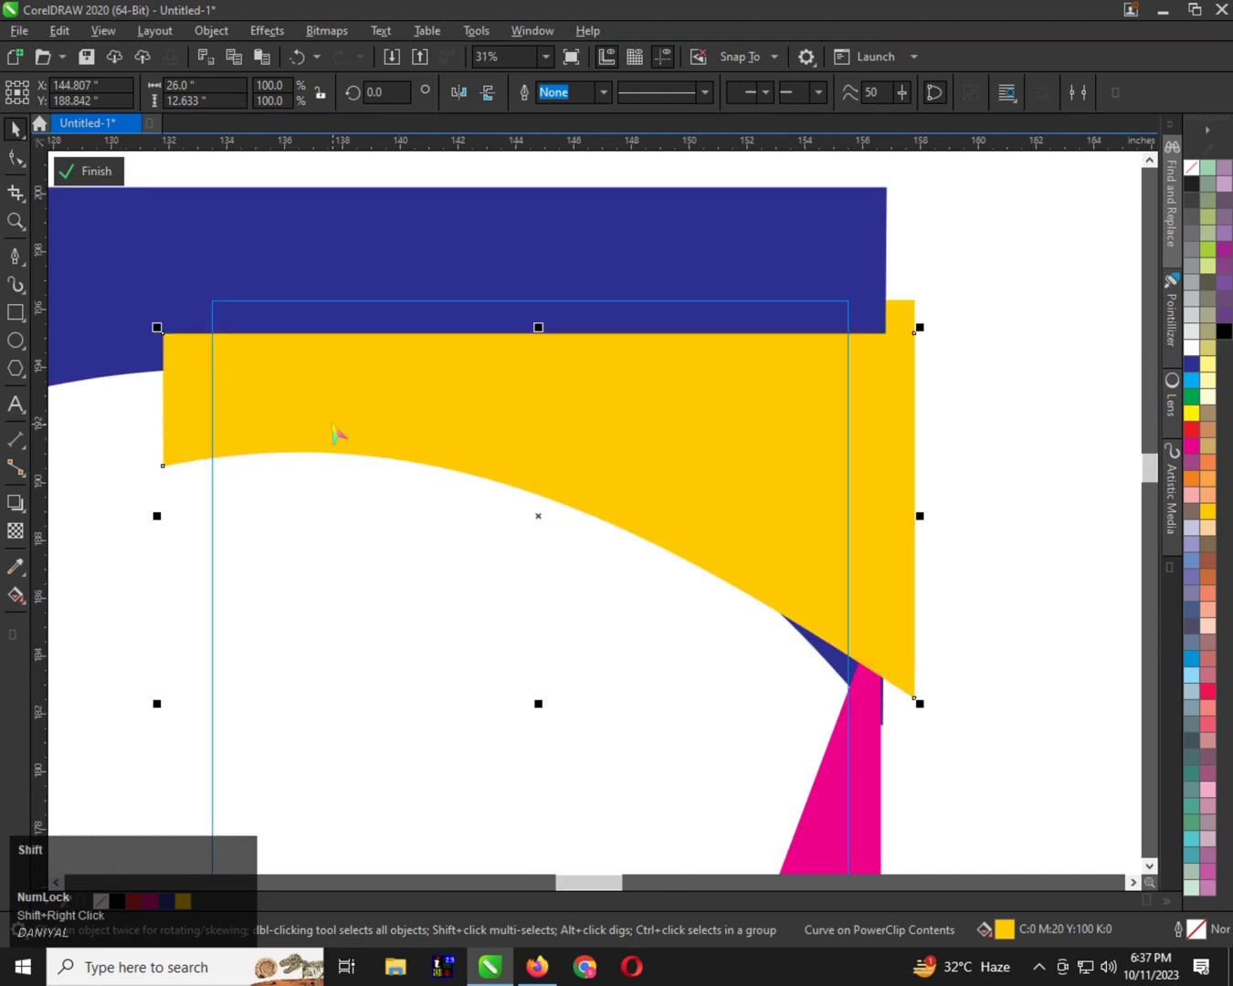
{"action": "key", "text": "shift+Page_Down"}
{"action": "left_click", "coordinate": [484, 484]}
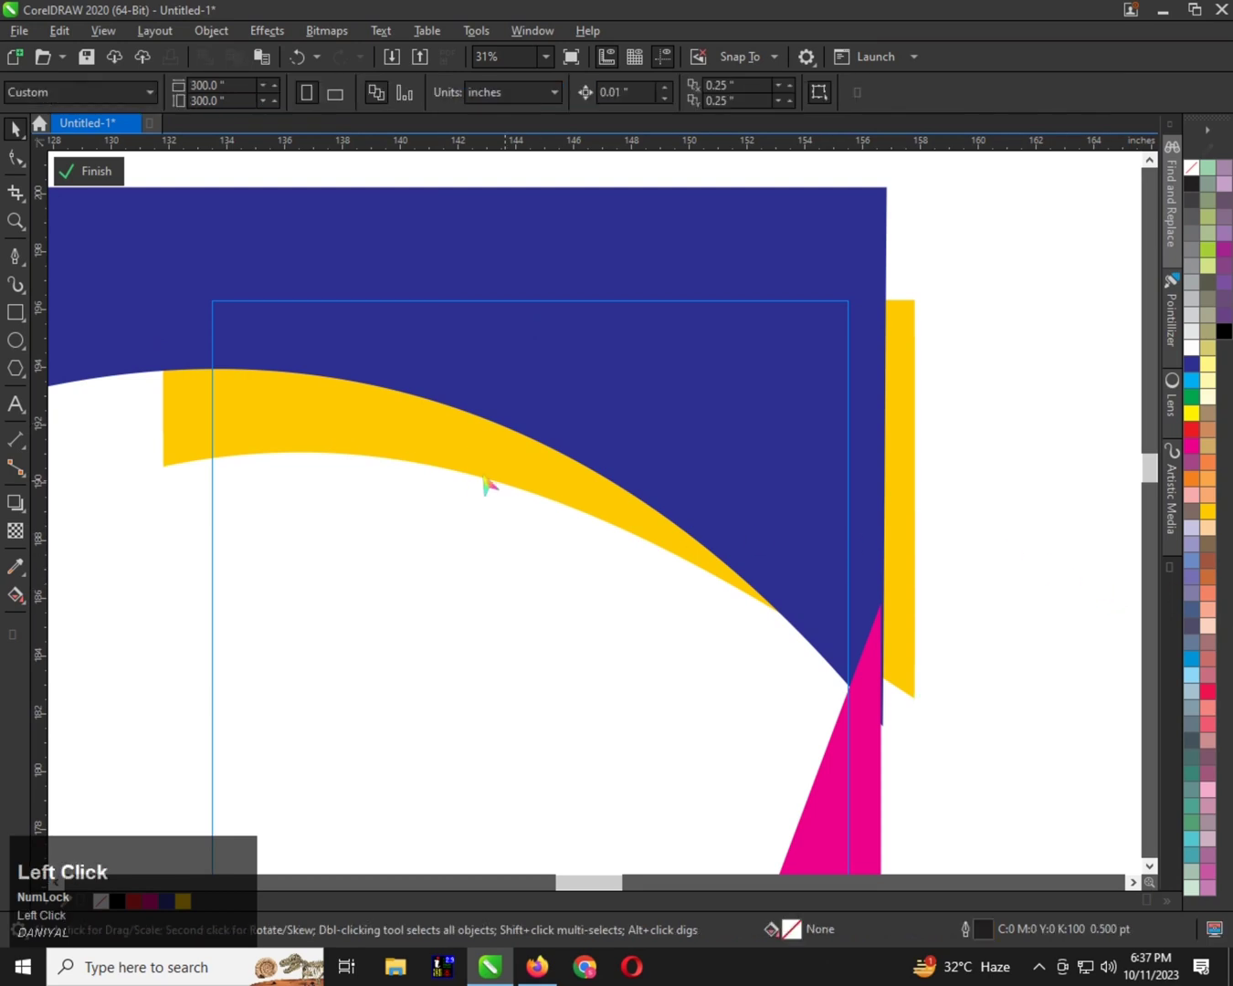
Fill the lower copy of the yellow shape with magenta and finish editing the PowerClip contents
{"action": "left_click", "coordinate": [401, 459]}
{"action": "left_click", "coordinate": [1191, 445]}
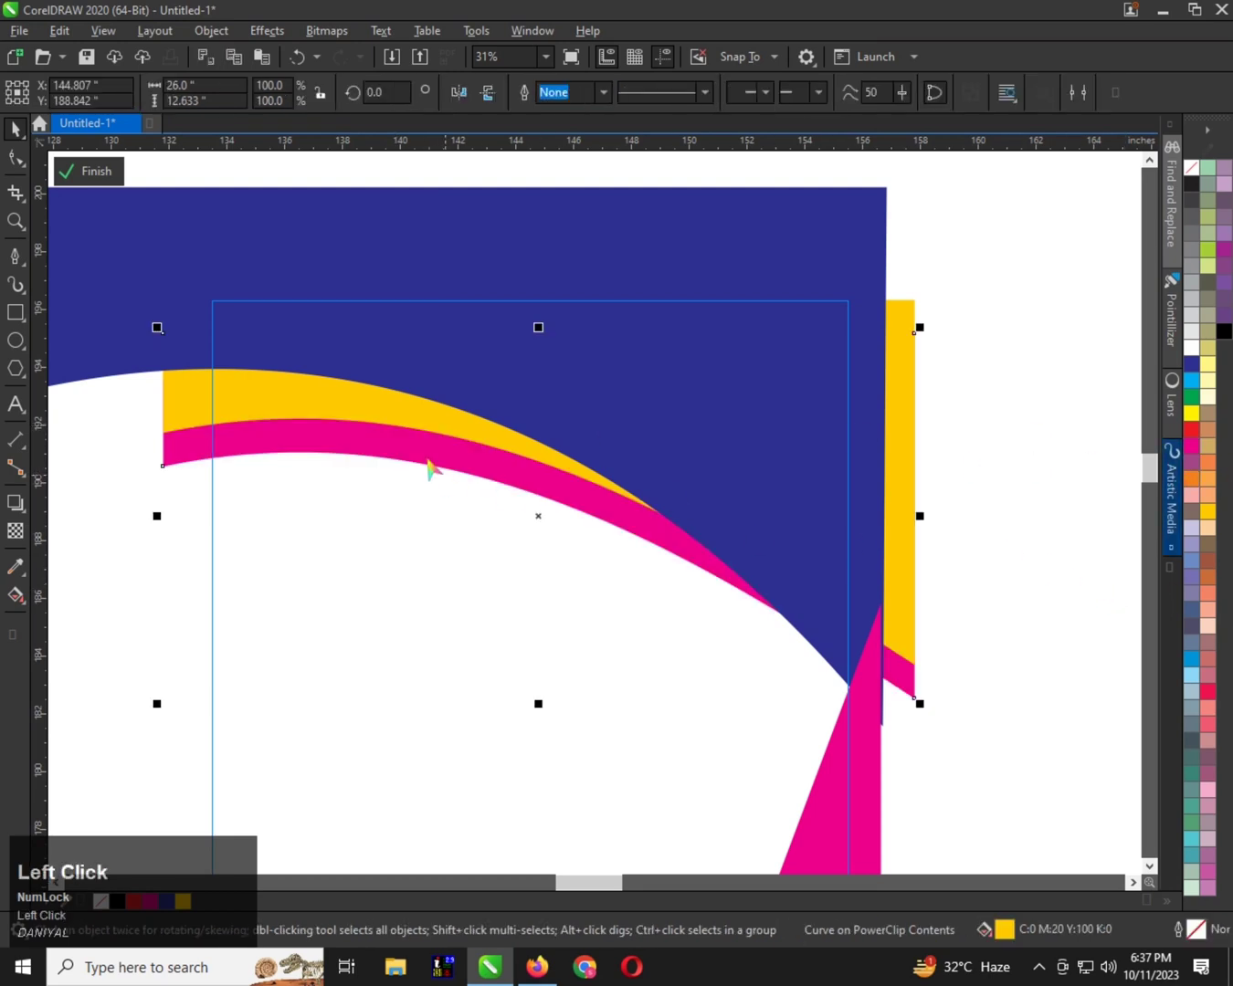
{"action": "scroll", "coordinate": [335, 440], "scroll_direction": "down", "scroll_amount": 1}
{"action": "left_click", "coordinate": [651, 448]}
{"action": "key", "text": "f"}
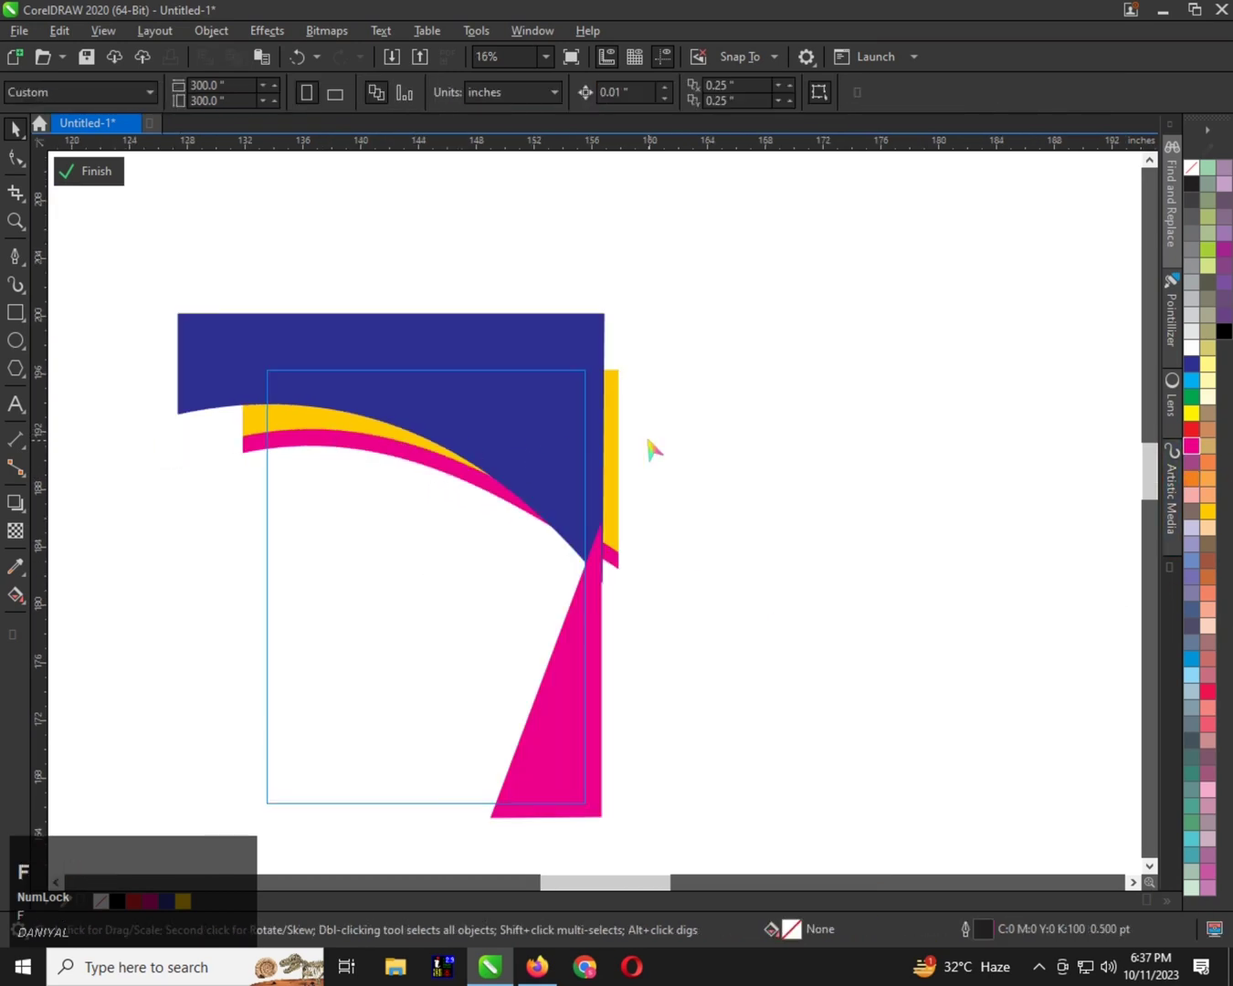
{"action": "scroll", "coordinate": [429, 419], "scroll_direction": "down", "scroll_amount": 1}
{"action": "scroll", "coordinate": [441, 492], "scroll_direction": "up", "scroll_amount": 1}
{"action": "left_click_drag", "start_coordinate": [442, 484], "coordinate": [441, 467]}
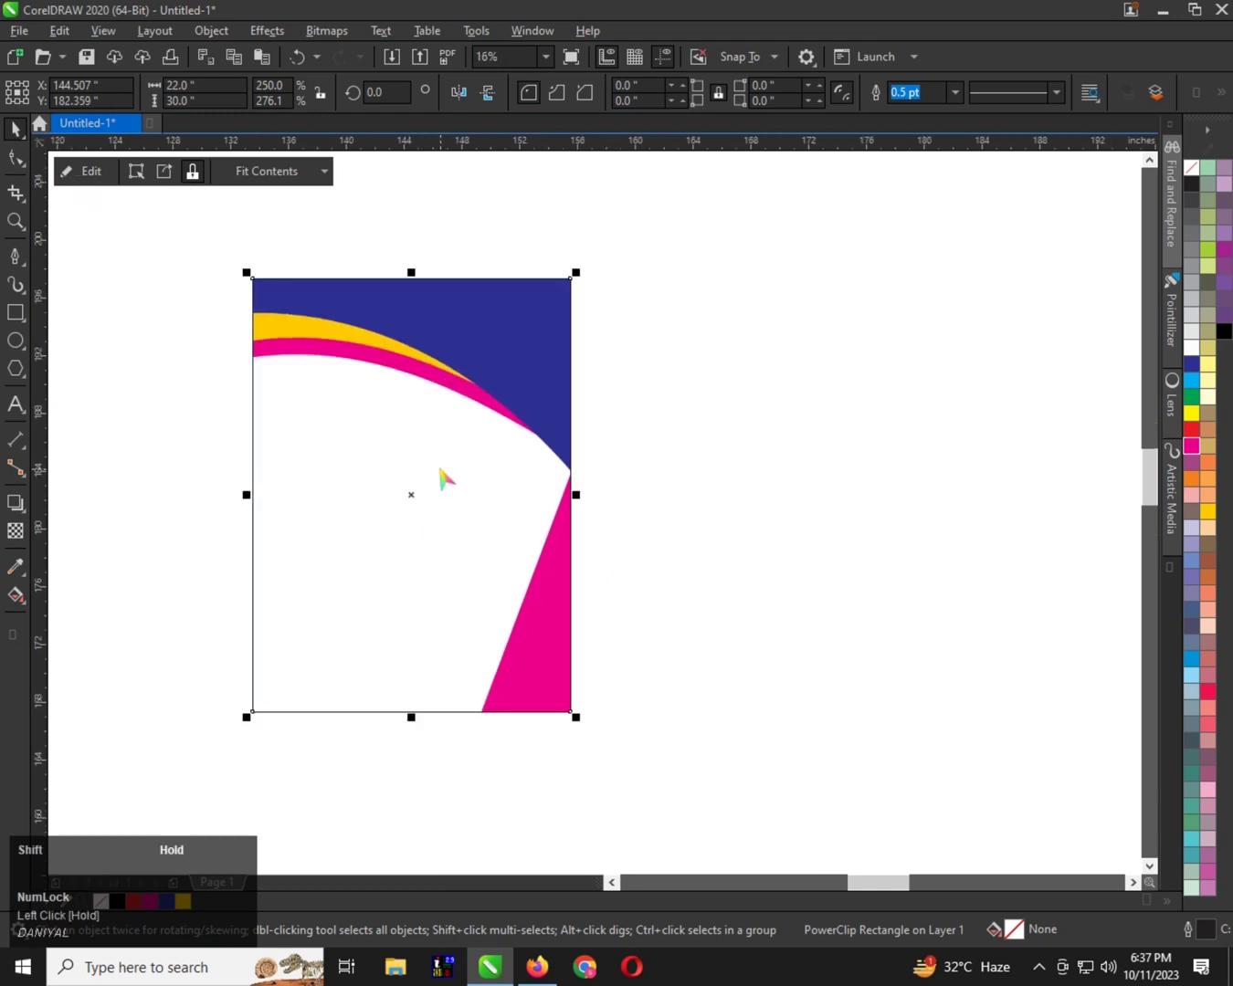
{"action": "scroll", "coordinate": [436, 472], "scroll_direction": "down", "scroll_amount": 1}
{"action": "scroll", "coordinate": [431, 484], "scroll_direction": "up", "scroll_amount": 1}
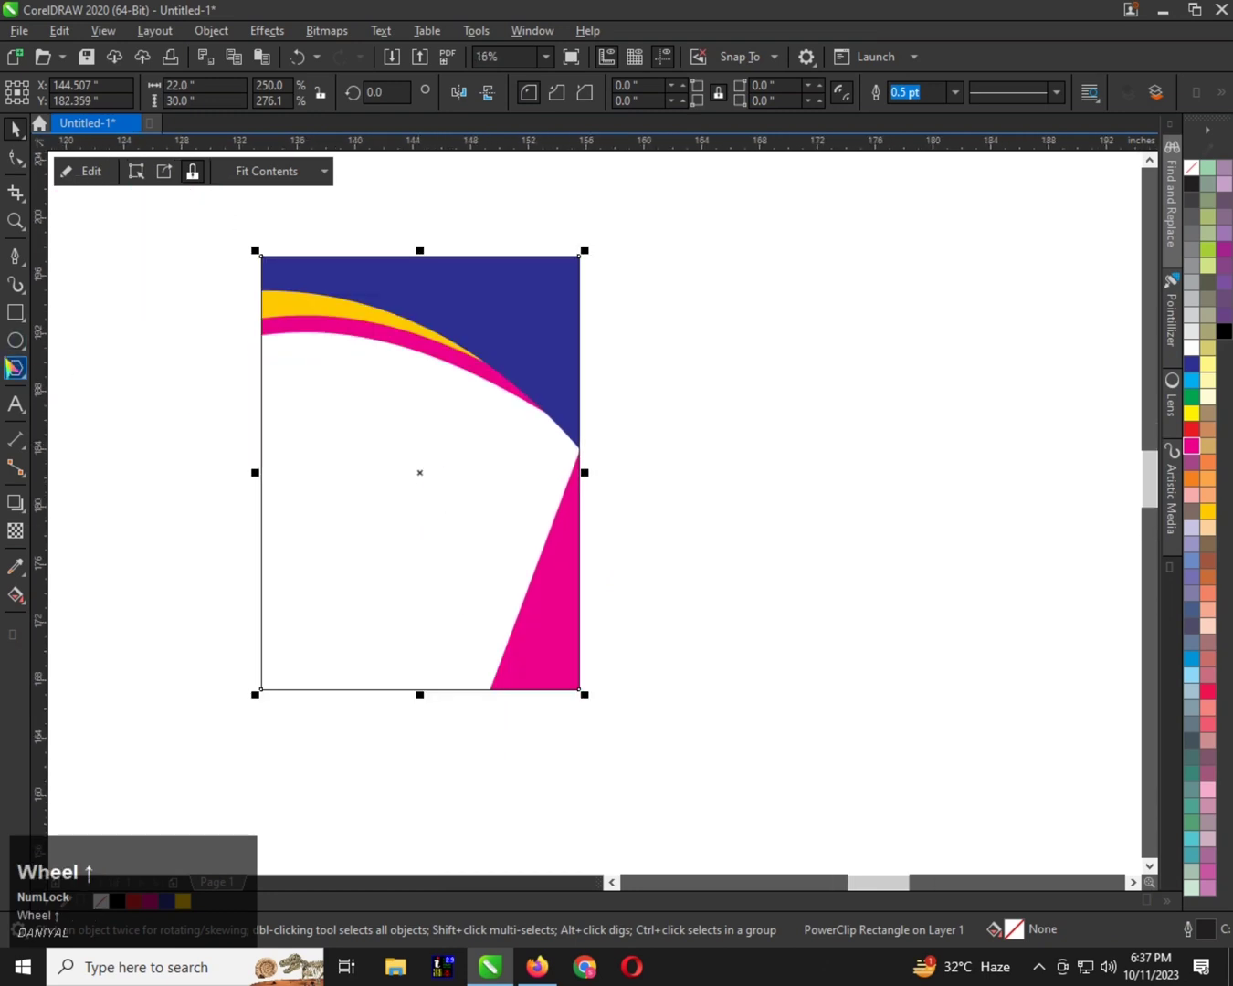
Draw a narrow vertical rectangle about 0.12 × 0.52 in on the empty area left of the large rectangle
{"action": "left_click", "coordinate": [15, 313]}
{"action": "scroll", "coordinate": [220, 484], "scroll_direction": "up", "scroll_amount": 1}
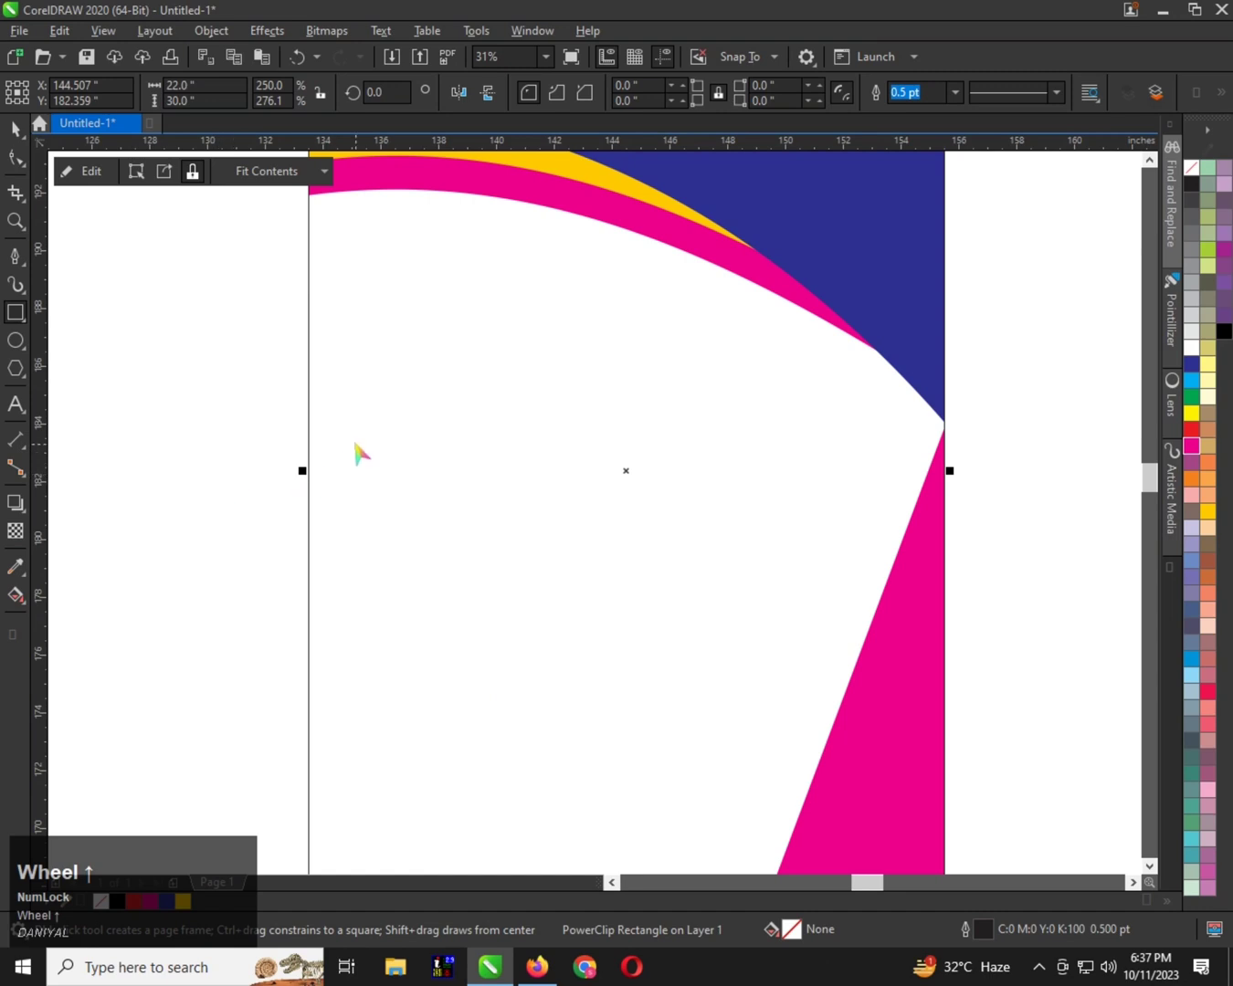
{"action": "scroll", "coordinate": [157, 472], "scroll_direction": "up", "scroll_amount": 1}
{"action": "left_click_drag", "start_coordinate": [221, 456], "coordinate": [226, 486]}
{"action": "scroll", "coordinate": [196, 470], "scroll_direction": "up", "scroll_amount": 1}
{"action": "key", "text": "space"}
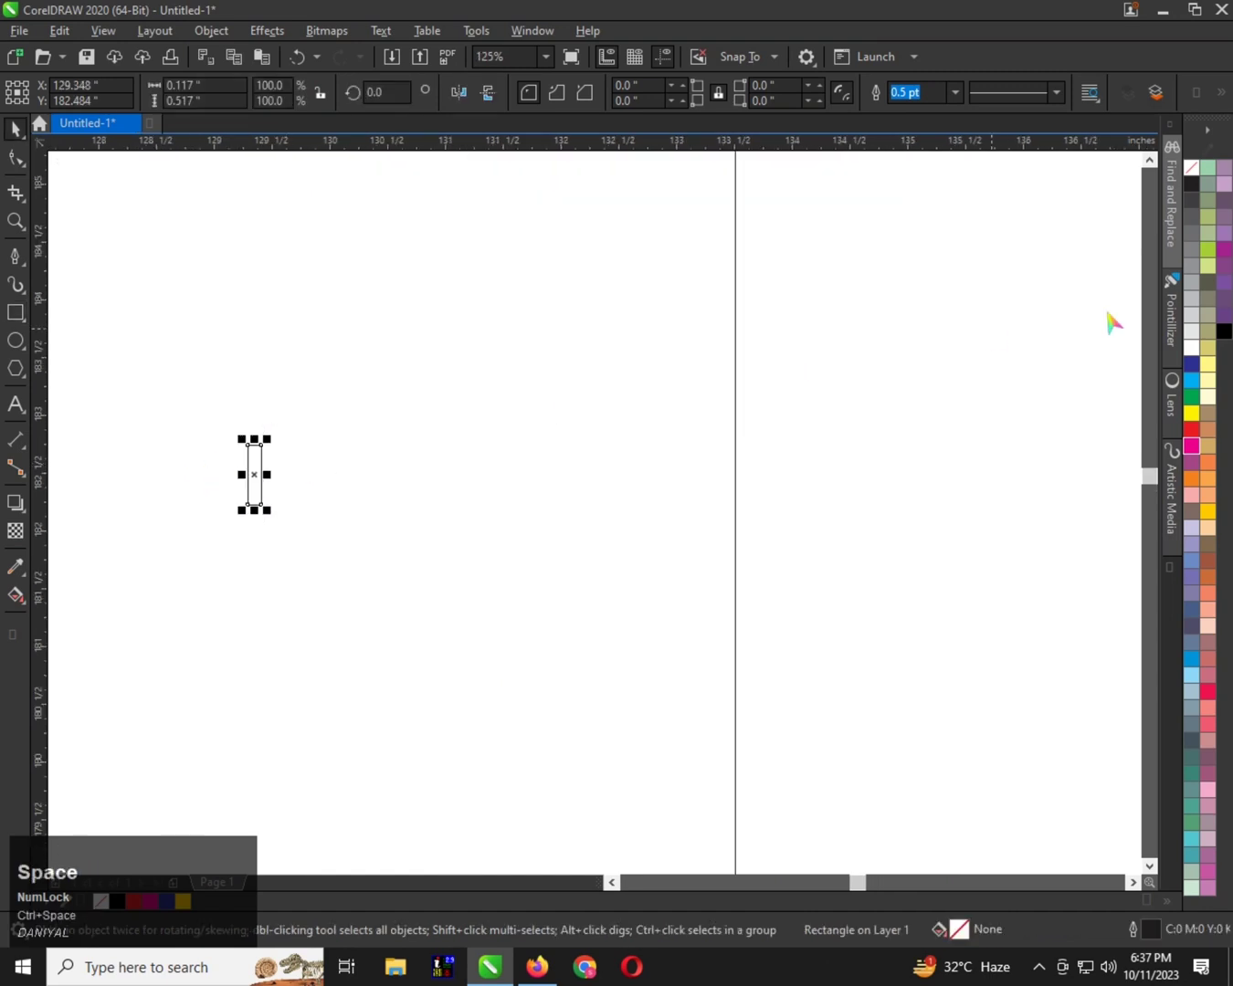
Fill the small rectangle with black (K100) and remove its outline
{"action": "left_click", "coordinate": [1191, 298]}
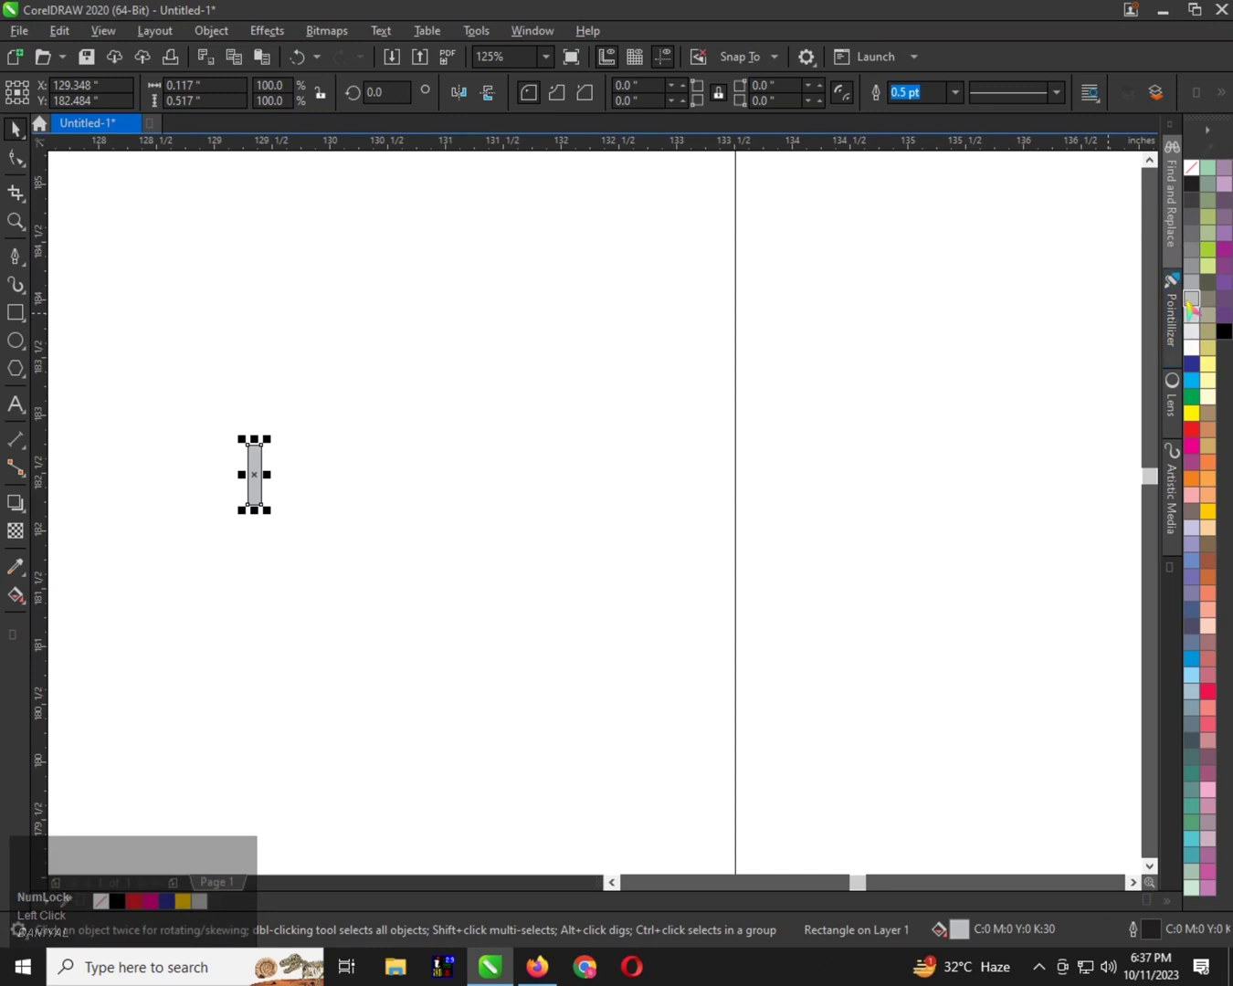
{"action": "left_click", "coordinate": [1190, 315]}
{"action": "right_click", "coordinate": [1191, 168]}
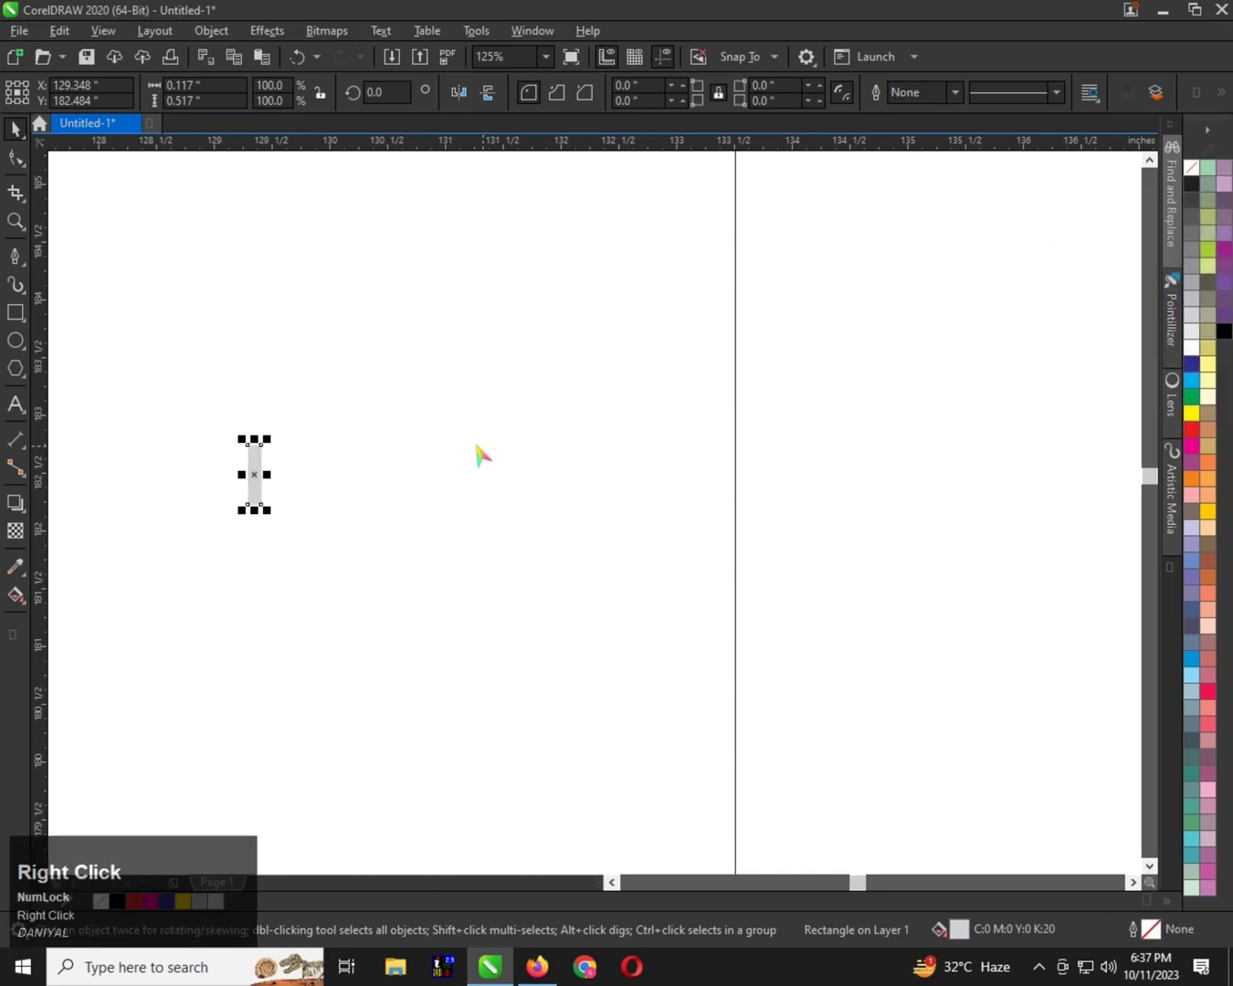
{"action": "scroll", "coordinate": [254, 455], "scroll_direction": "up", "scroll_amount": 2}
{"action": "left_click", "coordinate": [1190, 283]}
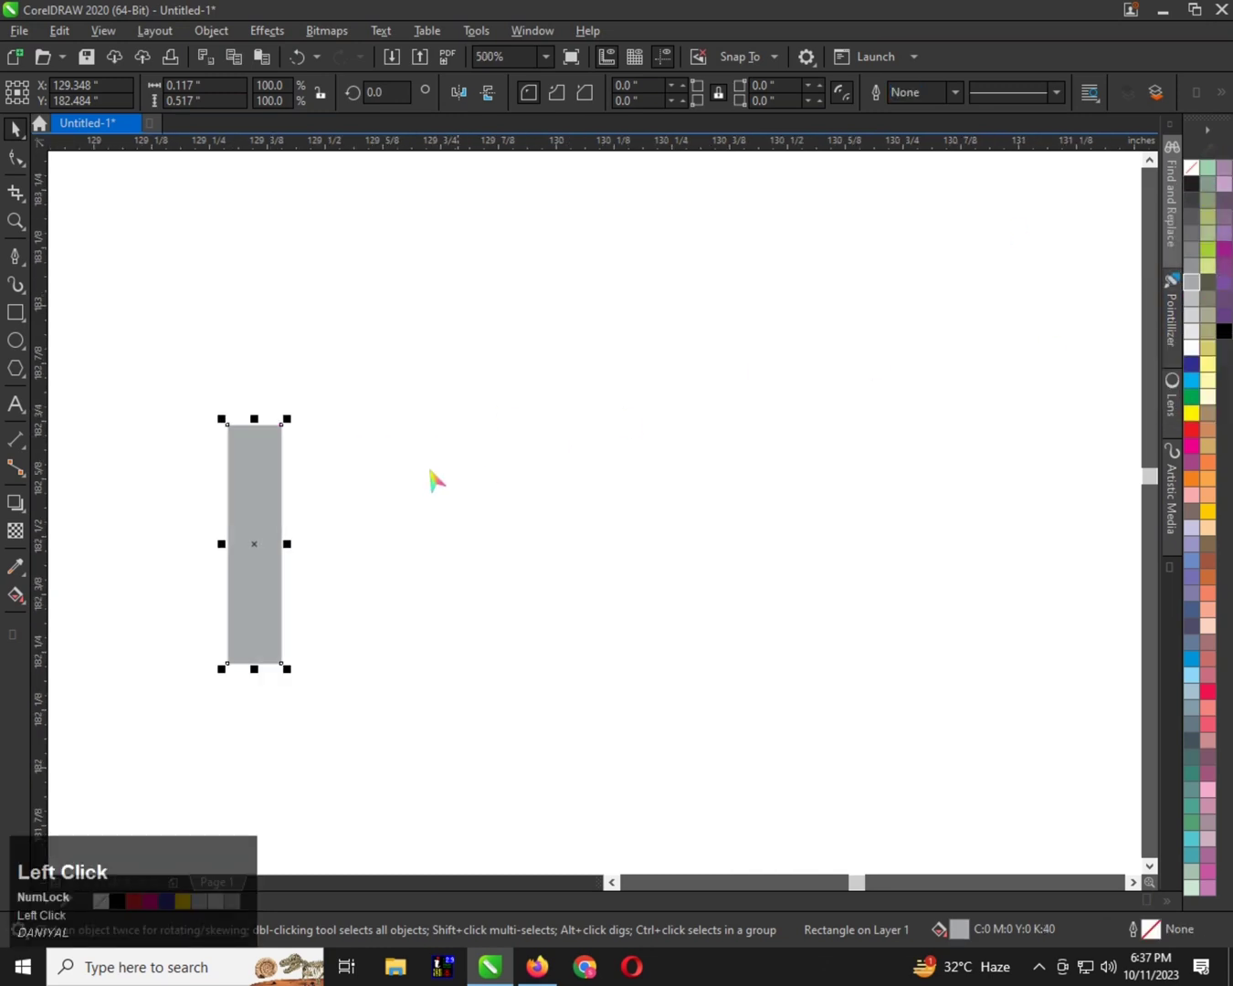
{"action": "left_click", "coordinate": [1190, 183]}
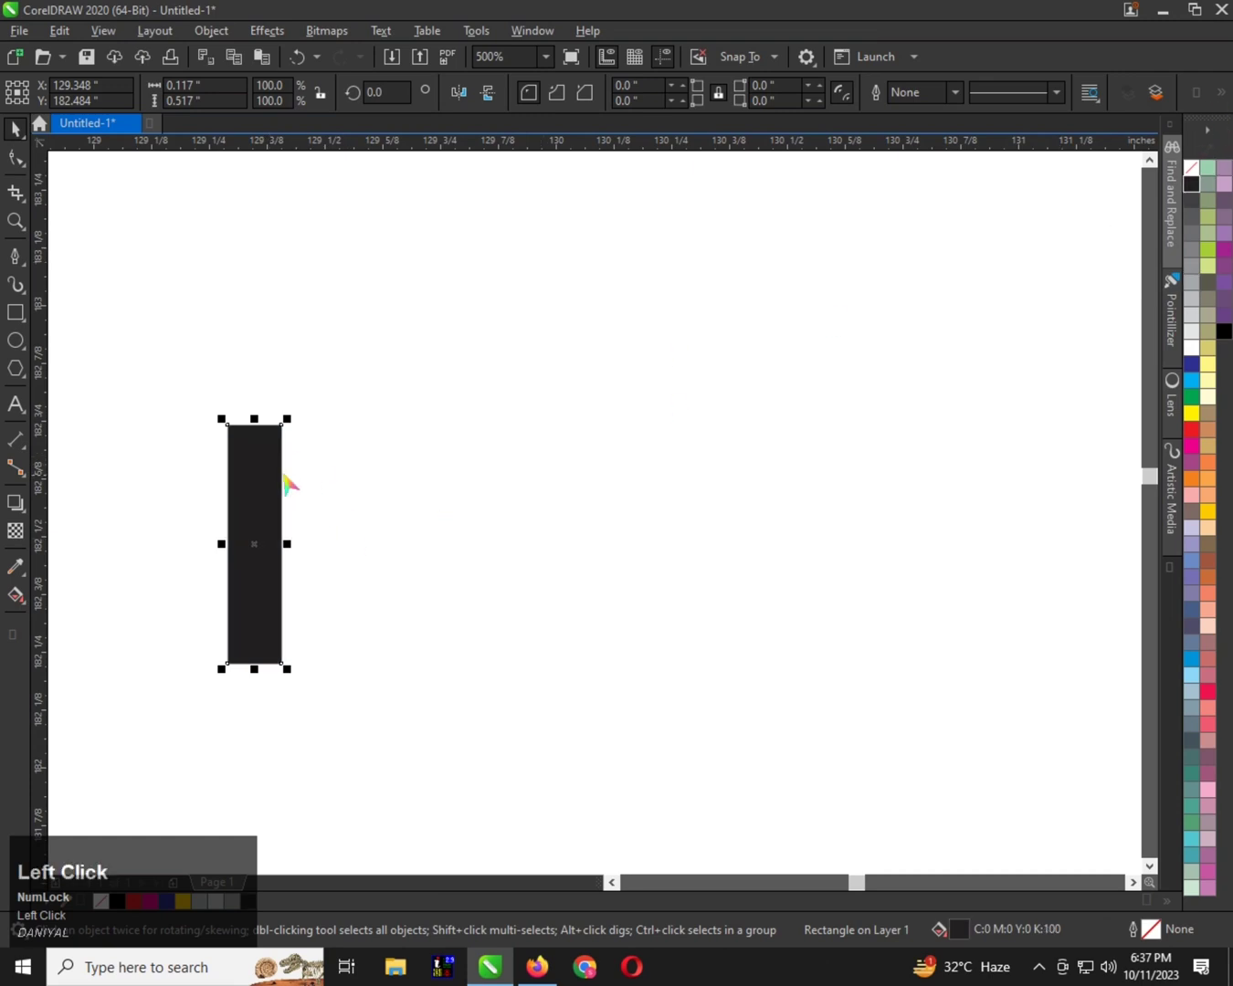
Duplicate the black bar about 0.27 in to the right and repeat the duplication to make a row of 12 bars
{"action": "left_click_drag", "start_coordinate": [281, 482], "coordinate": [381, 464]}
{"action": "right_click", "coordinate": [382, 465], "text": "shift"}
{"action": "scroll", "coordinate": [347, 467], "scroll_direction": "down", "scroll_amount": 3}
{"action": "key", "text": "ctrl+r"}
{"action": "key", "text": "ctrl+r"}
{"action": "key", "text": "ctrl+r"}
{"action": "key", "text": "ctrl+r"}
{"action": "key", "text": "ctrl+r"}
{"action": "key", "text": "ctrl+r"}
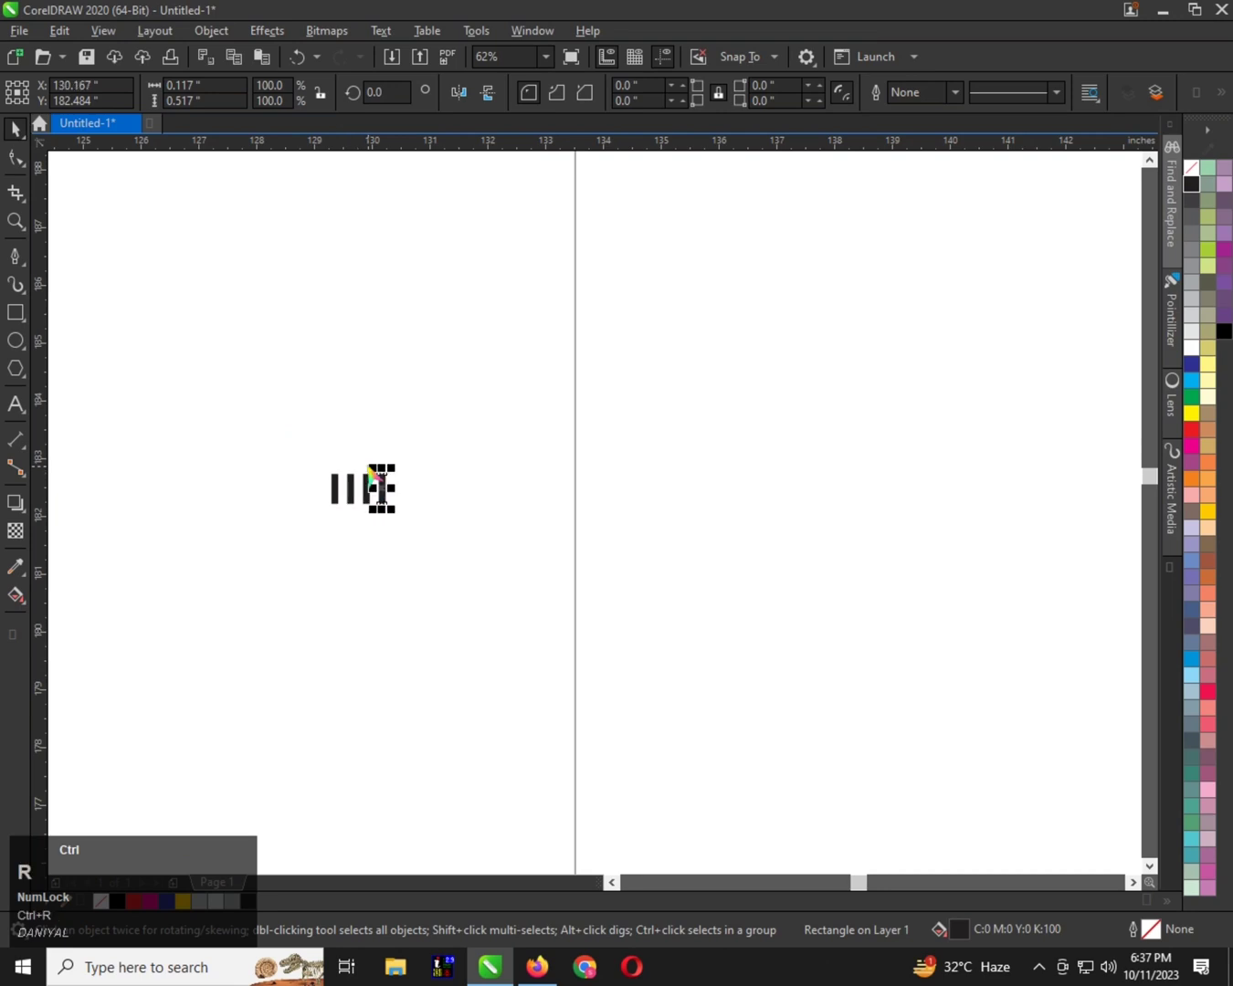
{"action": "key", "text": "ctrl+r"}
{"action": "key", "text": "ctrl+r"}
{"action": "key", "text": "ctrl+r"}
Move the whole row of 12 bars about 3 in to the left, away from the large rectangle
{"action": "left_click_drag", "start_coordinate": [243, 425], "coordinate": [570, 558]}
{"action": "left_click_drag", "start_coordinate": [500, 487], "coordinate": [327, 488]}
{"action": "scroll", "coordinate": [212, 484], "scroll_direction": "up", "scroll_amount": 1}
Skew the 12 bars horizontally into right-leaning stripes about 3.35 in wide overall and combine them into one curve
{"action": "left_click", "coordinate": [242, 490]}
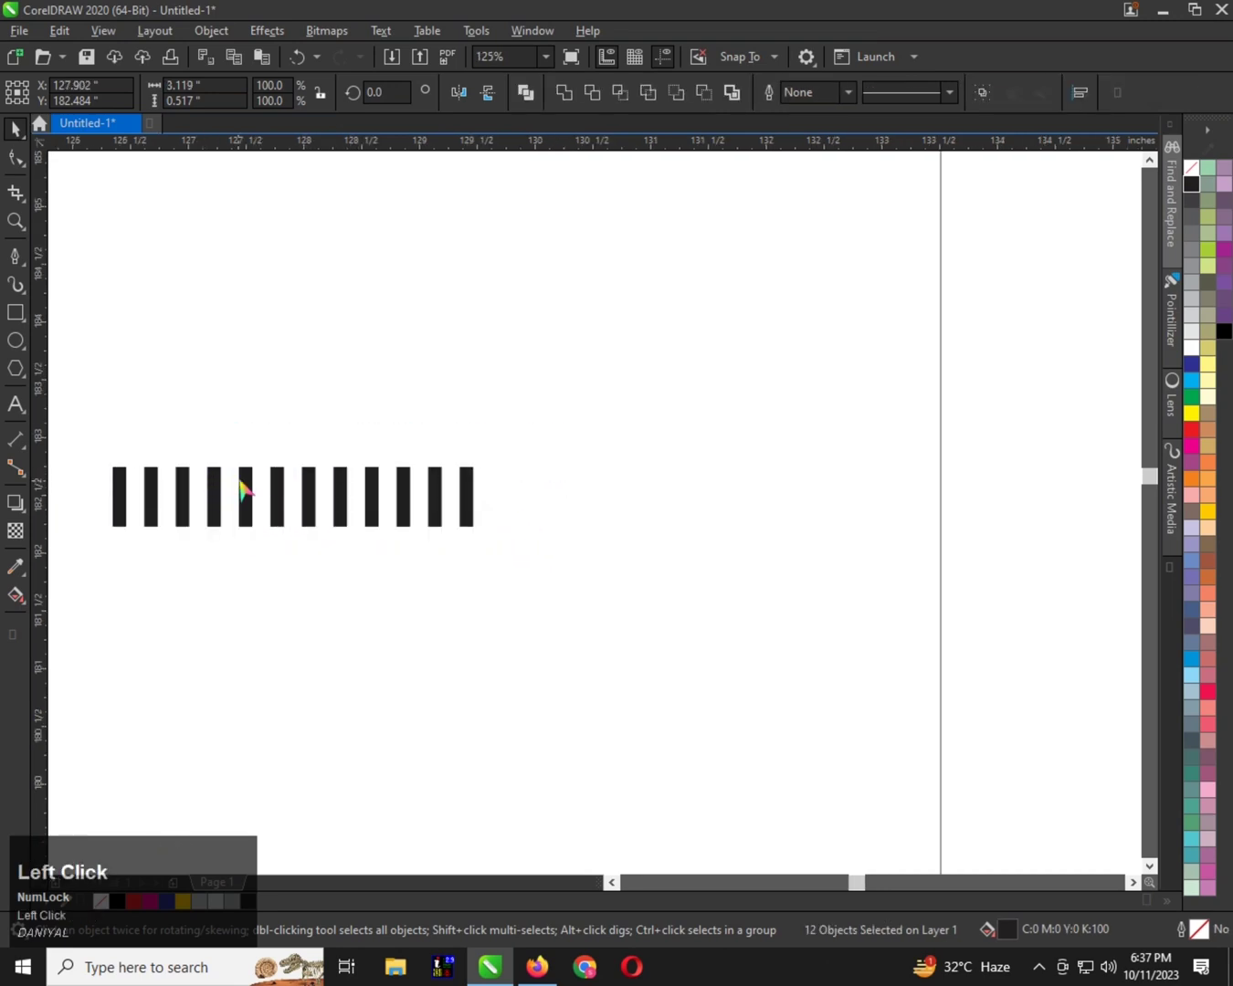
{"action": "left_click", "coordinate": [245, 483]}
{"action": "left_click", "coordinate": [272, 476]}
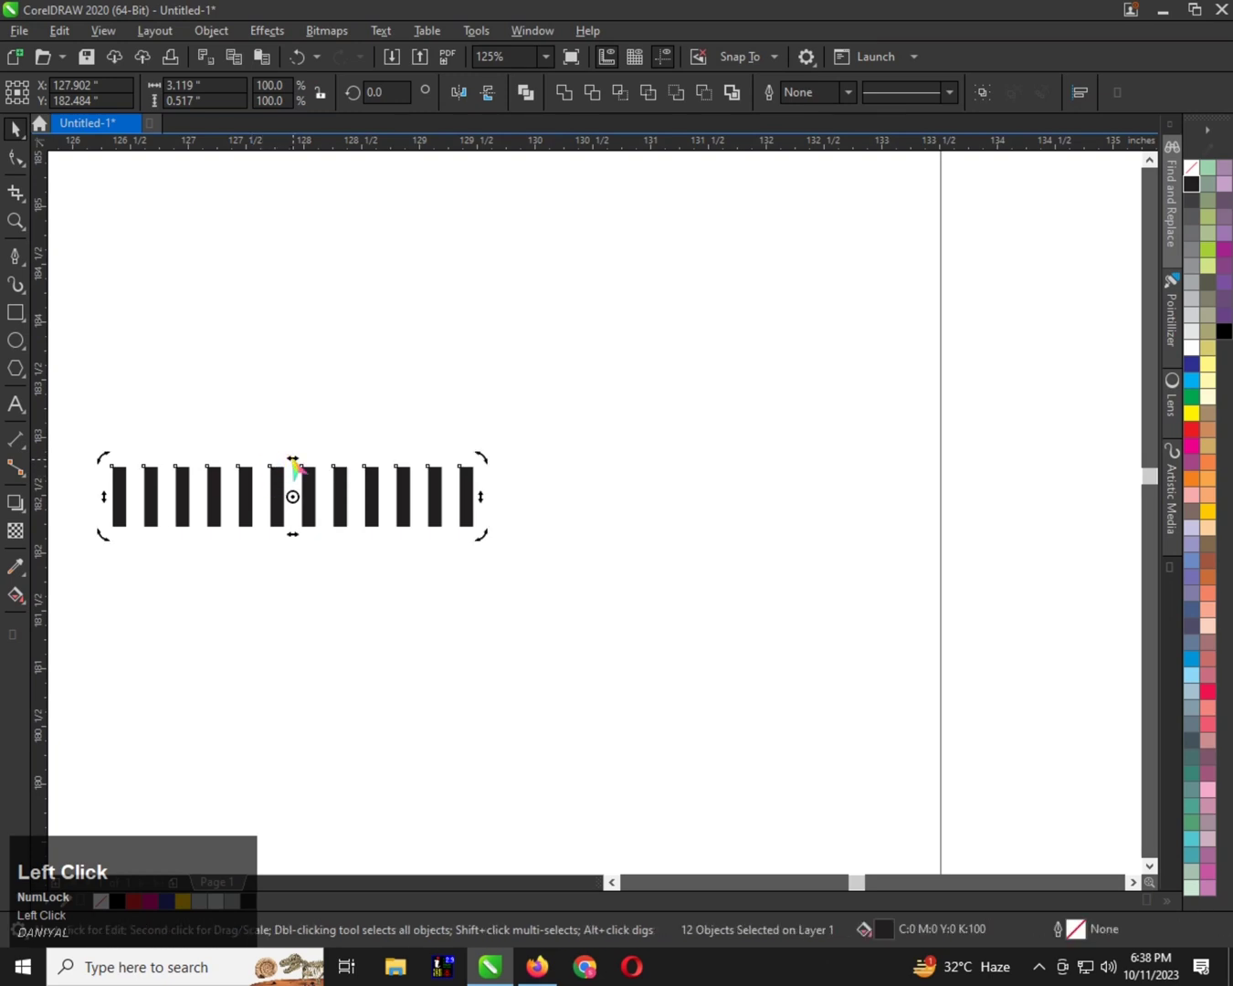
{"action": "left_click_drag", "start_coordinate": [293, 466], "coordinate": [449, 481]}
{"action": "scroll", "coordinate": [449, 481], "scroll_direction": "down", "scroll_amount": 1}
{"action": "key", "text": "ctrl+l"}
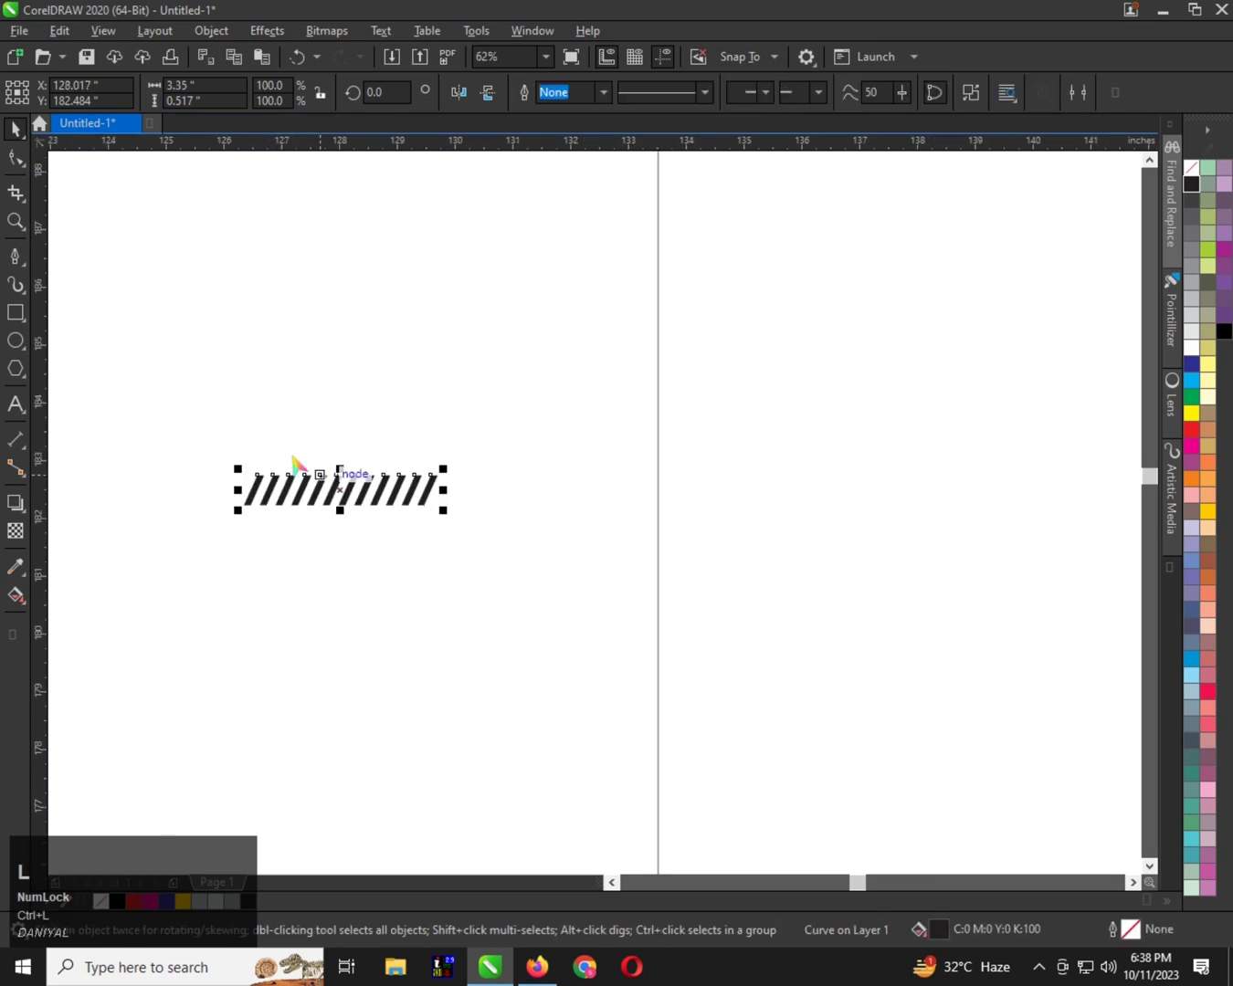
Duplicate the striped row about 1.16 in left and 0.77 in down, repeating once to make three staggered rows
{"action": "left_click_drag", "start_coordinate": [208, 412], "coordinate": [341, 578]}
{"action": "scroll", "coordinate": [290, 489], "scroll_direction": "up", "scroll_amount": 1}
{"action": "scroll", "coordinate": [461, 500], "scroll_direction": "down", "scroll_amount": 1}
{"action": "scroll", "coordinate": [459, 500], "scroll_direction": "up", "scroll_amount": 1}
{"action": "scroll", "coordinate": [440, 540], "scroll_direction": "down", "scroll_amount": 1}
{"action": "key", "text": "ctrl+r"}
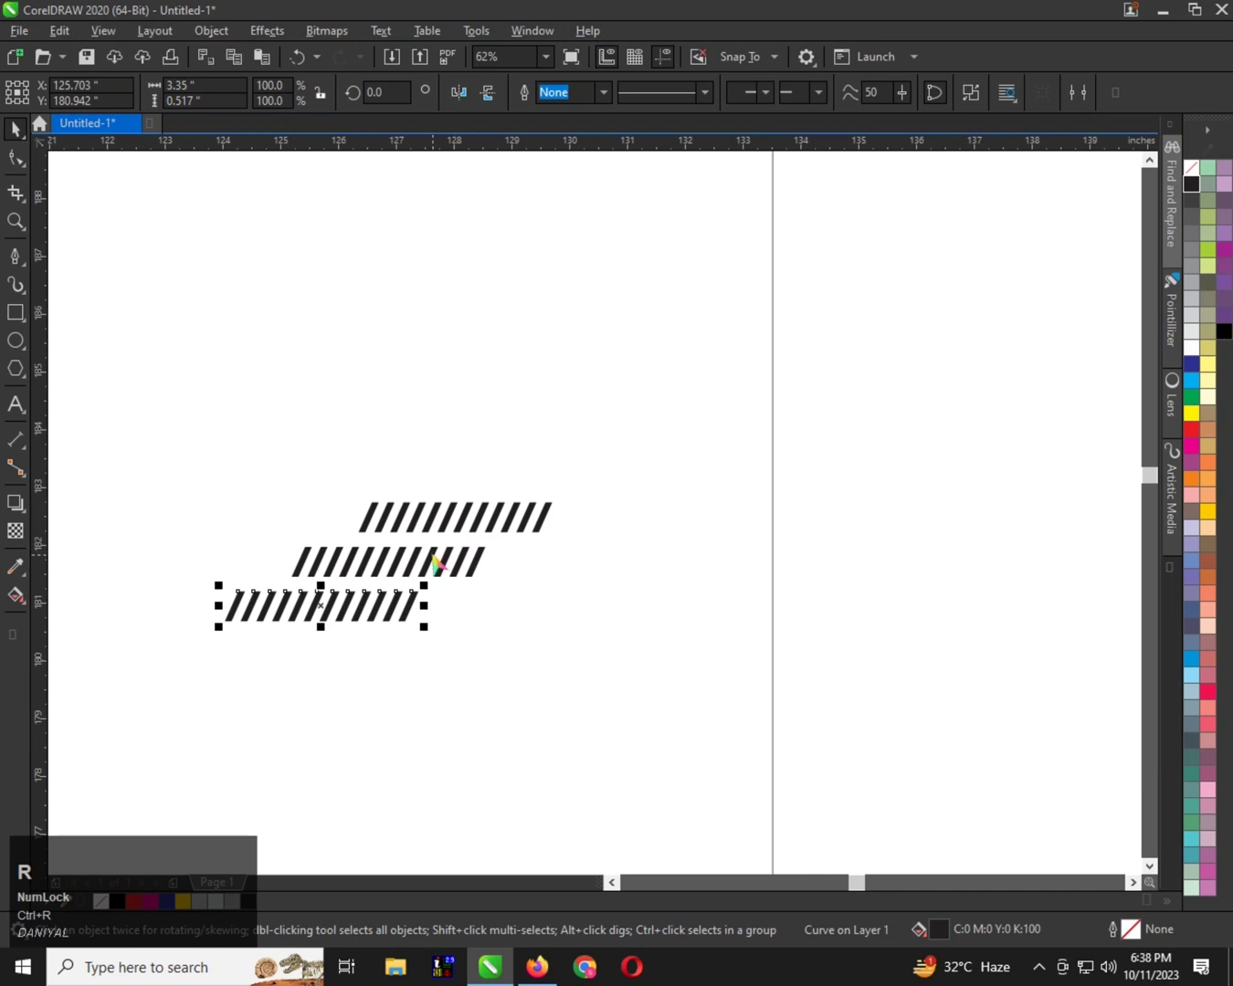
Place a vertically mirrored copy of the upper two striped rows below the third row, forming a left-pointing arrow
{"action": "left_click", "coordinate": [435, 561]}
{"action": "left_click", "coordinate": [467, 517], "text": "shift"}
{"action": "left_click_drag", "start_coordinate": [422, 495], "coordinate": [434, 674]}
{"action": "key", "text": "ctrl+z"}
{"action": "left_click_drag", "start_coordinate": [427, 502], "coordinate": [418, 639]}
{"action": "right_click", "coordinate": [412, 596]}
{"action": "scroll", "coordinate": [400, 633], "scroll_direction": "up", "scroll_amount": 1}
{"action": "scroll", "coordinate": [418, 639], "scroll_direction": "down", "scroll_amount": 1}
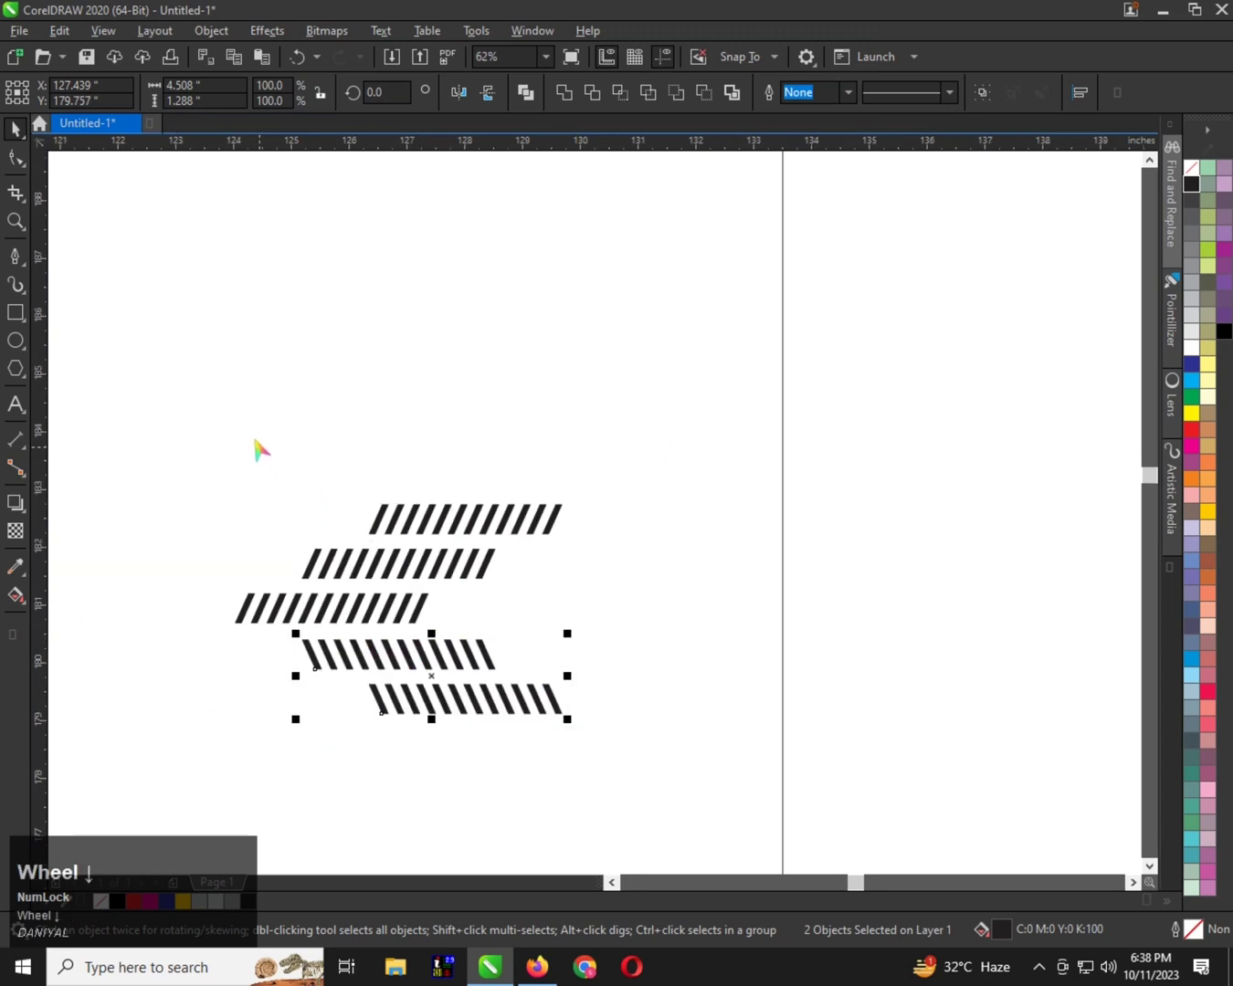
Duplicate the middle striped row about 2.73 in to the right so its stripes continue the row with even spacing
{"action": "left_click", "coordinate": [407, 599]}
{"action": "left_click_drag", "start_coordinate": [409, 603], "coordinate": [590, 622]}
{"action": "right_click", "coordinate": [590, 623], "text": "shift"}
{"action": "scroll", "coordinate": [414, 603], "scroll_direction": "up", "scroll_amount": 5}
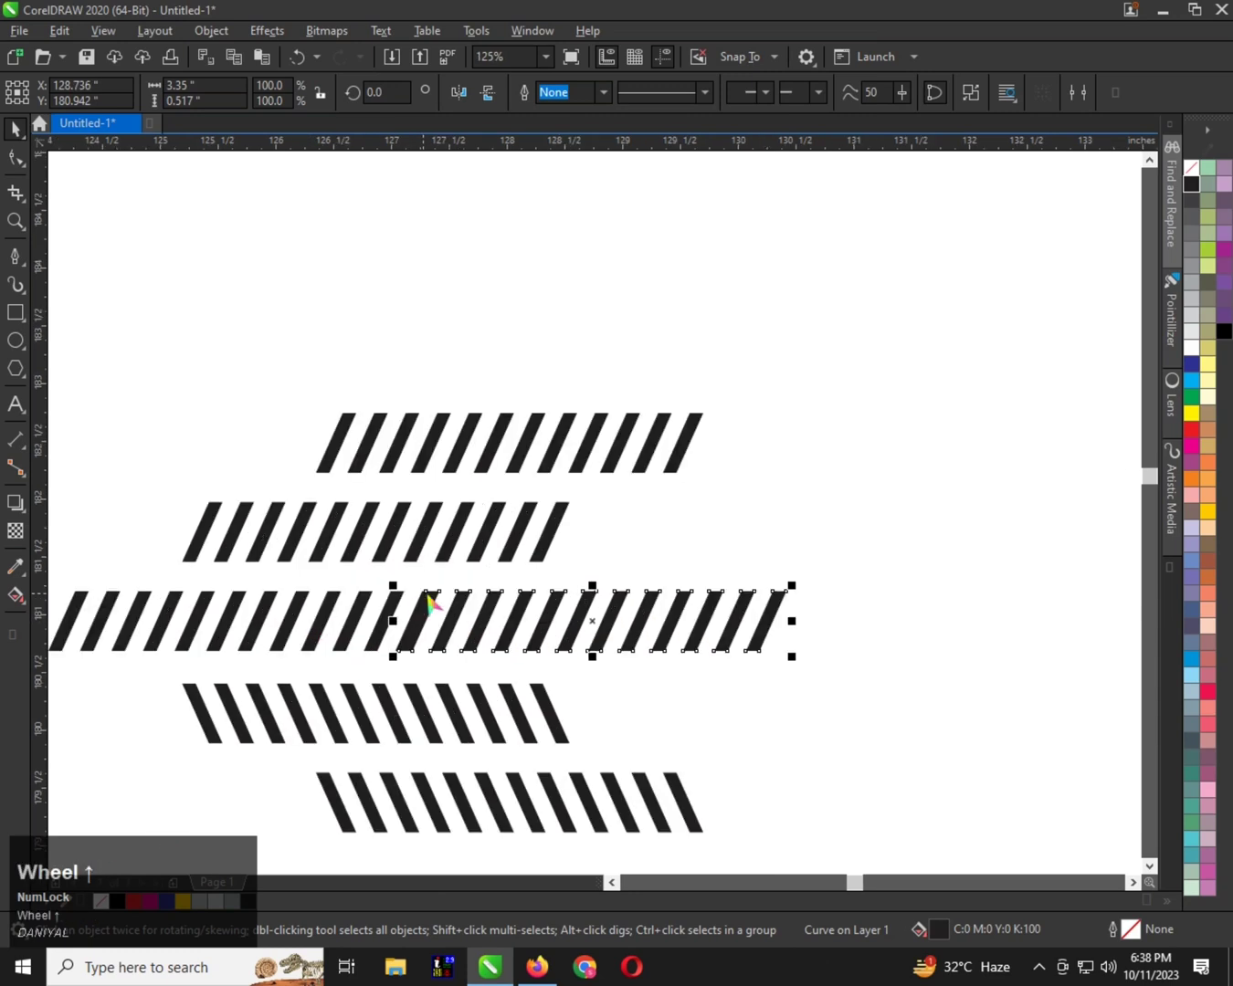
{"action": "left_click_drag", "start_coordinate": [493, 610], "coordinate": [394, 617]}
{"action": "scroll", "coordinate": [394, 618], "scroll_direction": "down", "scroll_amount": 5}
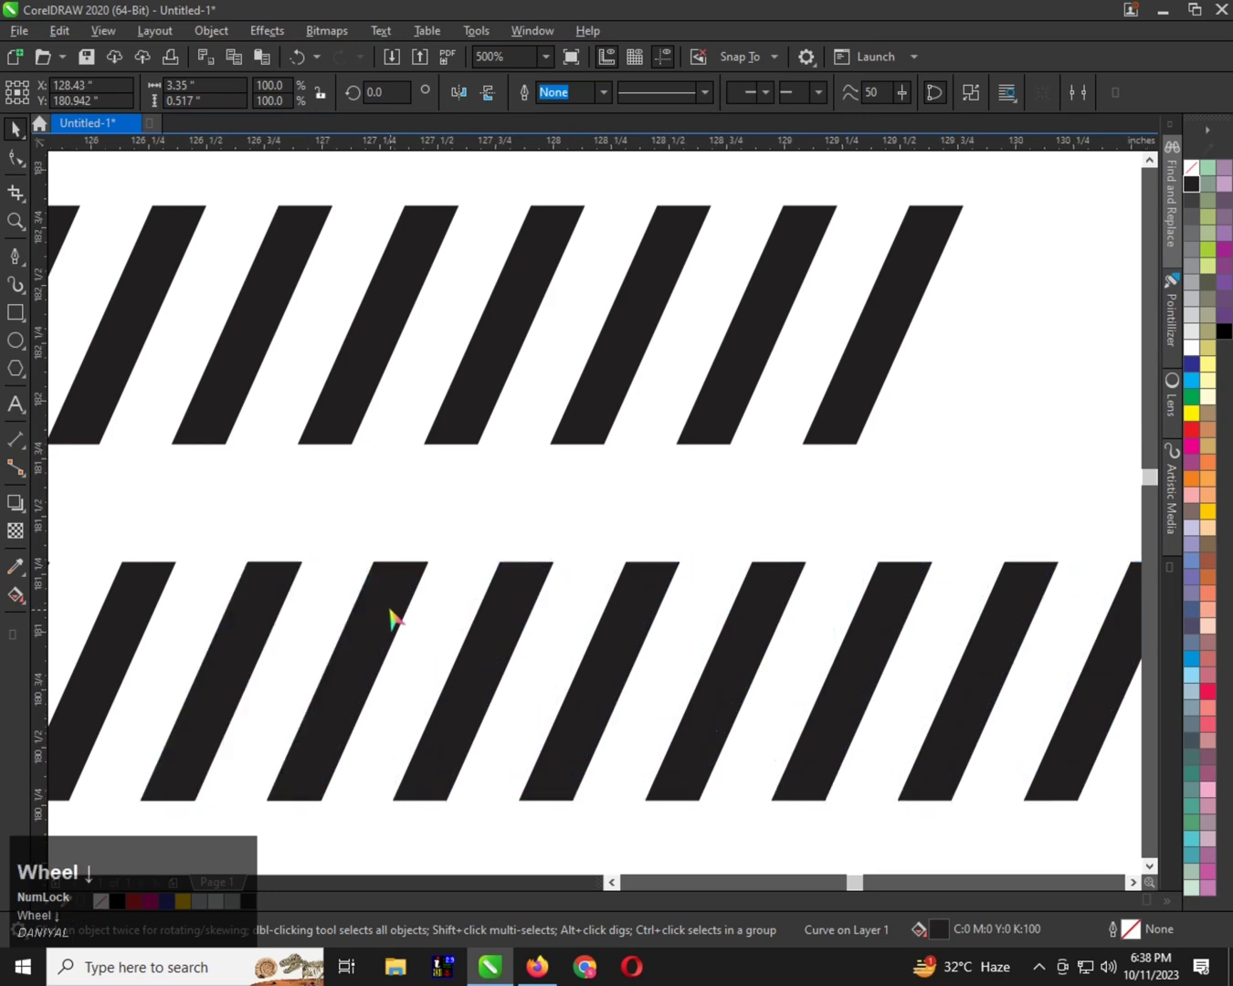
Group the six striped rows of the arrow motif
{"action": "left_click_drag", "start_coordinate": [156, 398], "coordinate": [598, 785]}
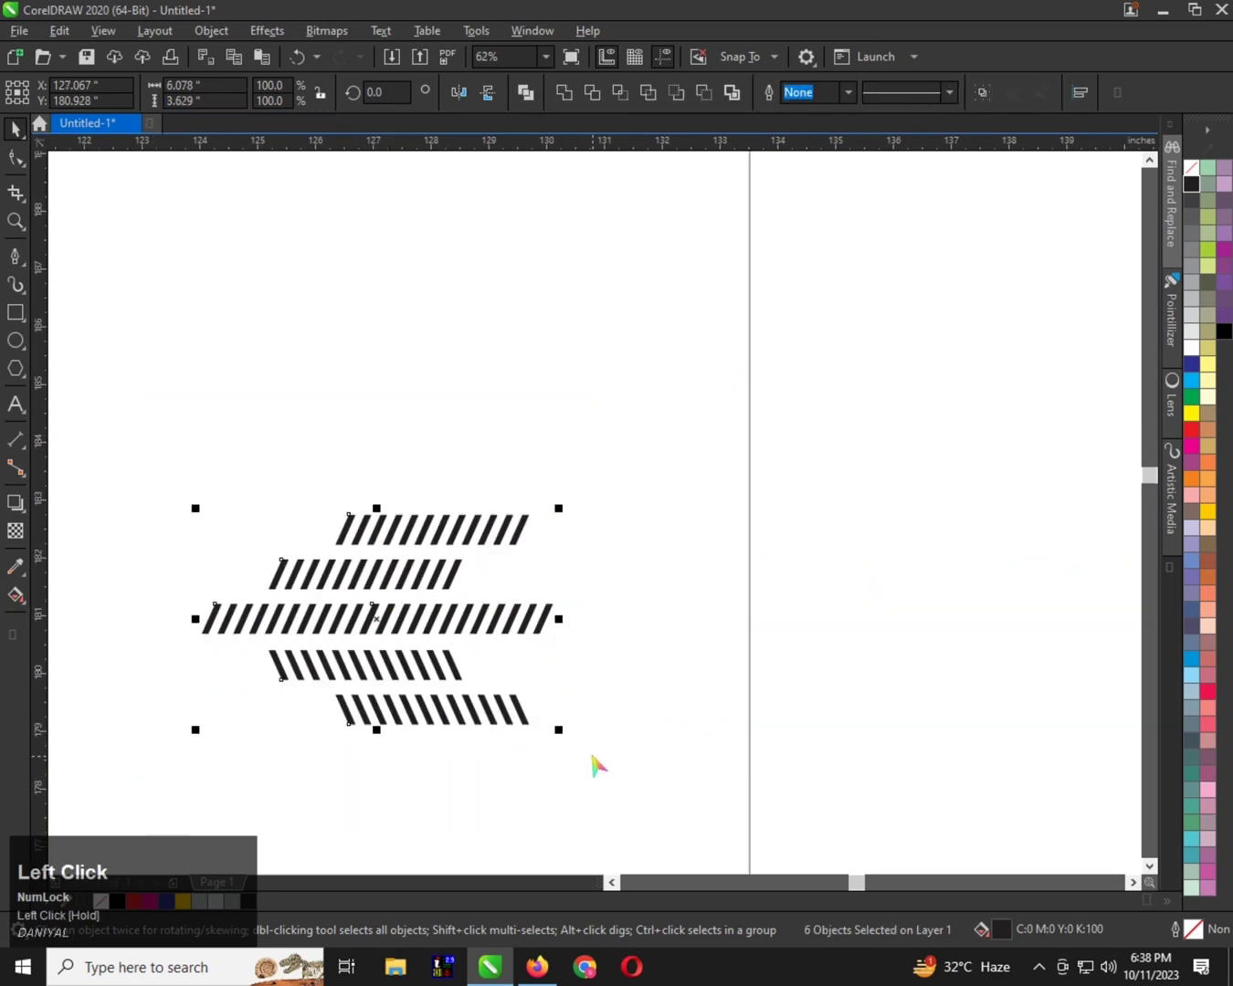
{"action": "key", "text": "ctrl+l"}
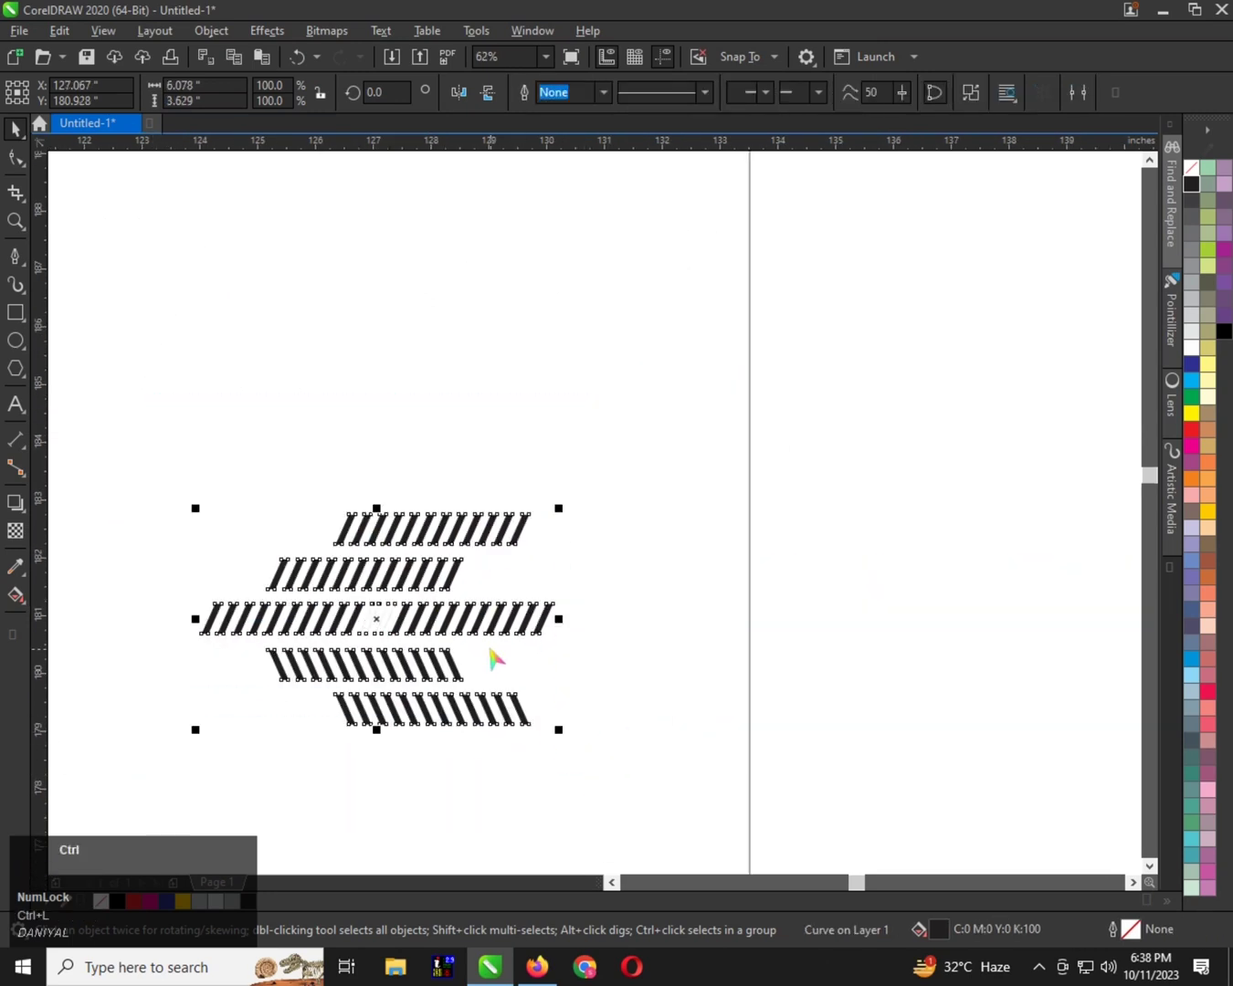
{"action": "key", "text": "ctrl+z"}
{"action": "key", "text": "ctrl+g"}
Compress the arrow group vertically to about 2.23 in high, keeping it unrotated
{"action": "left_click", "coordinate": [408, 528]}
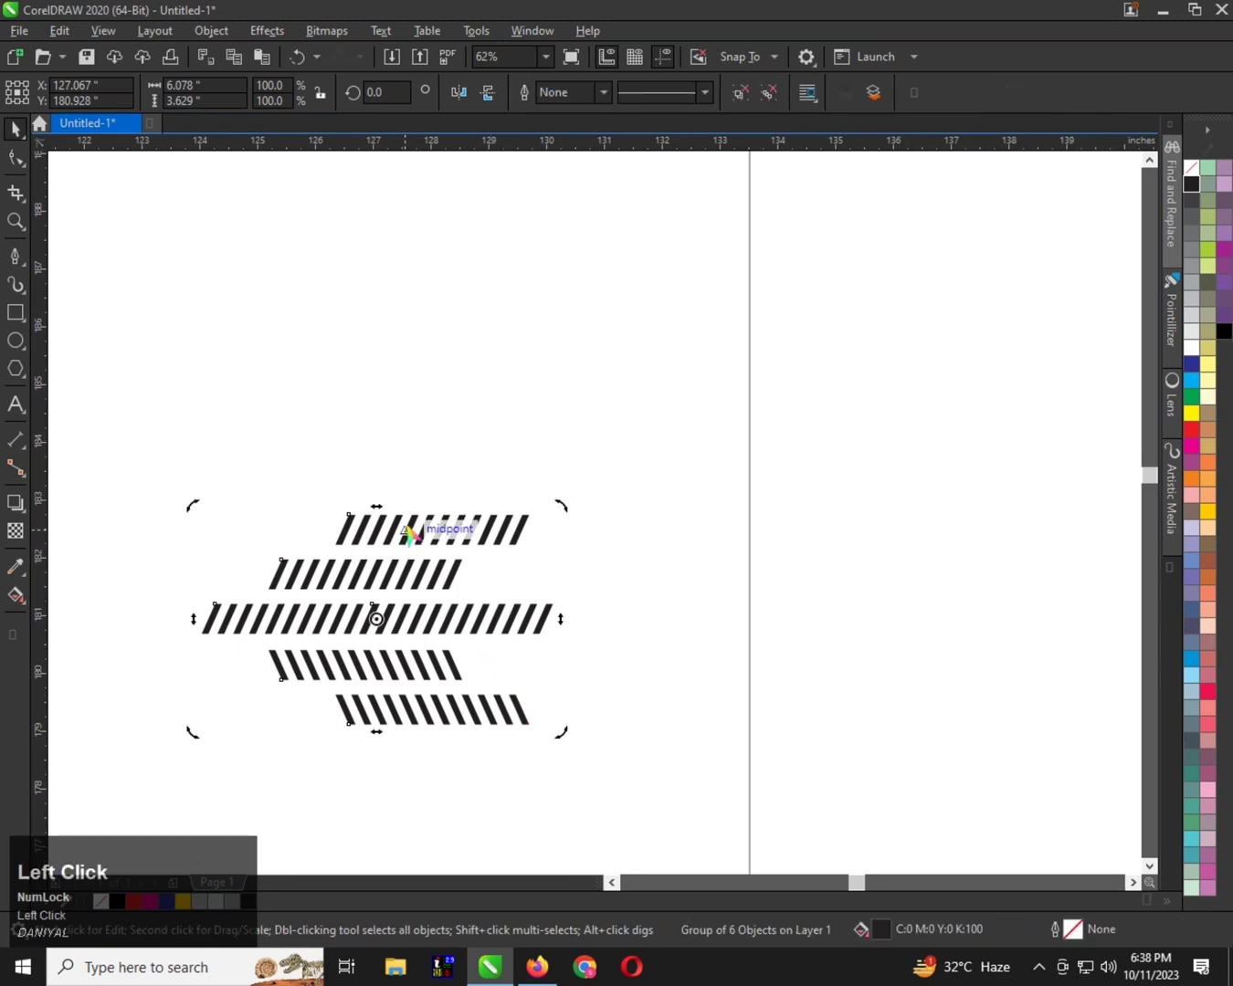
{"action": "left_click_drag", "start_coordinate": [379, 509], "coordinate": [382, 564]}
{"action": "left_click", "coordinate": [536, 573]}
{"action": "left_click_drag", "start_coordinate": [564, 568], "coordinate": [538, 500]}
{"action": "key", "text": "ctrl+z"}
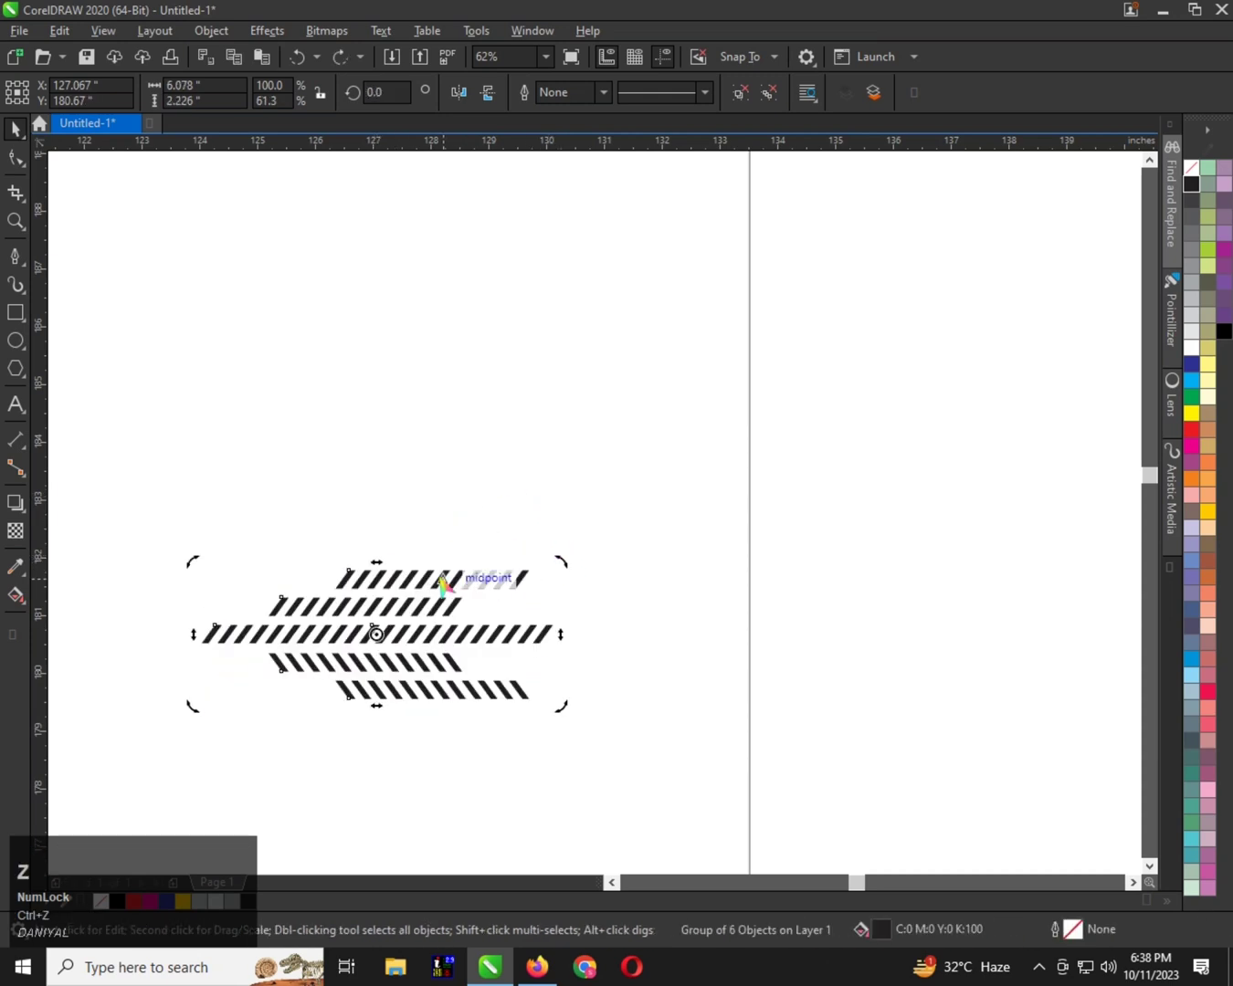
Duplicate the arrow group about 7.3 in to the left and repeat the duplication to make a row of five
{"action": "scroll", "coordinate": [447, 603], "scroll_direction": "down", "scroll_amount": 3}
{"action": "scroll", "coordinate": [451, 610], "scroll_direction": "up", "scroll_amount": 2}
{"action": "left_click_drag", "start_coordinate": [452, 609], "coordinate": [246, 621]}
{"action": "scroll", "coordinate": [687, 609], "scroll_direction": "down", "scroll_amount": 2}
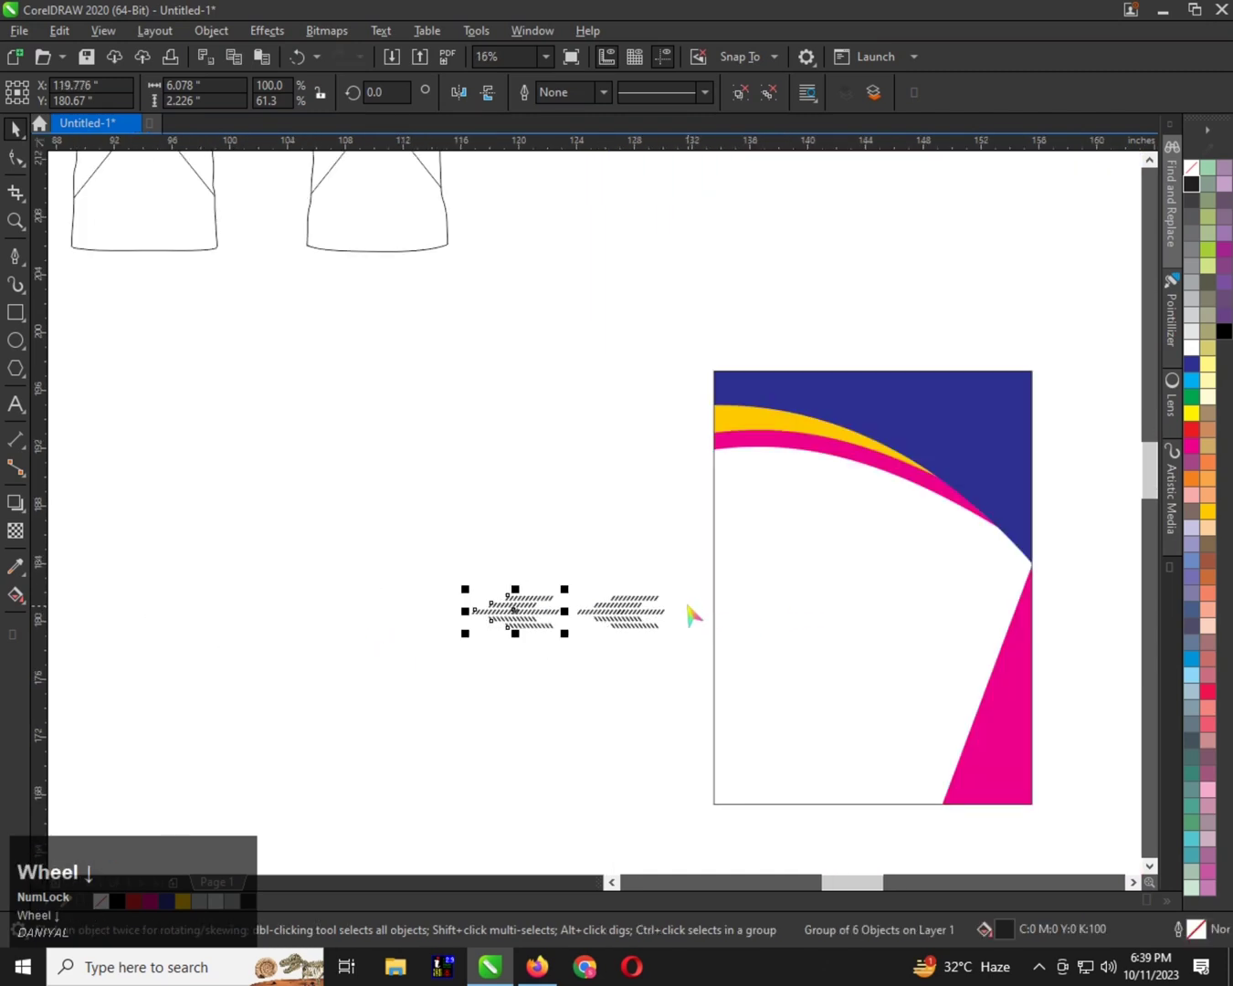
{"action": "key", "text": "ctrl+r"}
{"action": "key", "text": "ctrl+r"}
{"action": "key", "text": "ctrl+r"}
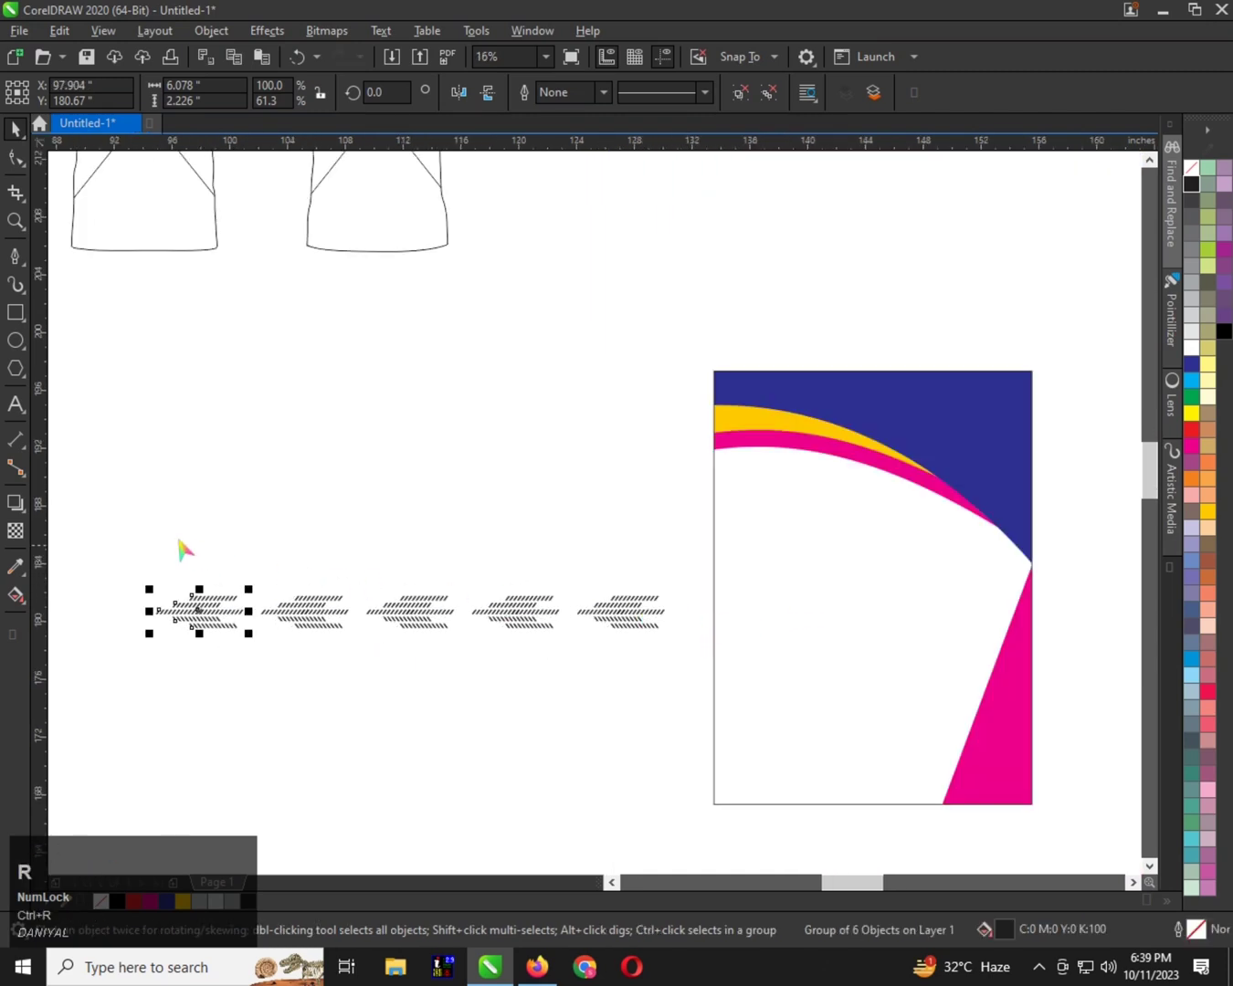
Duplicate the row of five arrow groups about 2.8 in right and 3 in down as a staggered second row
{"action": "left_click_drag", "start_coordinate": [120, 515], "coordinate": [693, 693]}
{"action": "scroll", "coordinate": [246, 612], "scroll_direction": "up", "scroll_amount": 2}
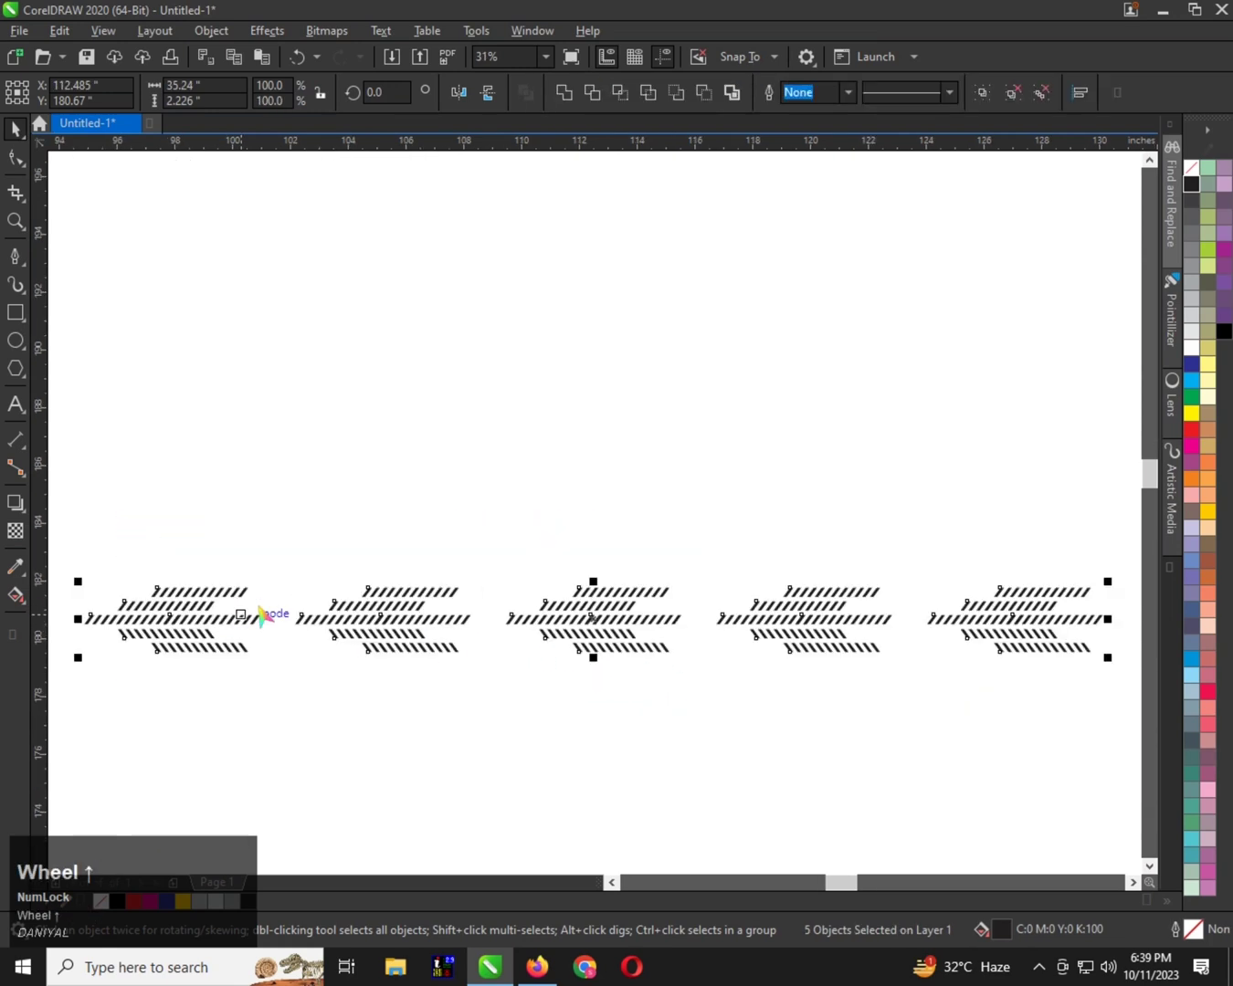
{"action": "left_click_drag", "start_coordinate": [375, 626], "coordinate": [456, 712]}
{"action": "scroll", "coordinate": [334, 625], "scroll_direction": "down", "scroll_amount": 2}
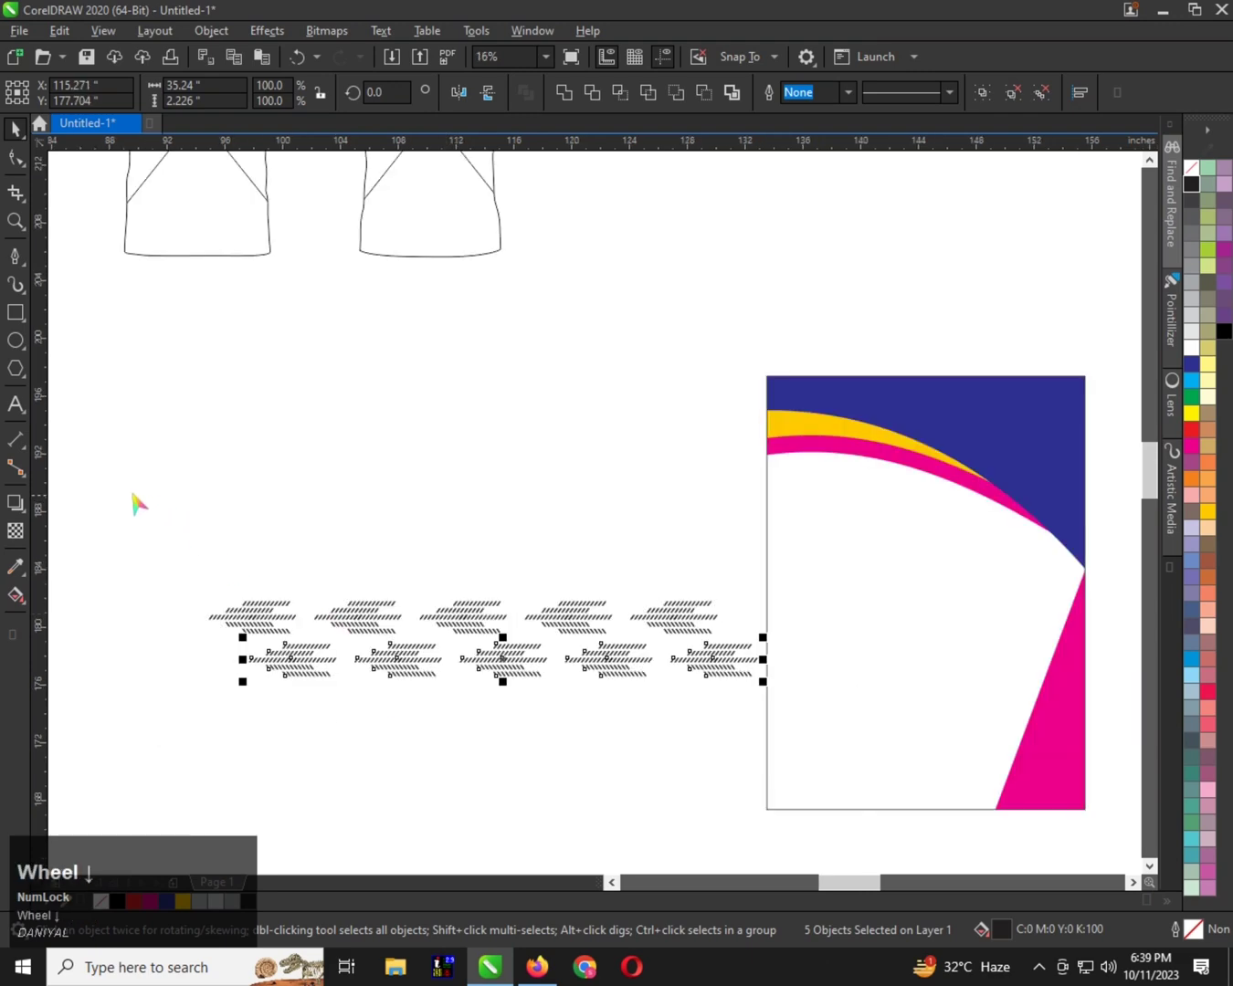
Undo the duplication that made the staggered second row of arrow groups
{"action": "left_click_drag", "start_coordinate": [137, 504], "coordinate": [759, 709]}
{"action": "scroll", "coordinate": [453, 607], "scroll_direction": "up", "scroll_amount": 2}
{"action": "scroll", "coordinate": [449, 613], "scroll_direction": "down", "scroll_amount": 2}
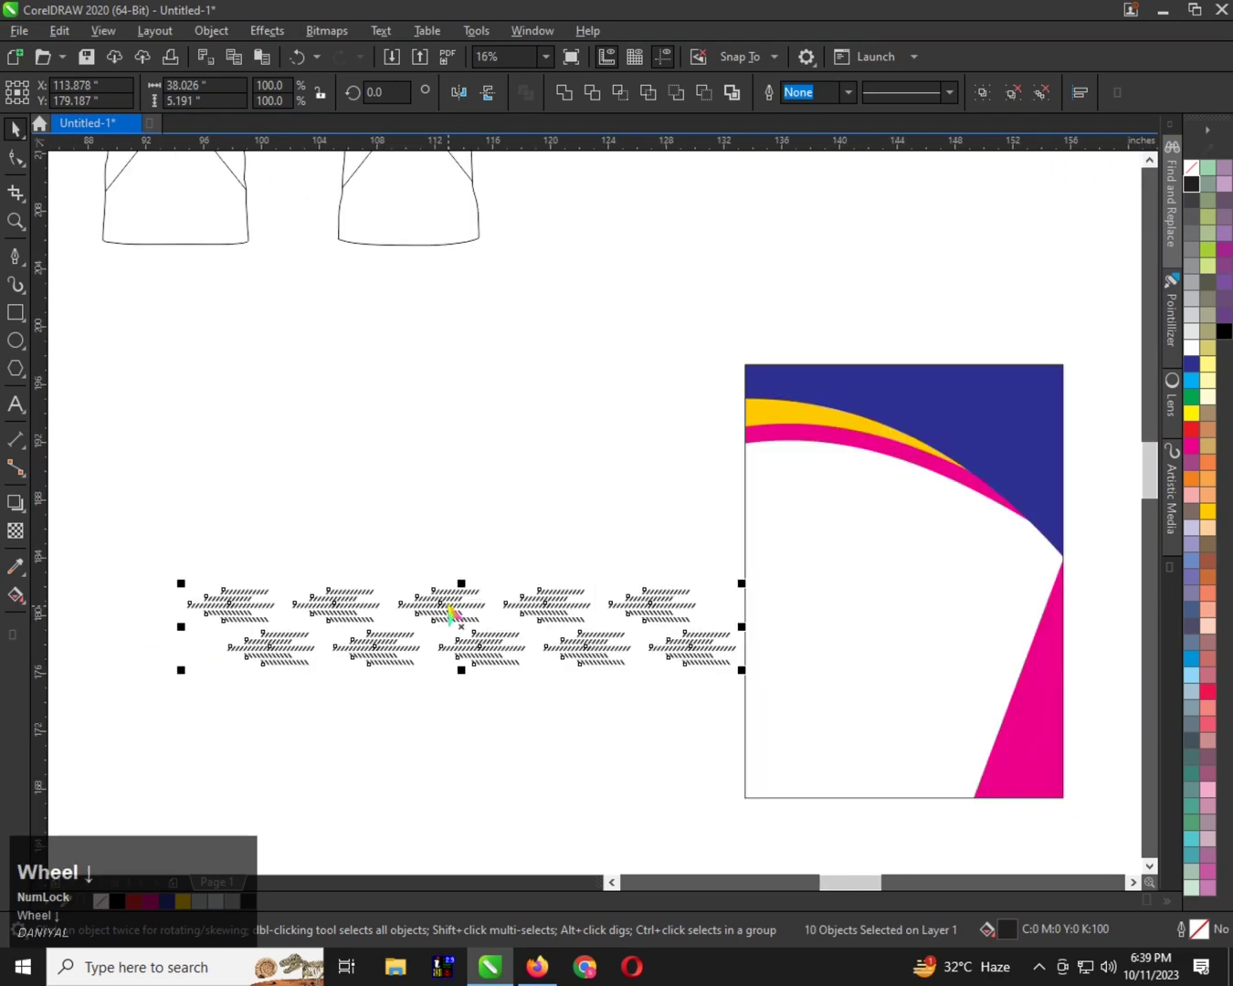
{"action": "key", "text": "ctrl+z"}
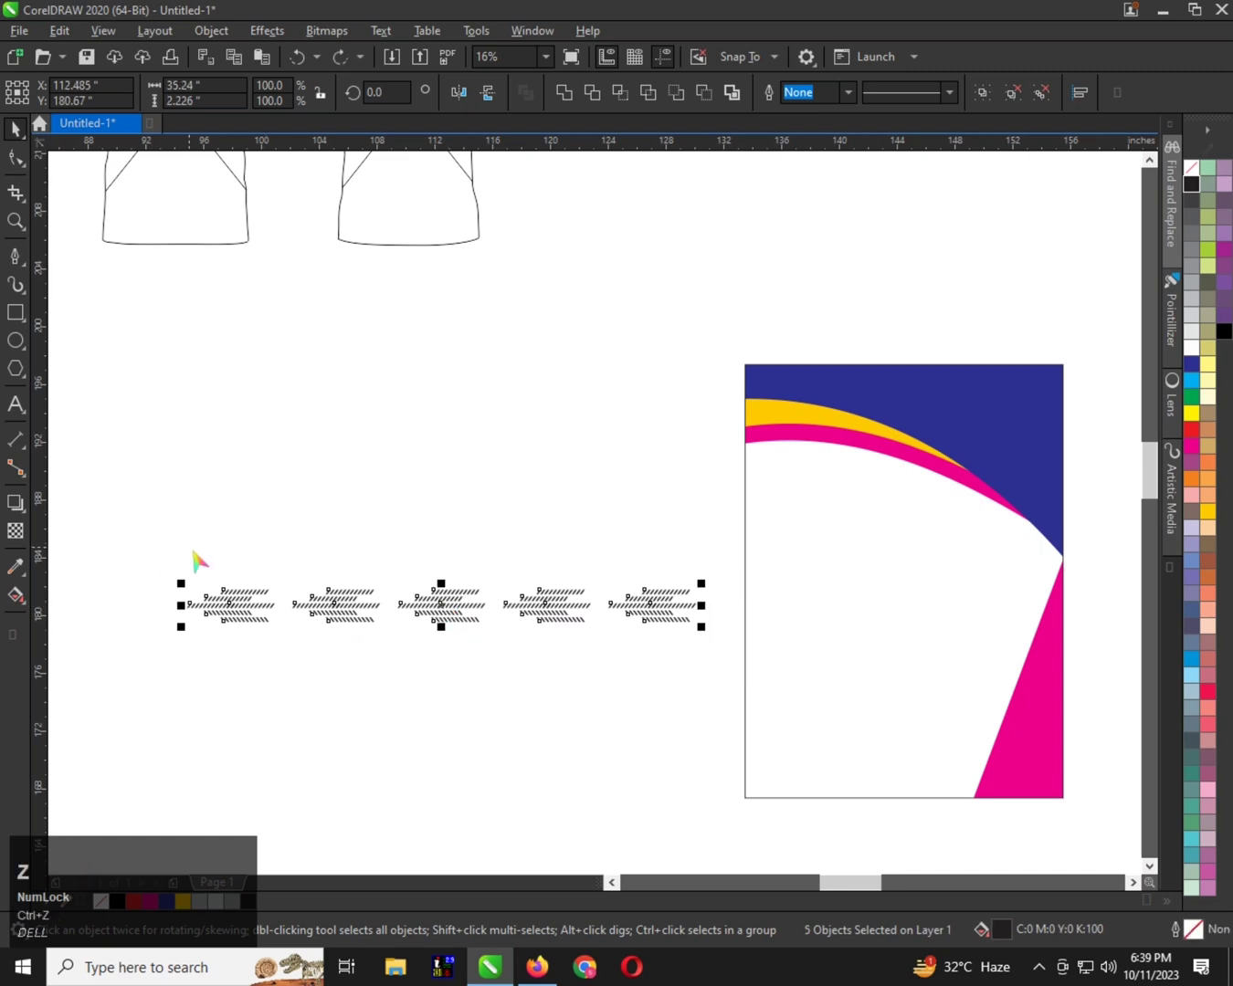
Duplicate the row of five arrow groups about 3.6 in right and 2.7 in down as a staggered second row
{"action": "scroll", "coordinate": [240, 600], "scroll_direction": "up", "scroll_amount": 2}
{"action": "left_click_drag", "start_coordinate": [243, 608], "coordinate": [344, 686]}
{"action": "right_click", "coordinate": [345, 687]}
Duplicate both staggered rows about 5.5 in straight down and repeat the duplication three times to make ten rows
{"action": "scroll", "coordinate": [241, 560], "scroll_direction": "down", "scroll_amount": 2}
{"action": "left_click_drag", "start_coordinate": [185, 523], "coordinate": [806, 735]}
{"action": "scroll", "coordinate": [473, 611], "scroll_direction": "up", "scroll_amount": 2}
{"action": "scroll", "coordinate": [461, 604], "scroll_direction": "down", "scroll_amount": 2}
{"action": "left_click_drag", "start_coordinate": [462, 603], "coordinate": [468, 683]}
{"action": "right_click", "coordinate": [468, 683]}
{"action": "key", "text": "ctrl+r"}
{"action": "key", "text": "ctrl+r"}
{"action": "scroll", "coordinate": [388, 620], "scroll_direction": "down", "scroll_amount": 1}
{"action": "key", "text": "ctrl+r"}
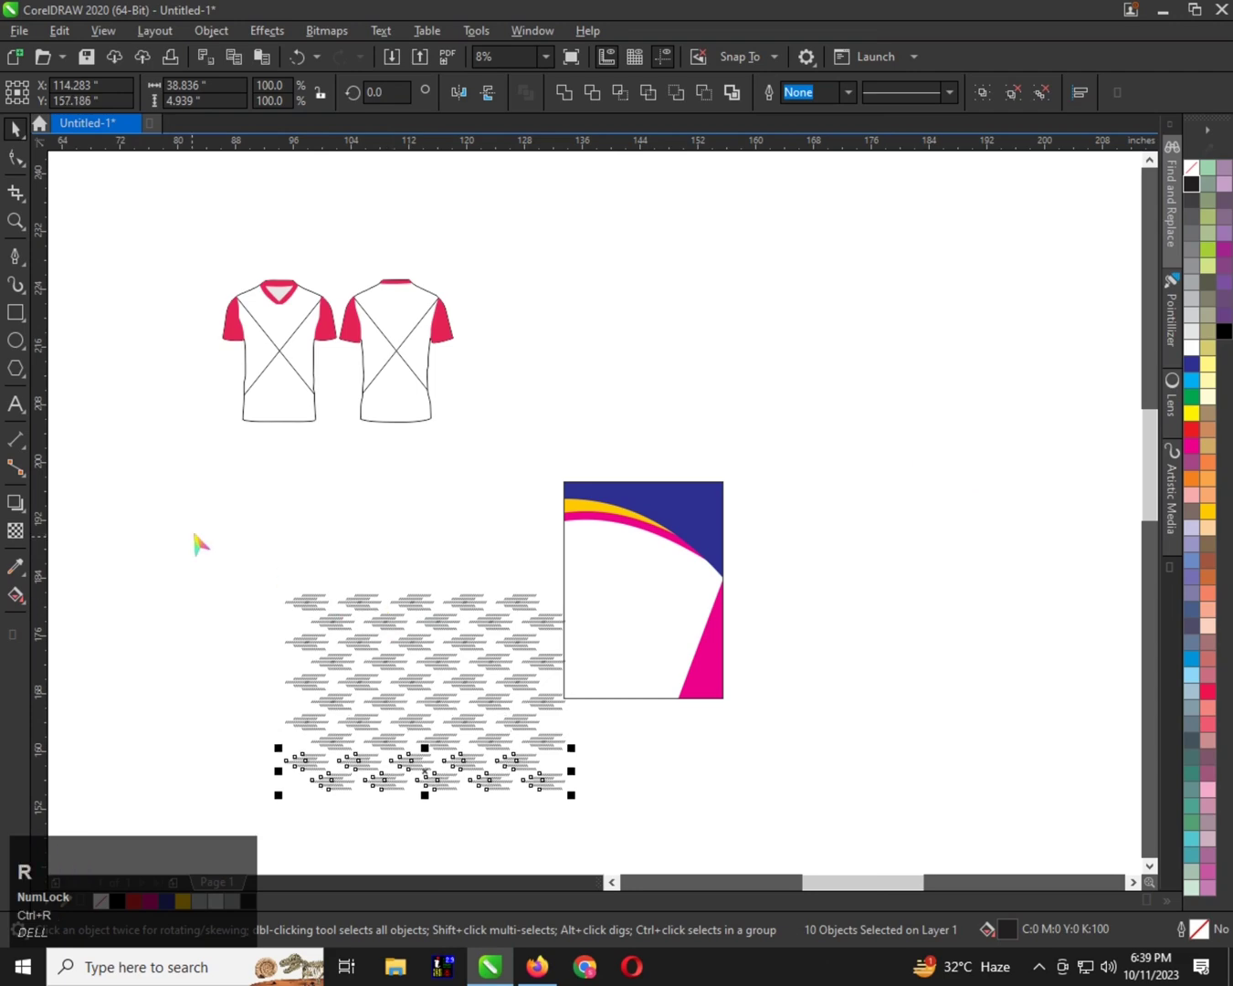
Group all ten arrow rows and move the group over the layout with the coloured curves
{"action": "left_click_drag", "start_coordinate": [197, 532], "coordinate": [614, 806]}
{"action": "key", "text": "ctrl+g"}
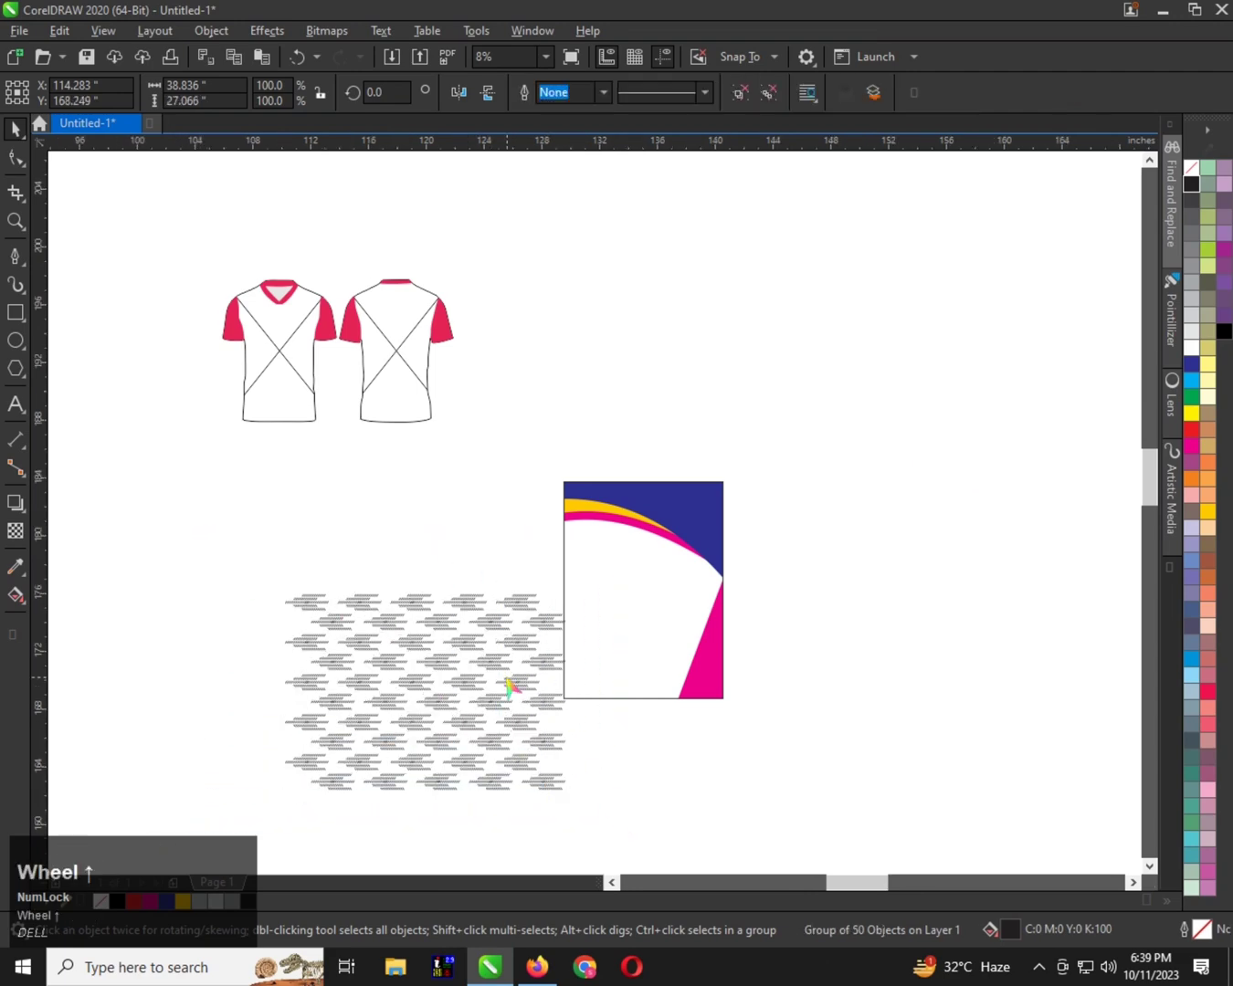
{"action": "scroll", "coordinate": [512, 682], "scroll_direction": "up", "scroll_amount": 2}
{"action": "scroll", "coordinate": [369, 589], "scroll_direction": "down", "scroll_amount": 2}
{"action": "left_click_drag", "start_coordinate": [369, 590], "coordinate": [608, 494]}
{"action": "scroll", "coordinate": [607, 494], "scroll_direction": "up", "scroll_amount": 1}
Rotate the arrow pattern group counter-clockwise to about 34.8 degrees
{"action": "left_click", "coordinate": [723, 473]}
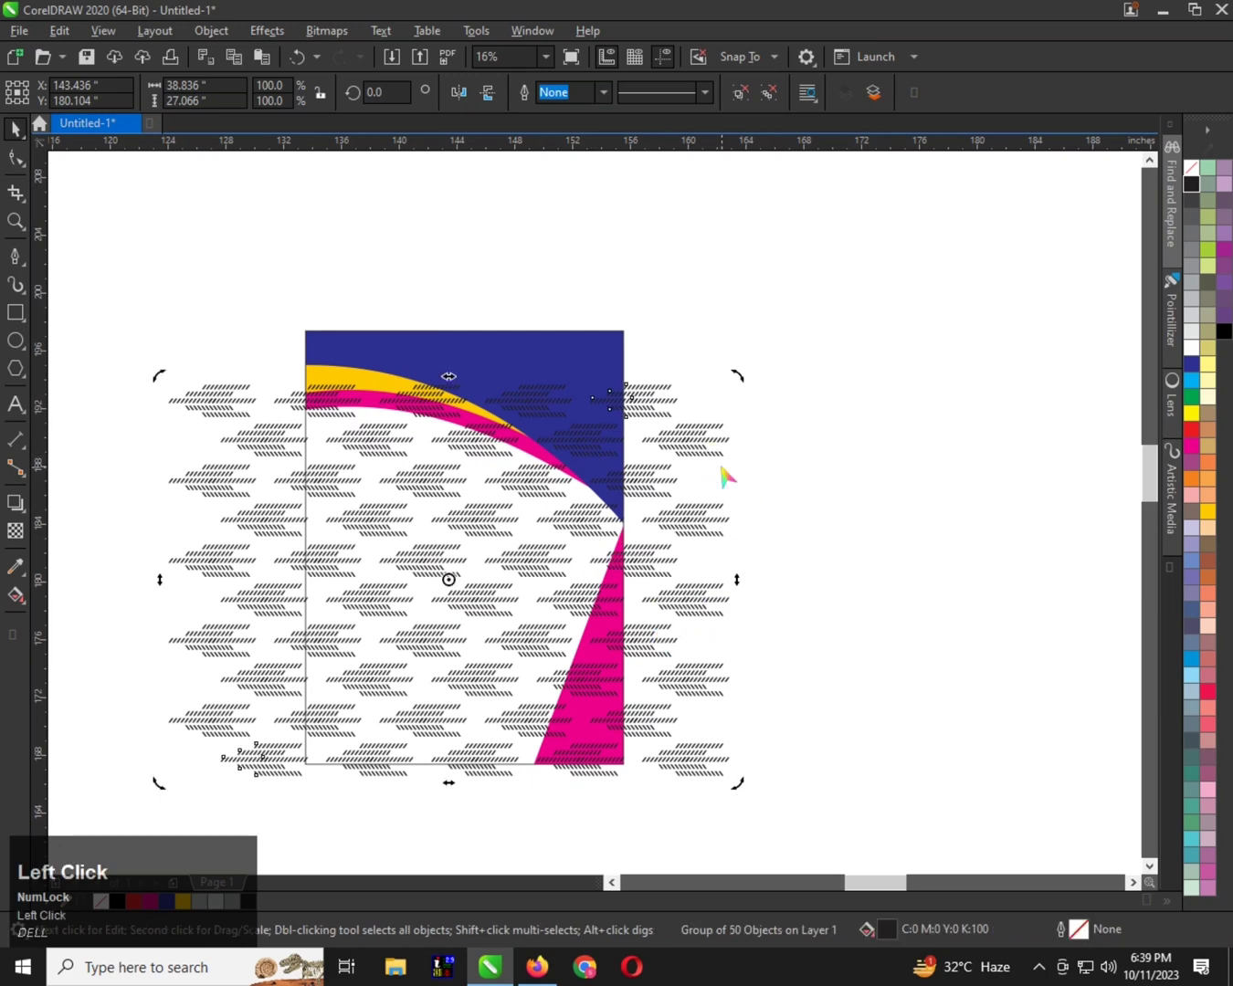
{"action": "left_click_drag", "start_coordinate": [738, 377], "coordinate": [611, 306]}
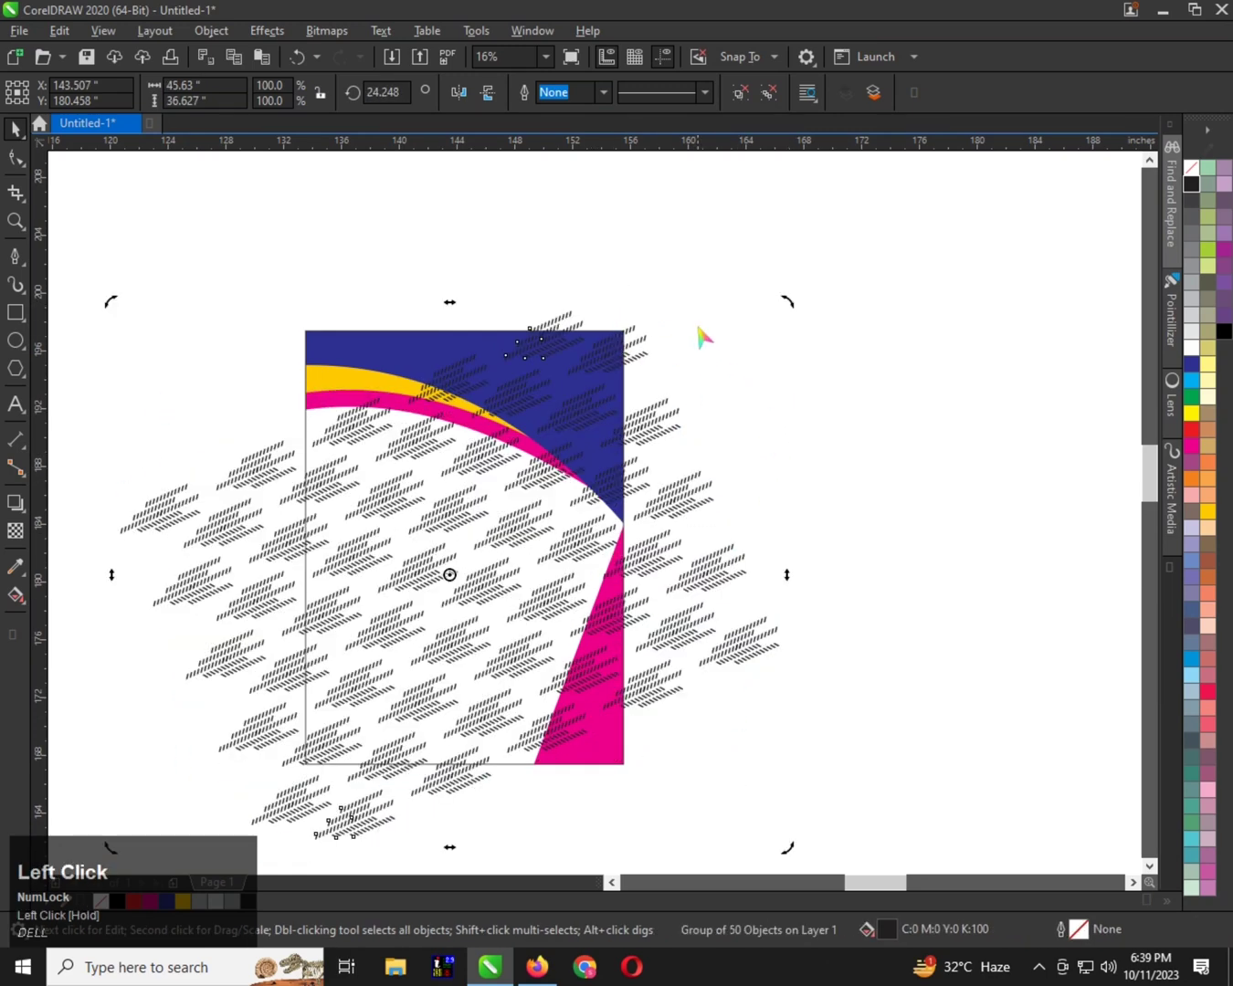
{"action": "left_click_drag", "start_coordinate": [790, 311], "coordinate": [717, 275]}
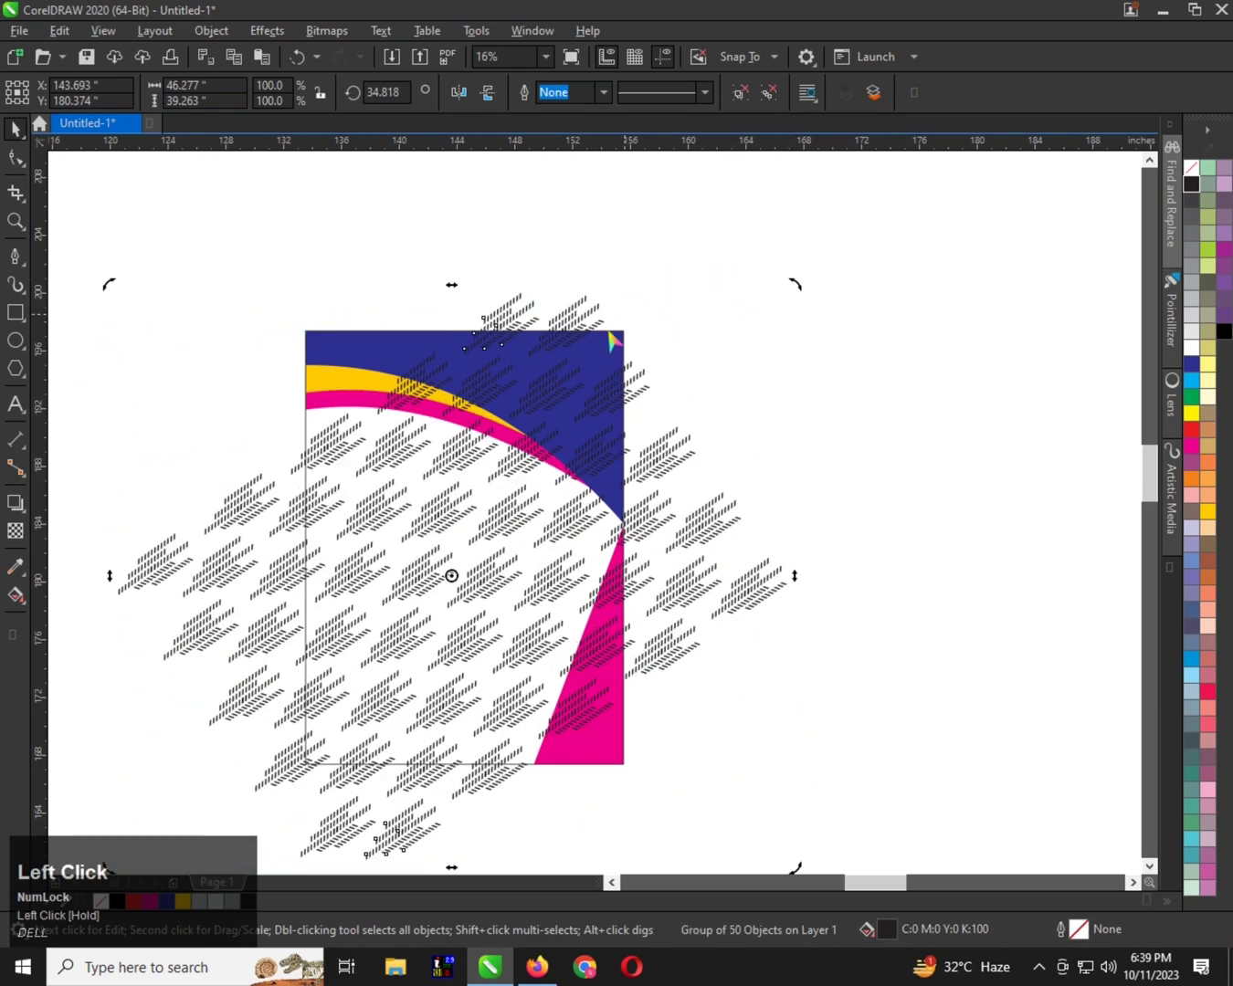
{"action": "left_click", "coordinate": [829, 453]}
Enlarge the rotated arrow pattern to about 52.2 × 44.3 in and shift it to cover the whole layout rectangle
{"action": "left_click_drag", "start_coordinate": [678, 462], "coordinate": [663, 436]}
{"action": "scroll", "coordinate": [532, 418], "scroll_direction": "down", "scroll_amount": 1}
{"action": "scroll", "coordinate": [649, 450], "scroll_direction": "up", "scroll_amount": 1}
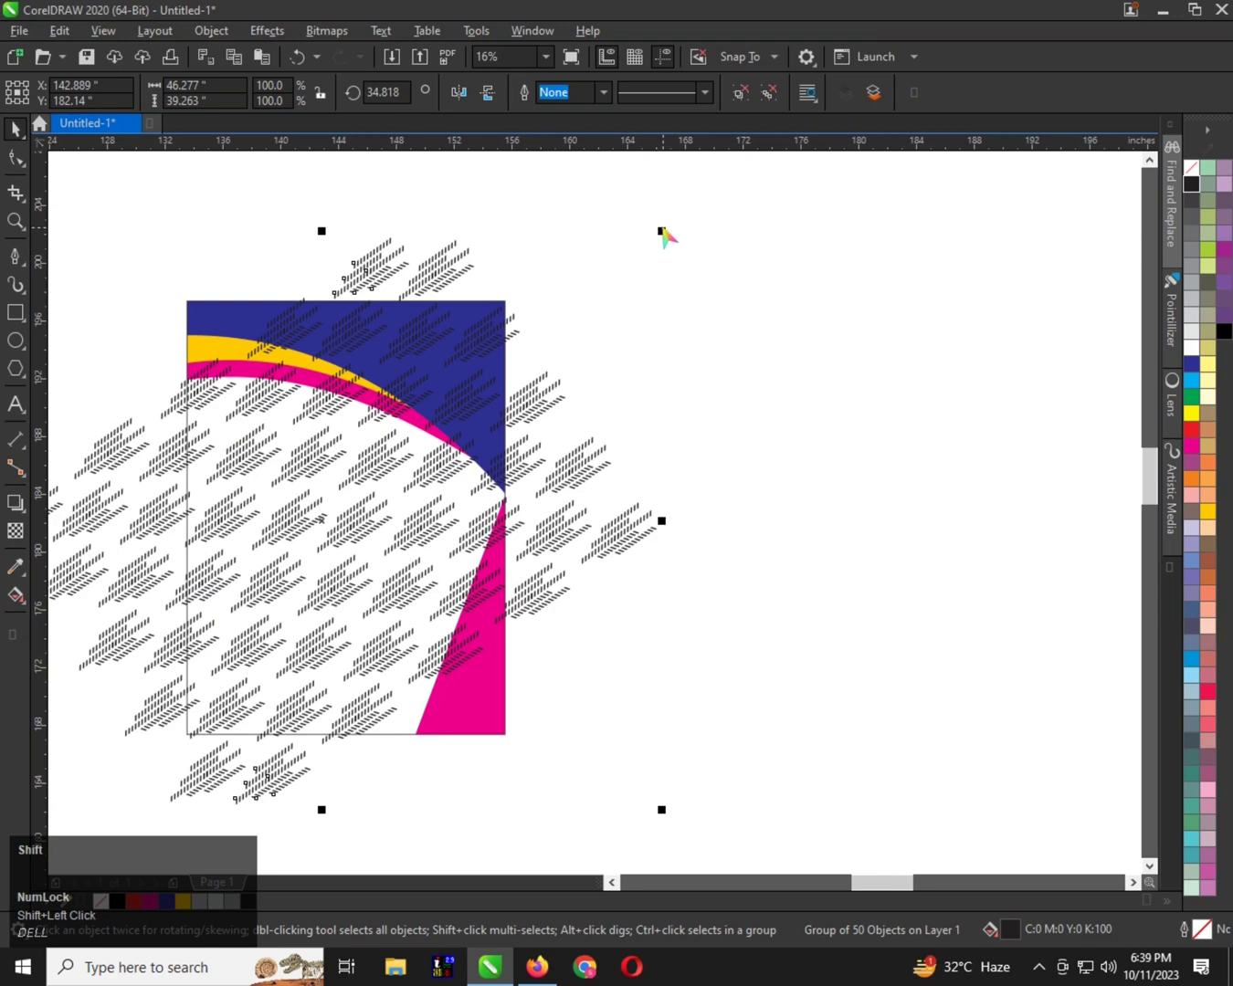
{"action": "left_click_drag", "start_coordinate": [661, 231], "coordinate": [704, 194]}
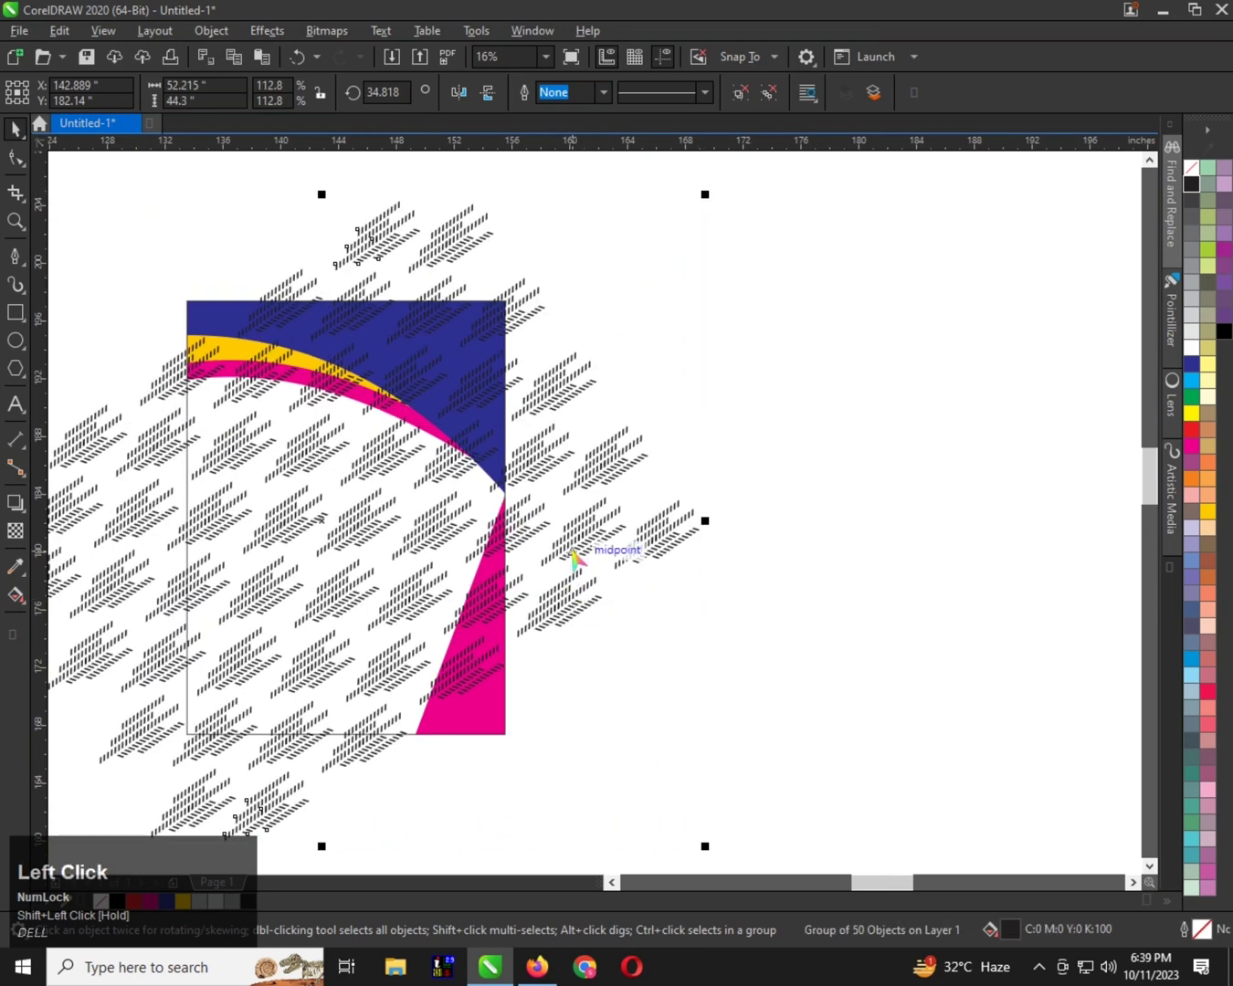
{"action": "left_click_drag", "start_coordinate": [572, 553], "coordinate": [589, 550]}
PowerClip the arrow pattern inside the 22 × 30 in layout rectangle
{"action": "scroll", "coordinate": [435, 749], "scroll_direction": "up", "scroll_amount": 1}
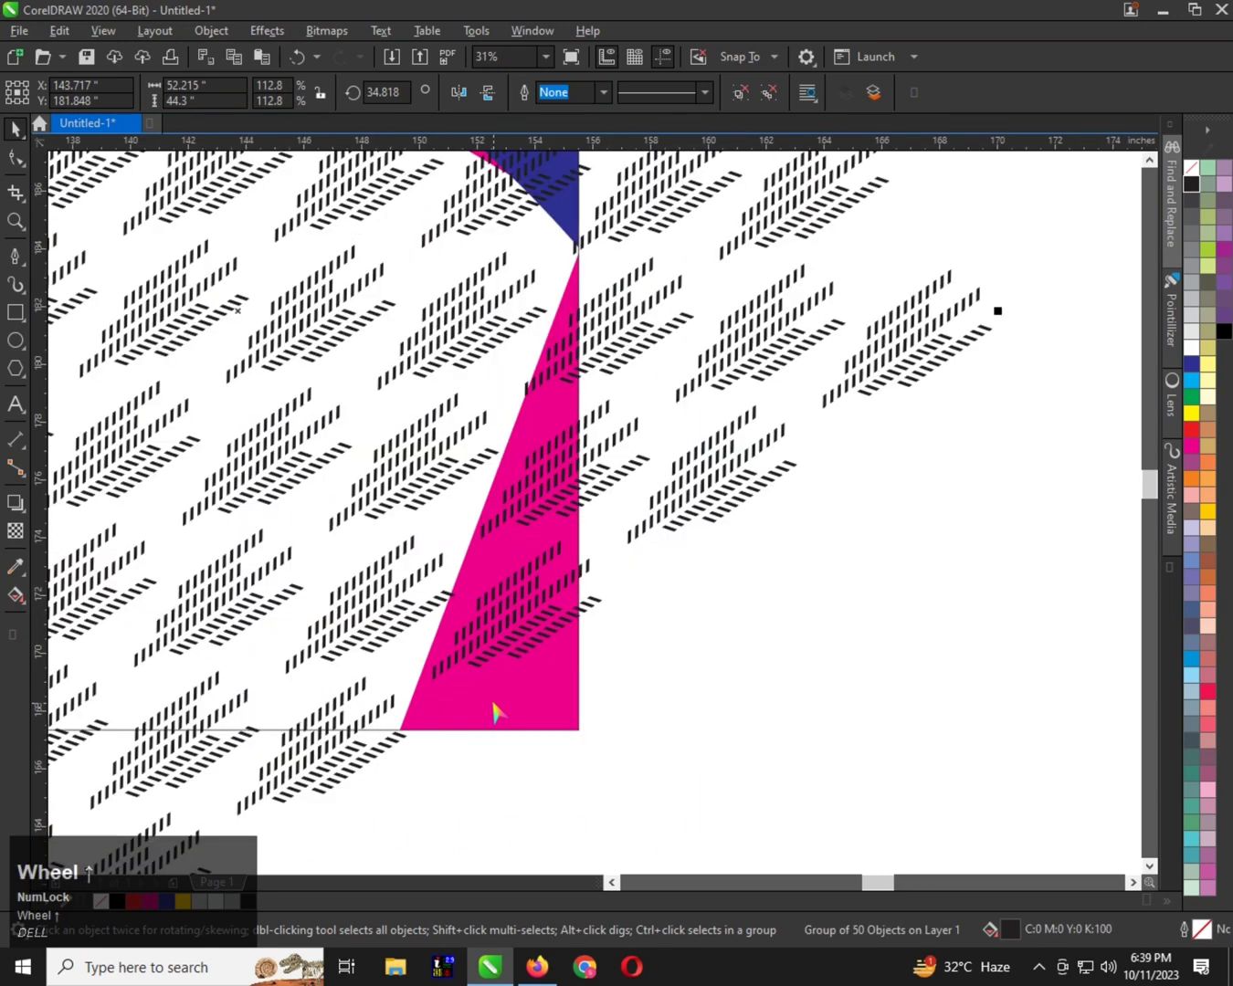
{"action": "left_click", "coordinate": [506, 689]}
{"action": "scroll", "coordinate": [506, 694], "scroll_direction": "down", "scroll_amount": 1}
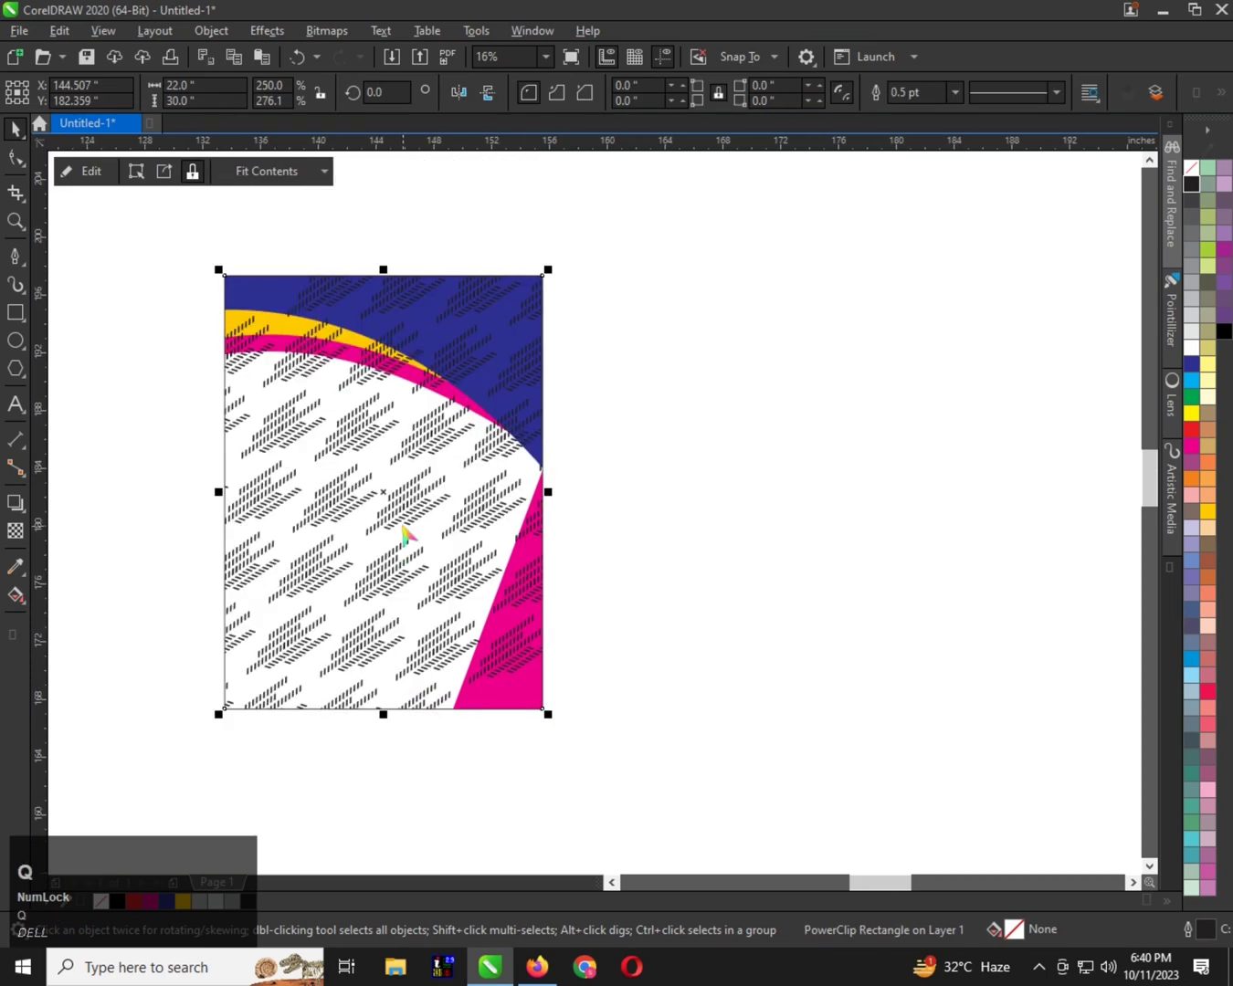
Edit the layout's PowerClip contents, send the arrow pattern behind the coloured shapes, and finish editing
{"action": "double_click", "coordinate": [401, 528]}
{"action": "left_click", "coordinate": [396, 511]}
{"action": "key", "text": "shift+Page_Down"}
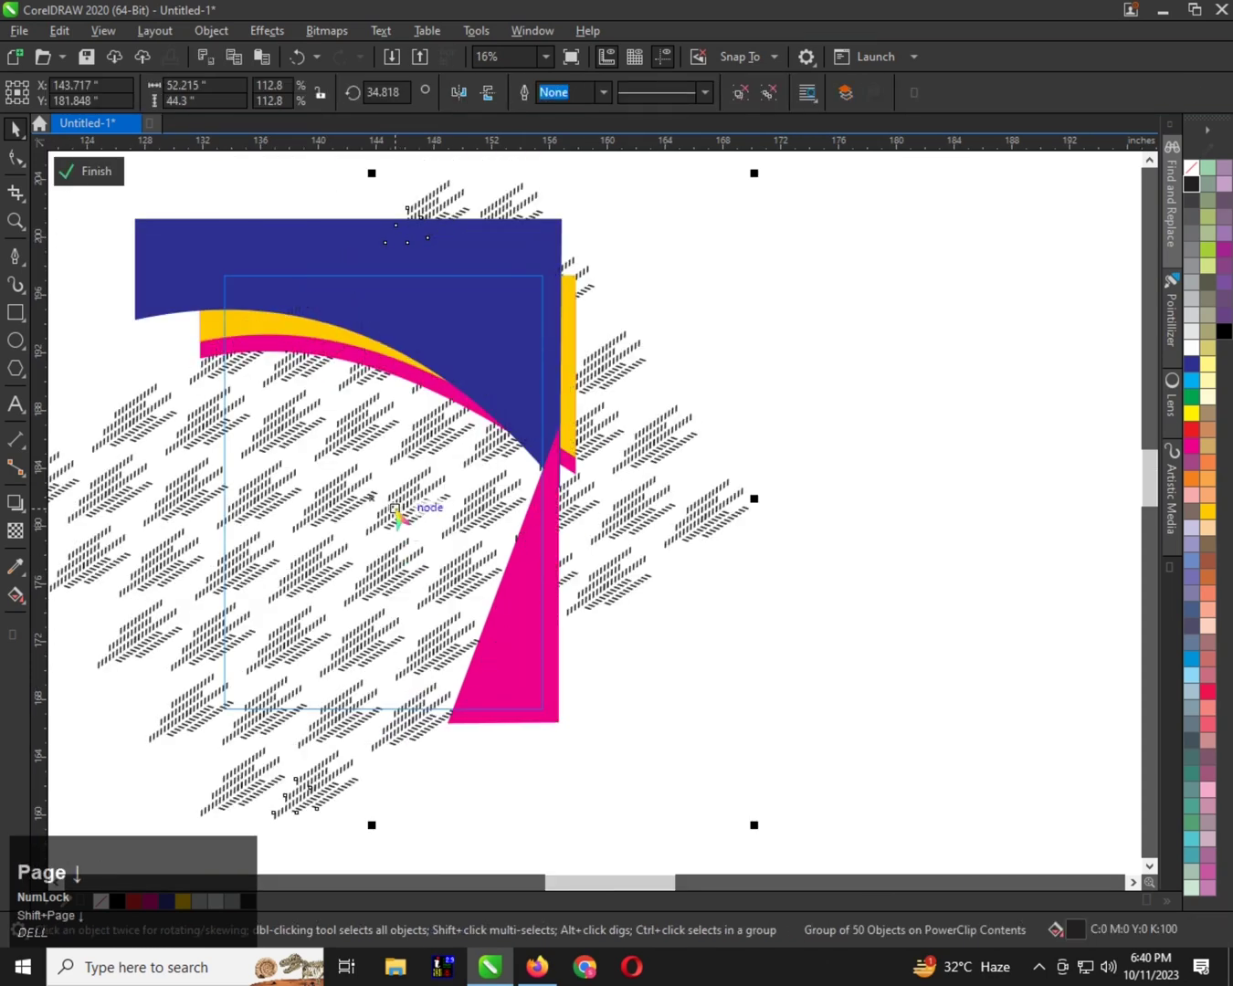
{"action": "left_click", "coordinate": [730, 634]}
{"action": "key", "text": "f"}
{"action": "scroll", "coordinate": [723, 685], "scroll_direction": "down", "scroll_amount": 1}
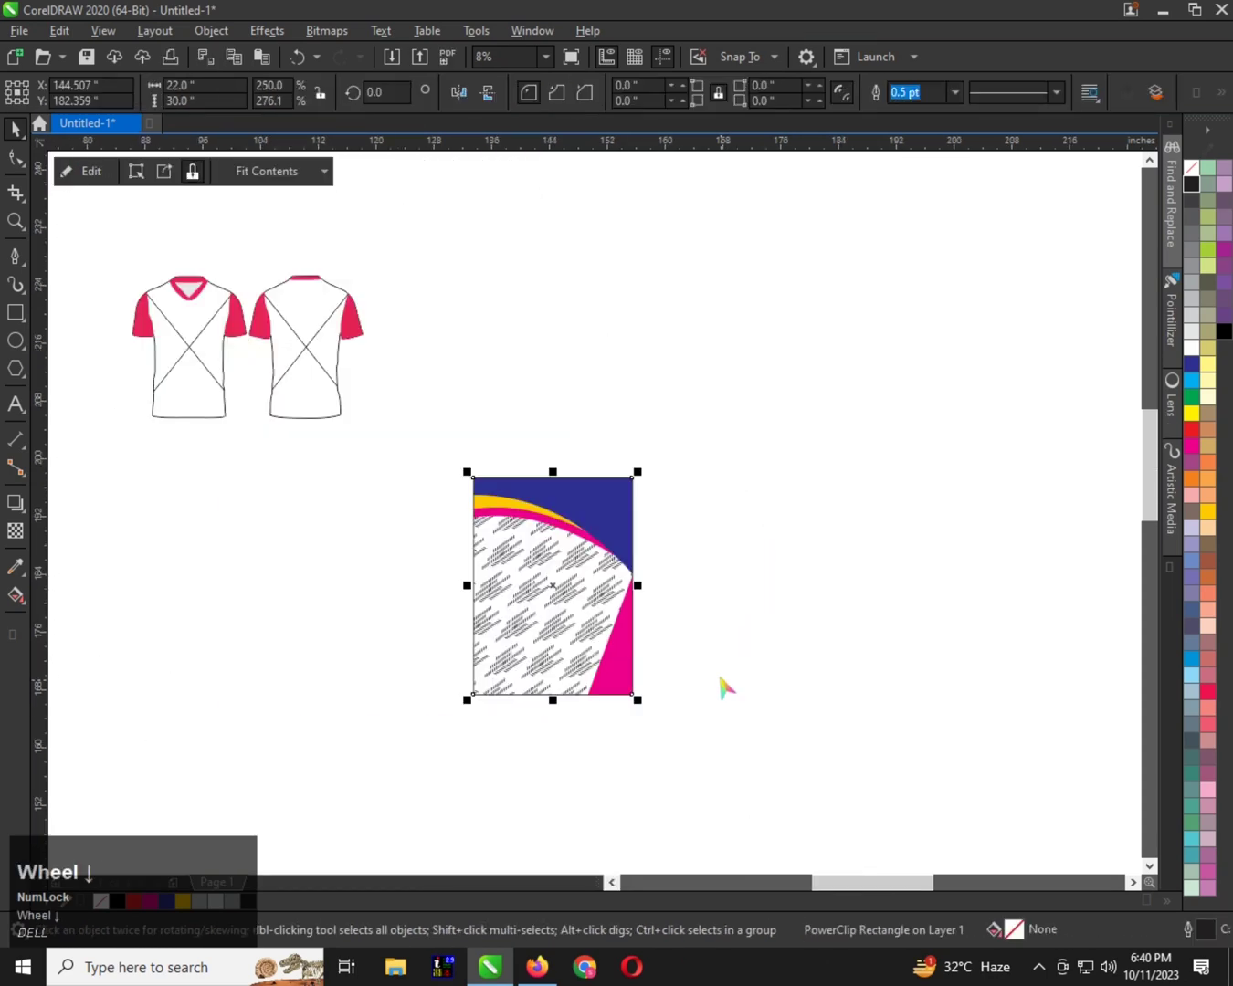
Move the layout below the front jersey and scale it down to about 13.78 × 18.79 in
{"action": "scroll", "coordinate": [587, 608], "scroll_direction": "up", "scroll_amount": 1}
{"action": "scroll", "coordinate": [586, 608], "scroll_direction": "down", "scroll_amount": 1}
{"action": "left_click_drag", "start_coordinate": [571, 590], "coordinate": [225, 543]}
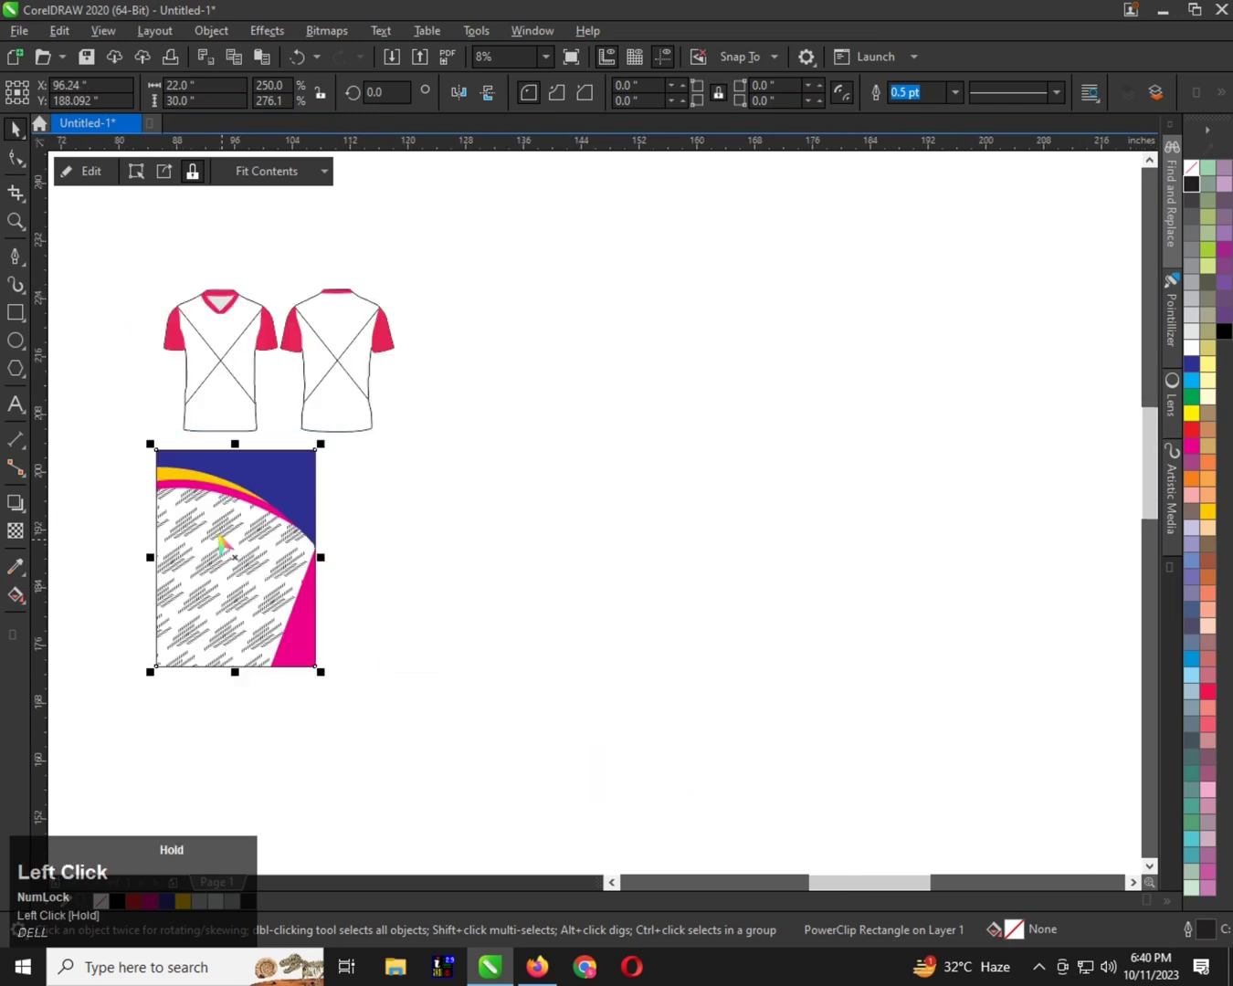
{"action": "scroll", "coordinate": [220, 535], "scroll_direction": "up", "scroll_amount": 1}
{"action": "scroll", "coordinate": [479, 615], "scroll_direction": "down", "scroll_amount": 1}
{"action": "left_click_drag", "start_coordinate": [432, 470], "coordinate": [402, 516]}
{"action": "scroll", "coordinate": [411, 613], "scroll_direction": "up", "scroll_amount": 1}
{"action": "left_click", "coordinate": [294, 385]}
{"action": "scroll", "coordinate": [294, 392], "scroll_direction": "down", "scroll_amount": 1}
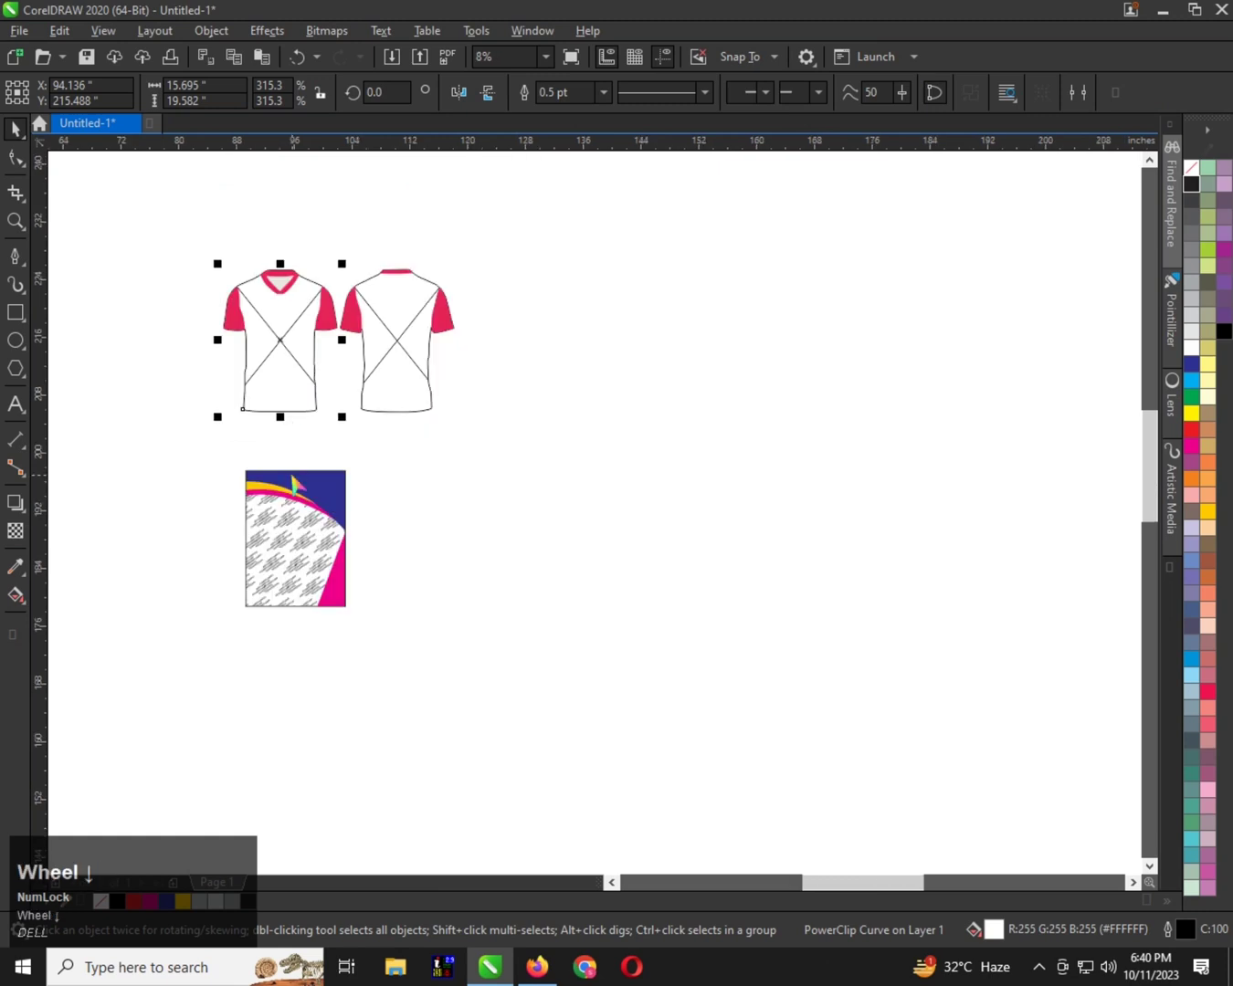
Duplicate the scaled layout about 22.3 in to its right
{"action": "left_click", "coordinate": [289, 526]}
{"action": "left_click_drag", "start_coordinate": [293, 512], "coordinate": [453, 509]}
{"action": "right_click", "coordinate": [454, 509]}
{"action": "scroll", "coordinate": [359, 487], "scroll_direction": "up", "scroll_amount": 1}
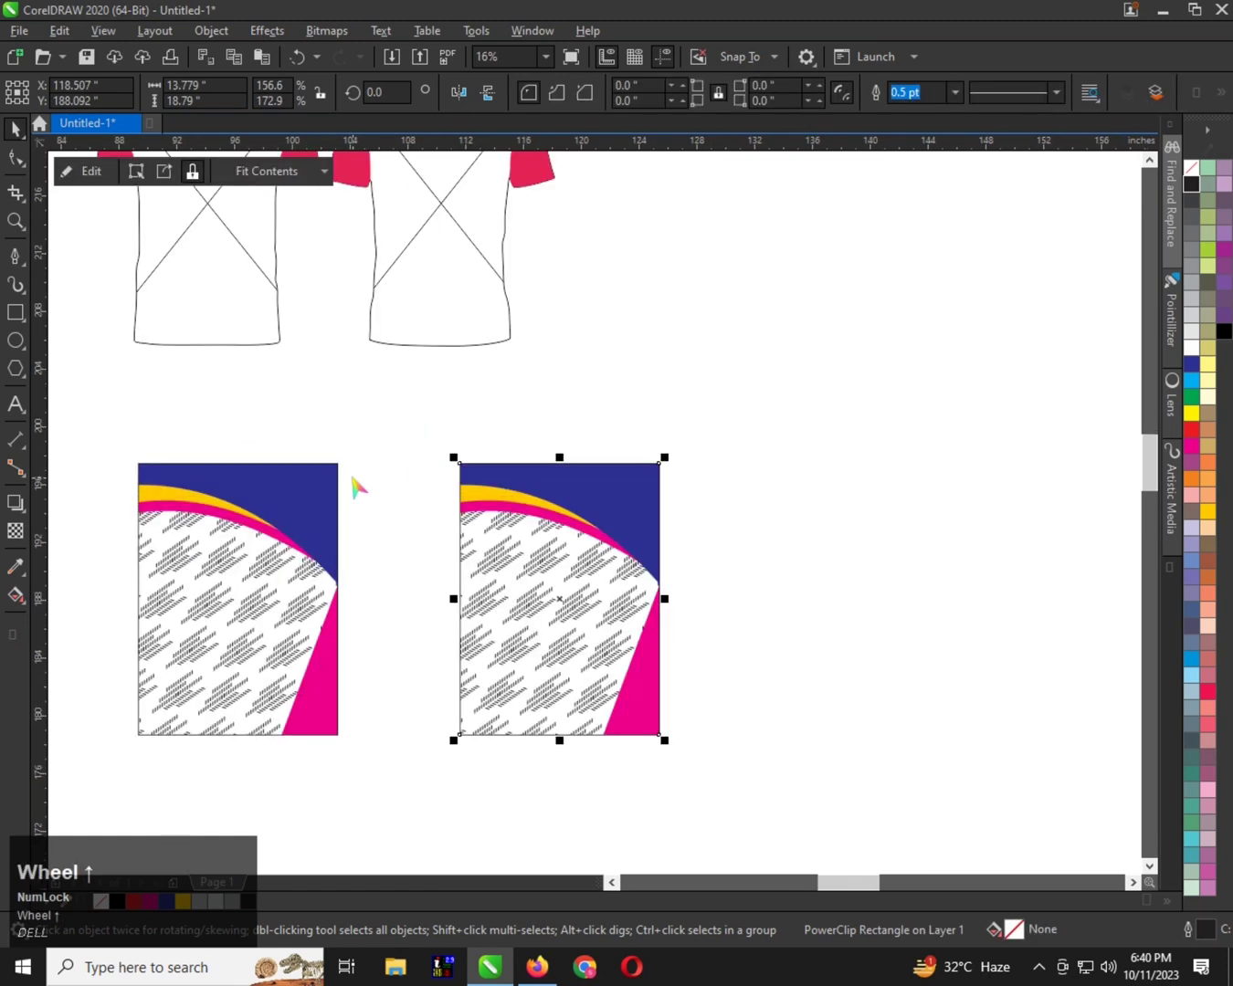
Set the duplicated layout's size to 16 in wide and 20 in high
{"action": "left_click", "coordinate": [211, 87]}
{"action": "type", "text": "16"}
{"action": "key", "text": "Tab"}
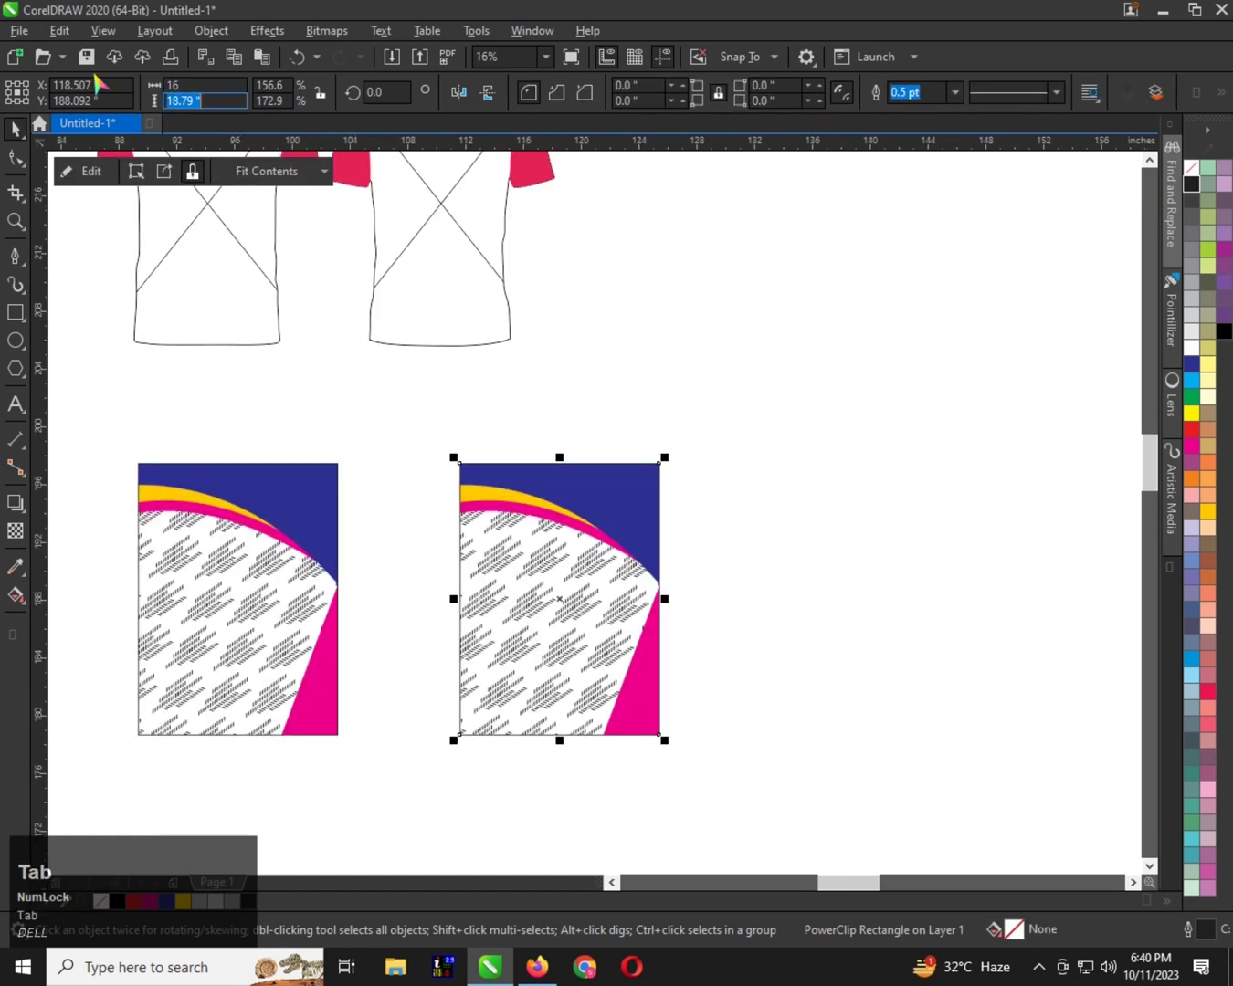
{"action": "type", "text": "20"}
{"action": "key", "text": "Tab"}
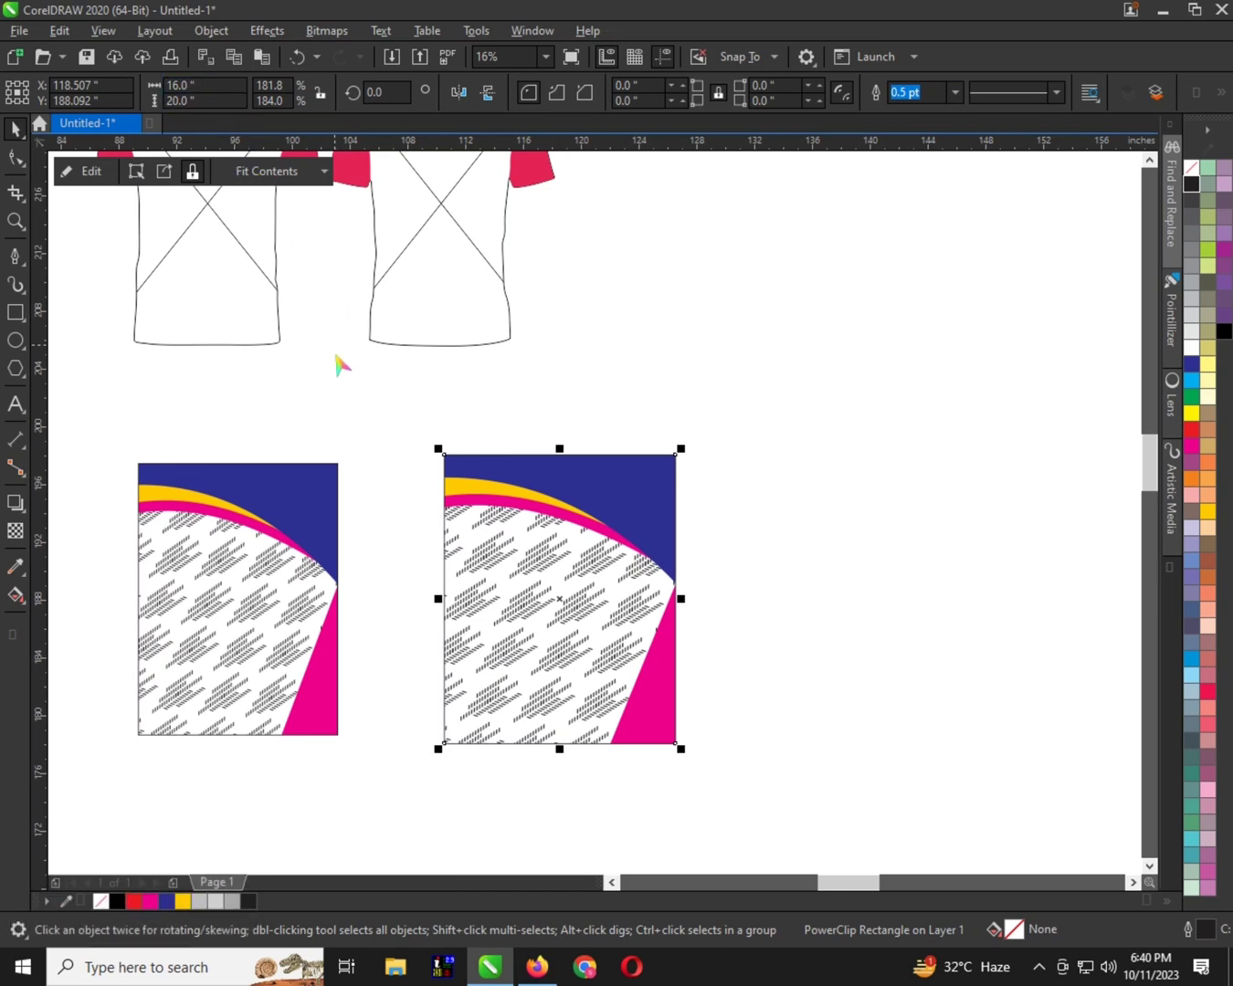
Cut the 16 × 20 in layout copy to the clipboard
{"action": "scroll", "coordinate": [365, 438], "scroll_direction": "down", "scroll_amount": 1}
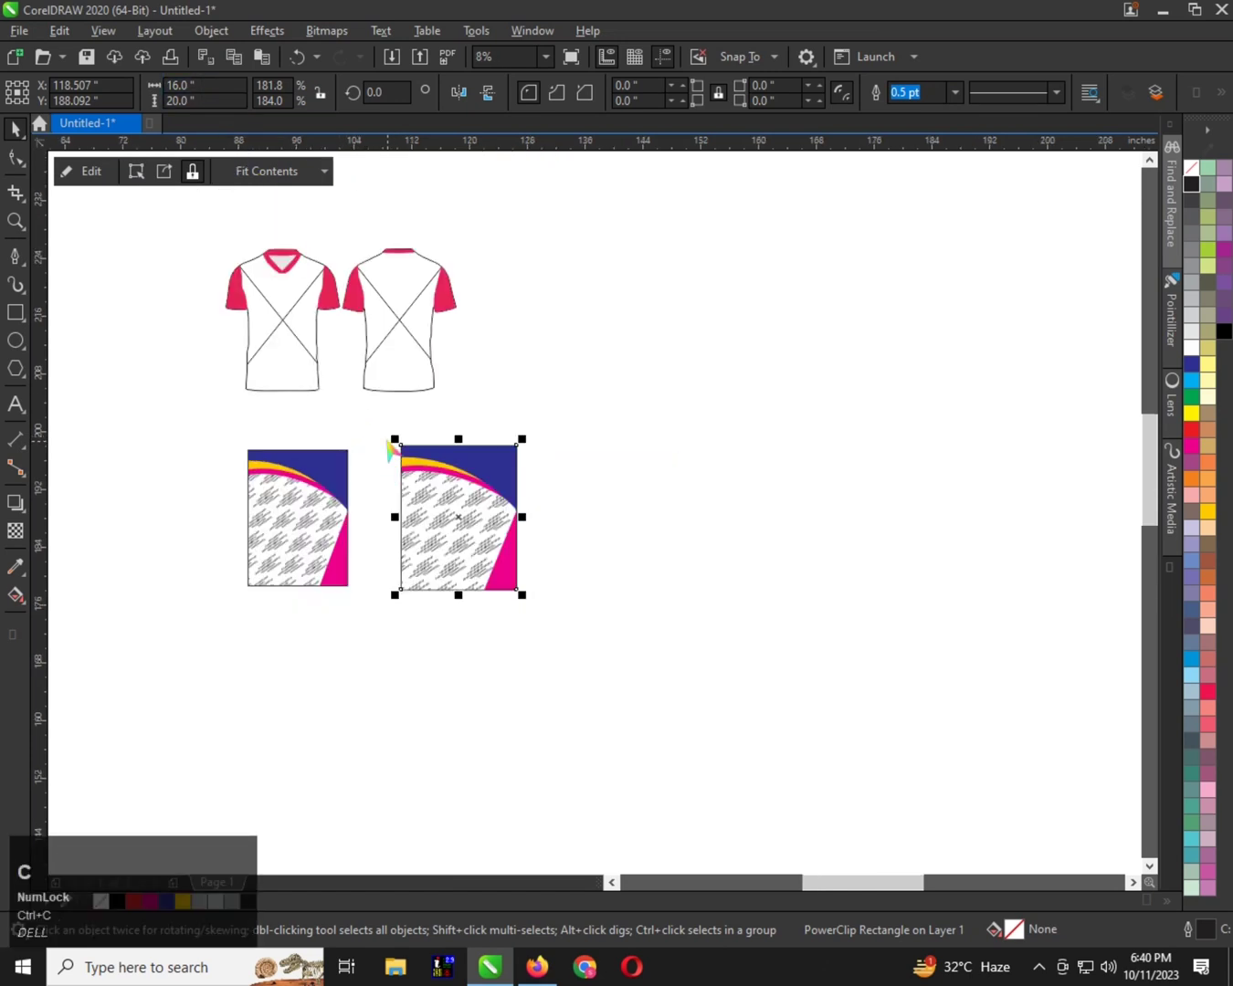
{"action": "scroll", "coordinate": [414, 490], "scroll_direction": "up", "scroll_amount": 1}
{"action": "right_click", "coordinate": [416, 491]}
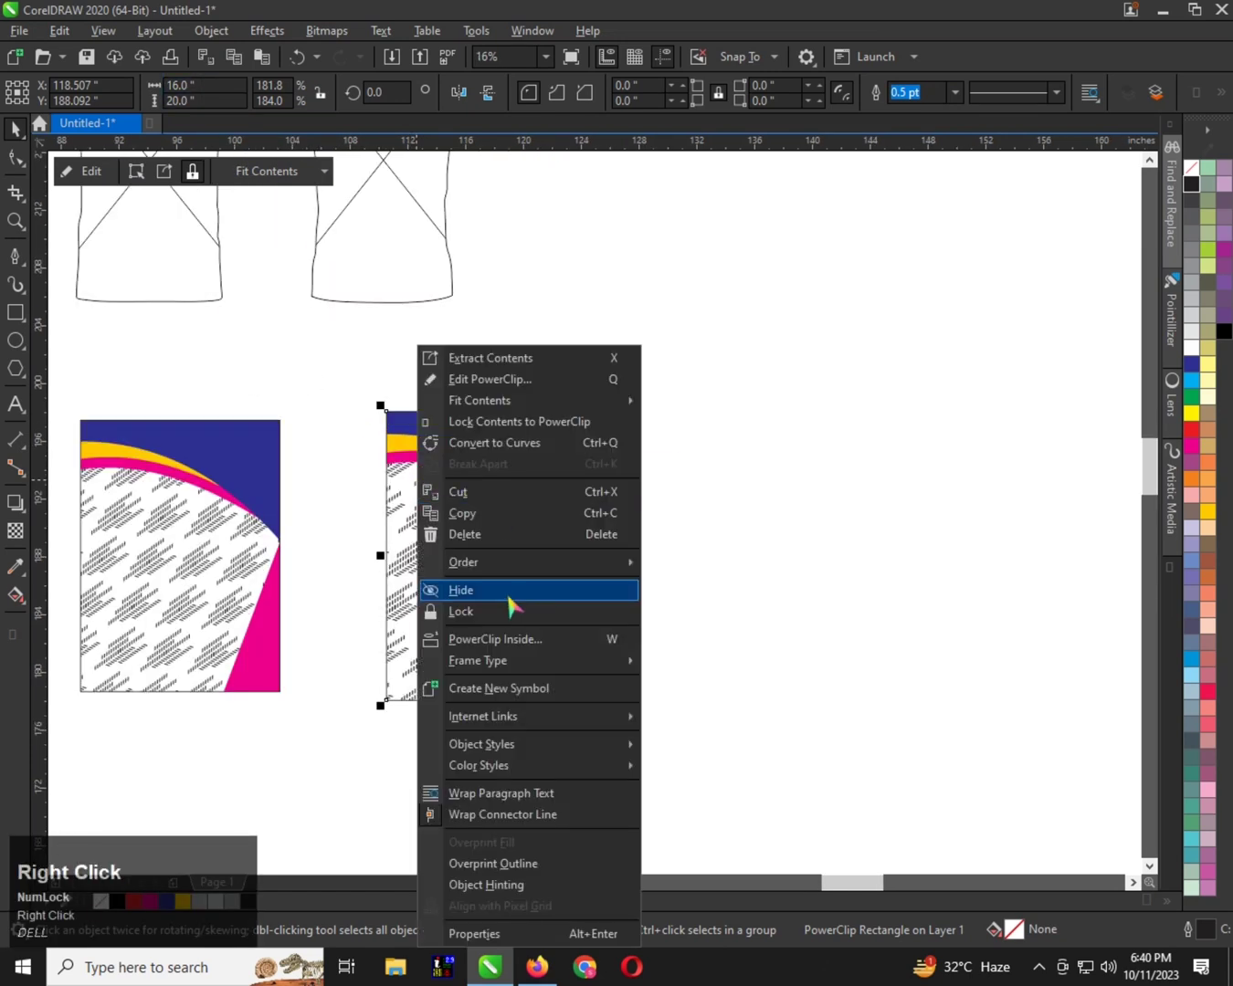
{"action": "left_click", "coordinate": [484, 504]}
{"action": "scroll", "coordinate": [462, 586], "scroll_direction": "down", "scroll_amount": 1}
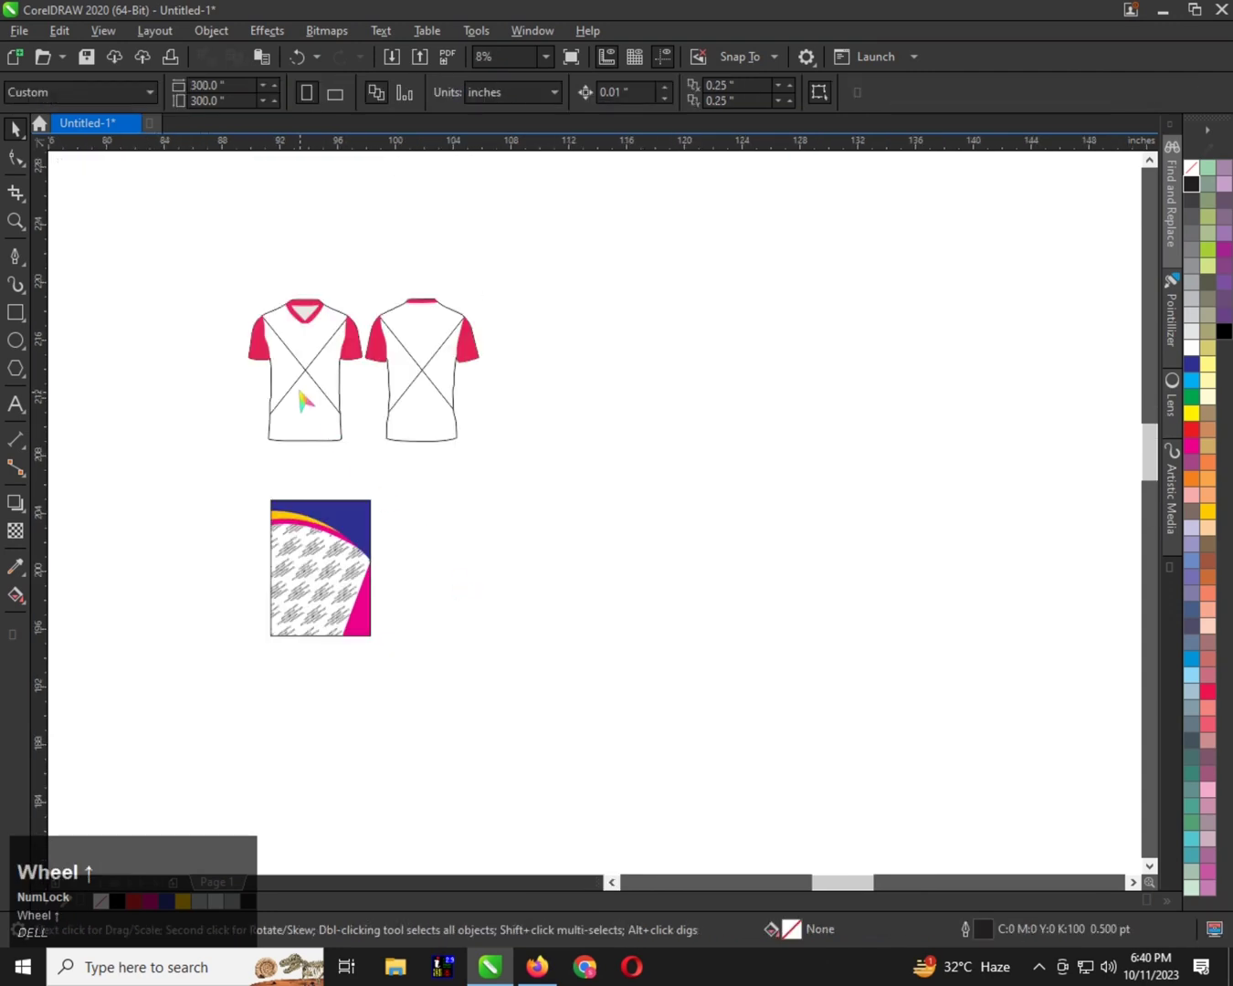
Open the front jersey's PowerClip contents for editing, paste the layout, and move it over the jersey body
{"action": "scroll", "coordinate": [303, 398], "scroll_direction": "up", "scroll_amount": 1}
{"action": "left_click", "coordinate": [322, 364]}
{"action": "right_click", "coordinate": [317, 364]}
{"action": "left_click", "coordinate": [387, 379]}
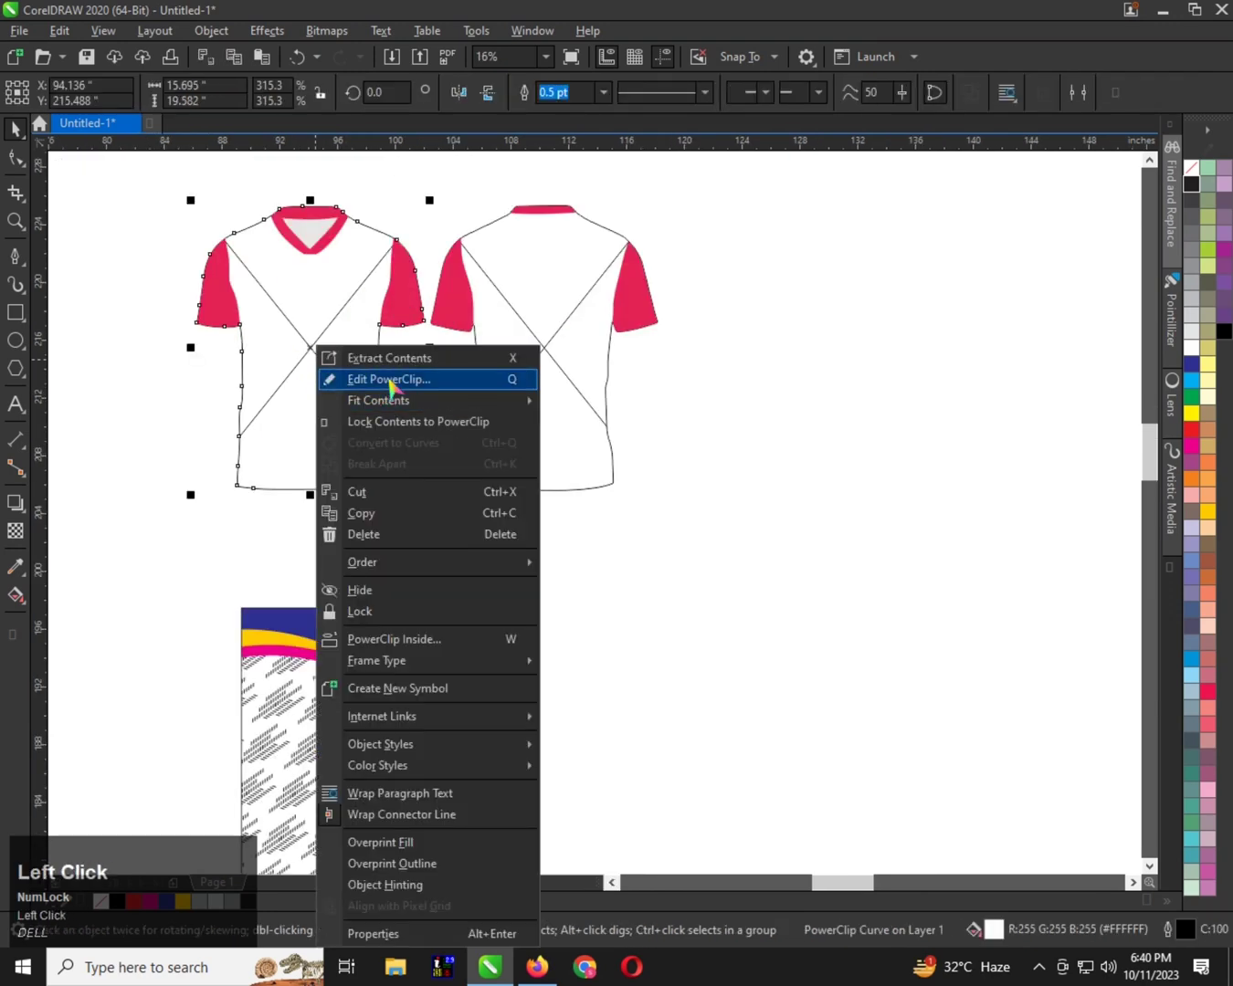
{"action": "key", "text": "ctrl+v"}
{"action": "left_click_drag", "start_coordinate": [662, 671], "coordinate": [318, 289]}
{"action": "scroll", "coordinate": [339, 247], "scroll_direction": "up", "scroll_amount": 1}
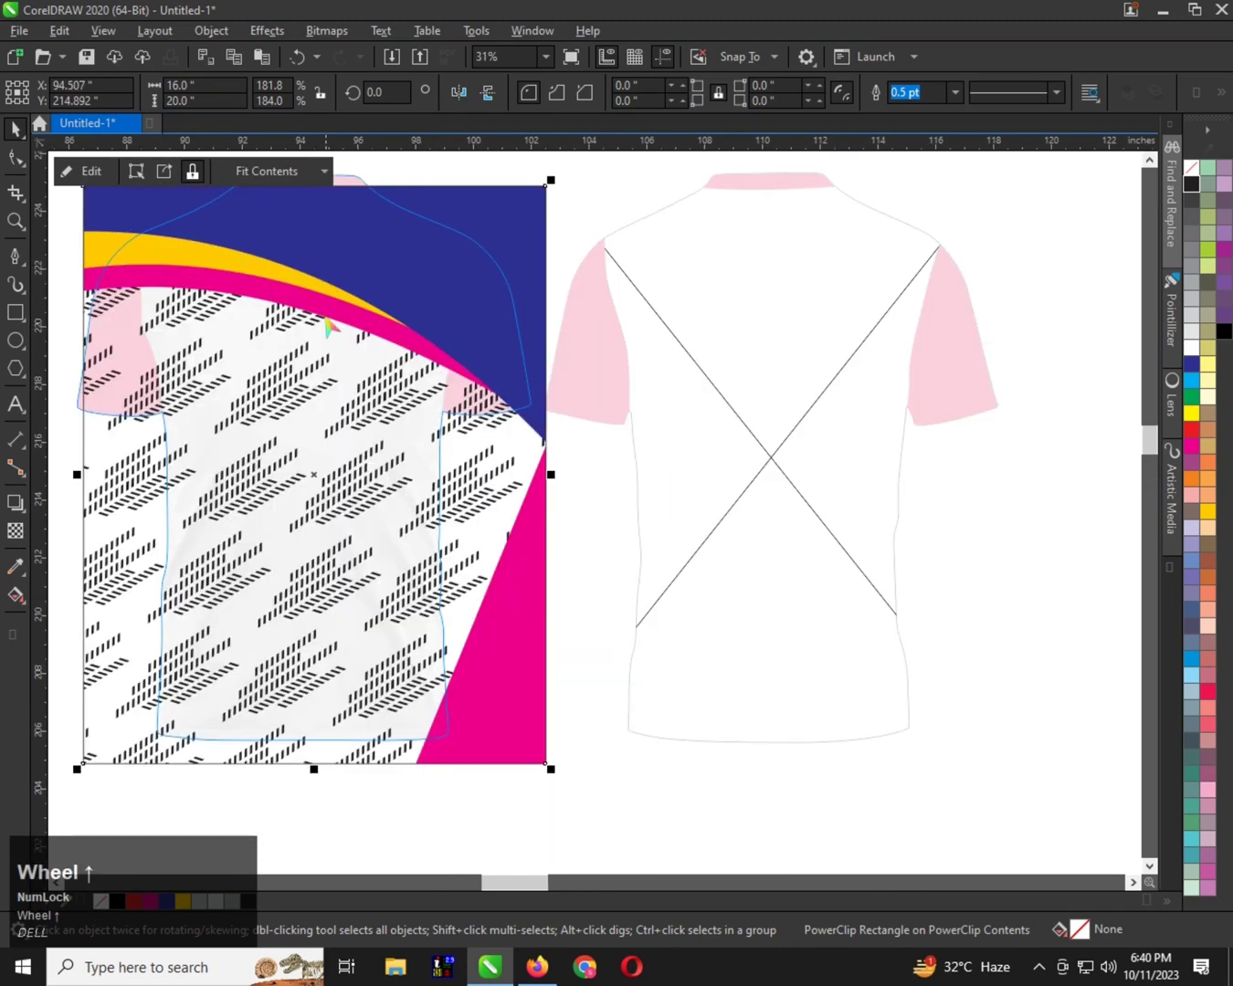
Narrow the pasted layout from both sides to about 11.8 in so it covers the front jersey's body width
{"action": "scroll", "coordinate": [364, 325], "scroll_direction": "down", "scroll_amount": 1}
{"action": "scroll", "coordinate": [440, 415], "scroll_direction": "up", "scroll_amount": 1}
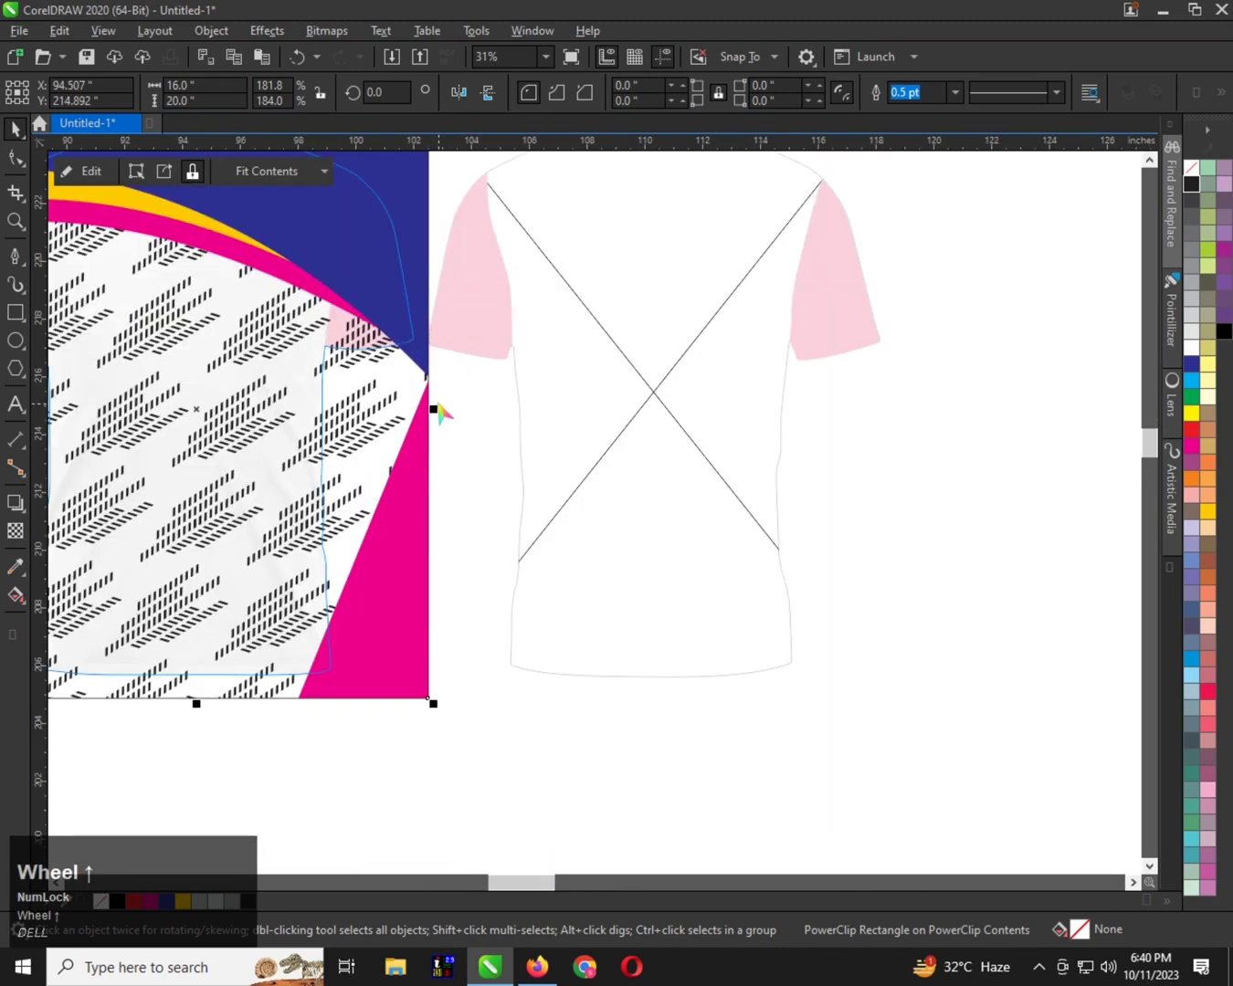
{"action": "left_click_drag", "start_coordinate": [434, 409], "coordinate": [353, 407]}
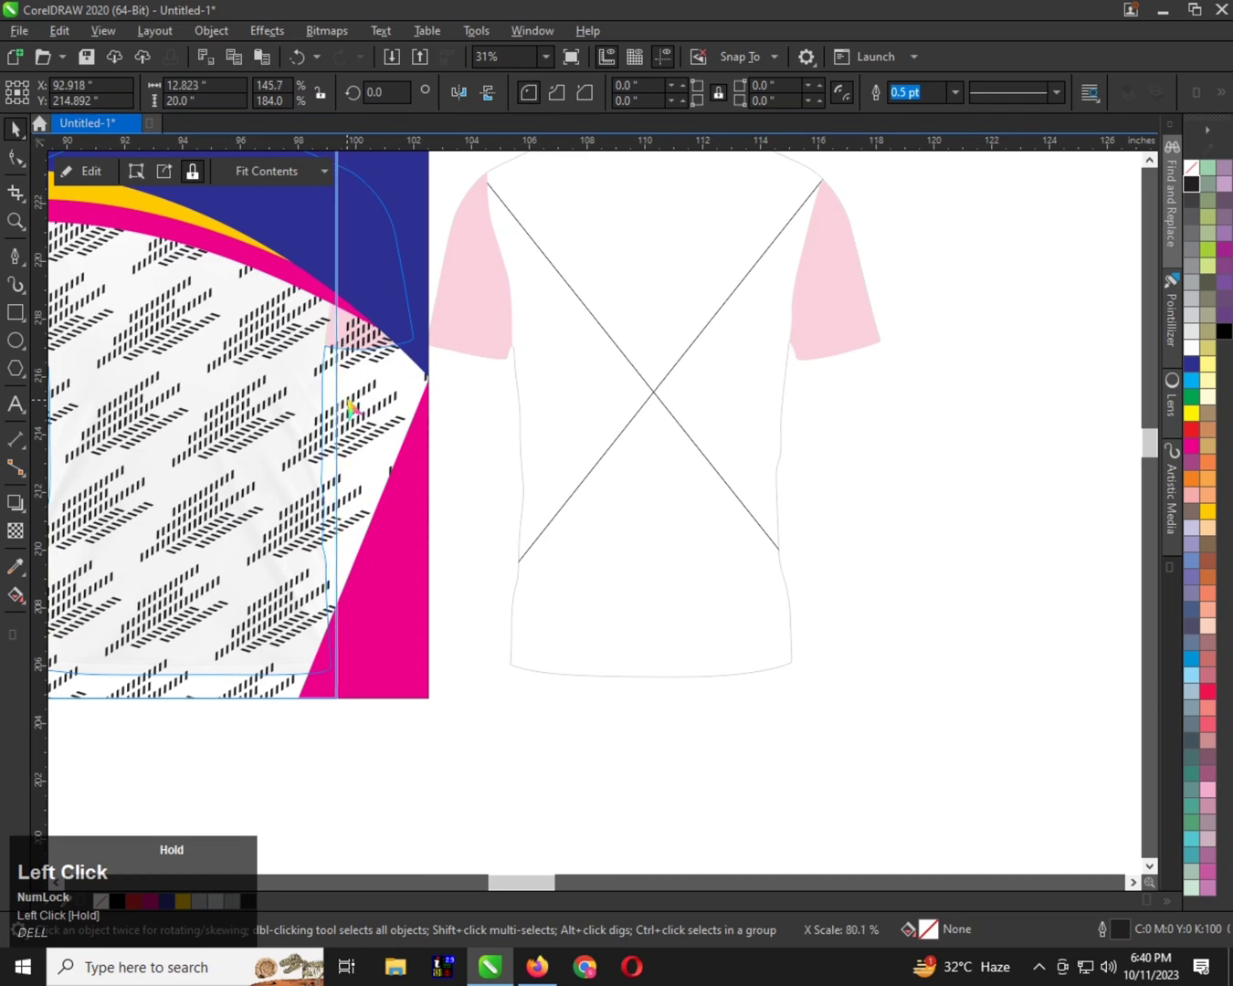
{"action": "scroll", "coordinate": [404, 427], "scroll_direction": "down", "scroll_amount": 1}
{"action": "scroll", "coordinate": [439, 519], "scroll_direction": "up", "scroll_amount": 1}
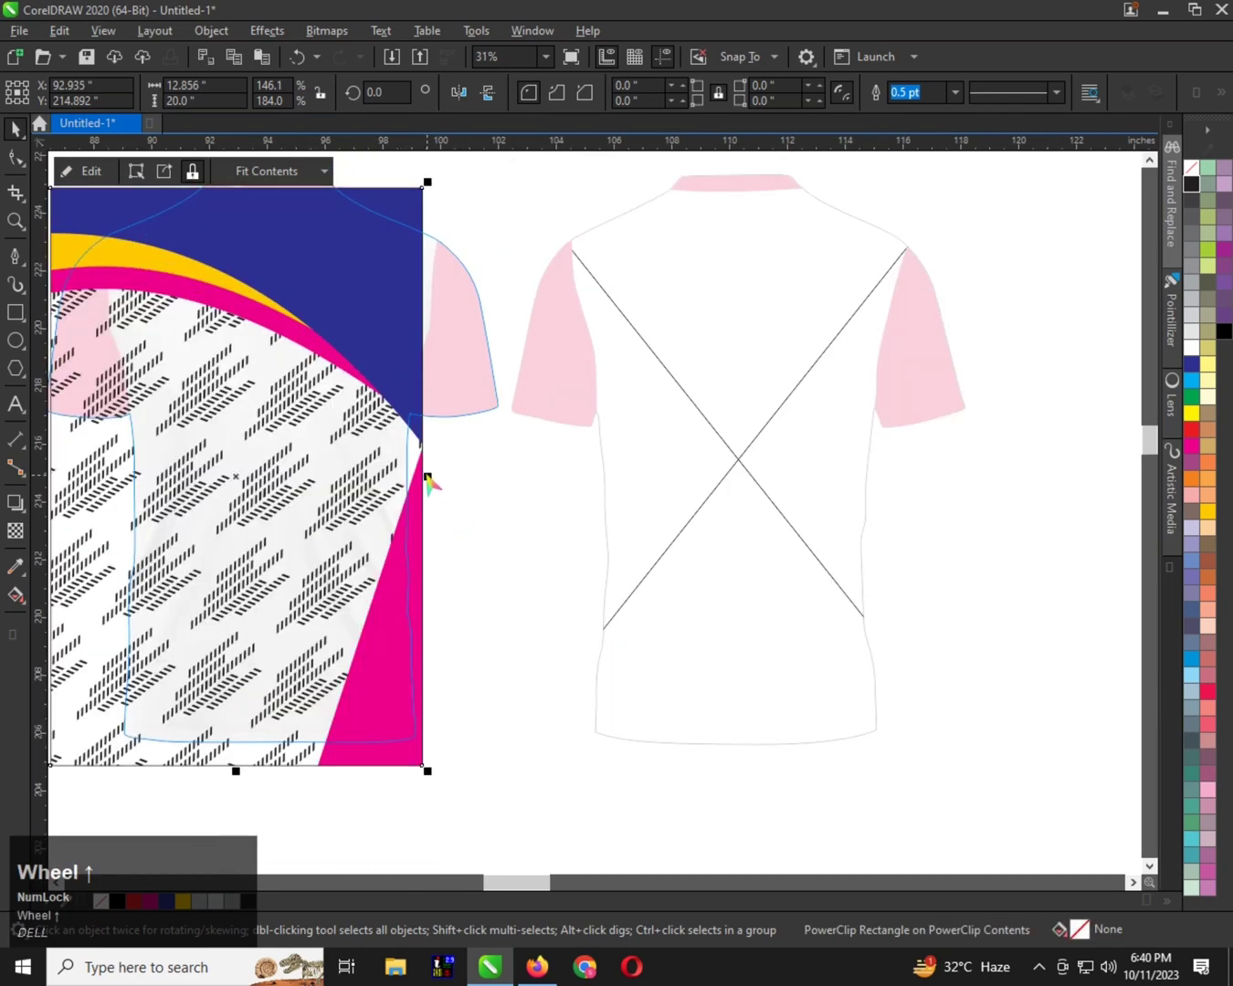
{"action": "left_click_drag", "start_coordinate": [427, 475], "coordinate": [444, 474]}
{"action": "scroll", "coordinate": [442, 472], "scroll_direction": "down", "scroll_amount": 1}
{"action": "scroll", "coordinate": [296, 415], "scroll_direction": "up", "scroll_amount": 1}
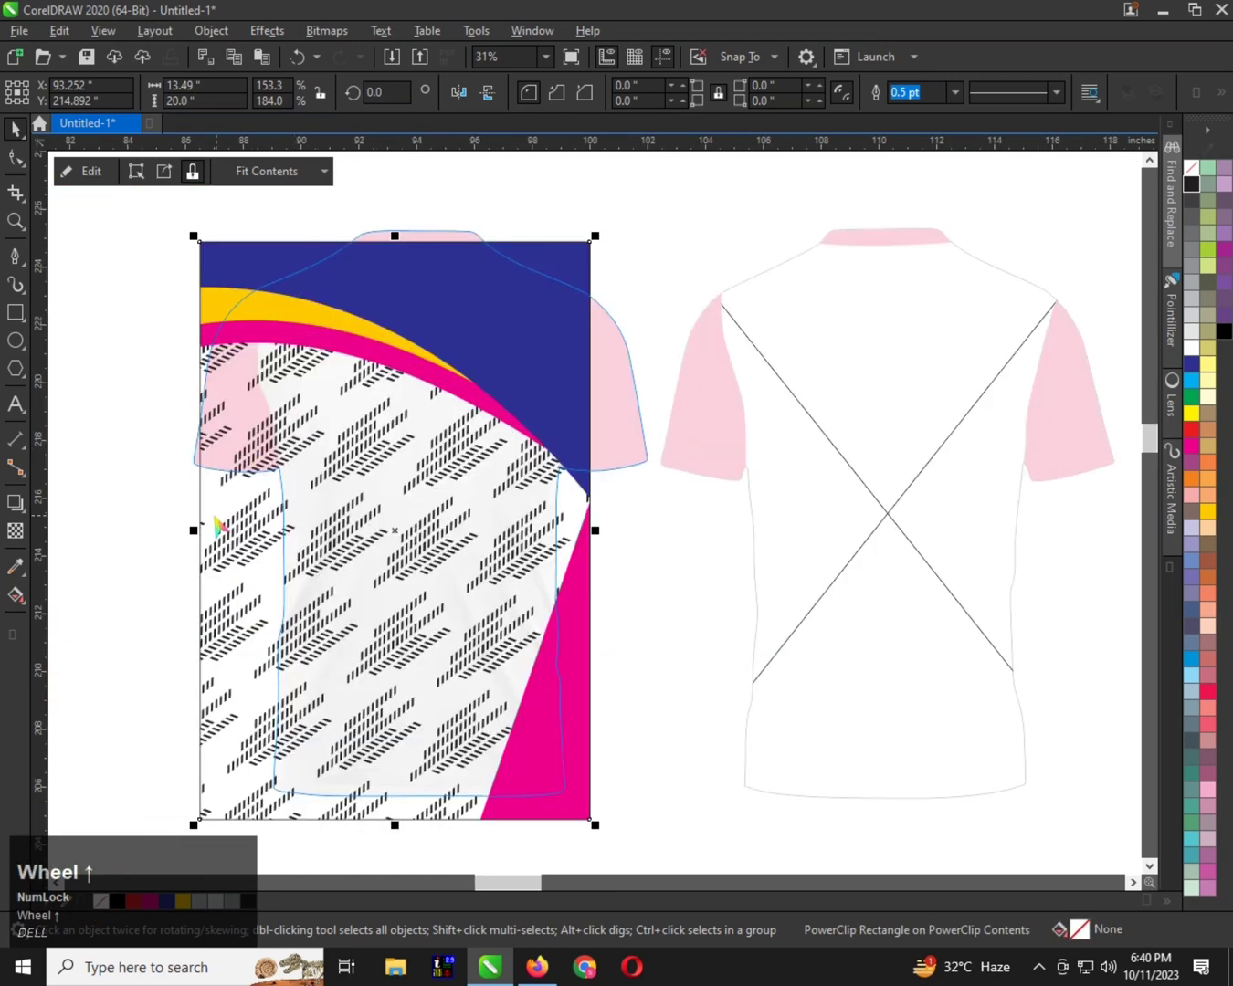
{"action": "left_click_drag", "start_coordinate": [196, 531], "coordinate": [246, 517]}
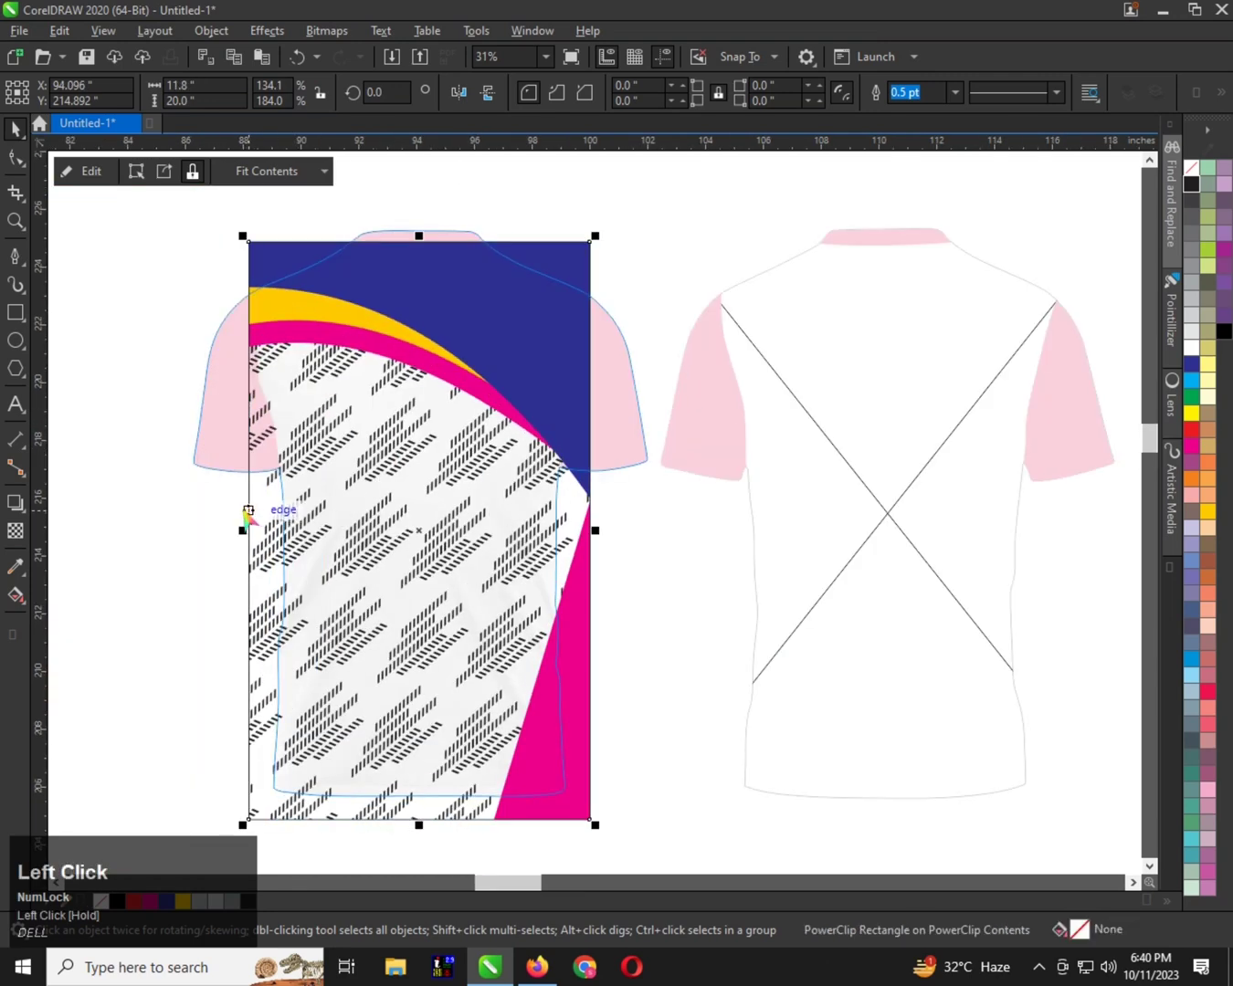
{"action": "left_click", "coordinate": [250, 532]}
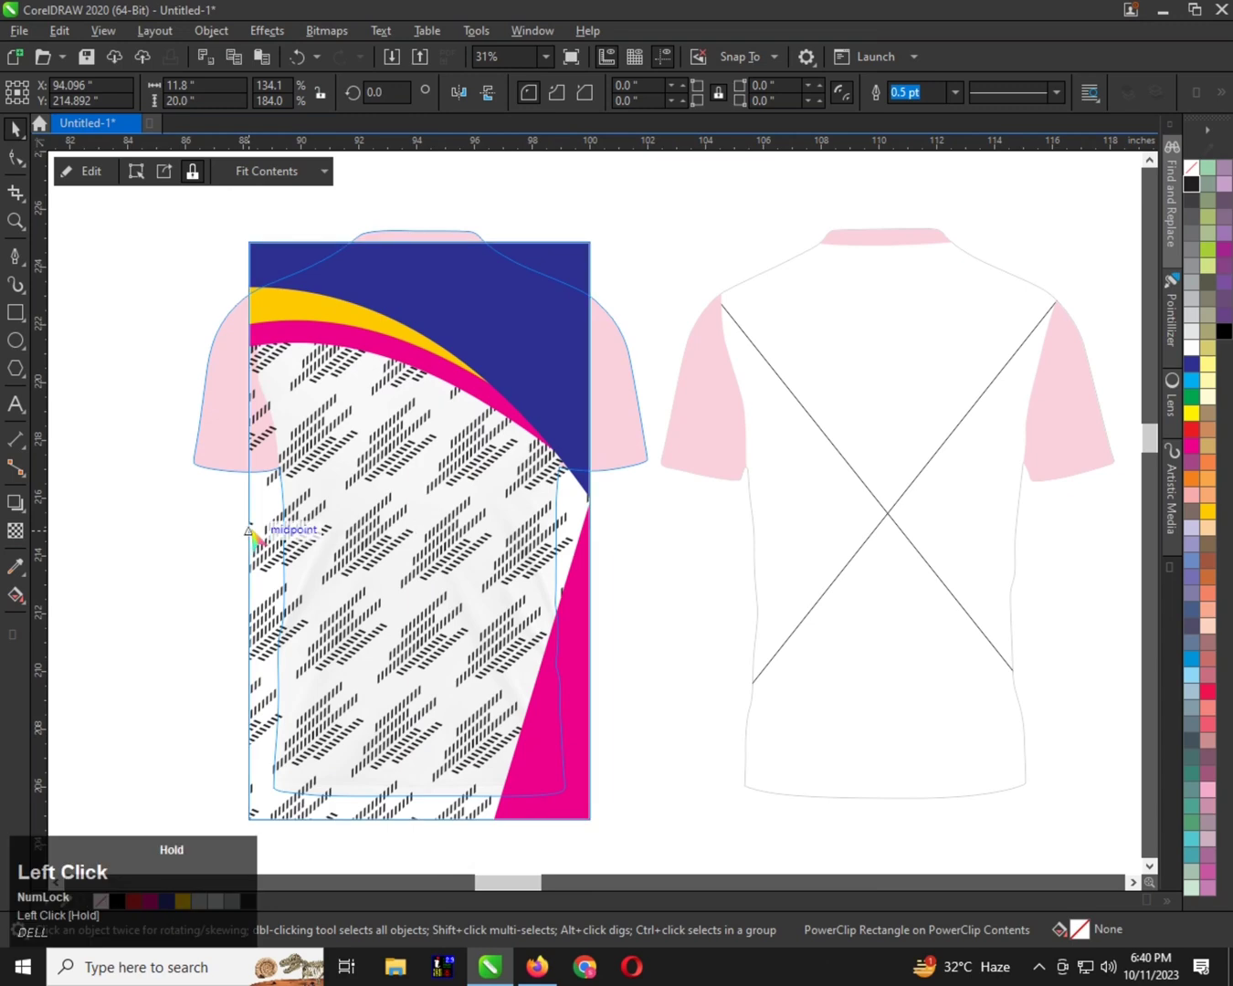
Adjust the layout's bottom and top edges to the jersey's hem and collar, making it about 19.56 in high
{"action": "scroll", "coordinate": [251, 530], "scroll_direction": "down", "scroll_amount": 1}
{"action": "scroll", "coordinate": [338, 677], "scroll_direction": "up", "scroll_amount": 1}
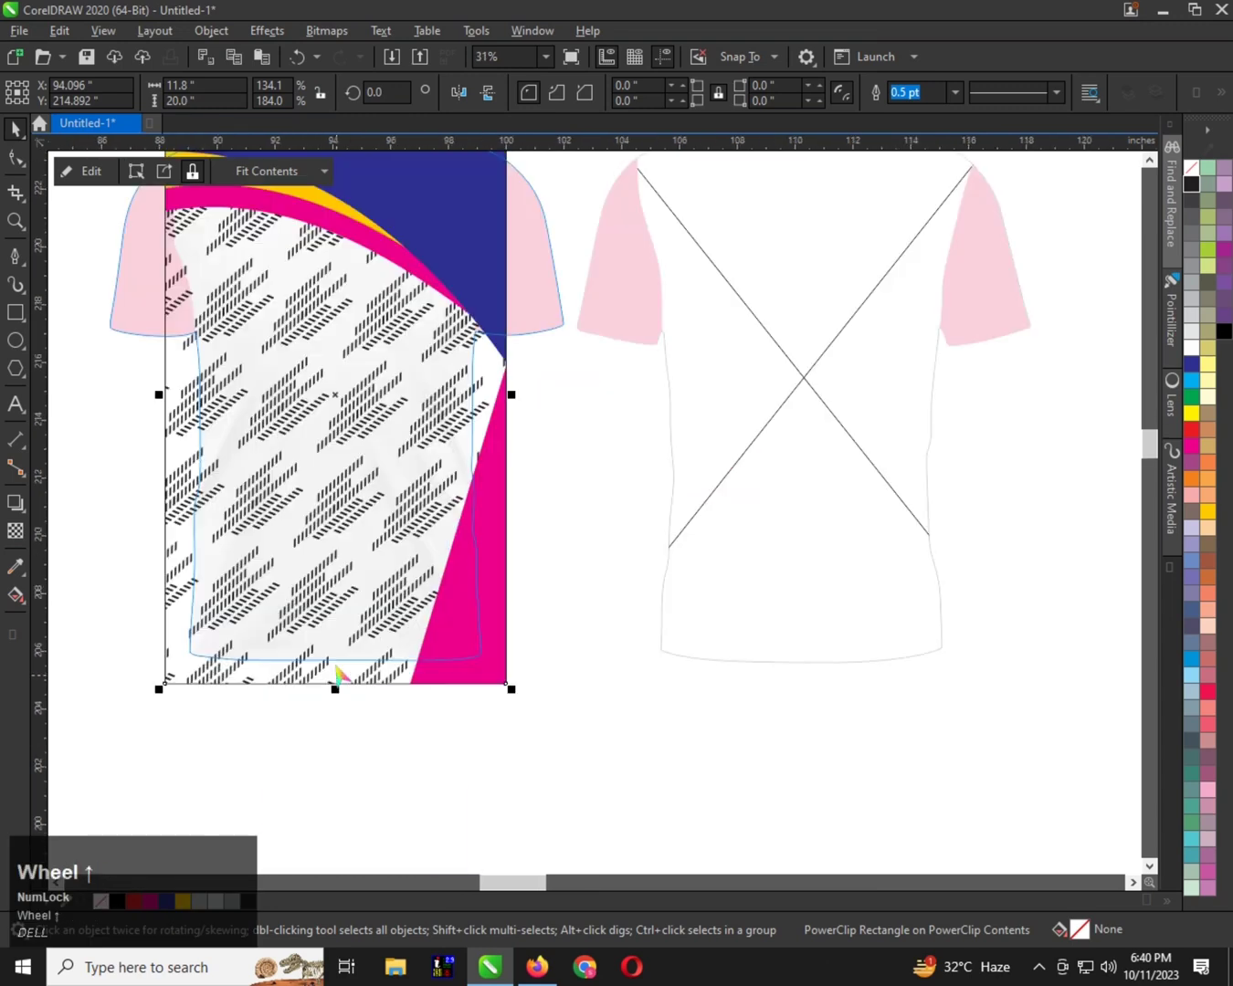
{"action": "left_click_drag", "start_coordinate": [337, 687], "coordinate": [338, 665]}
{"action": "scroll", "coordinate": [343, 679], "scroll_direction": "down", "scroll_amount": 1}
{"action": "scroll", "coordinate": [341, 364], "scroll_direction": "up", "scroll_amount": 1}
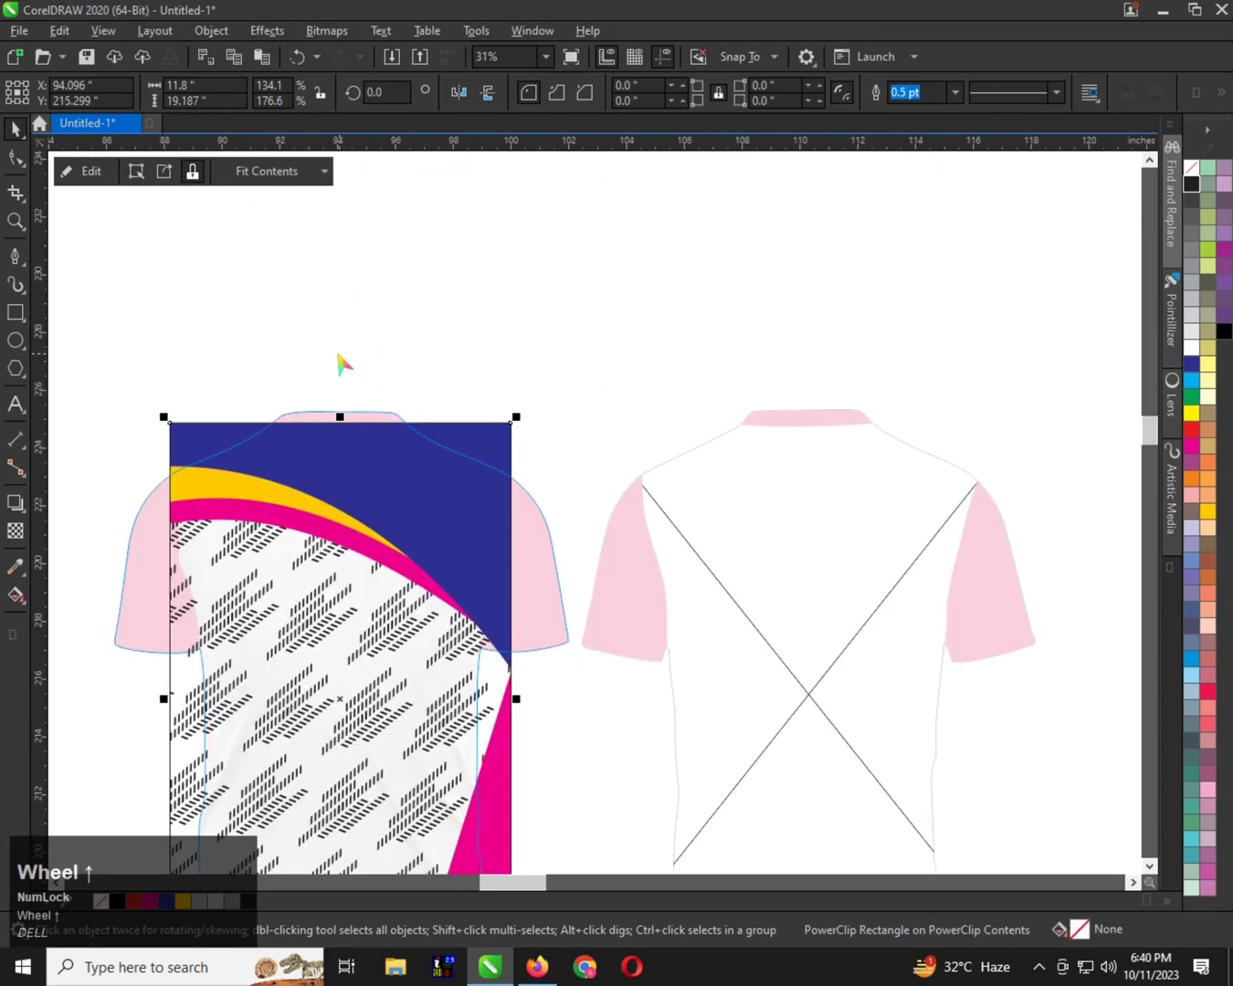
{"action": "left_click_drag", "start_coordinate": [340, 419], "coordinate": [320, 402]}
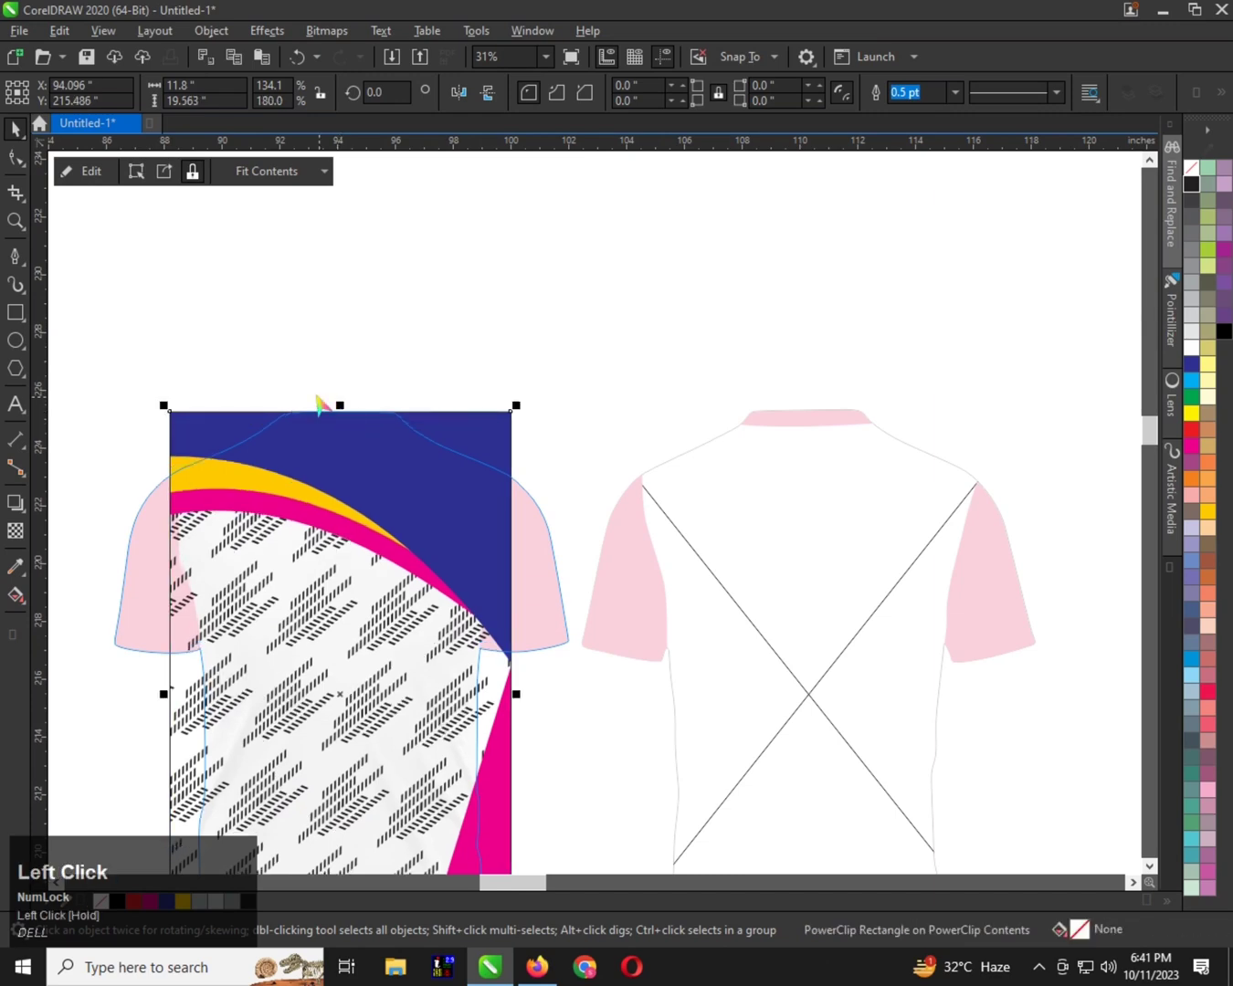
{"action": "scroll", "coordinate": [331, 450], "scroll_direction": "down", "scroll_amount": 1}
Copy the fitted layout inside the front jersey's PowerClip
{"action": "left_click", "coordinate": [462, 355]}
{"action": "left_click", "coordinate": [374, 443]}
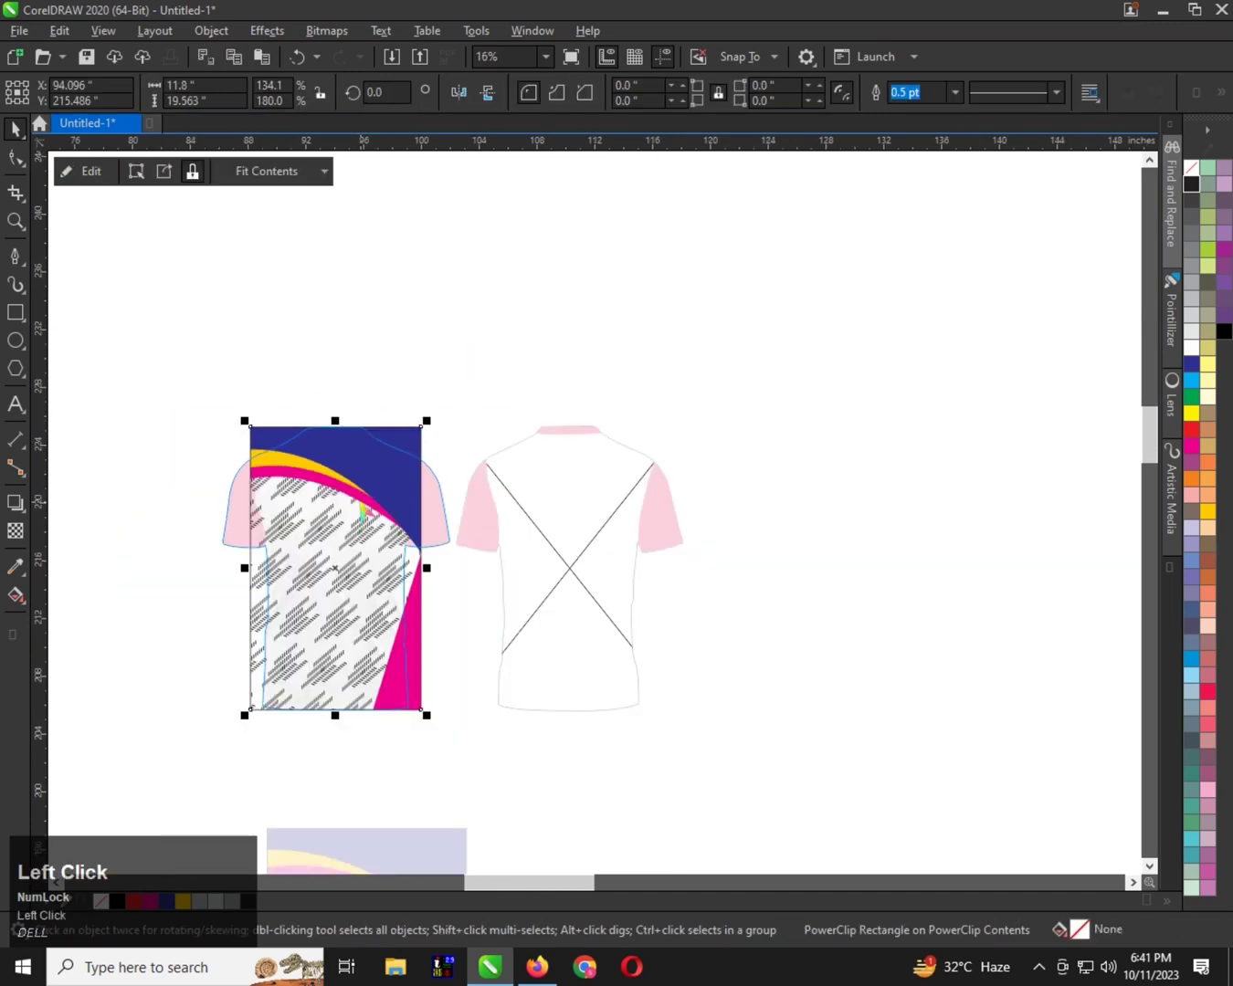
{"action": "right_click", "coordinate": [372, 414]}
{"action": "right_click", "coordinate": [351, 465]}
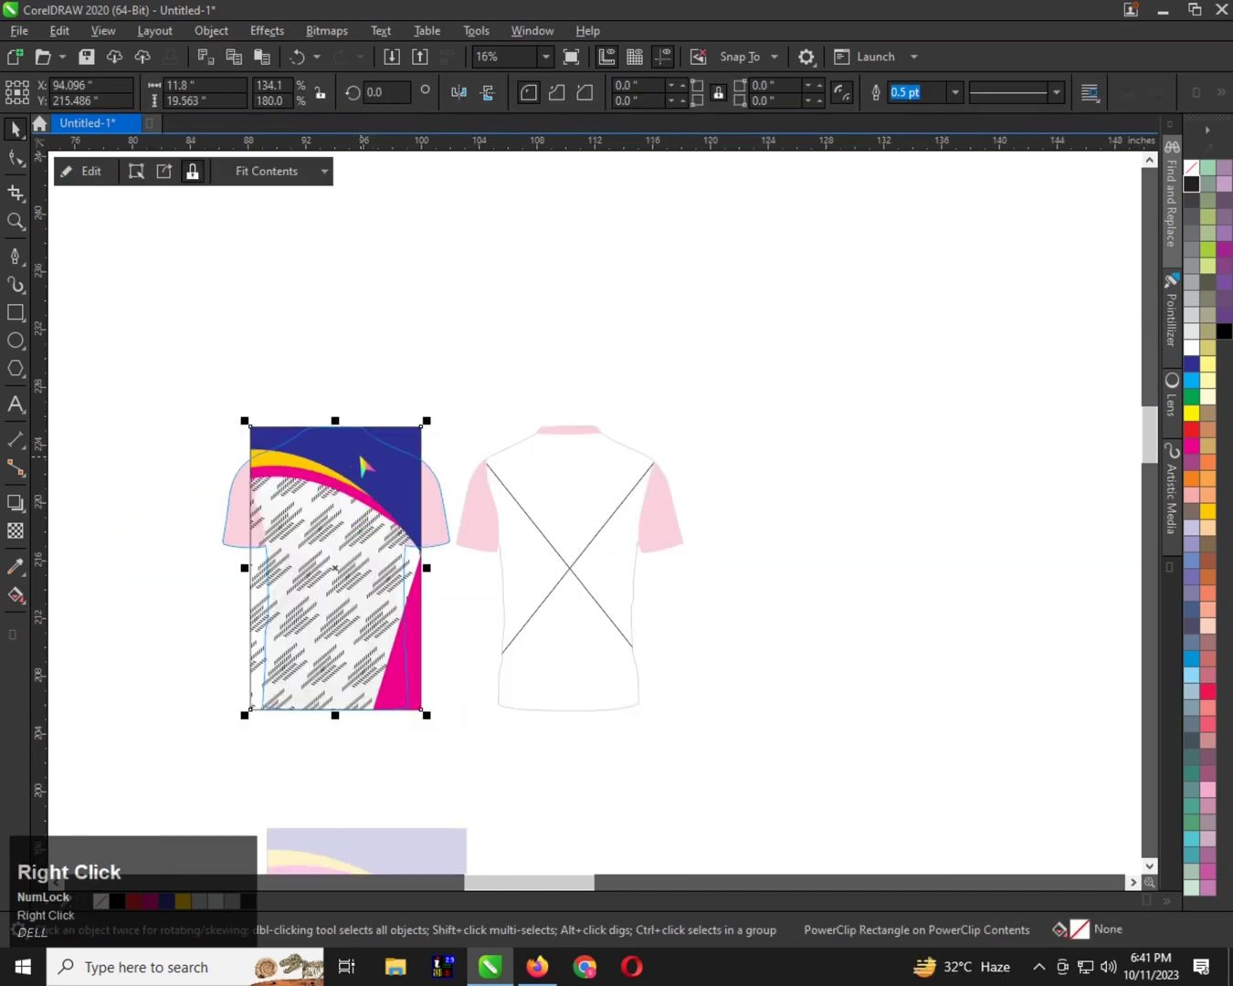
{"action": "right_click", "coordinate": [363, 466]}
{"action": "left_click", "coordinate": [416, 512]}
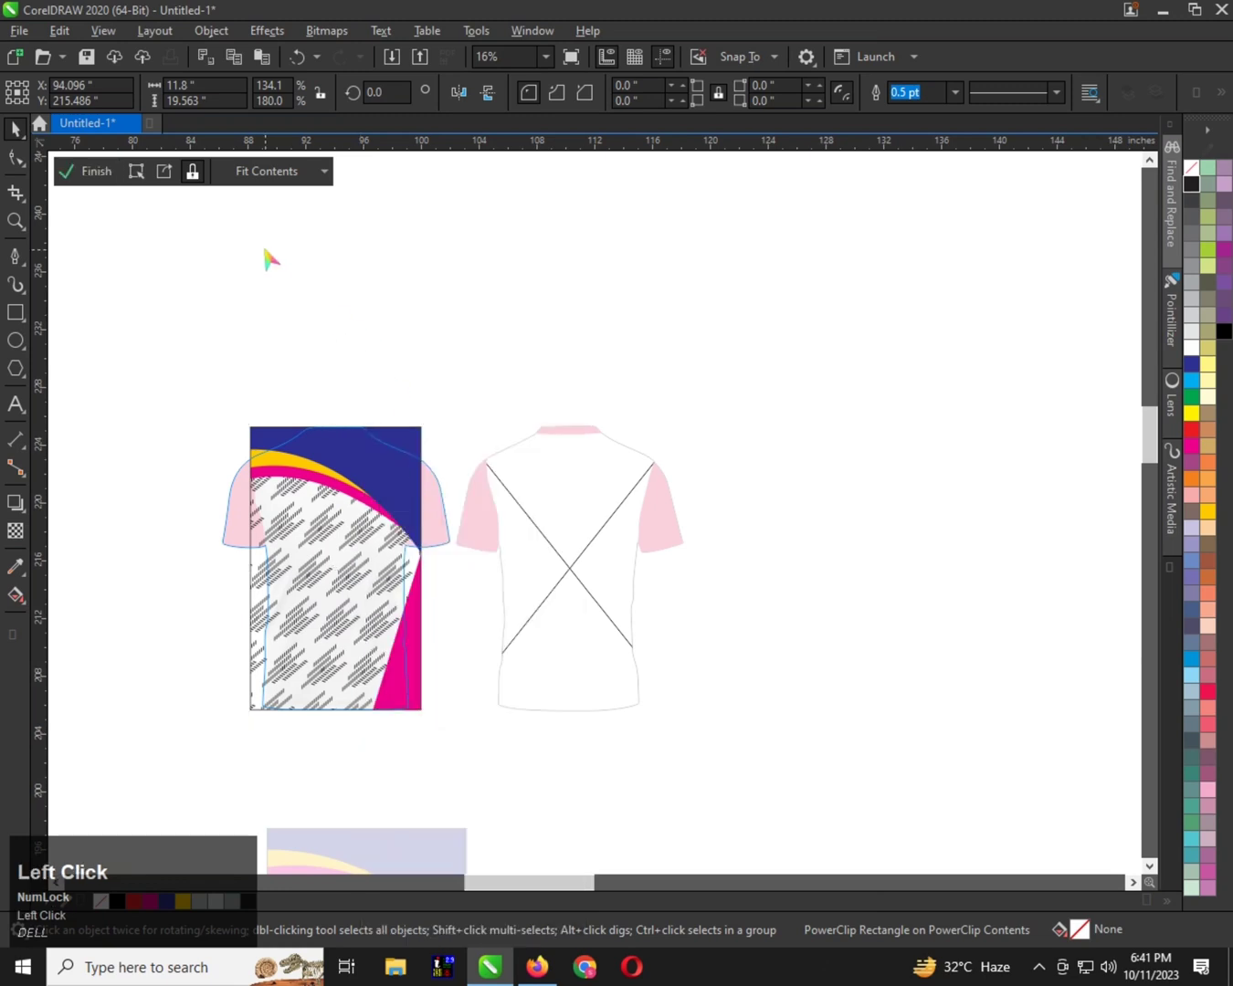
Finish the front jersey's PowerClip, then paste the layout into the back jersey's PowerClip and move it over the body
{"action": "left_click", "coordinate": [91, 172]}
{"action": "left_click", "coordinate": [518, 553]}
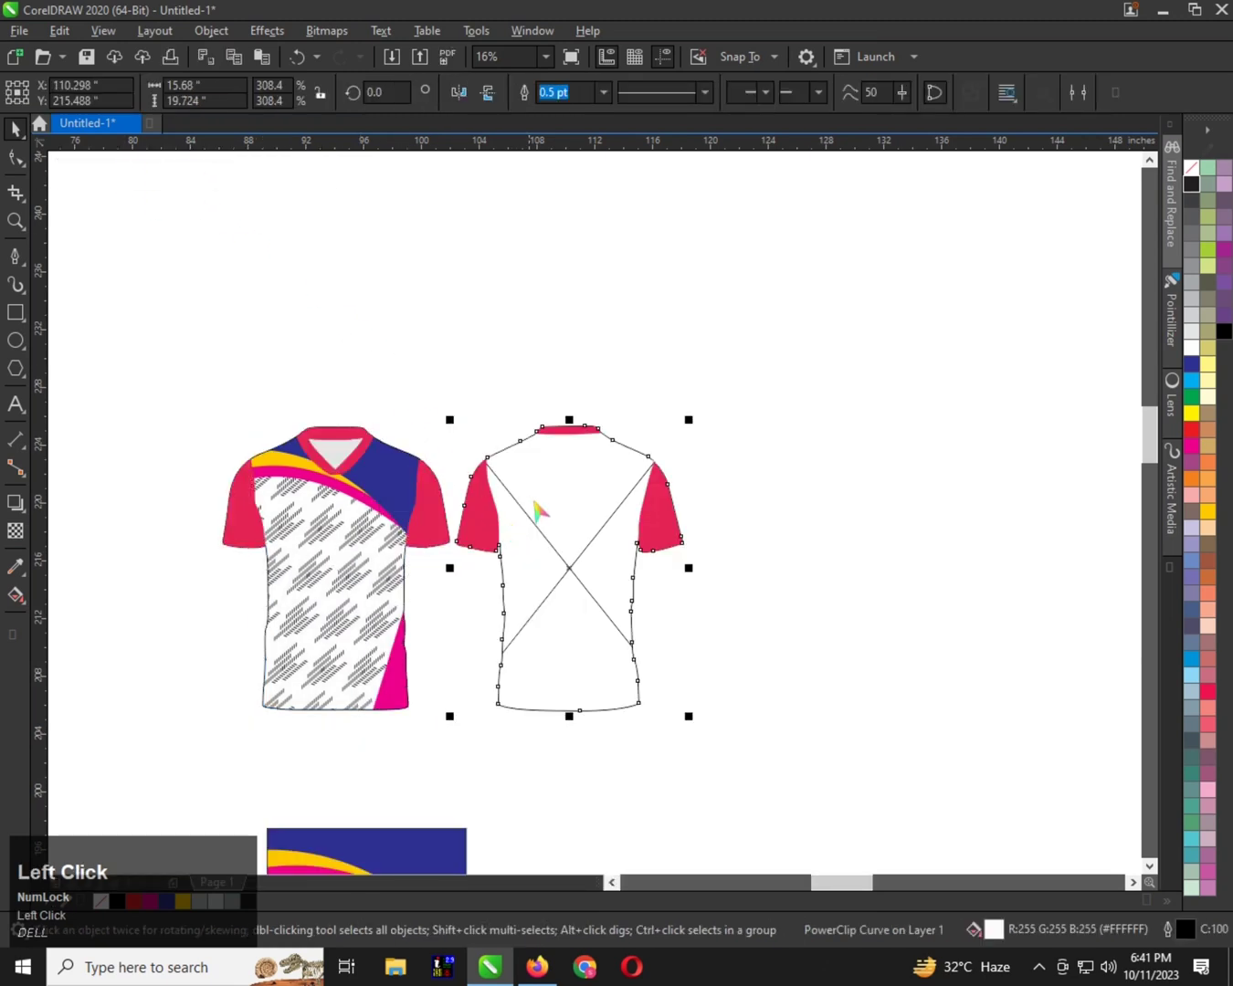
{"action": "right_click", "coordinate": [539, 493]}
{"action": "left_click", "coordinate": [622, 379]}
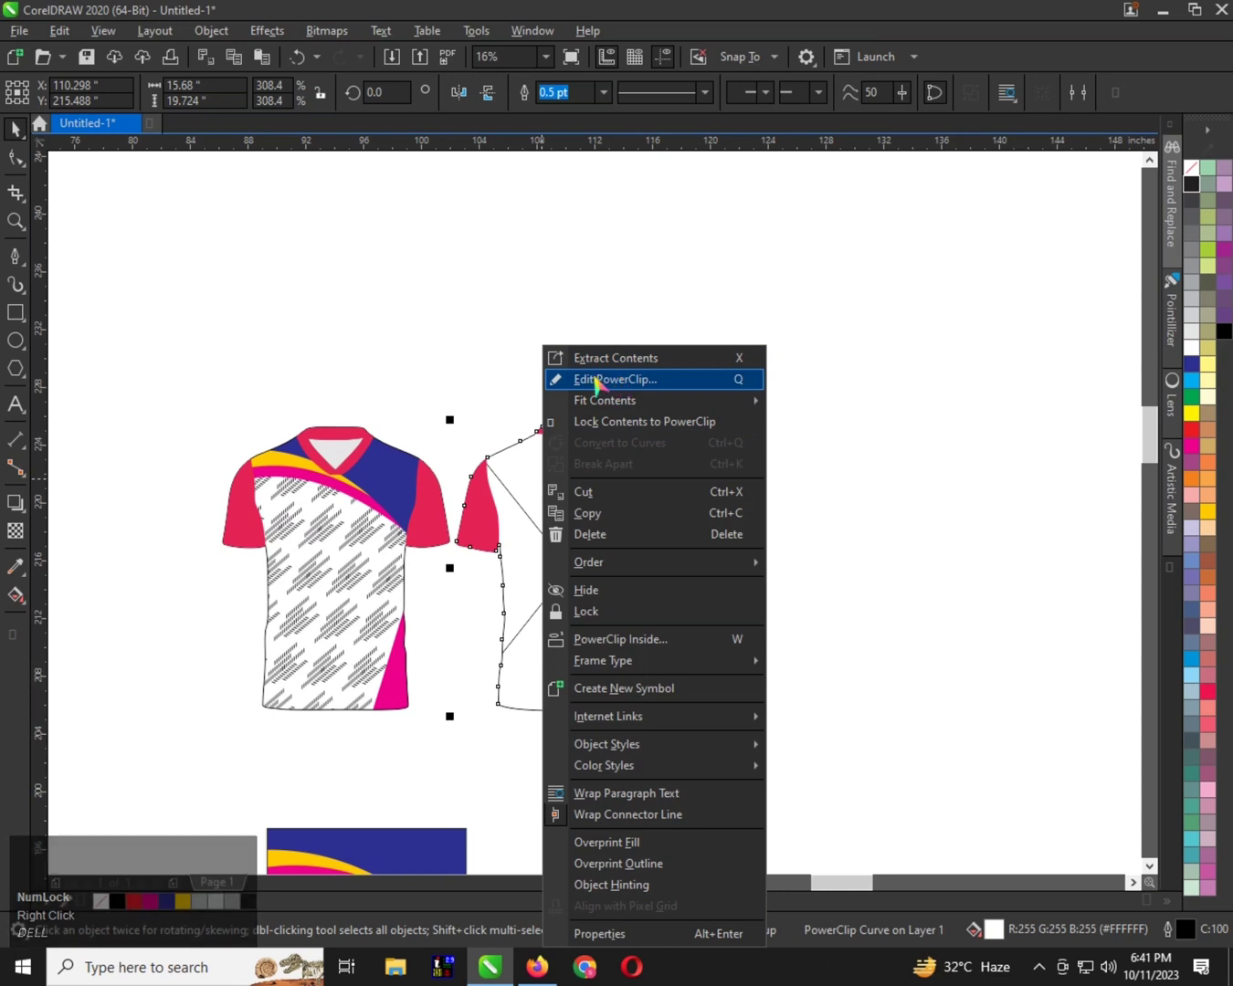
{"action": "key", "text": "ctrl+v"}
{"action": "left_click_drag", "start_coordinate": [390, 517], "coordinate": [627, 507]}
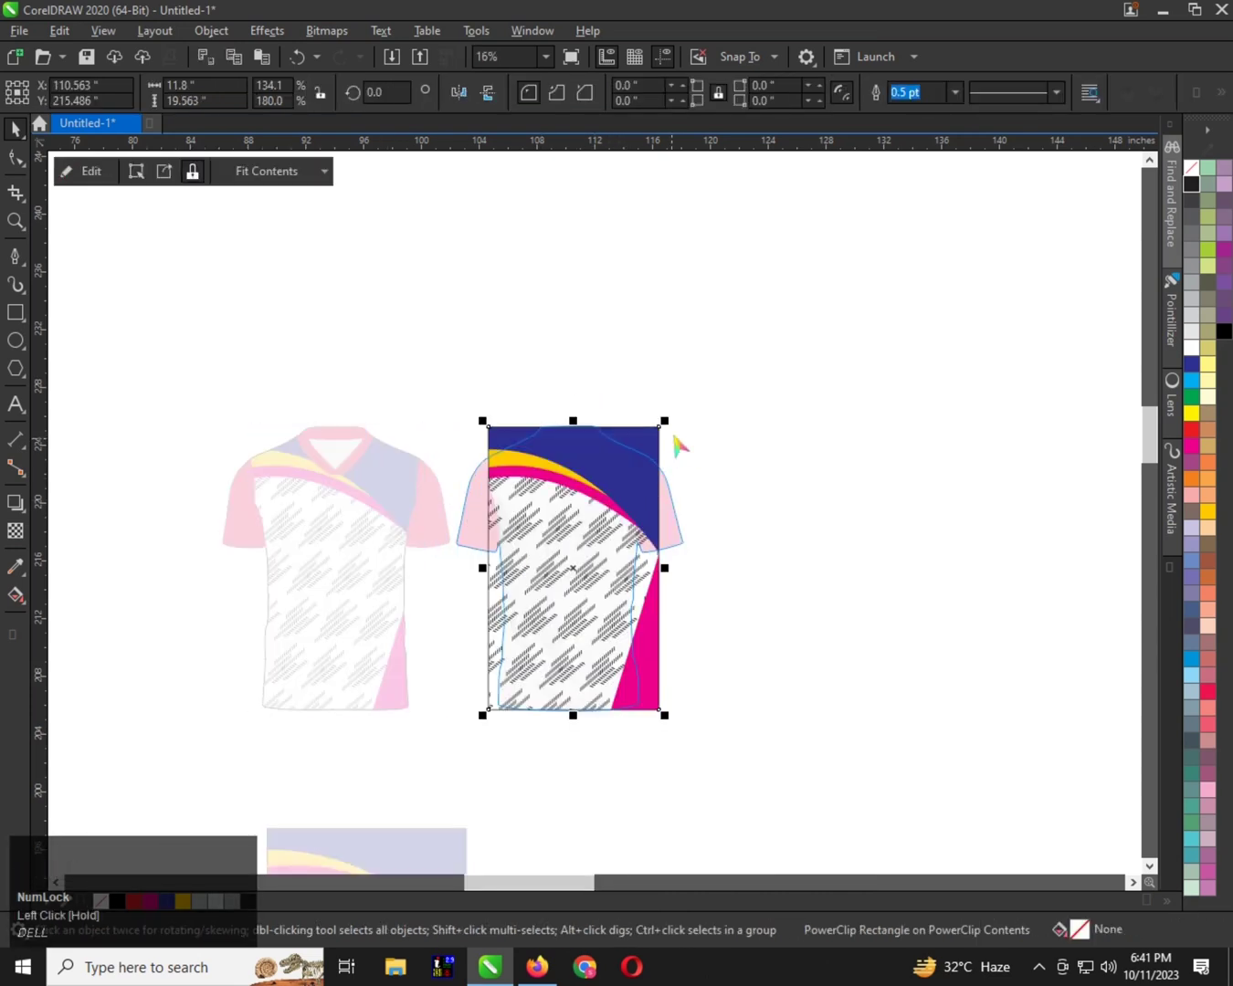
{"action": "left_click", "coordinate": [720, 421]}
{"action": "key", "text": "f"}
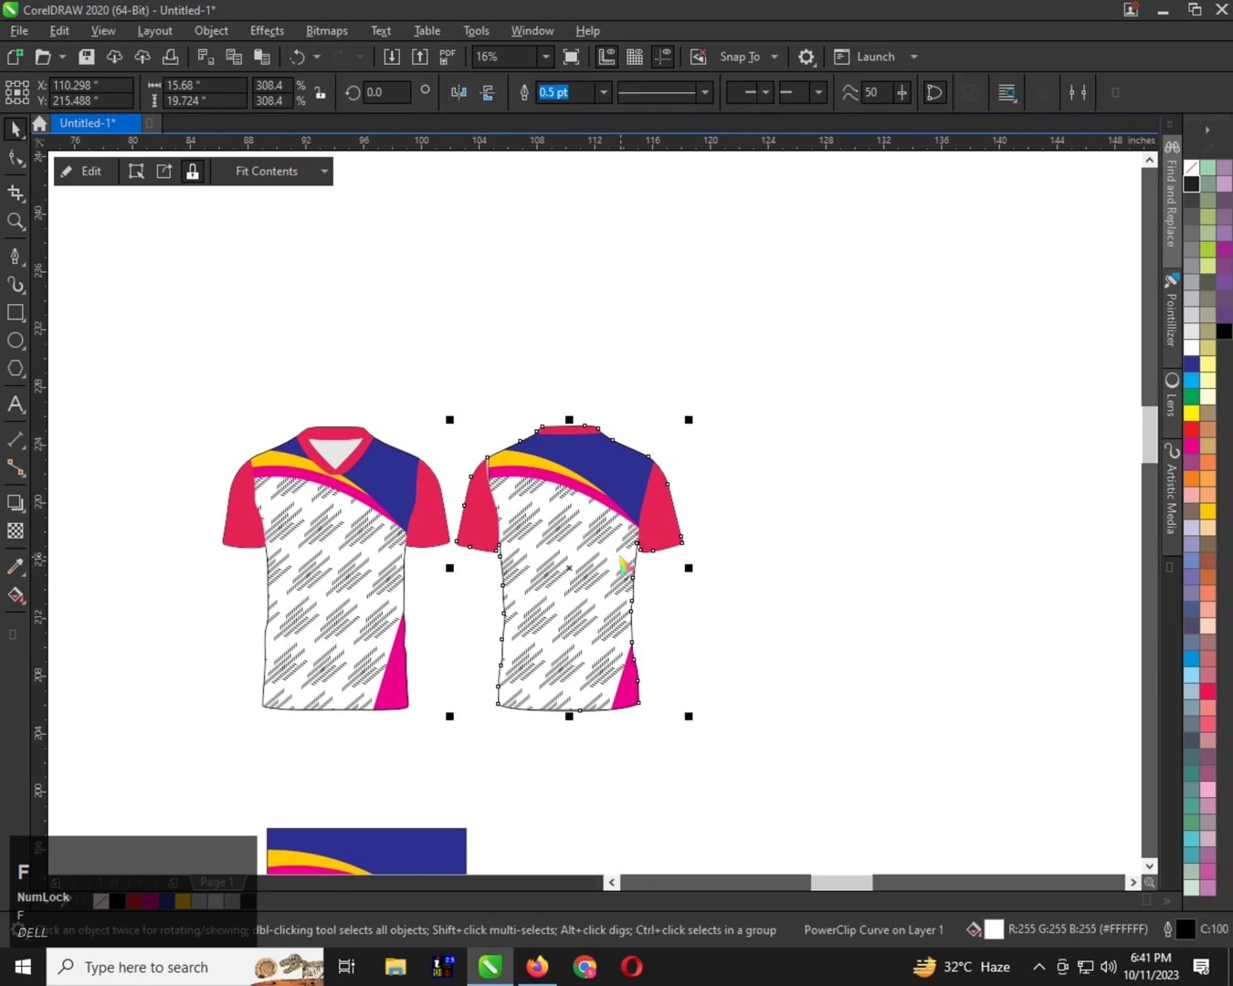
Reopen the back jersey's PowerClip and nudge the layout slightly left so it covers the body up to the left sleeve seam
{"action": "scroll", "coordinate": [621, 561], "scroll_direction": "up", "scroll_amount": 1}
{"action": "key", "text": "q"}
{"action": "left_click", "coordinate": [440, 427]}
{"action": "scroll", "coordinate": [441, 425], "scroll_direction": "up", "scroll_amount": 1}
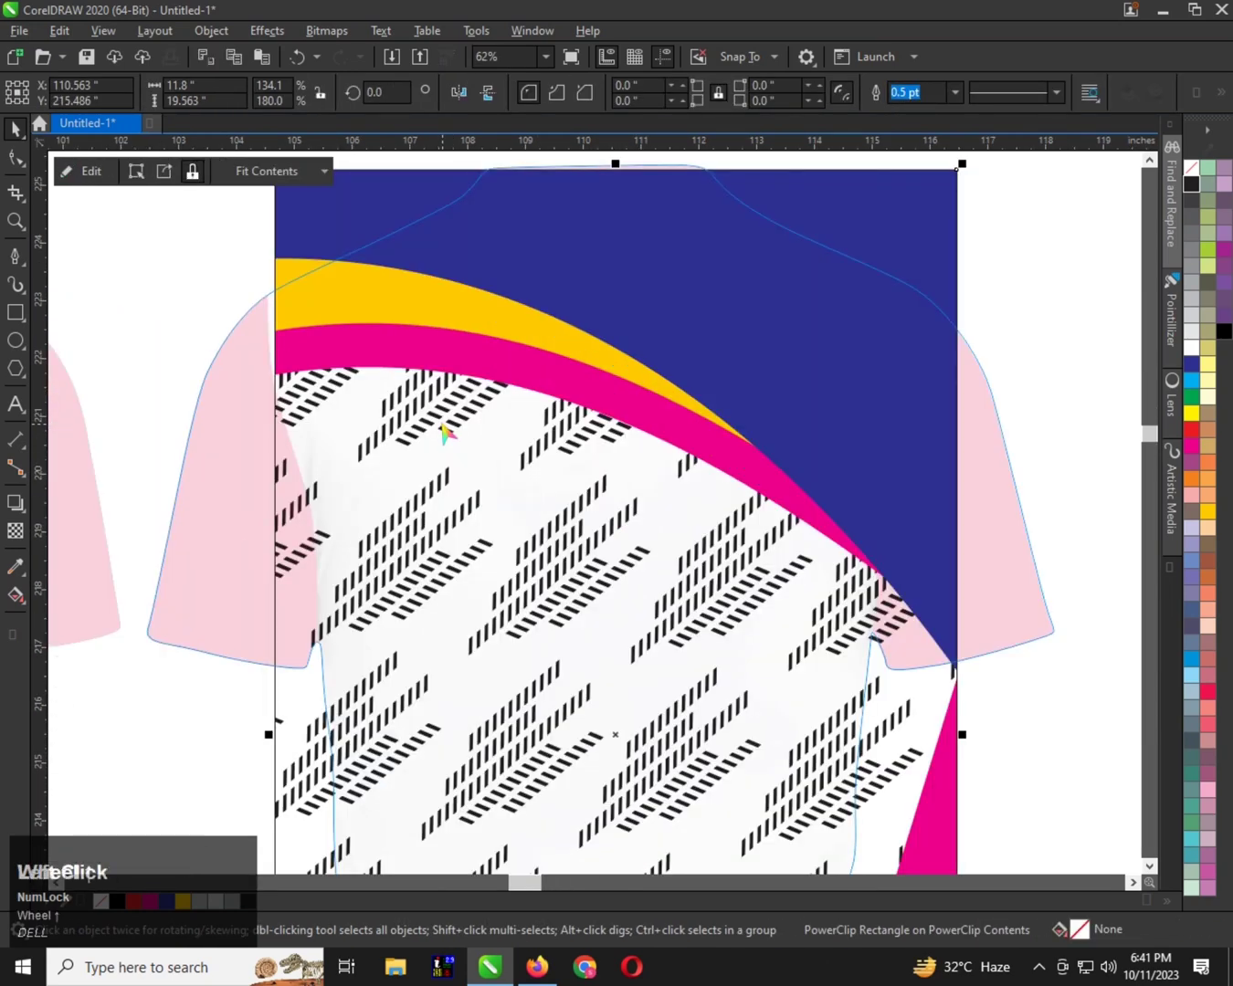
{"action": "scroll", "coordinate": [443, 427], "scroll_direction": "down", "scroll_amount": 1}
{"action": "left_click", "coordinate": [831, 373]}
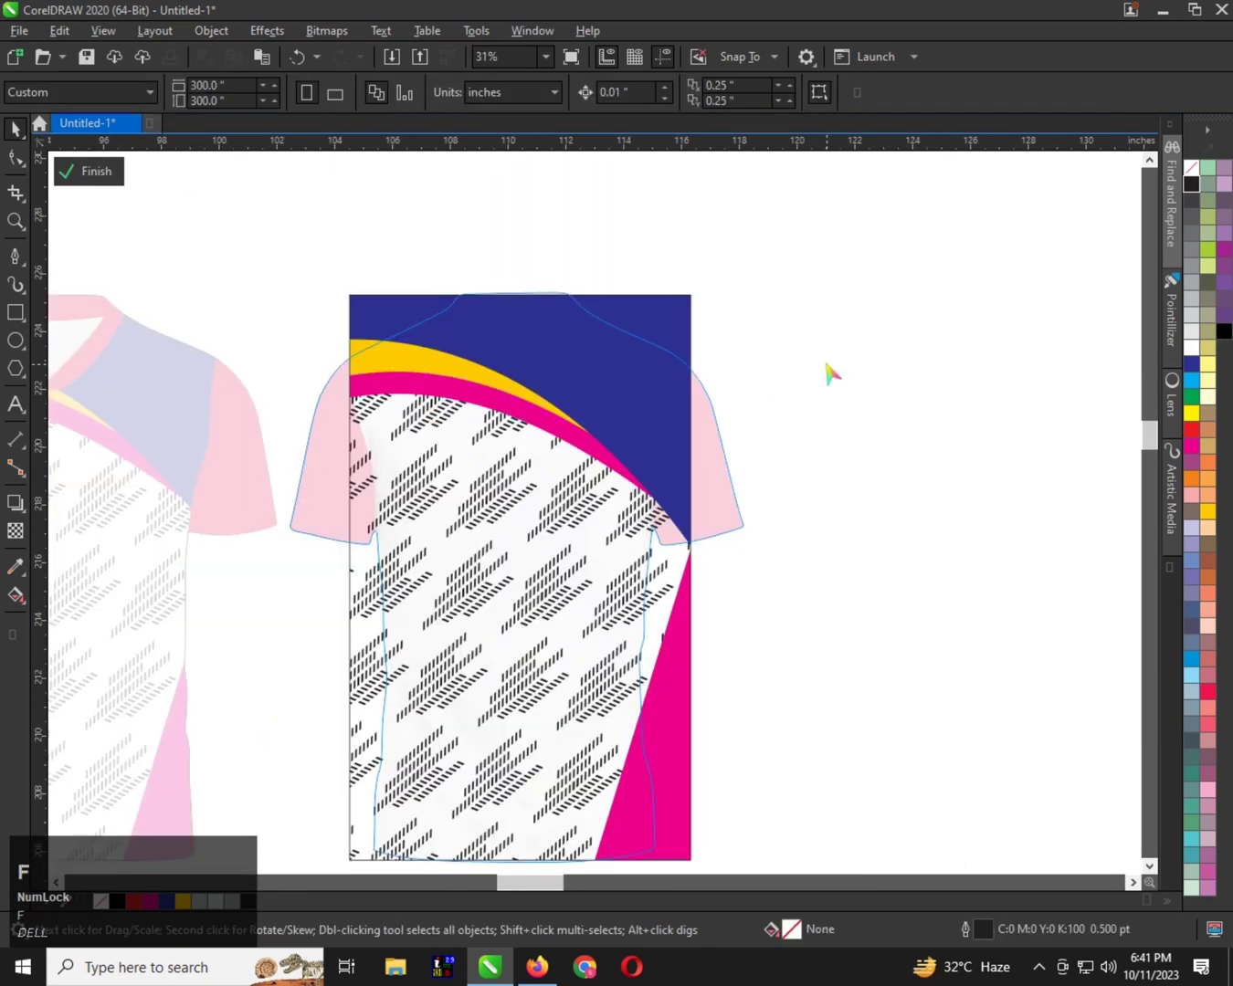
{"action": "key", "text": "f"}
{"action": "scroll", "coordinate": [470, 512], "scroll_direction": "down", "scroll_amount": 1}
{"action": "scroll", "coordinate": [260, 476], "scroll_direction": "up", "scroll_amount": 1}
{"action": "scroll", "coordinate": [395, 461], "scroll_direction": "down", "scroll_amount": 1}
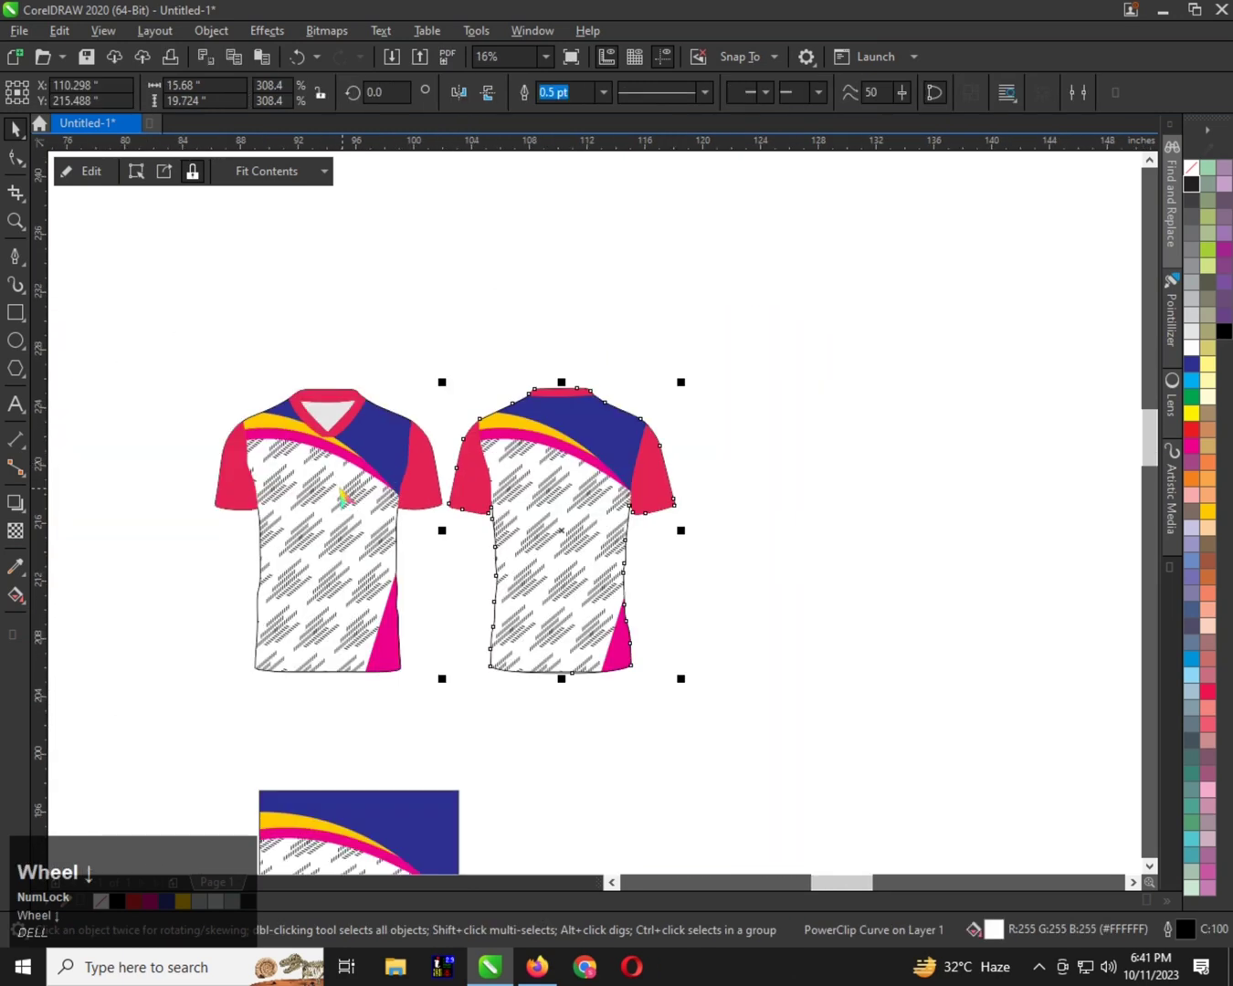
Sample the layout's magenta with the Color Eyedropper and apply it to the front jersey's sleeves and collar
{"action": "scroll", "coordinate": [319, 490], "scroll_direction": "up", "scroll_amount": 1}
{"action": "left_click", "coordinate": [17, 568]}
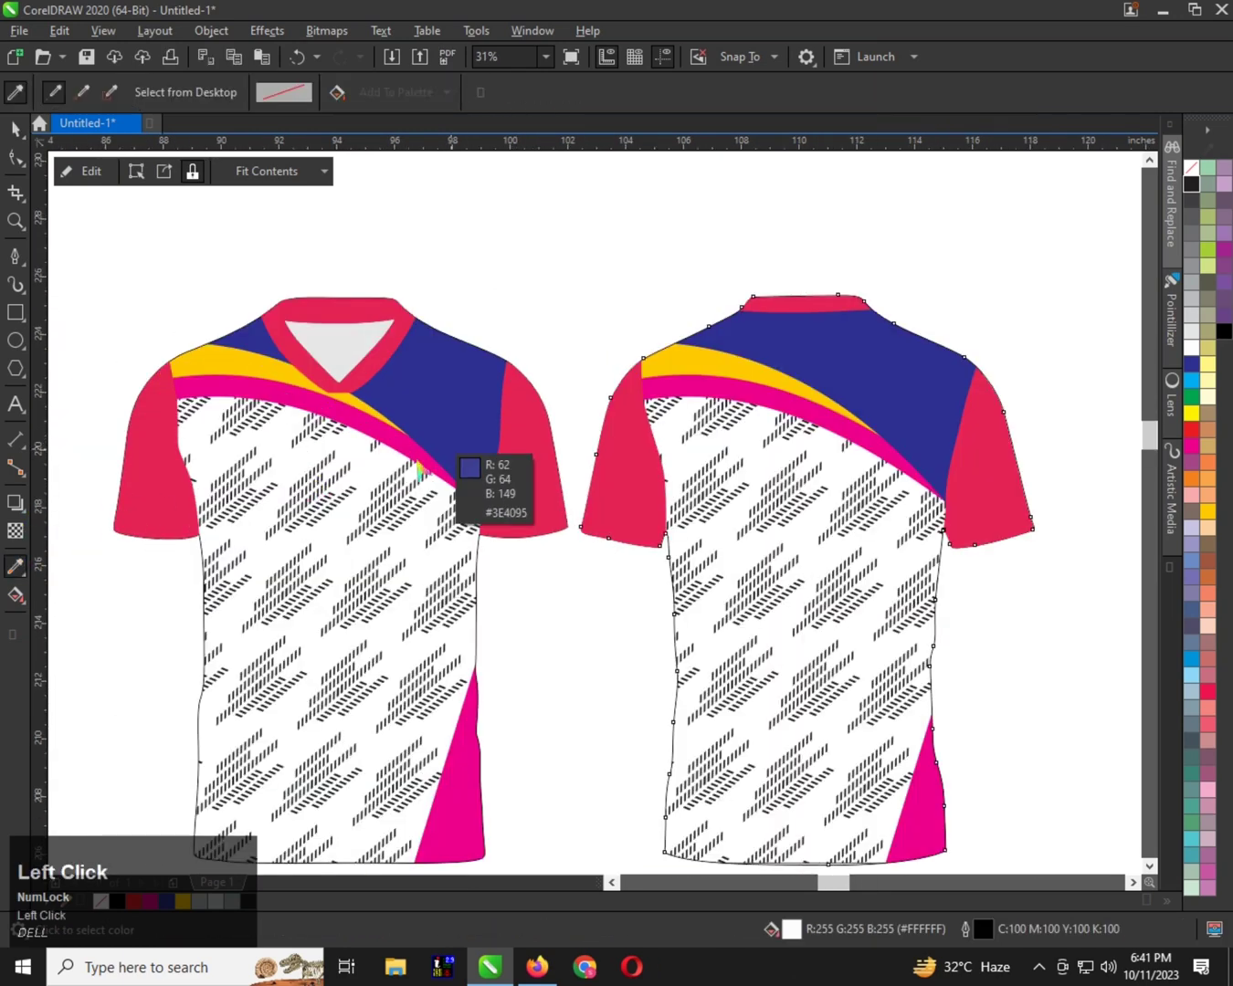
{"action": "left_click", "coordinate": [468, 765]}
{"action": "left_click", "coordinate": [538, 467]}
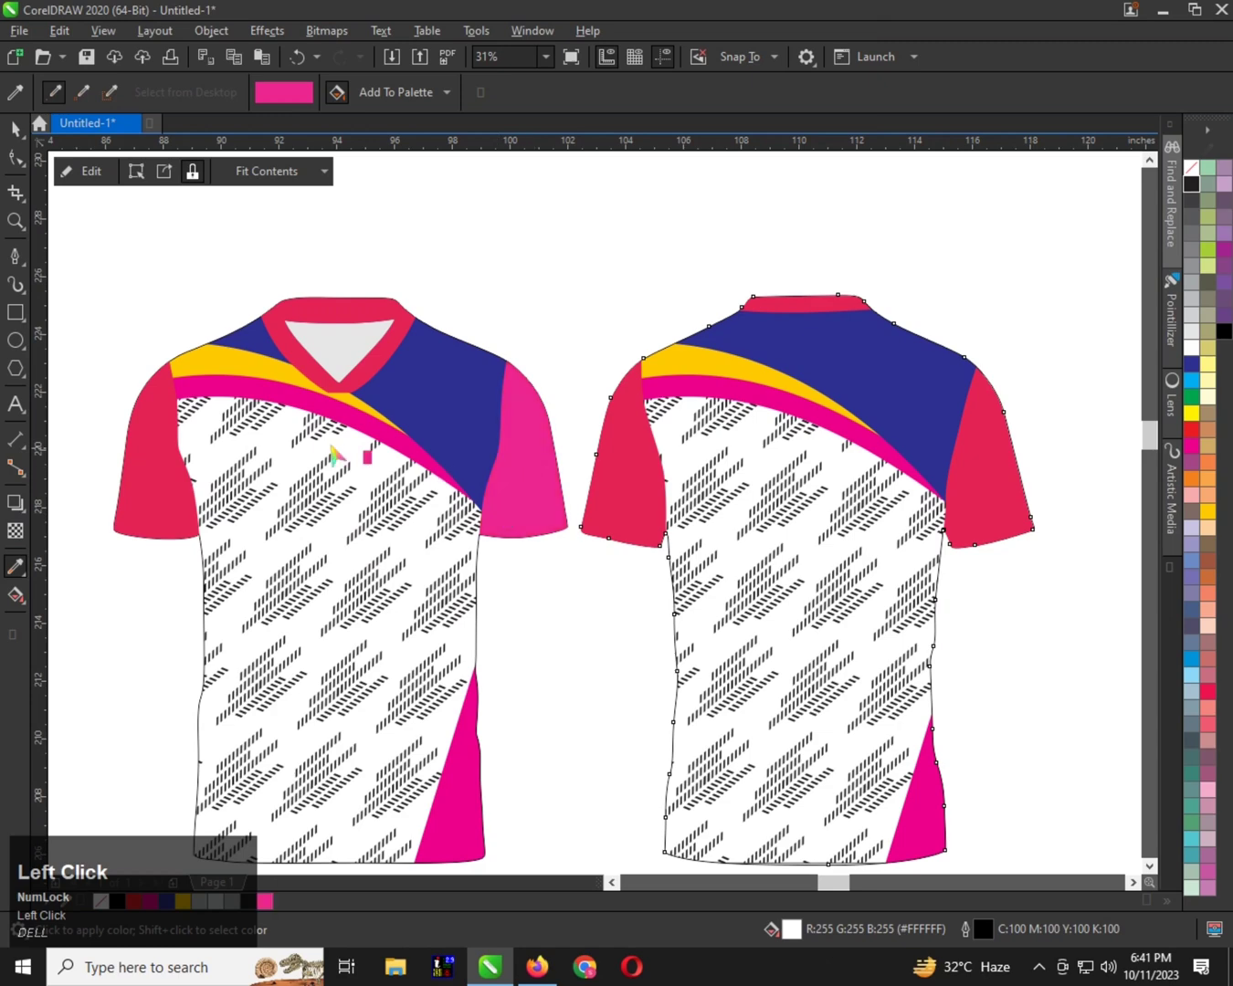
{"action": "left_click", "coordinate": [178, 467]}
{"action": "scroll", "coordinate": [310, 370], "scroll_direction": "up", "scroll_amount": 1}
{"action": "left_click", "coordinate": [291, 374]}
{"action": "scroll", "coordinate": [270, 379], "scroll_direction": "down", "scroll_amount": 1}
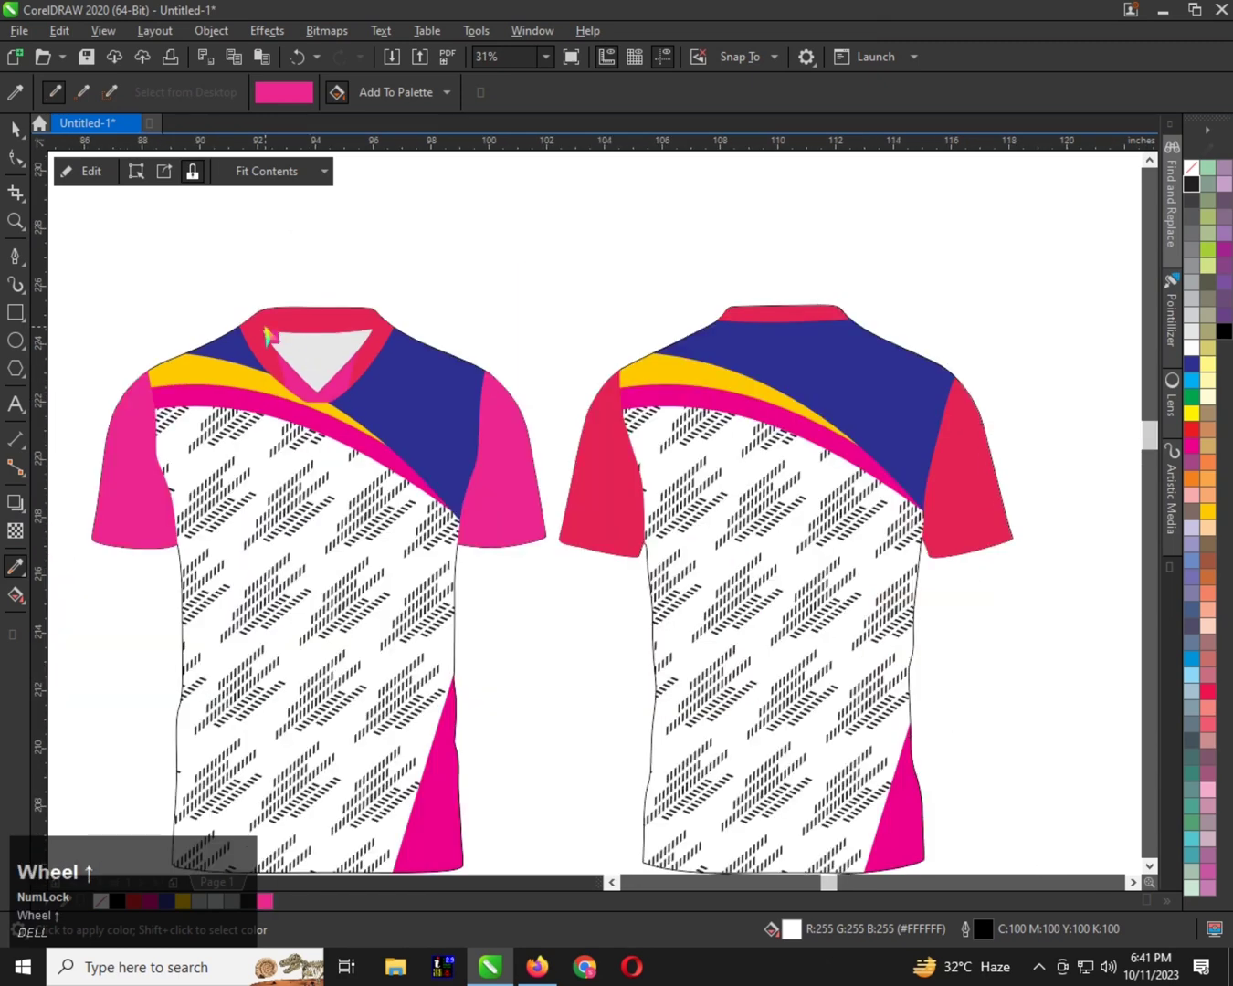
{"action": "scroll", "coordinate": [270, 322], "scroll_direction": "up", "scroll_amount": 1}
{"action": "left_click", "coordinate": [252, 341]}
Apply the sampled magenta to both sleeves and the collar of the back jersey
{"action": "scroll", "coordinate": [154, 454], "scroll_direction": "down", "scroll_amount": 1}
{"action": "scroll", "coordinate": [404, 494], "scroll_direction": "up", "scroll_amount": 1}
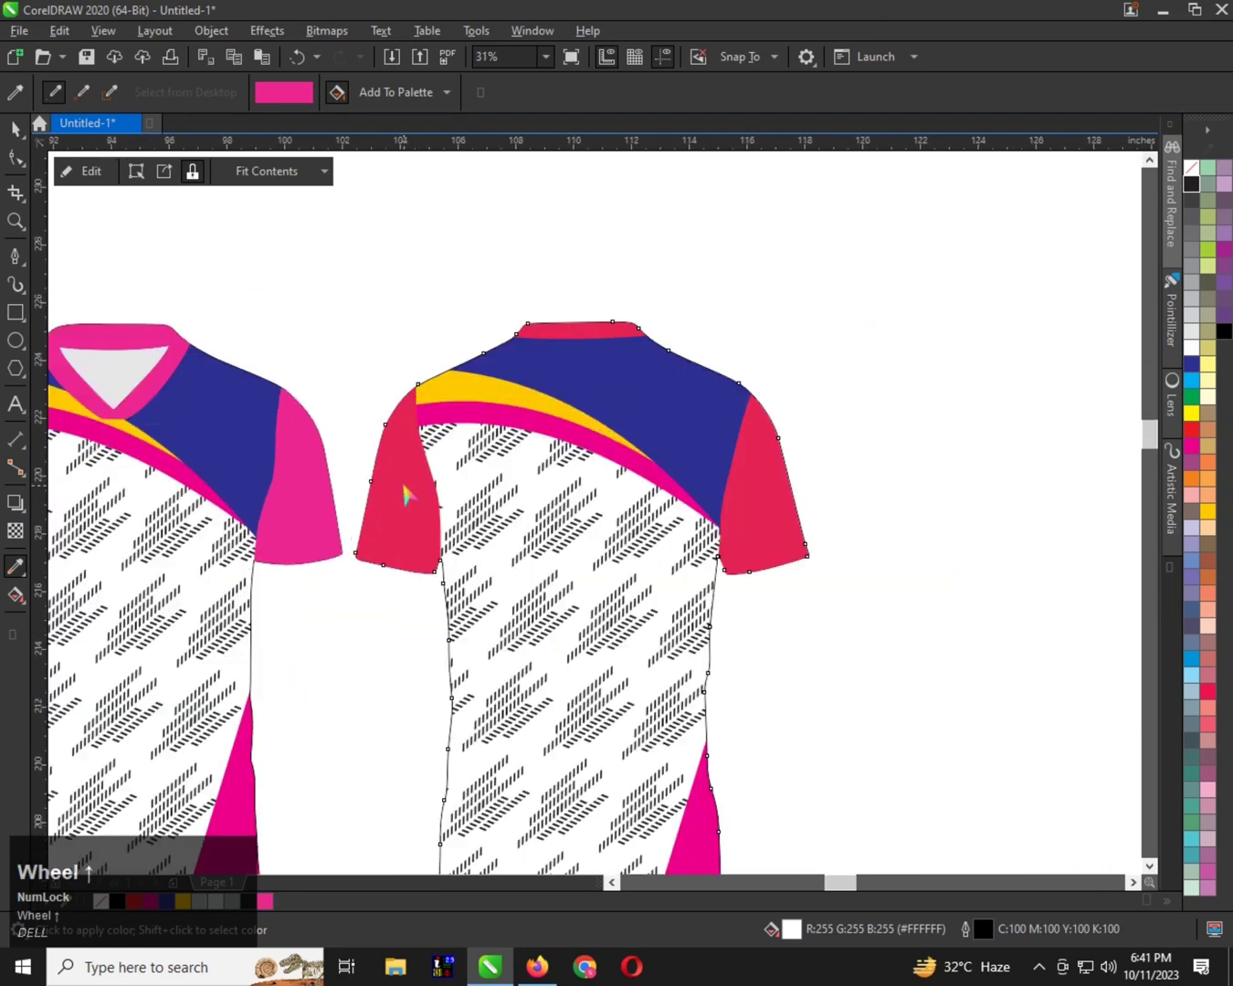
{"action": "left_click", "coordinate": [404, 495]}
{"action": "left_click", "coordinate": [746, 498]}
{"action": "scroll", "coordinate": [573, 334], "scroll_direction": "up", "scroll_amount": 1}
{"action": "left_click", "coordinate": [572, 340]}
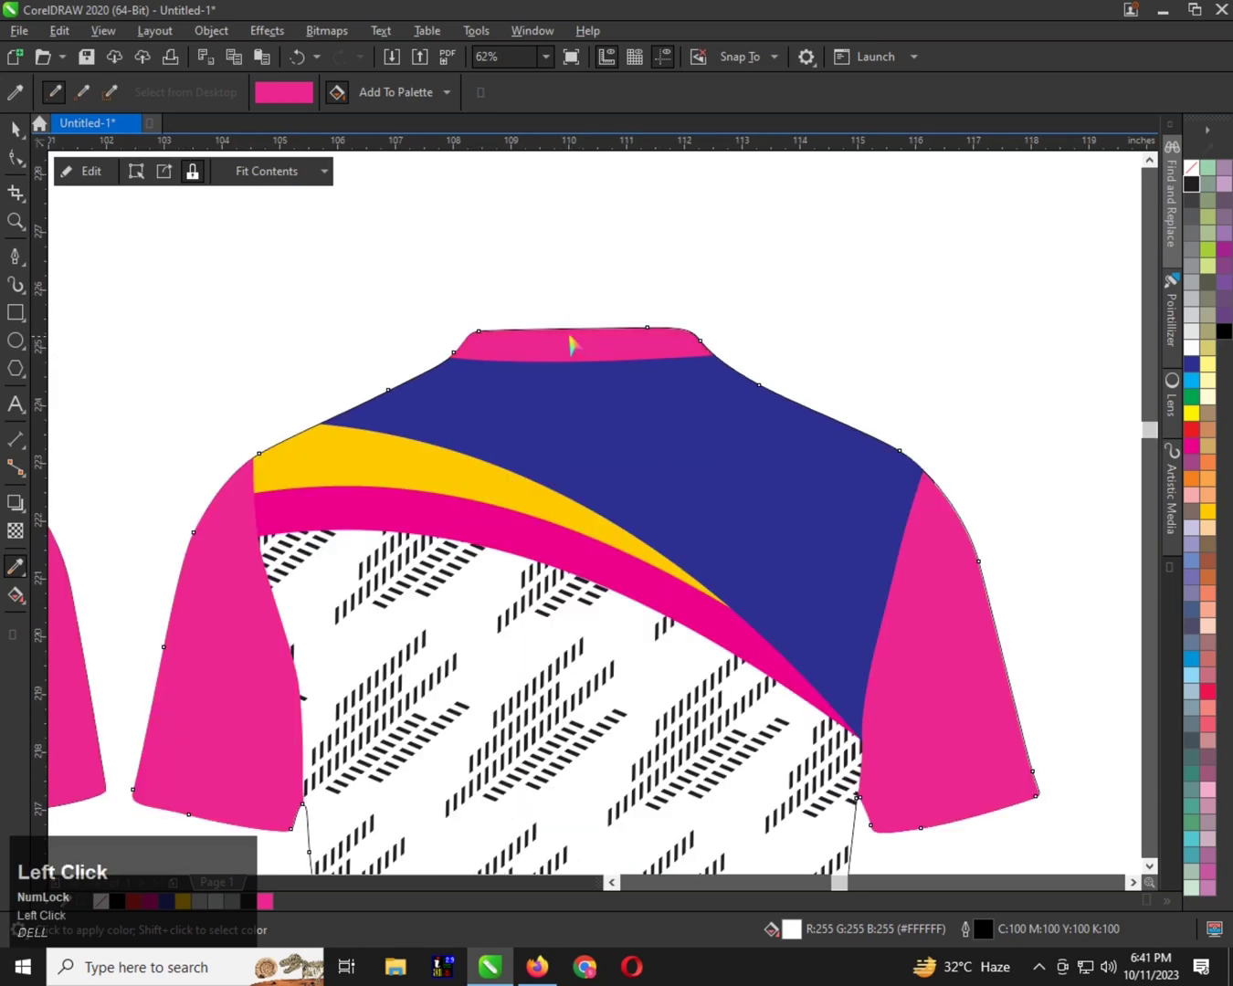
Select the front and back jerseys' PowerClip shapes together and send them behind all other objects
{"action": "scroll", "coordinate": [567, 343], "scroll_direction": "down", "scroll_amount": 1}
{"action": "scroll", "coordinate": [567, 344], "scroll_direction": "down", "scroll_amount": 1}
{"action": "key", "text": "space"}
{"action": "left_click", "coordinate": [376, 462]}
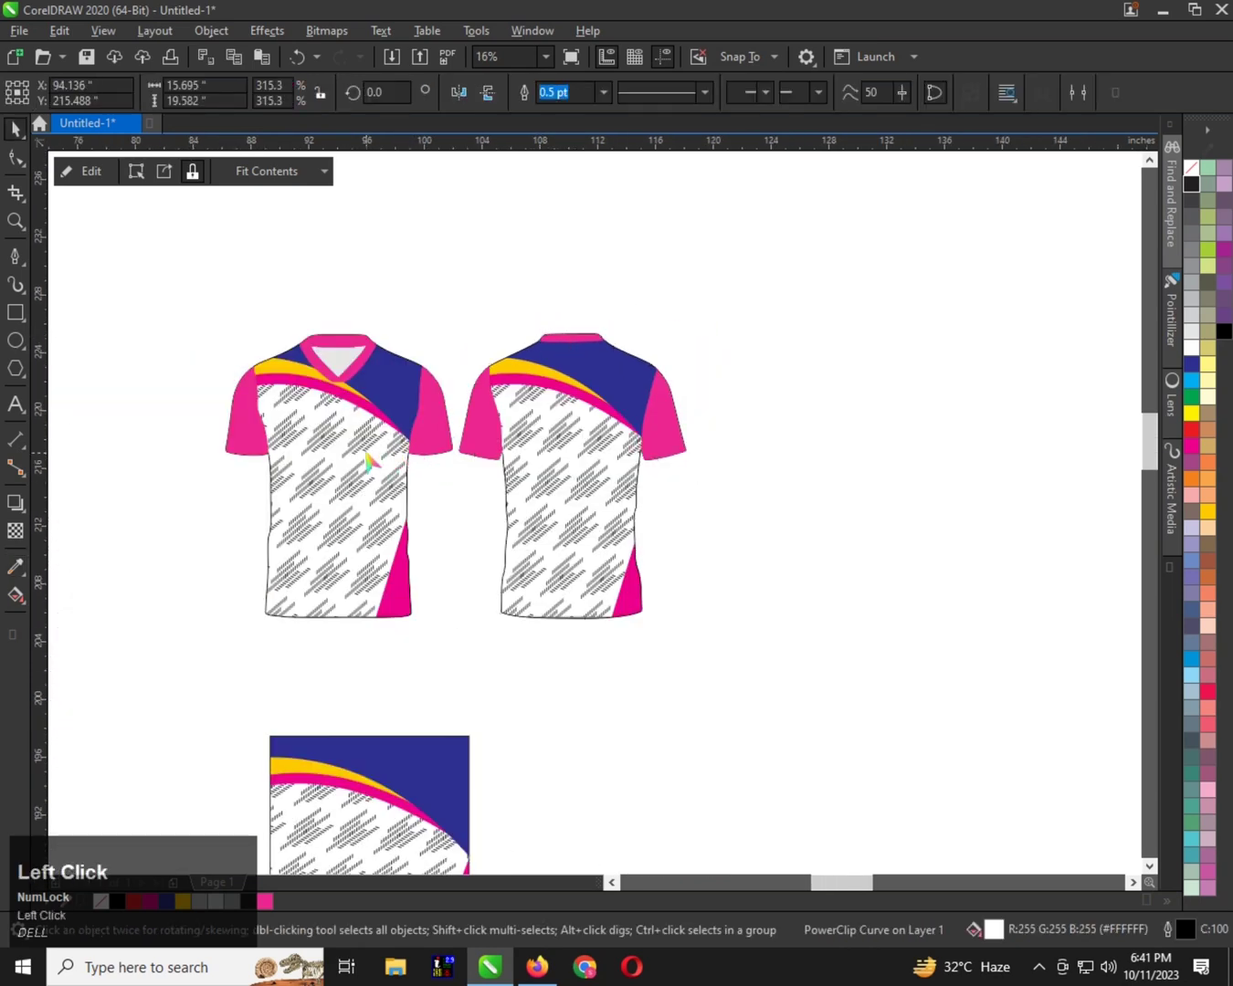
{"action": "left_click", "coordinate": [550, 456], "text": "shift"}
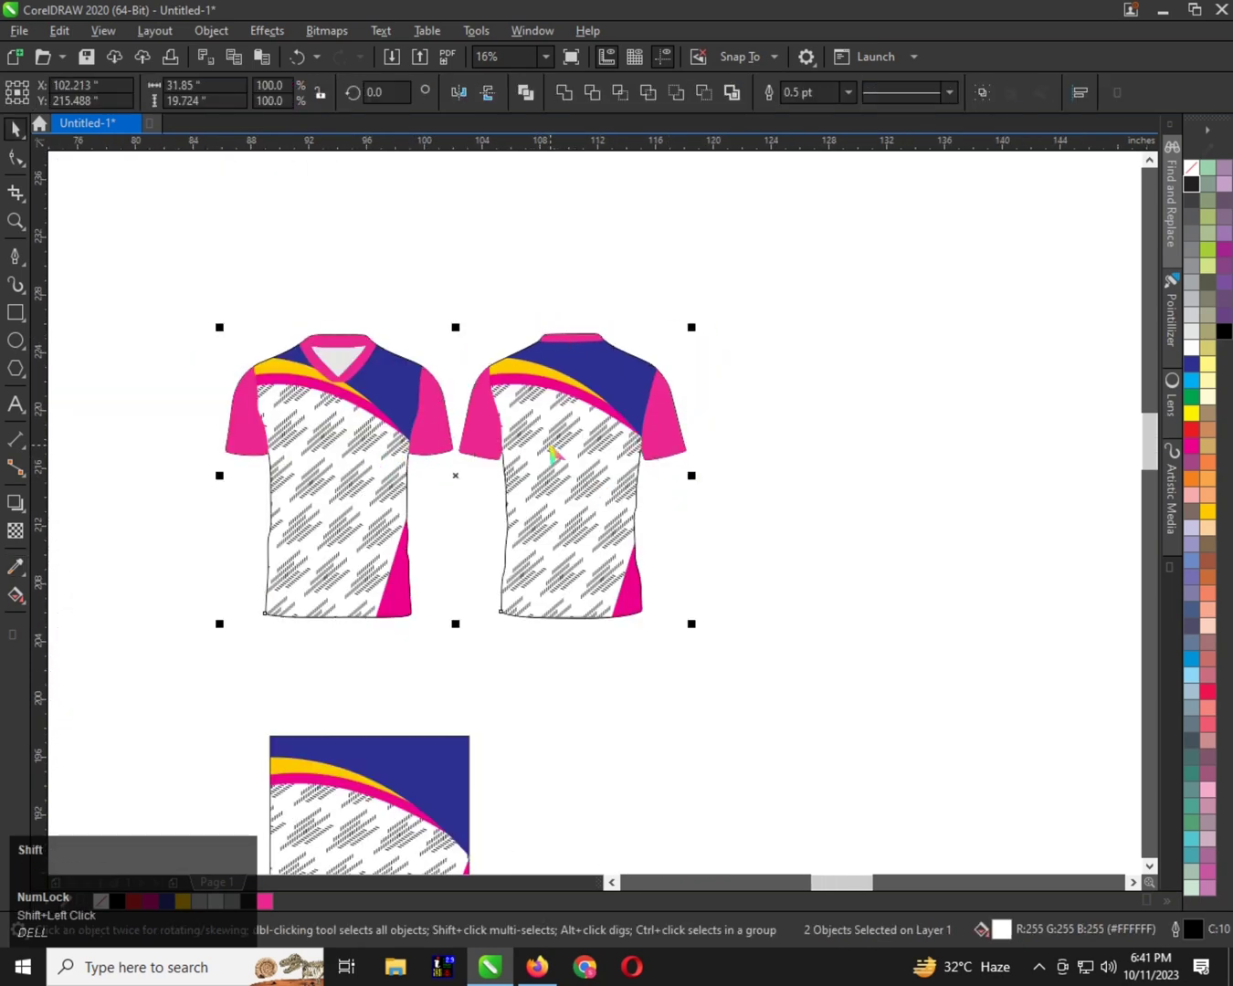
{"action": "key", "text": "shift+Page_Down"}
Bring the fabric shading groups of both jerseys in front of all other objects
{"action": "left_click", "coordinate": [391, 482]}
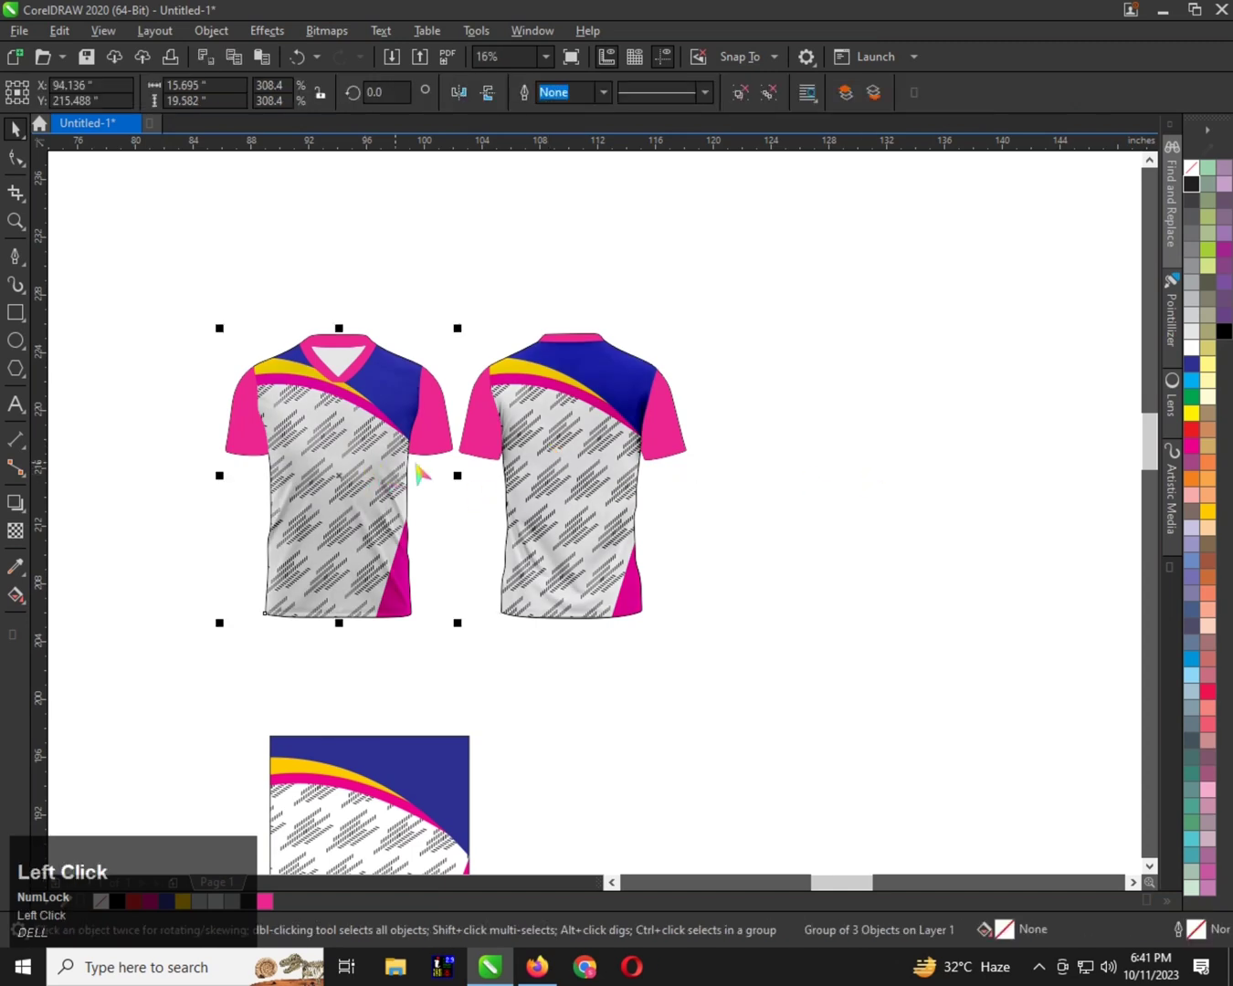
{"action": "left_click", "coordinate": [548, 496], "text": "shift"}
{"action": "key", "text": "shift+Page_Up"}
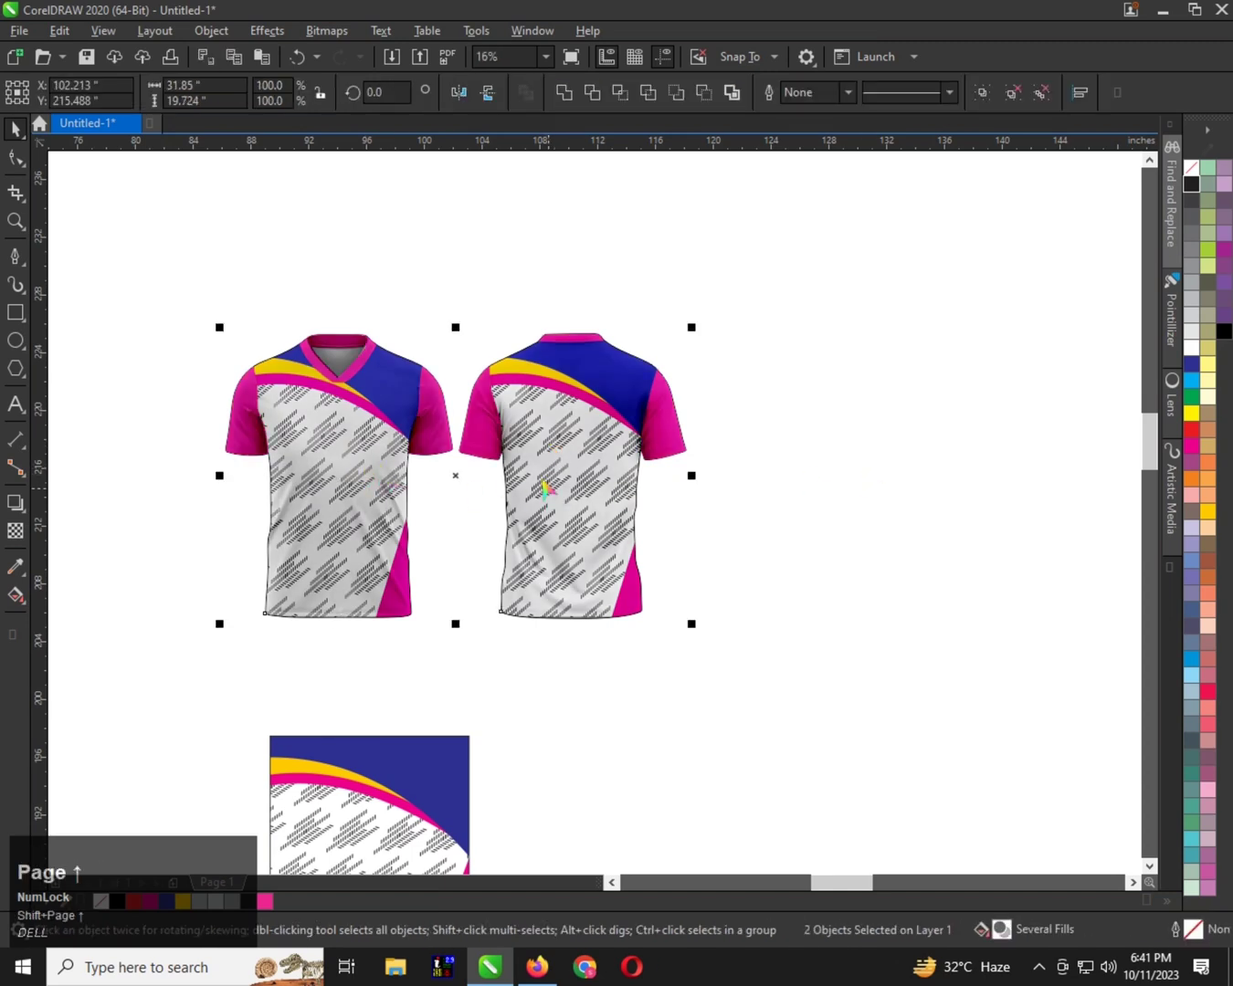
Move the standalone rectangular layout from below the jerseys to the empty area beside the back jersey
{"action": "left_click", "coordinate": [382, 766]}
{"action": "scroll", "coordinate": [386, 731], "scroll_direction": "down", "scroll_amount": 1}
{"action": "left_click_drag", "start_coordinate": [380, 782], "coordinate": [627, 587]}
Examine the shading and design placement on the front and back jersey mockups up close
{"action": "scroll", "coordinate": [383, 584], "scroll_direction": "up", "scroll_amount": 5}
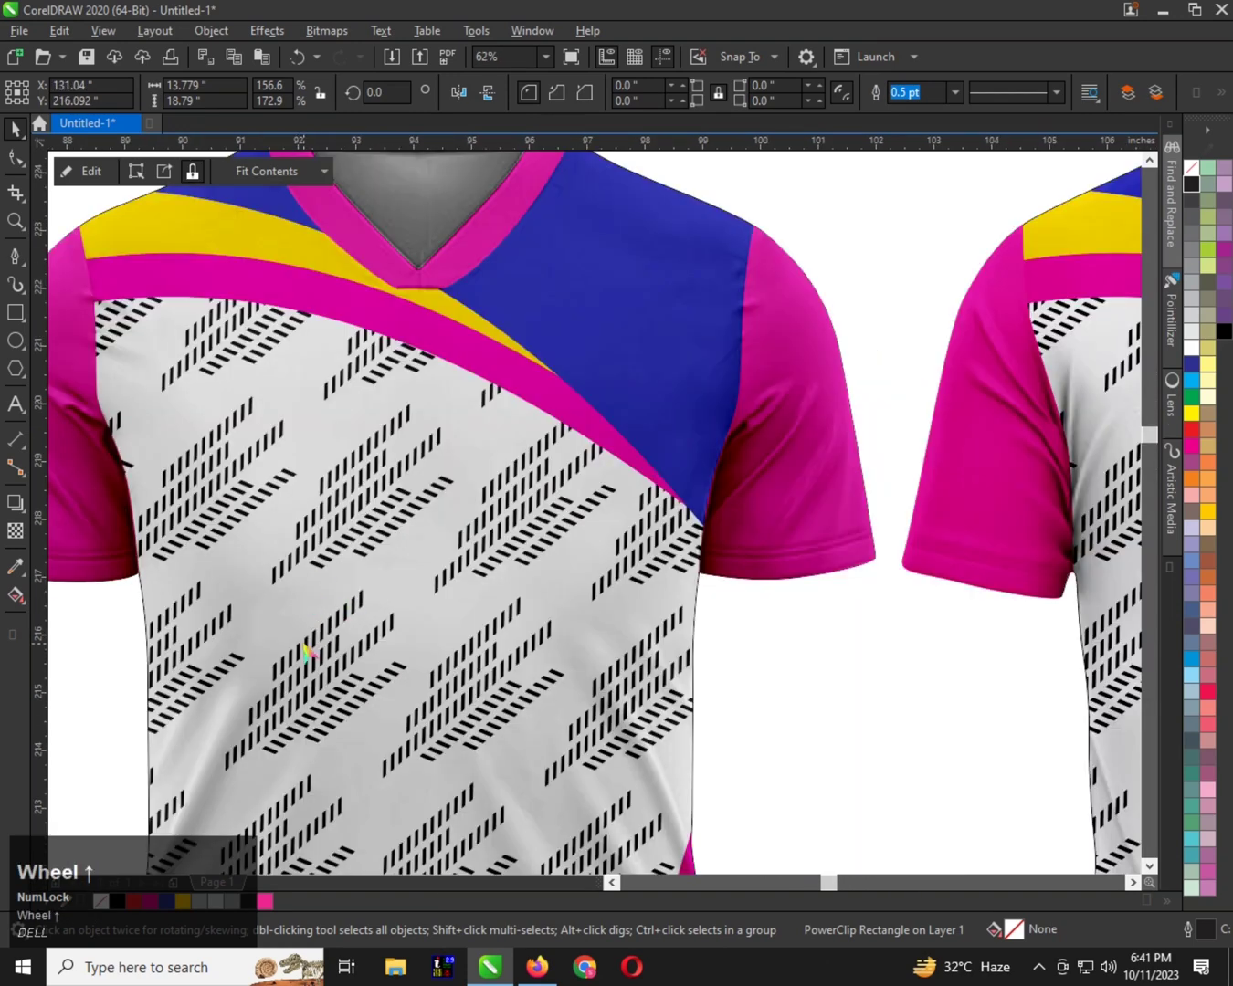
{"action": "scroll", "coordinate": [293, 519], "scroll_direction": "down", "scroll_amount": 3}
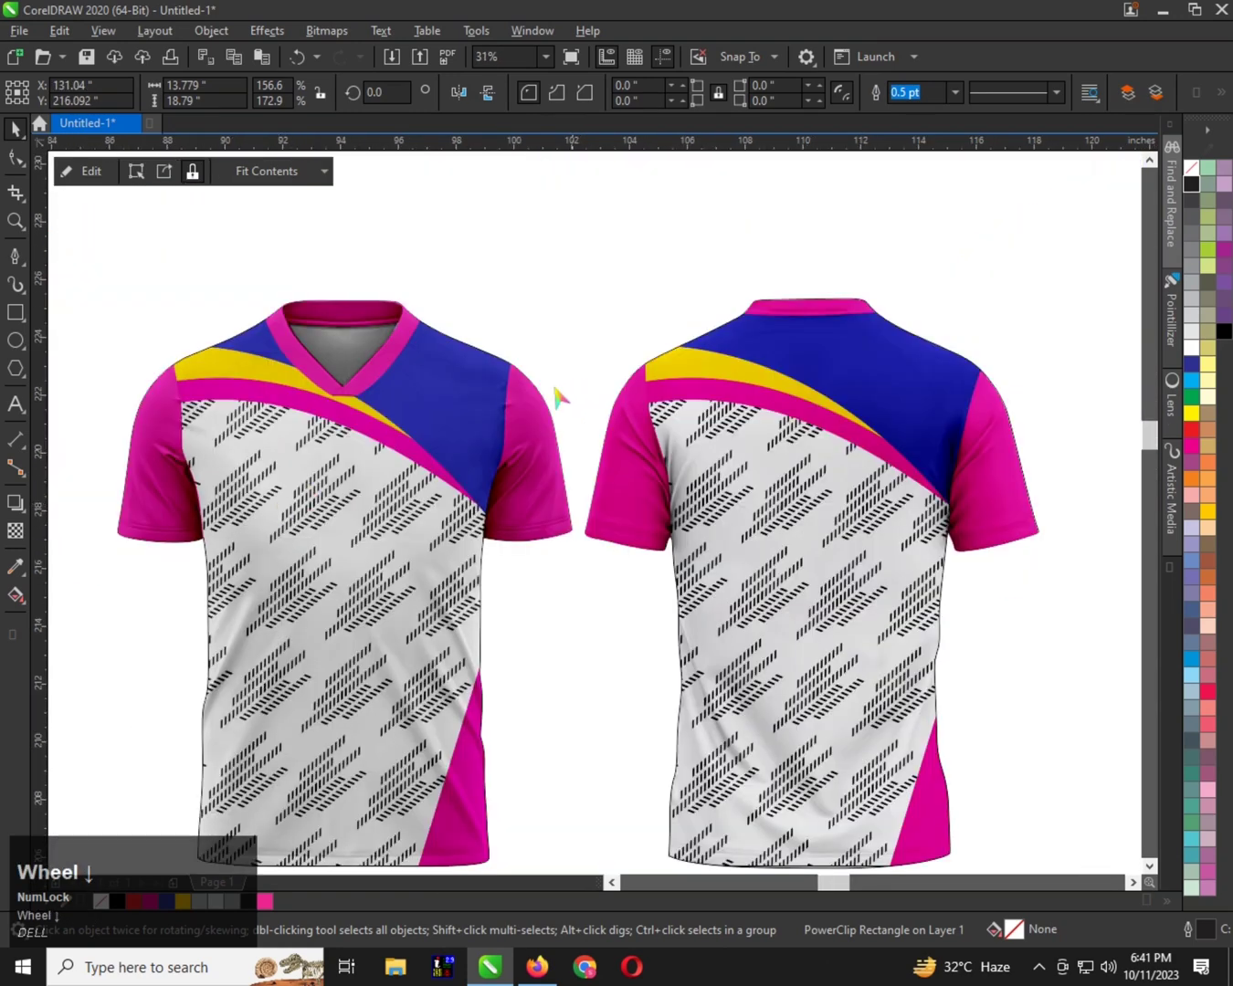
{"action": "scroll", "coordinate": [486, 416], "scroll_direction": "up", "scroll_amount": 1}
{"action": "scroll", "coordinate": [483, 404], "scroll_direction": "up", "scroll_amount": 1}
{"action": "scroll", "coordinate": [399, 443], "scroll_direction": "down", "scroll_amount": 3}
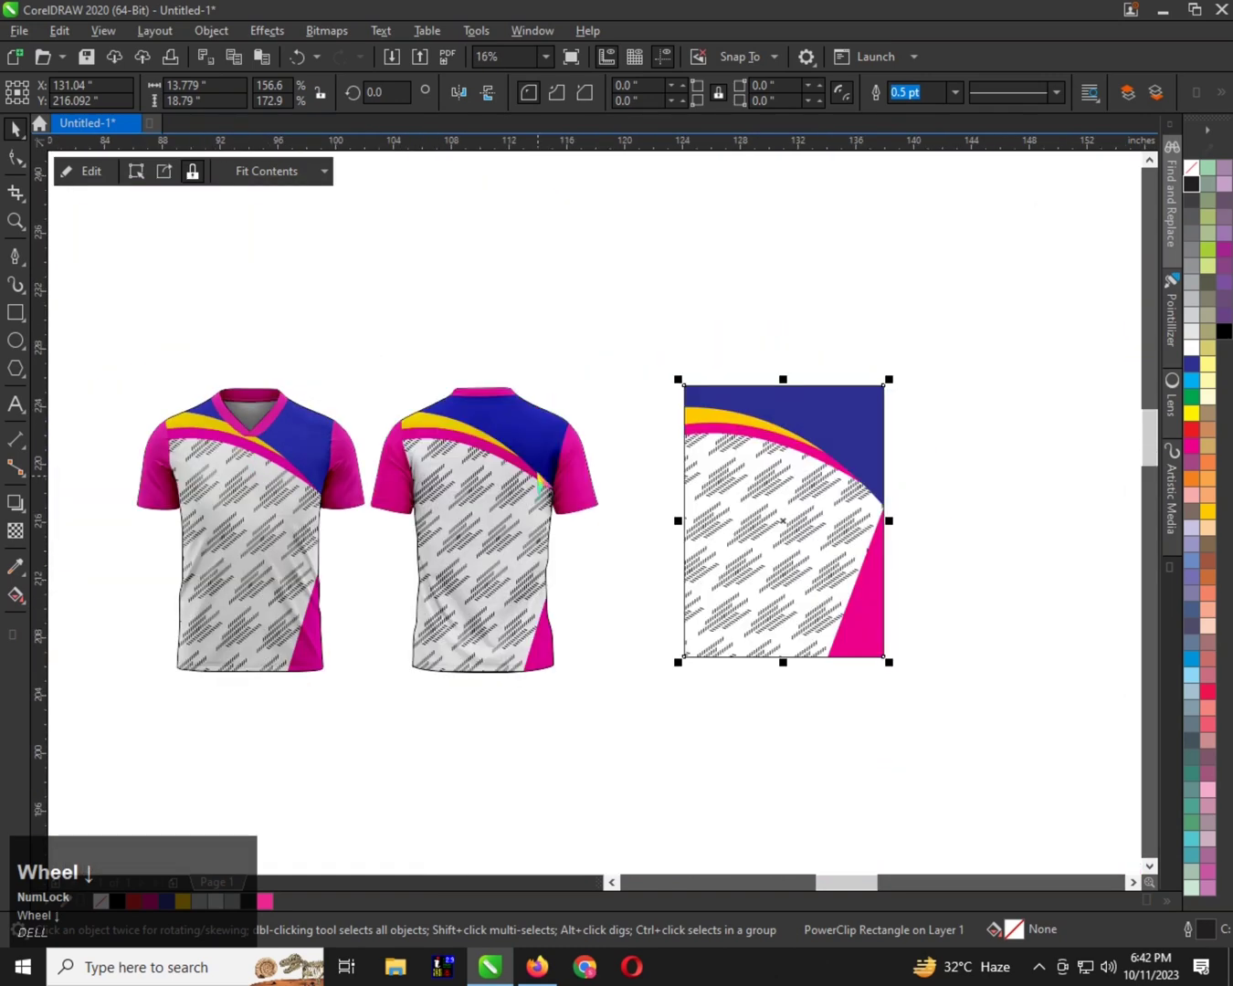
{"action": "scroll", "coordinate": [449, 470], "scroll_direction": "up", "scroll_amount": 1}
{"action": "scroll", "coordinate": [445, 465], "scroll_direction": "down", "scroll_amount": 1}
{"action": "scroll", "coordinate": [432, 468], "scroll_direction": "up", "scroll_amount": 1}
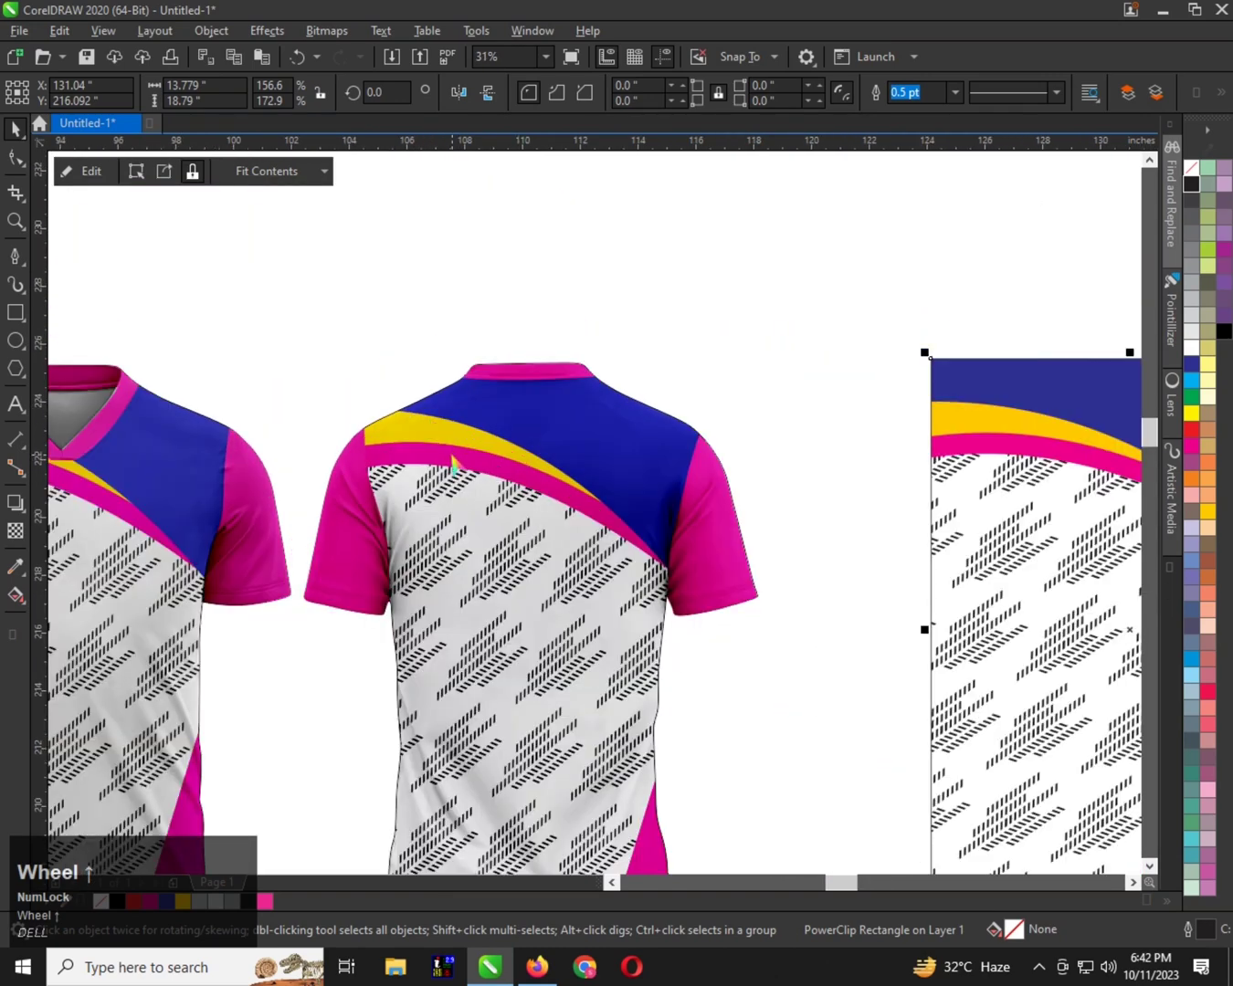
{"action": "scroll", "coordinate": [454, 467], "scroll_direction": "down", "scroll_amount": 1}
{"action": "scroll", "coordinate": [443, 420], "scroll_direction": "up", "scroll_amount": 1}
Add the artistic text "name" above the back jersey in Arial Rounded MT Bold and enlarge it to about 159 pt
{"action": "left_click", "coordinate": [17, 406]}
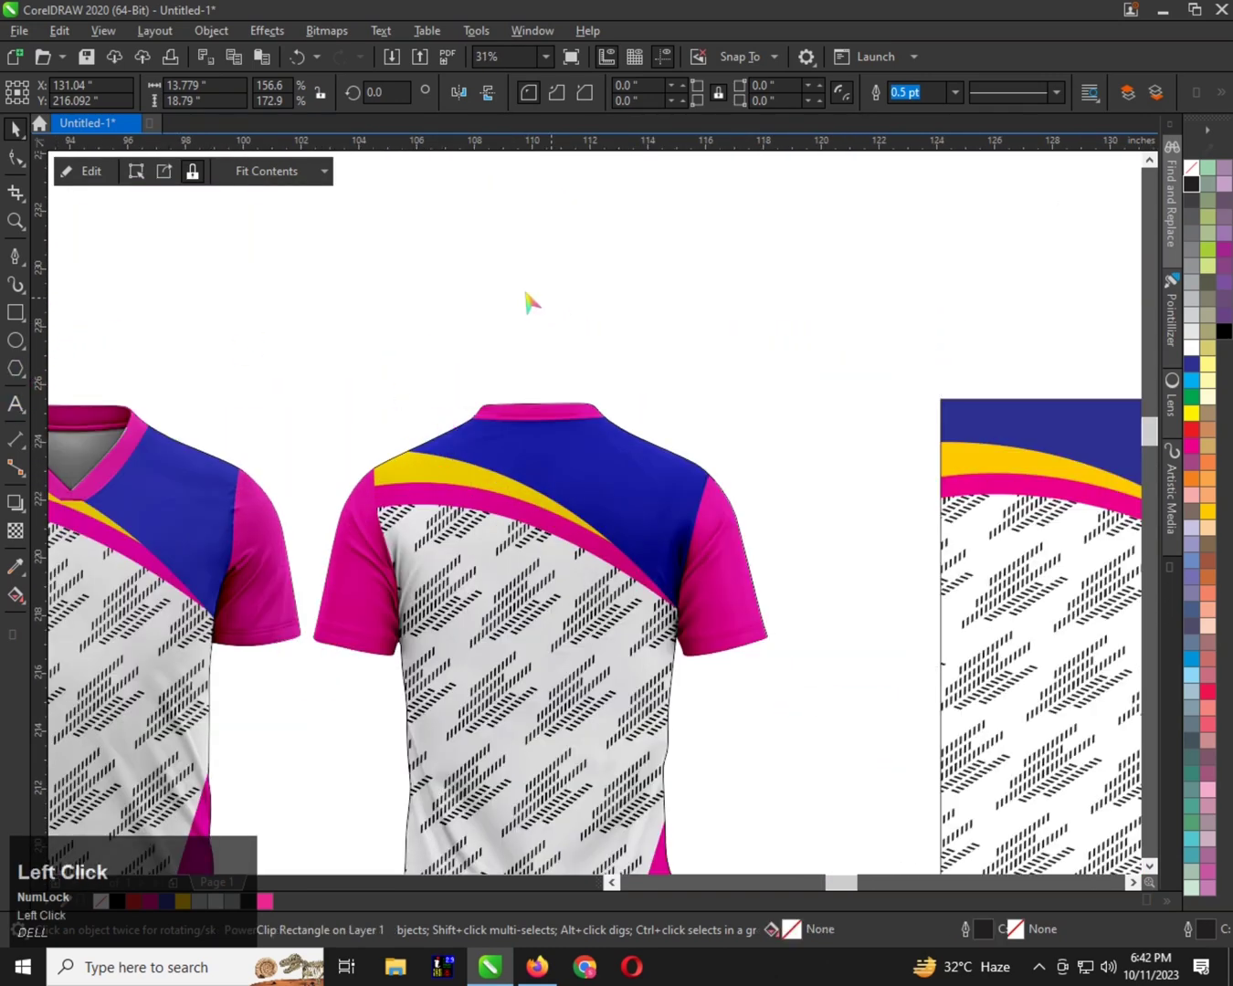
{"action": "left_click", "coordinate": [429, 281]}
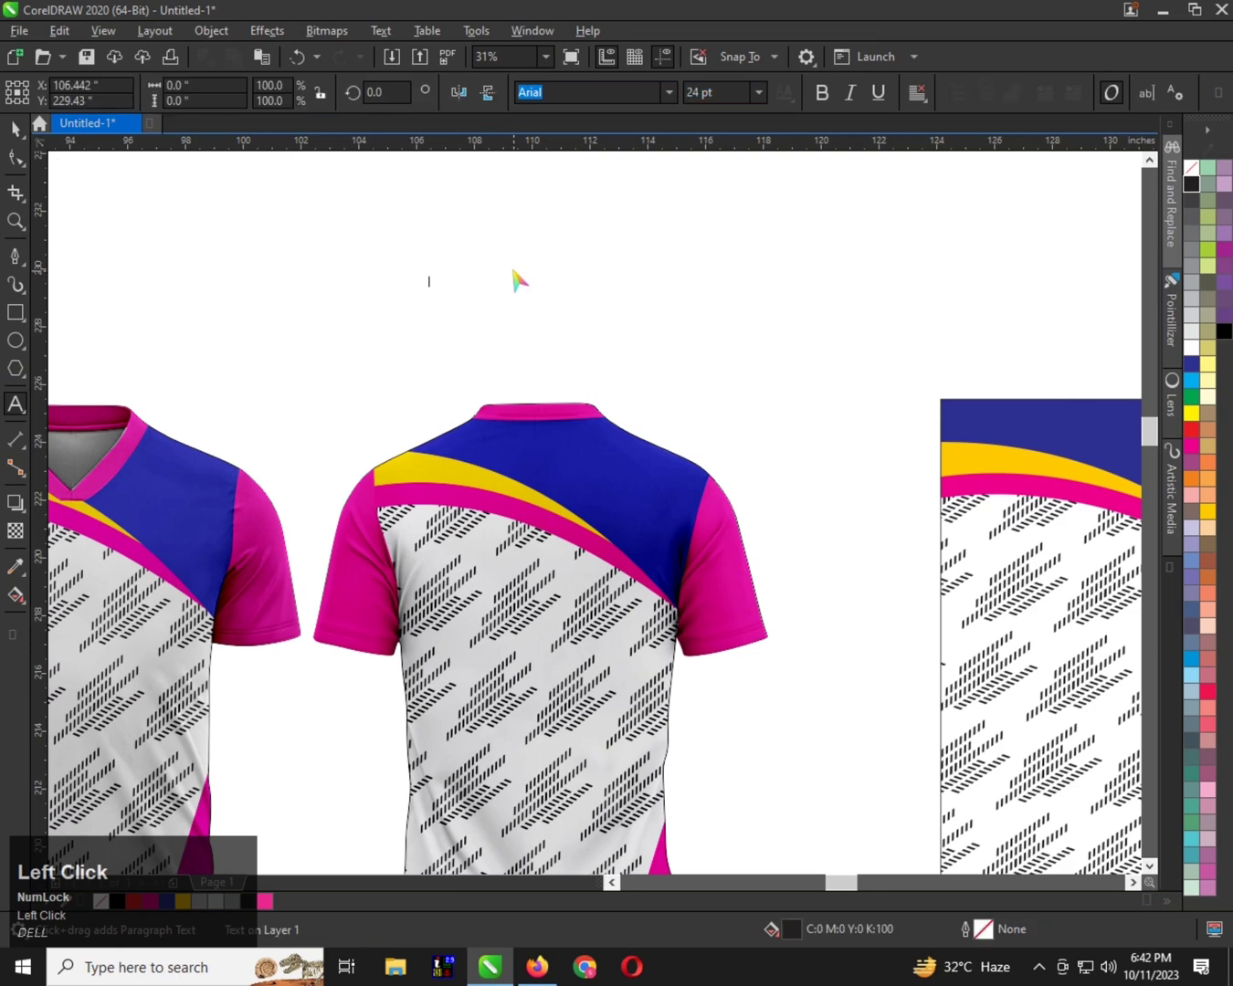
{"action": "type", "text": "NAME"}
{"action": "key", "text": "ctrl+space"}
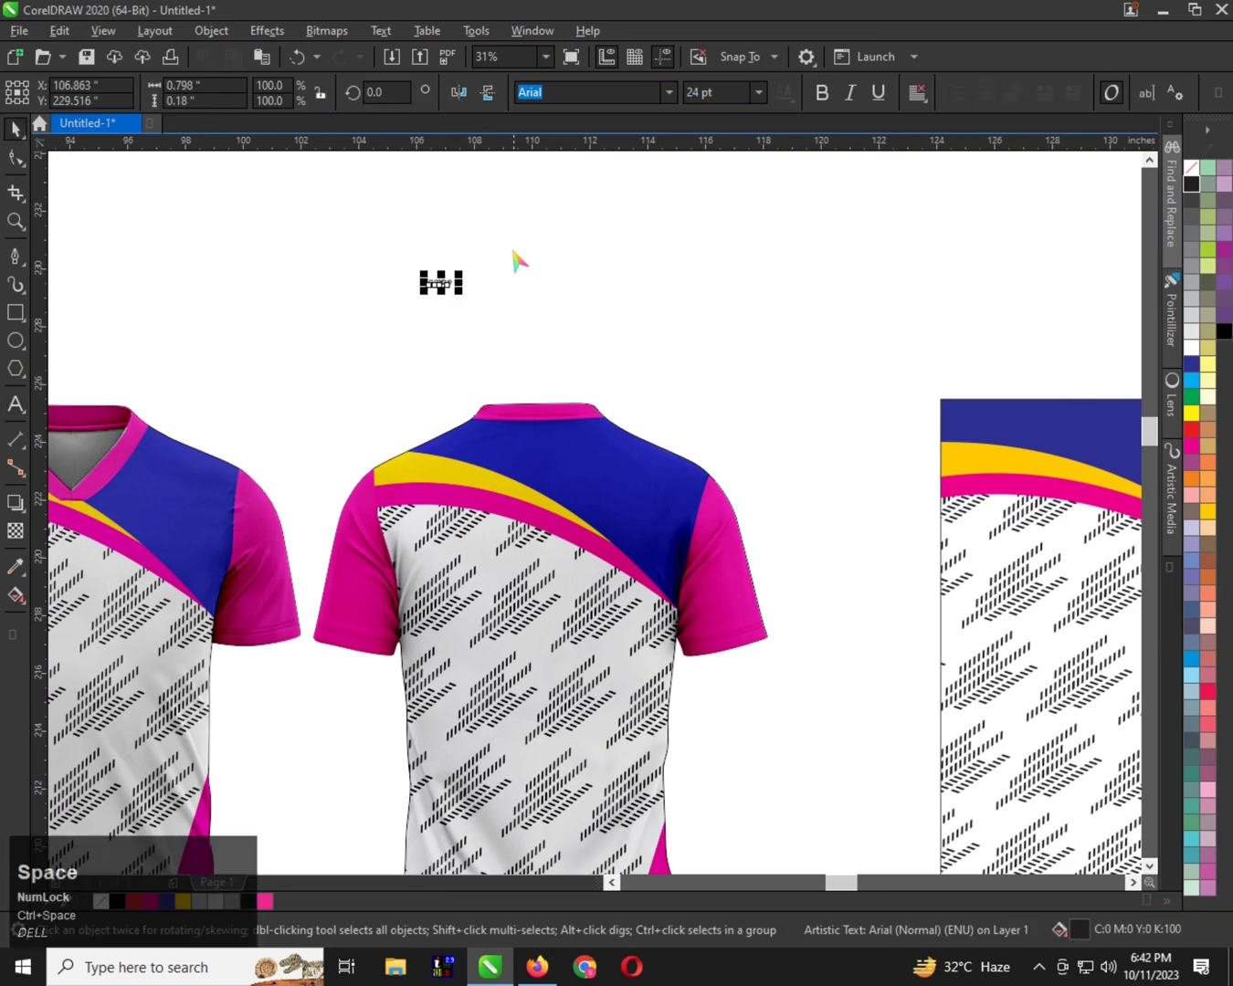
{"action": "left_click", "coordinate": [670, 94]}
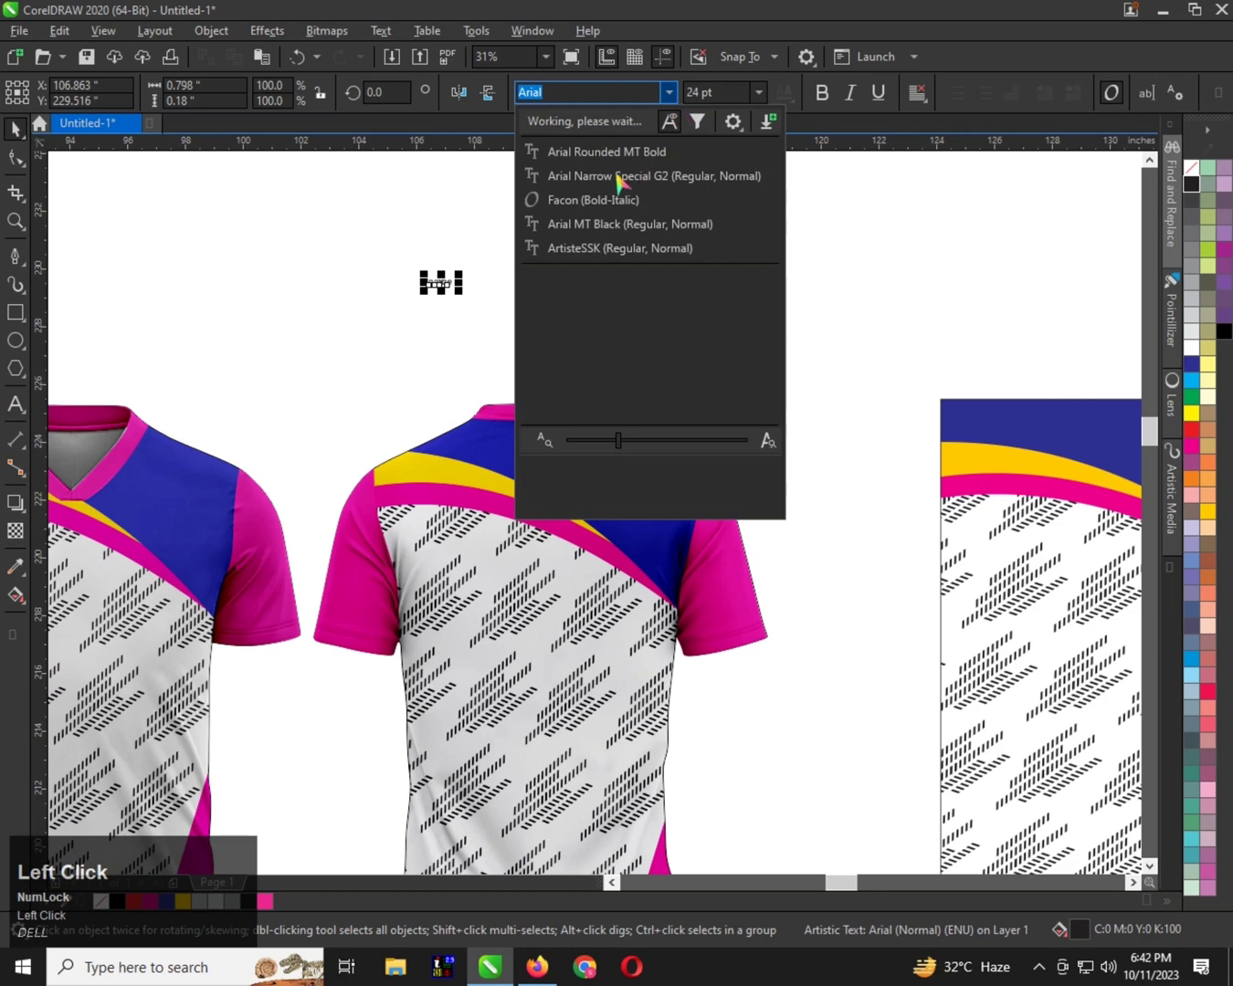
{"action": "left_click", "coordinate": [619, 154]}
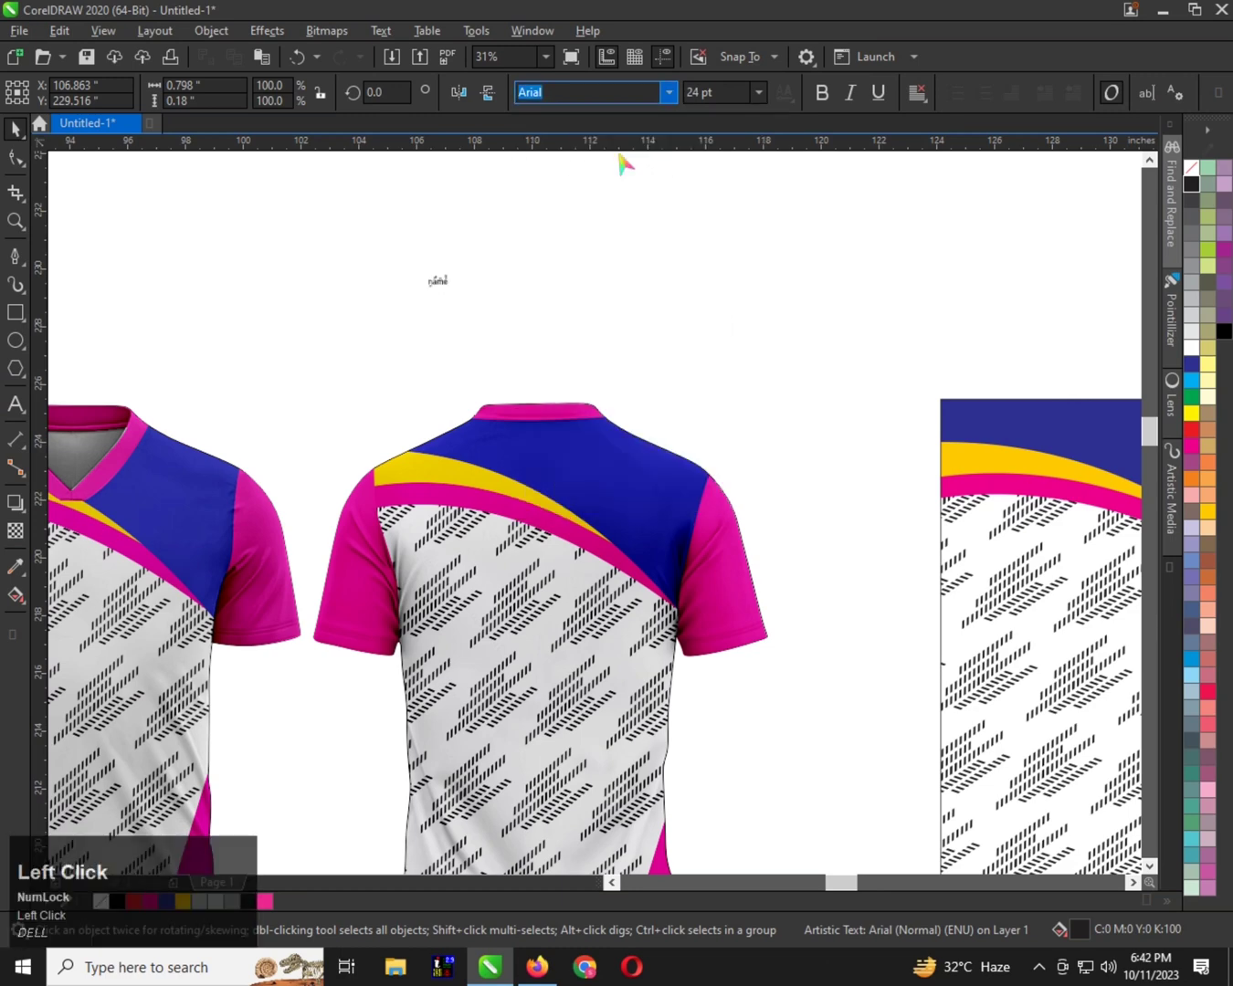
{"action": "left_click_drag", "start_coordinate": [465, 293], "coordinate": [611, 342]}
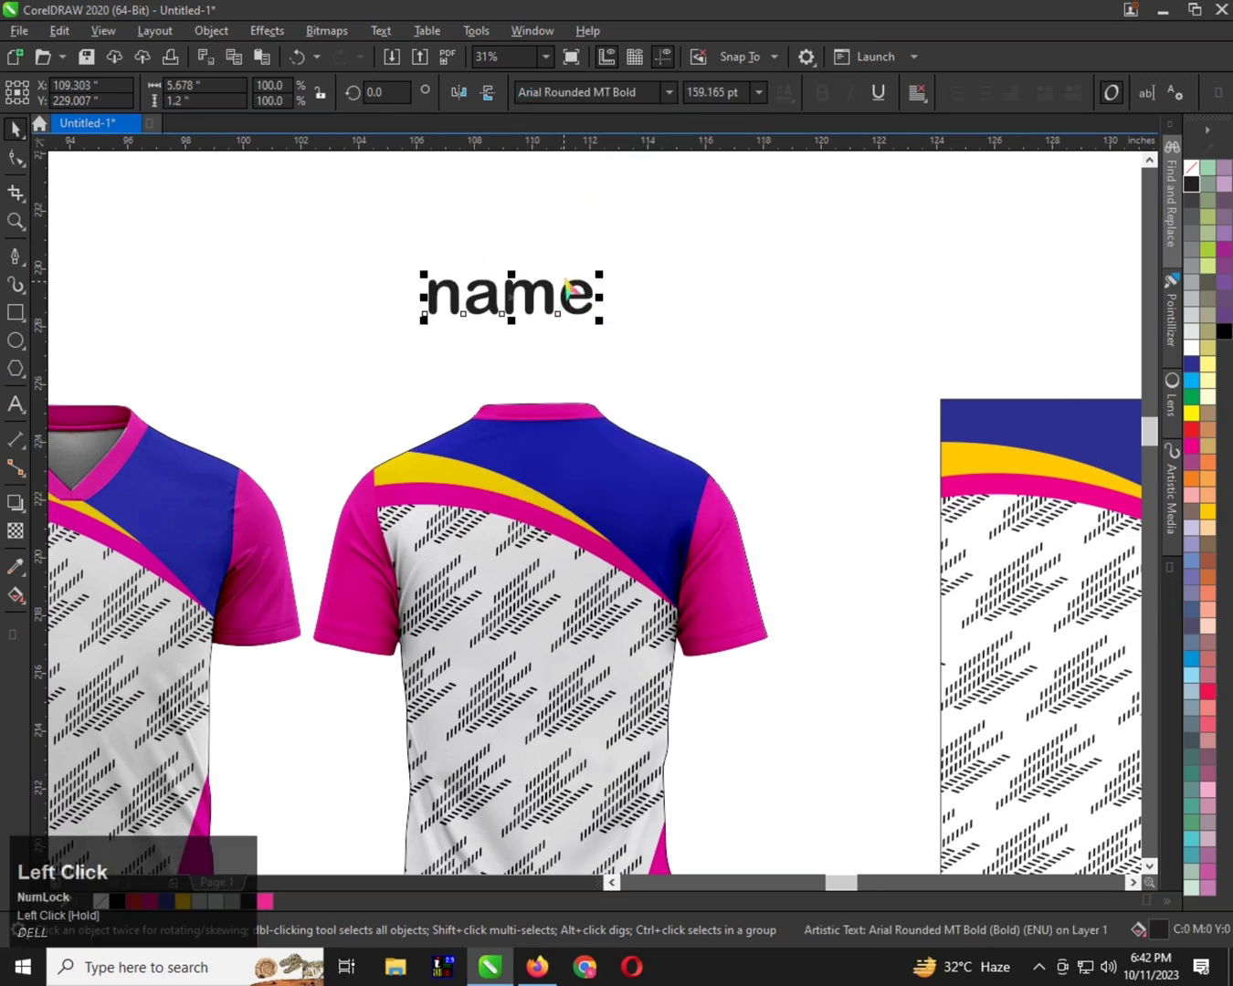
Change the text to UPPERCASE and move it onto the upper body of the back jersey
{"action": "key", "text": "1"}
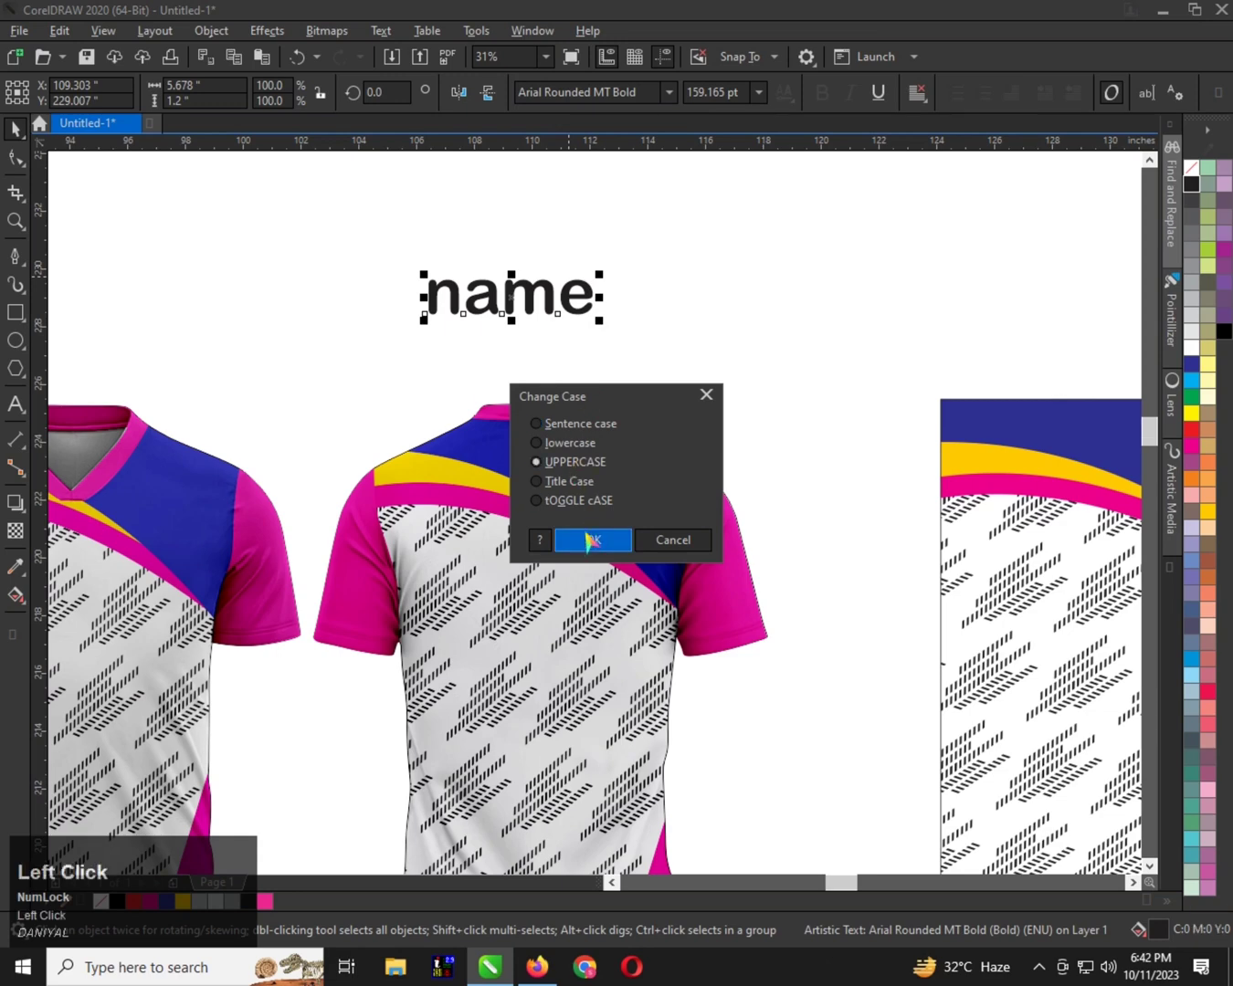
{"action": "left_click", "coordinate": [589, 540]}
{"action": "left_click_drag", "start_coordinate": [566, 306], "coordinate": [590, 549]}
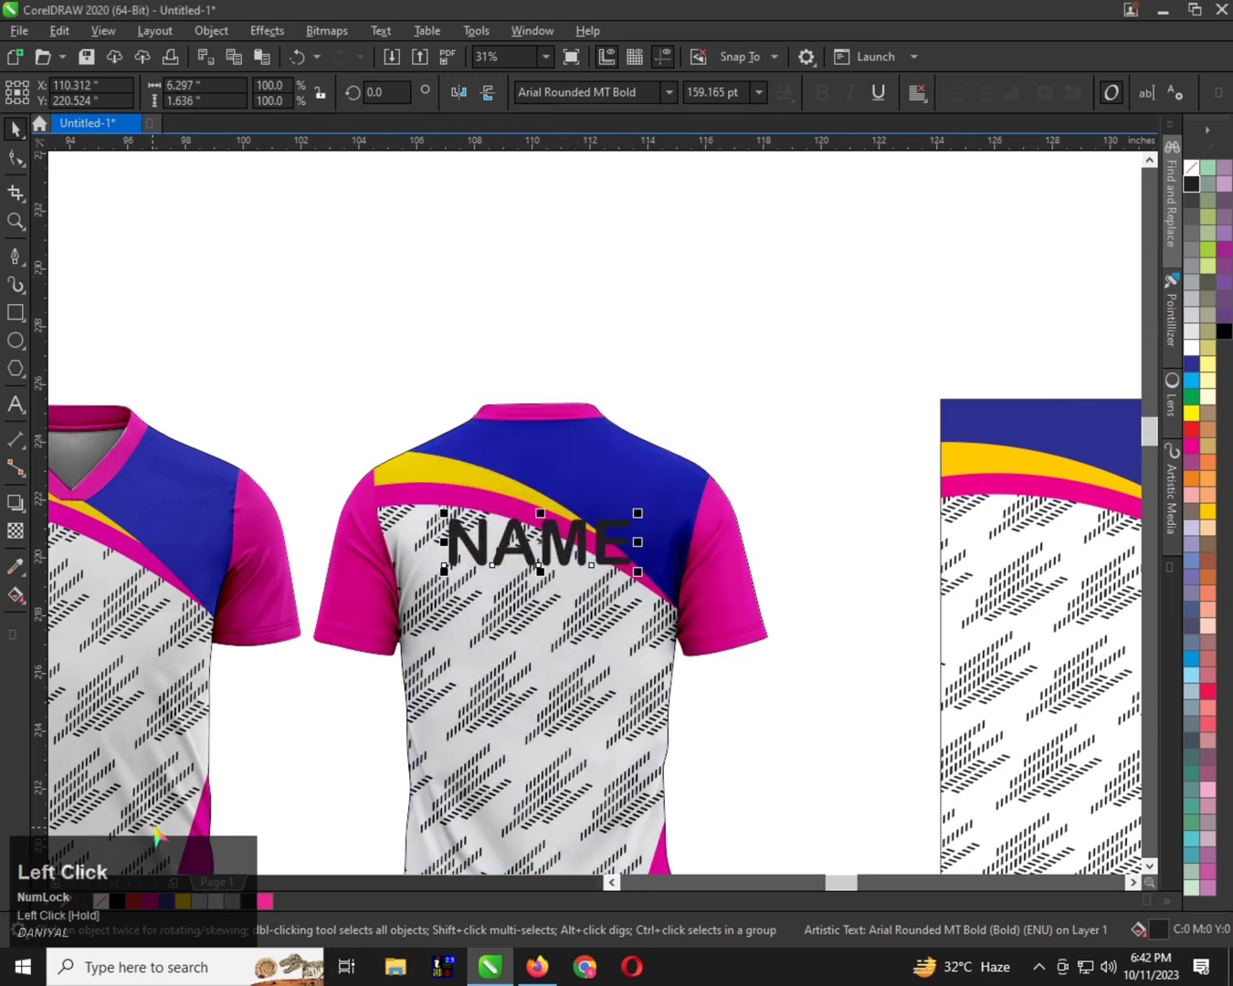
Fill the NAME text with 20% Black and give it a magenta outline
{"action": "left_click", "coordinate": [215, 902]}
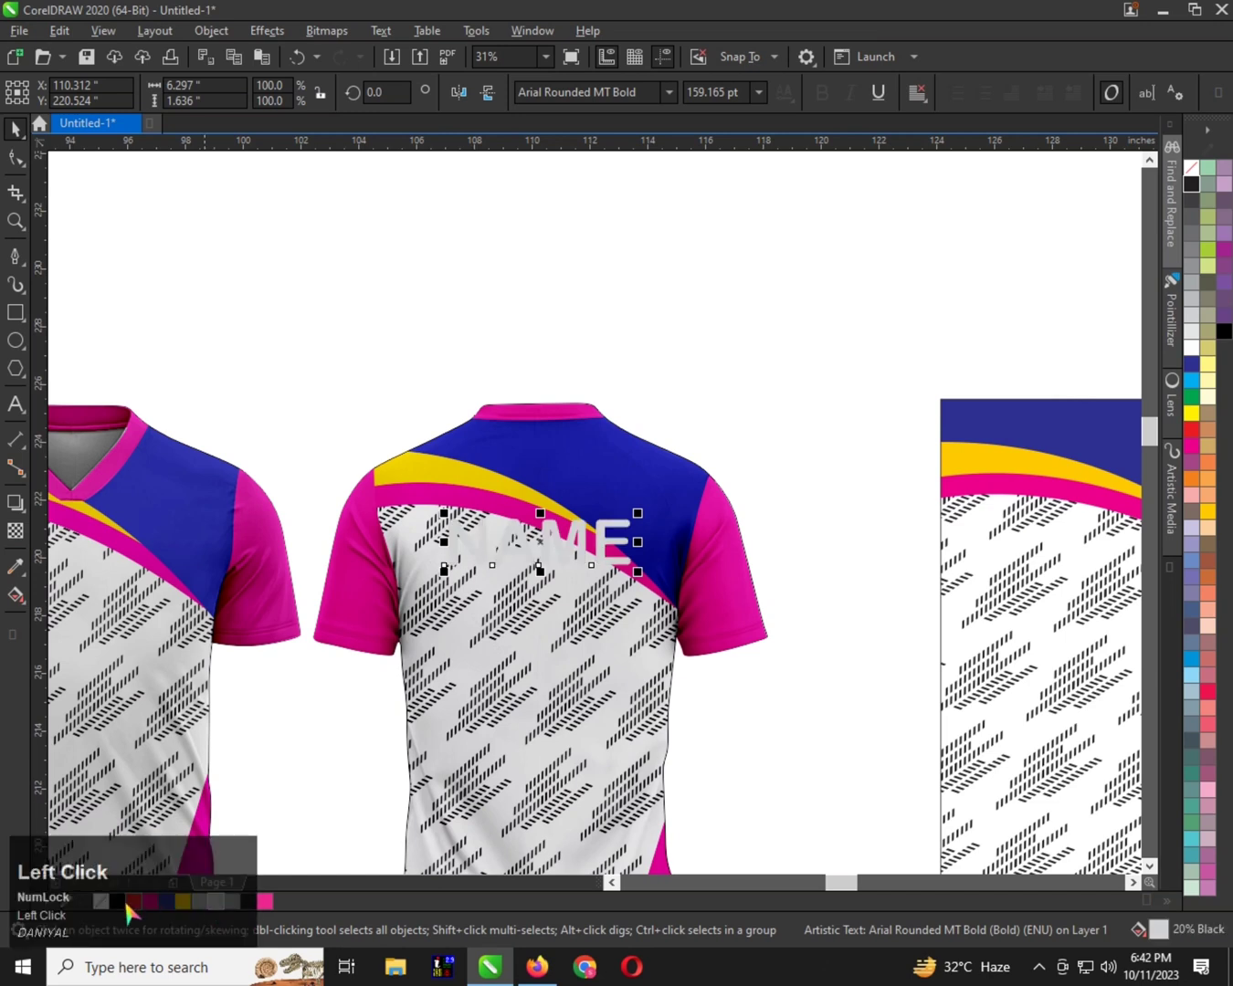
{"action": "right_click", "coordinate": [181, 904]}
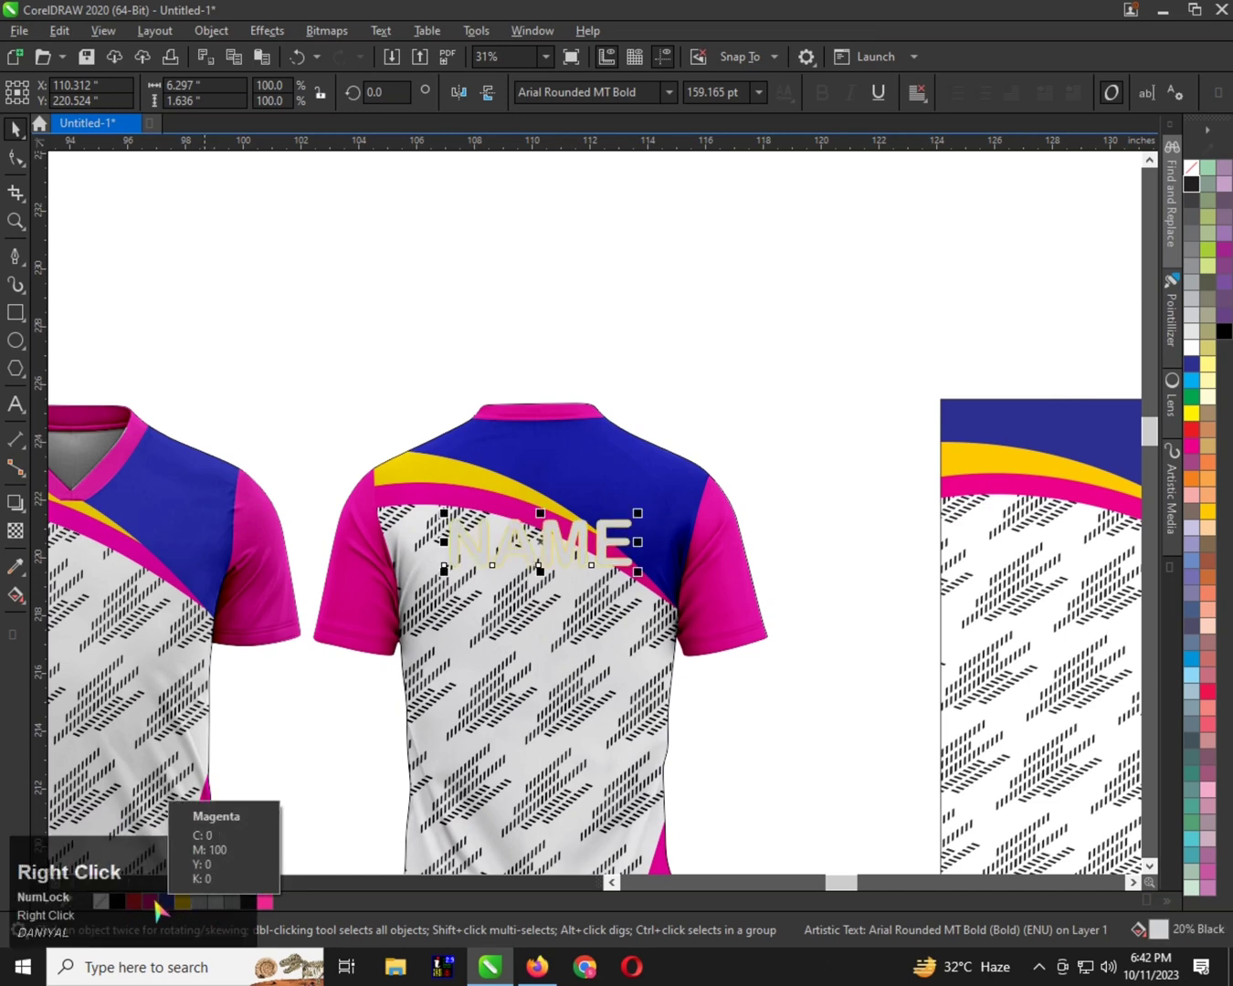
{"action": "right_click", "coordinate": [153, 903]}
Set the NAME outline to 22 points with round corners, placed behind the fill and scaled with the object
{"action": "key", "text": "F12"}
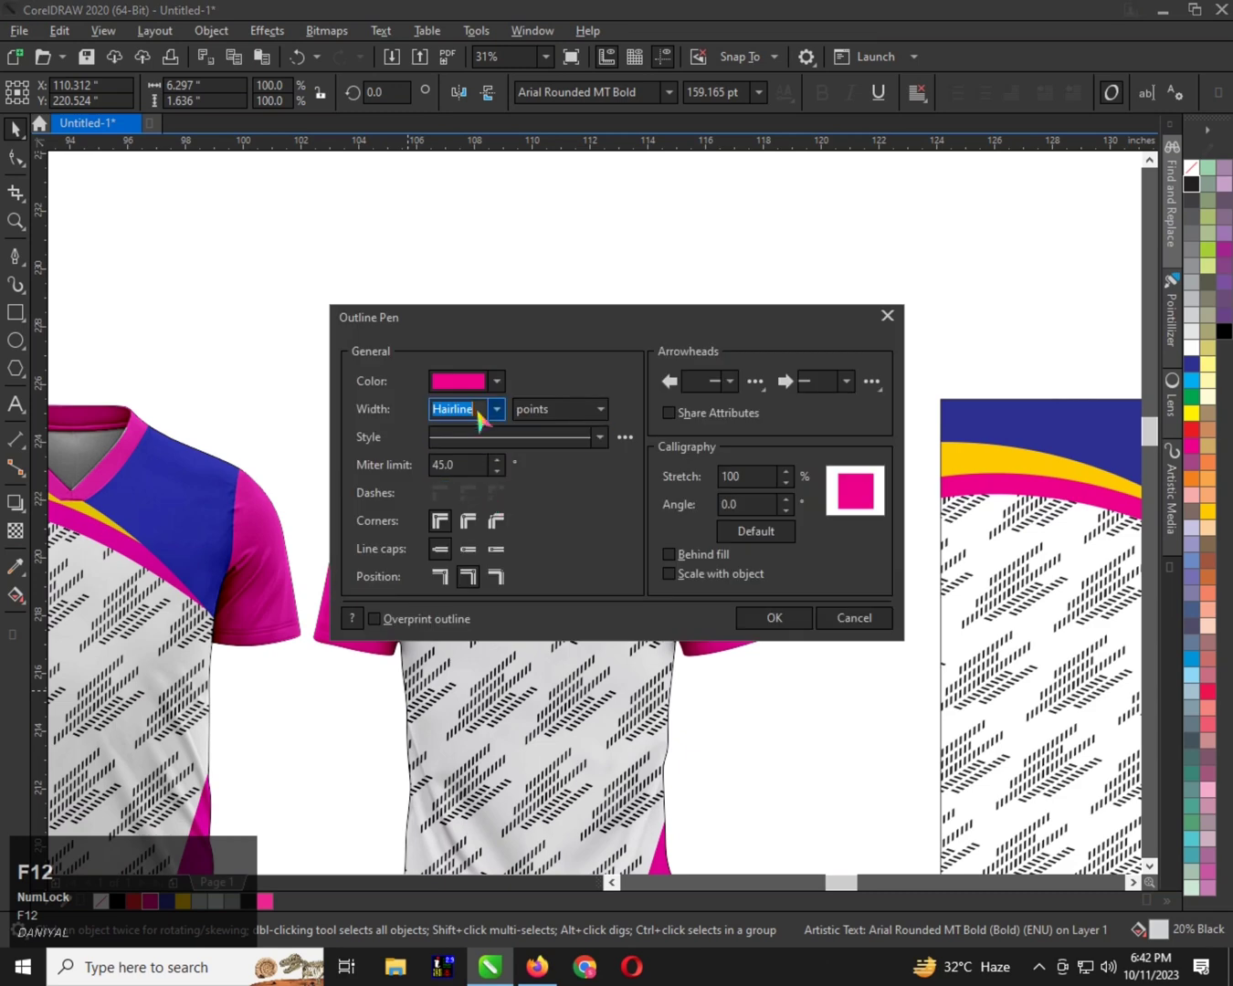
{"action": "type", "text": "22"}
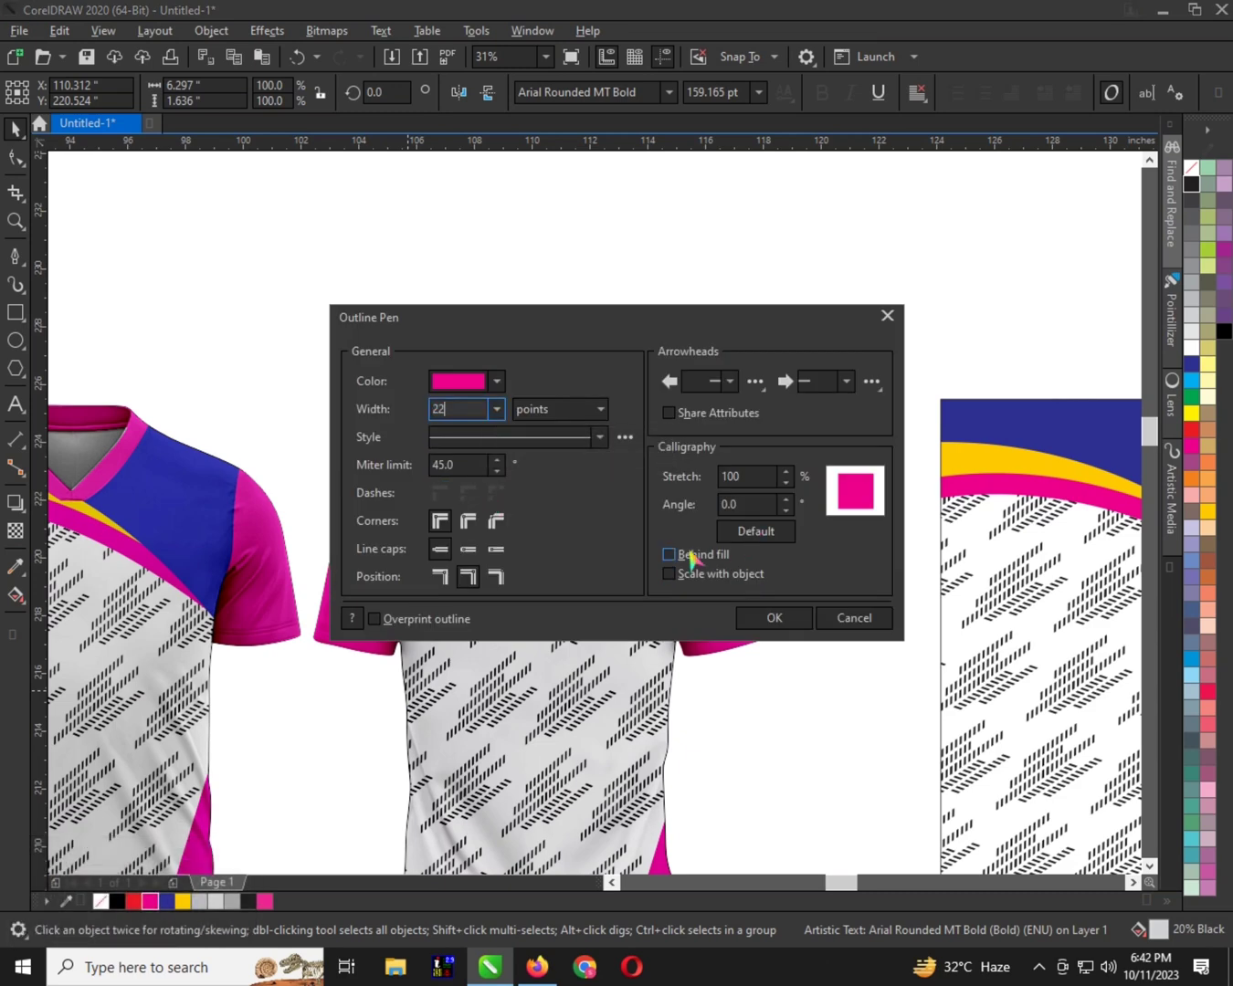
{"action": "left_click", "coordinate": [669, 555]}
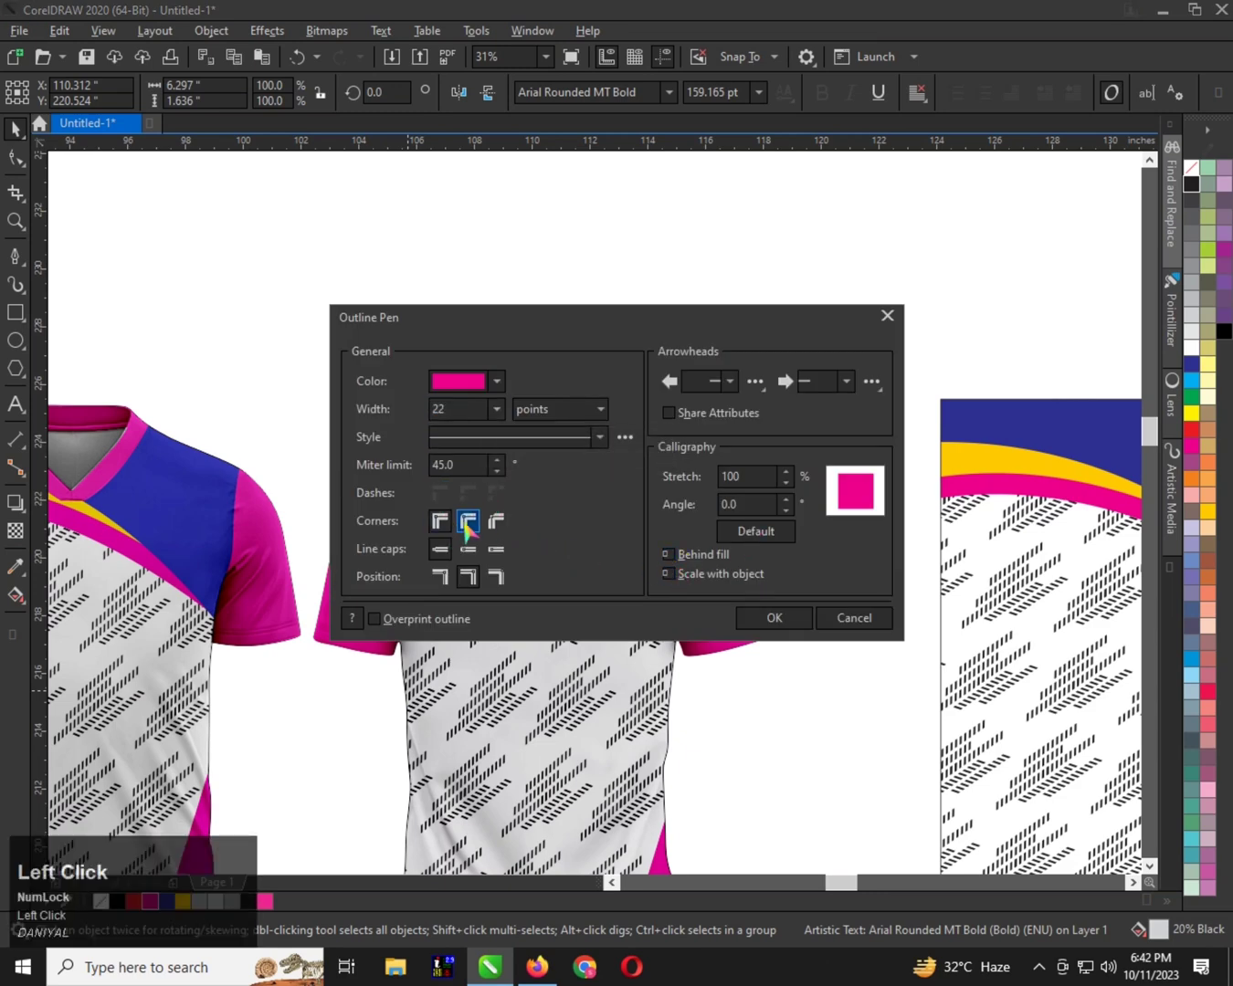
{"action": "left_click", "coordinate": [774, 618]}
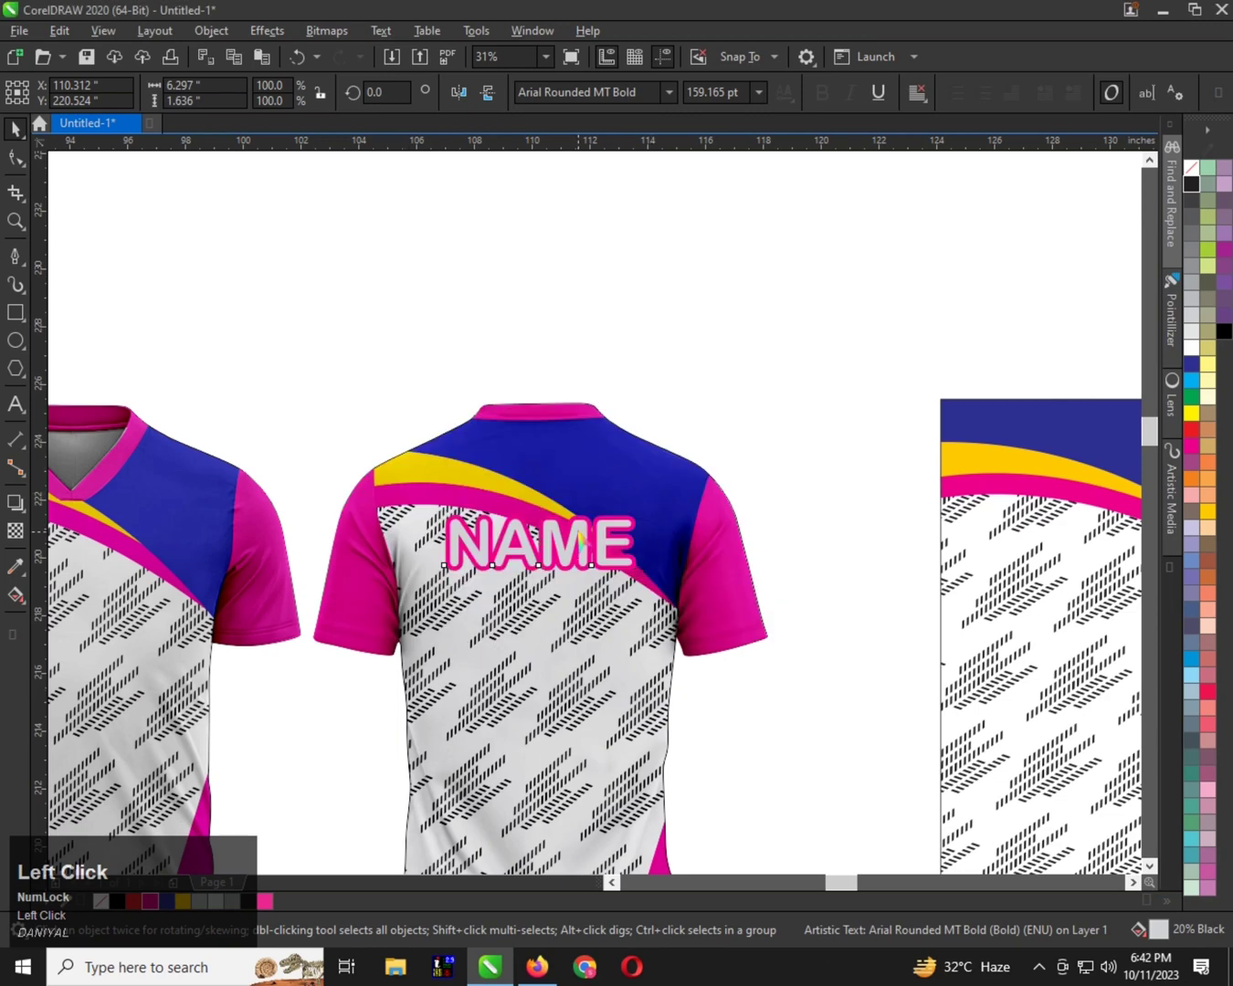
Center the NAME text horizontally on the back jersey
{"action": "left_click", "coordinate": [579, 486], "text": "shift"}
{"action": "key", "text": "c"}
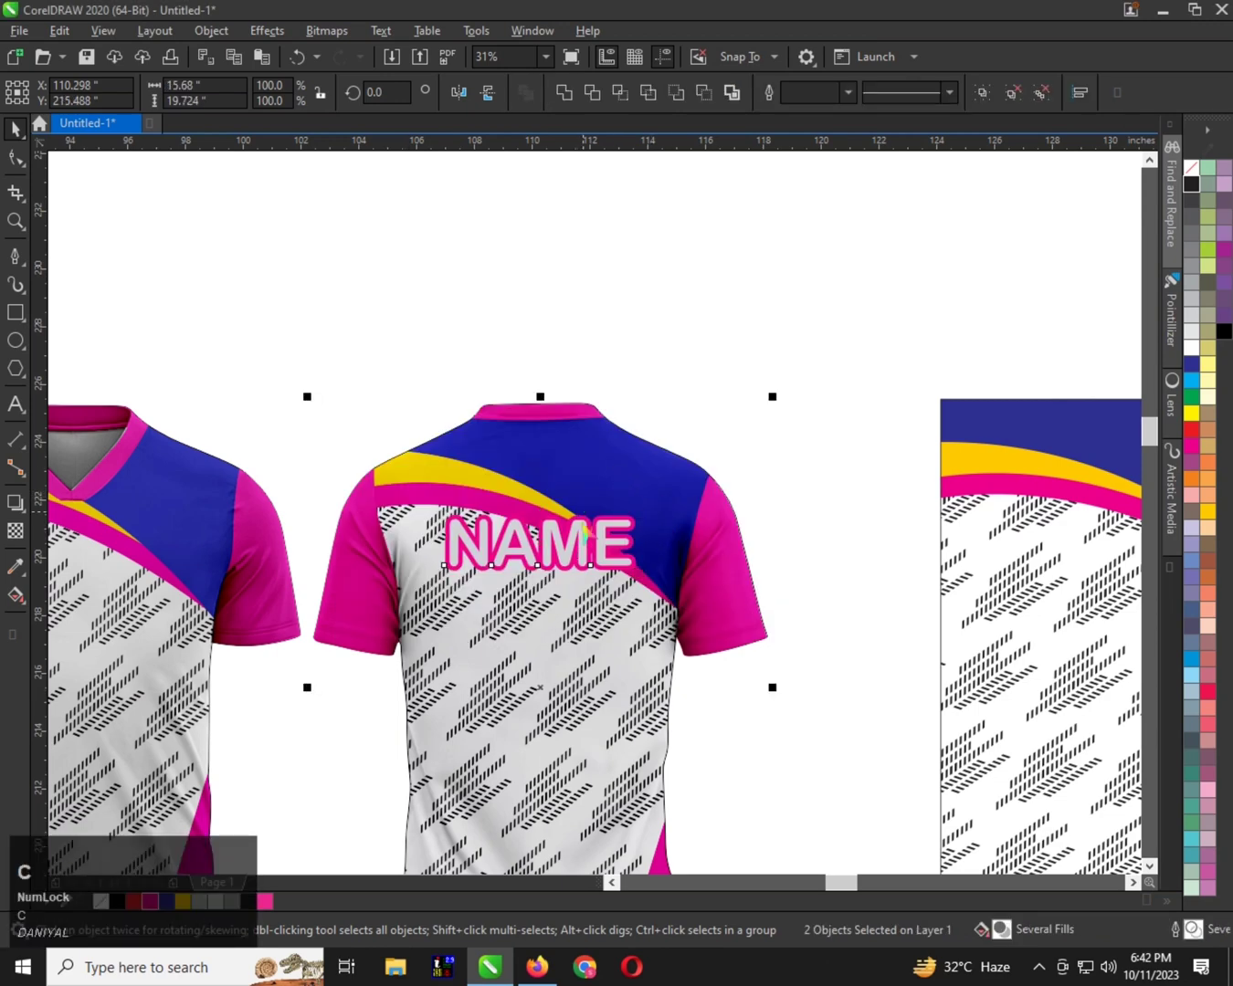
Place an enlarged copy of the NAME text below it on the back jersey and change its wording to 10
{"action": "left_click", "coordinate": [571, 557]}
{"action": "left_click_drag", "start_coordinate": [571, 555], "coordinate": [601, 711]}
{"action": "double_click", "coordinate": [566, 636]}
{"action": "type", "text": "10"}
{"action": "key", "text": "ctrl+space"}
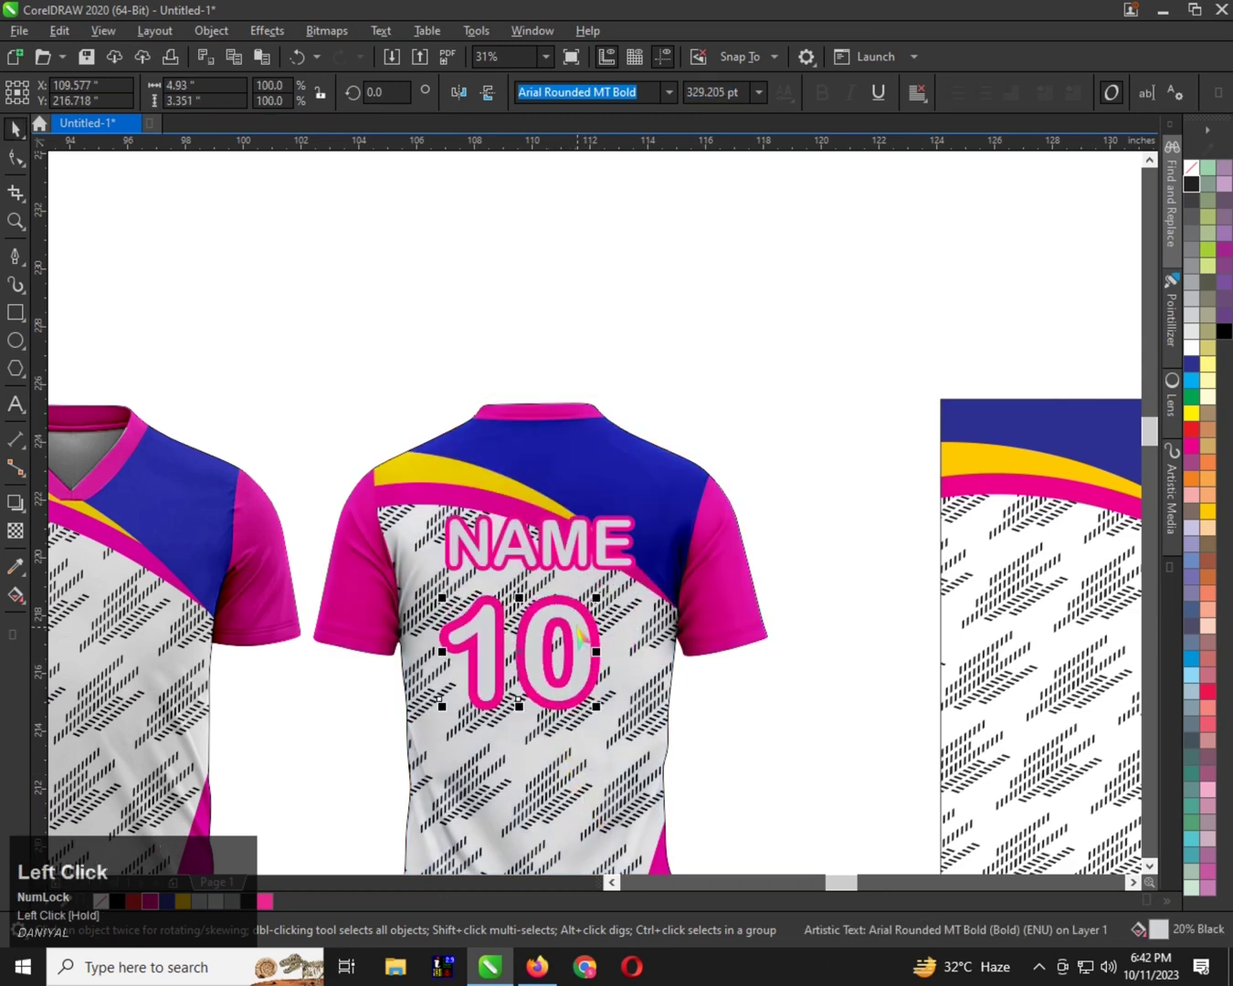
Stretch the number 10 to about 4.63 inches high and center it under NAME on the back jersey
{"action": "mouse_move", "coordinate": [582, 640]}
{"action": "left_mouse_down"}
{"action": "mouse_move", "coordinate": [607, 626]}
{"action": "mouse_move", "coordinate": [599, 619]}
{"action": "left_mouse_up"}
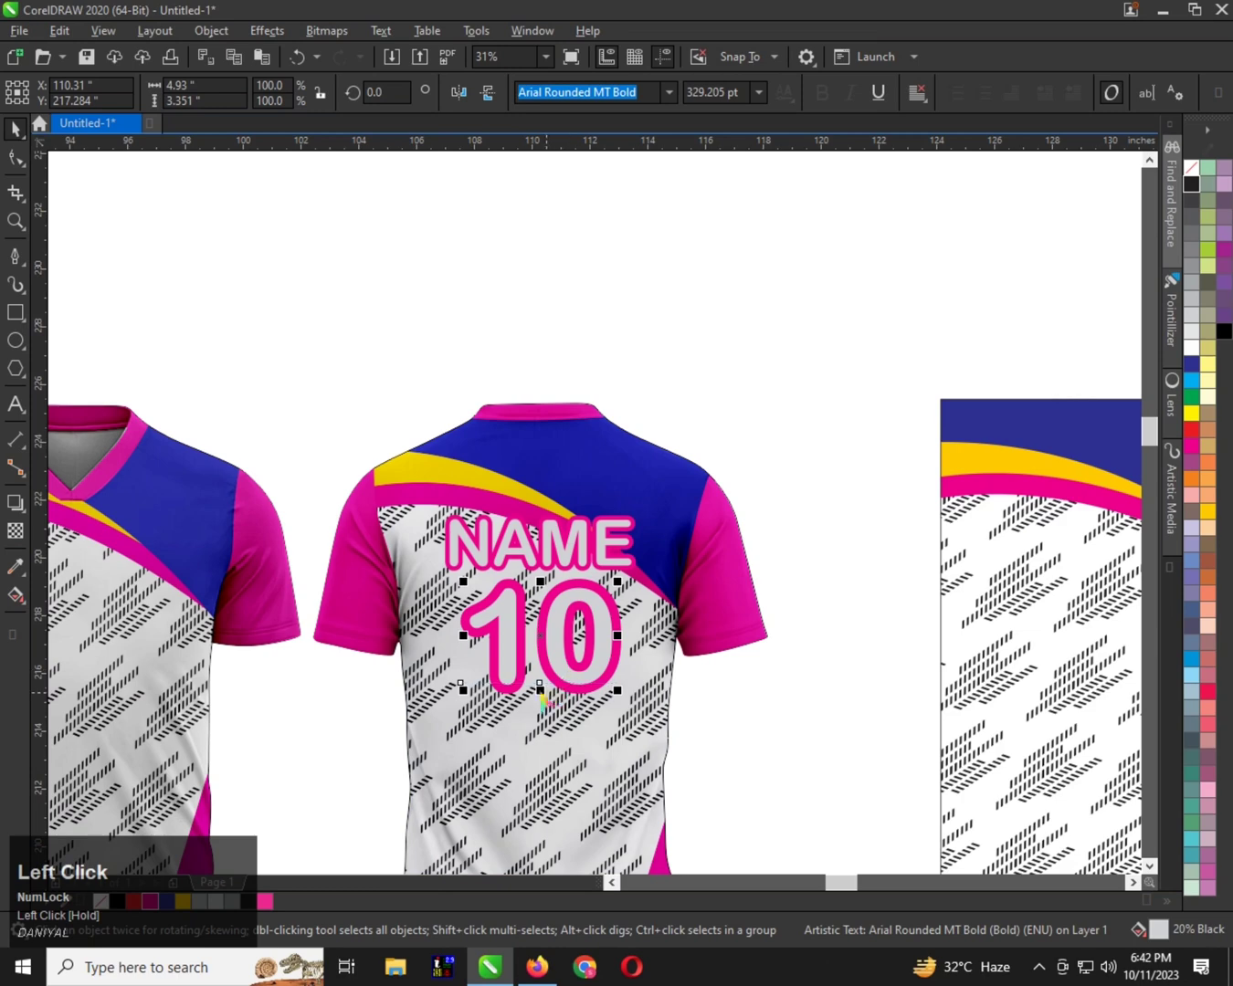
{"action": "left_click_drag", "start_coordinate": [541, 693], "coordinate": [543, 733]}
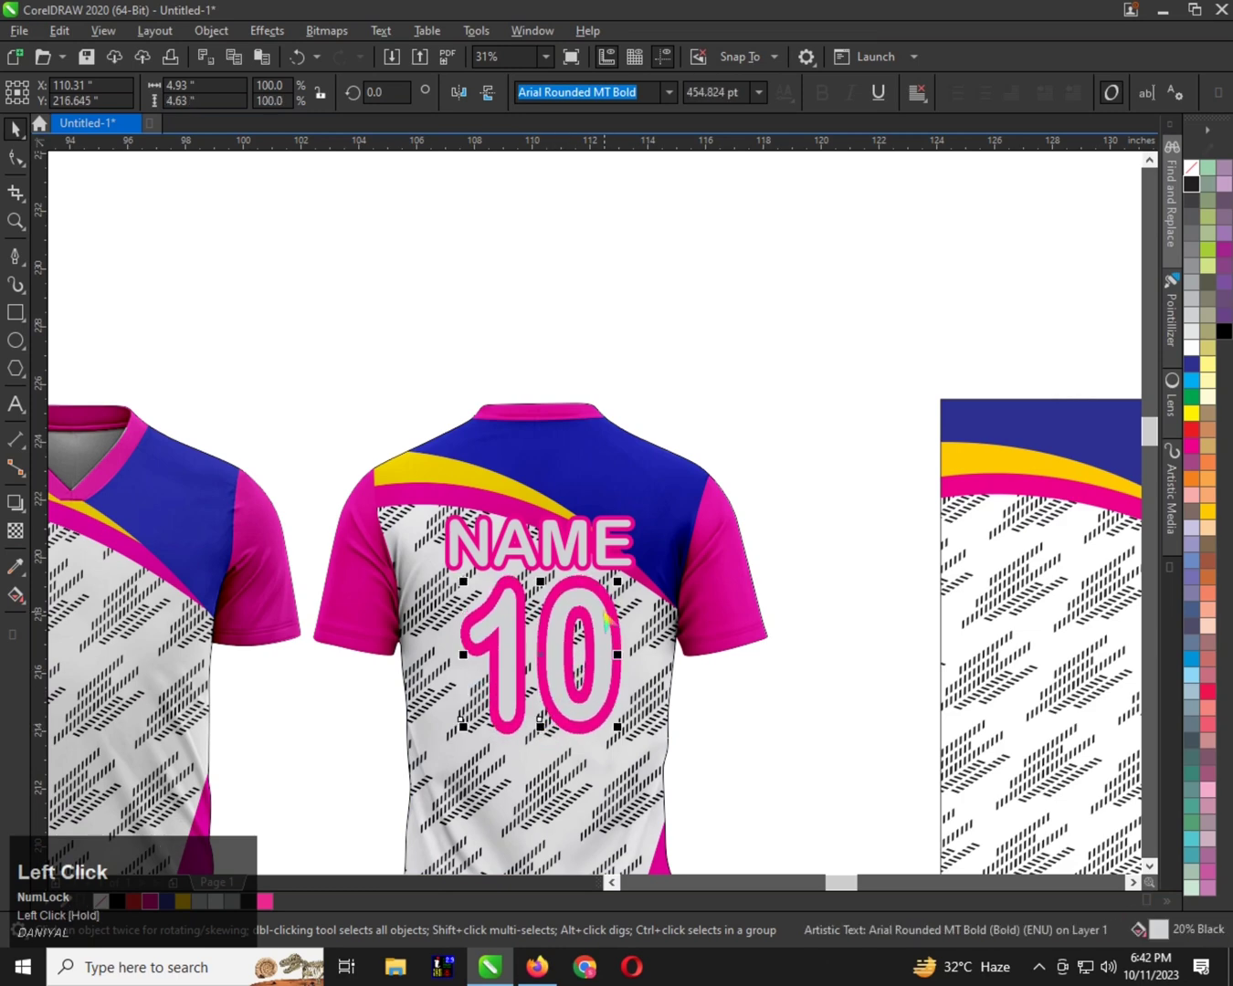
{"action": "left_click_drag", "start_coordinate": [604, 616], "coordinate": [608, 626]}
{"action": "left_click", "coordinate": [619, 467]}
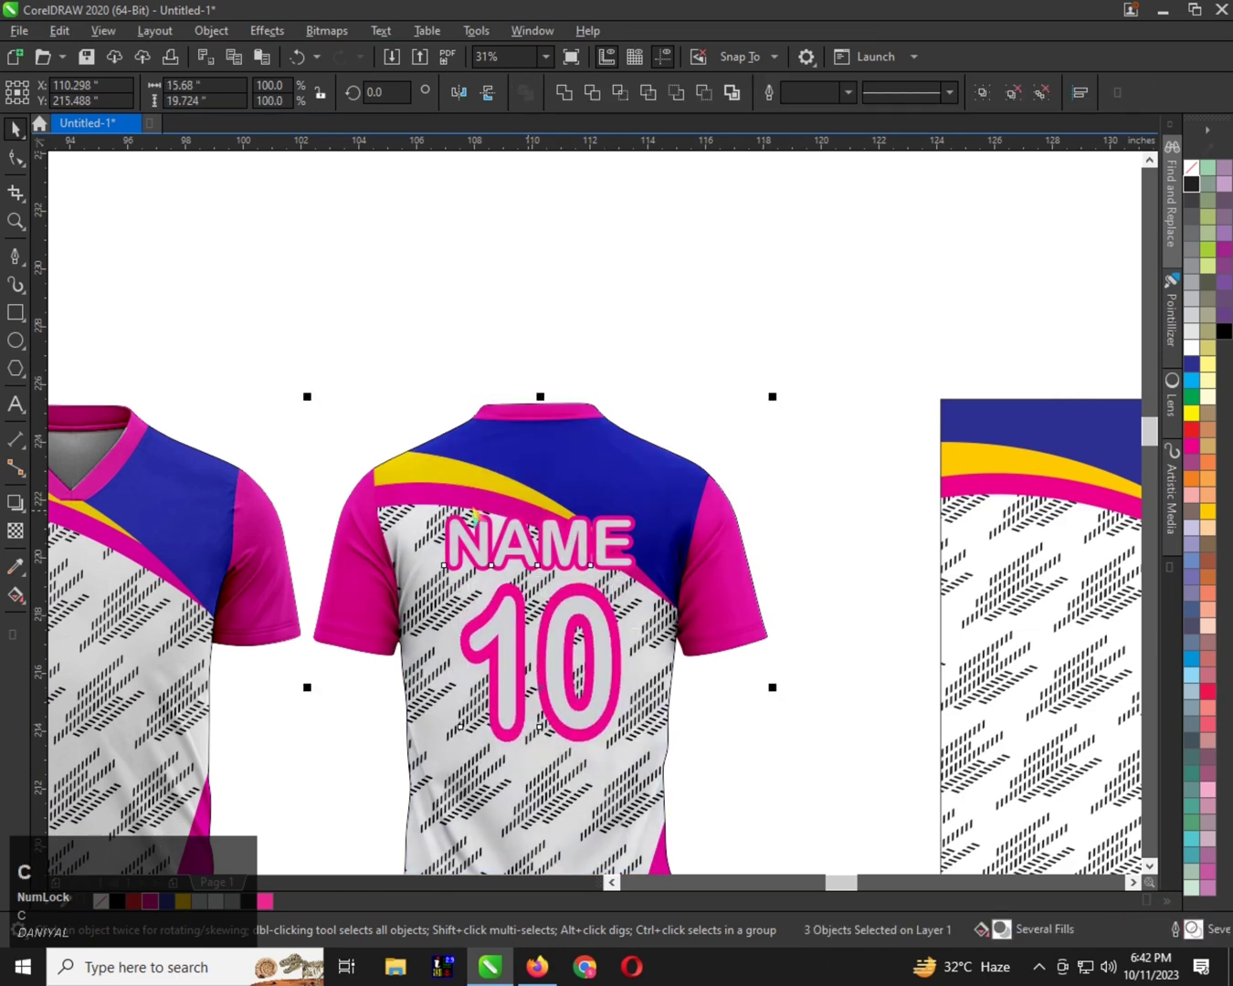
{"action": "left_click", "coordinate": [400, 363]}
Set the outline width of both the NAME text and the number 10 to 15 points
{"action": "left_click", "coordinate": [501, 554]}
{"action": "left_click", "coordinate": [524, 643], "text": "shift"}
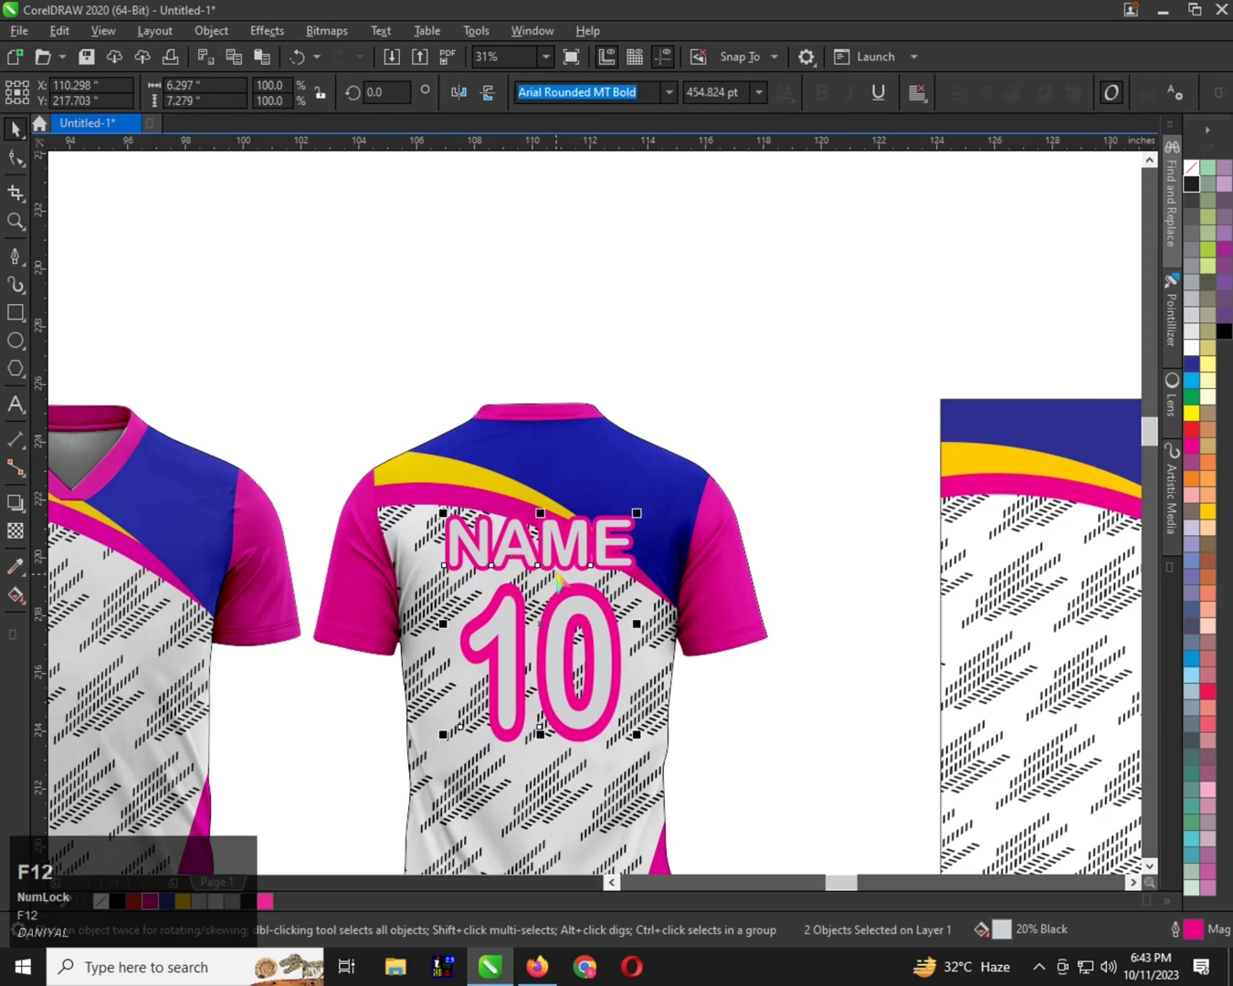
{"action": "key", "text": "F12"}
{"action": "type", "text": "15"}
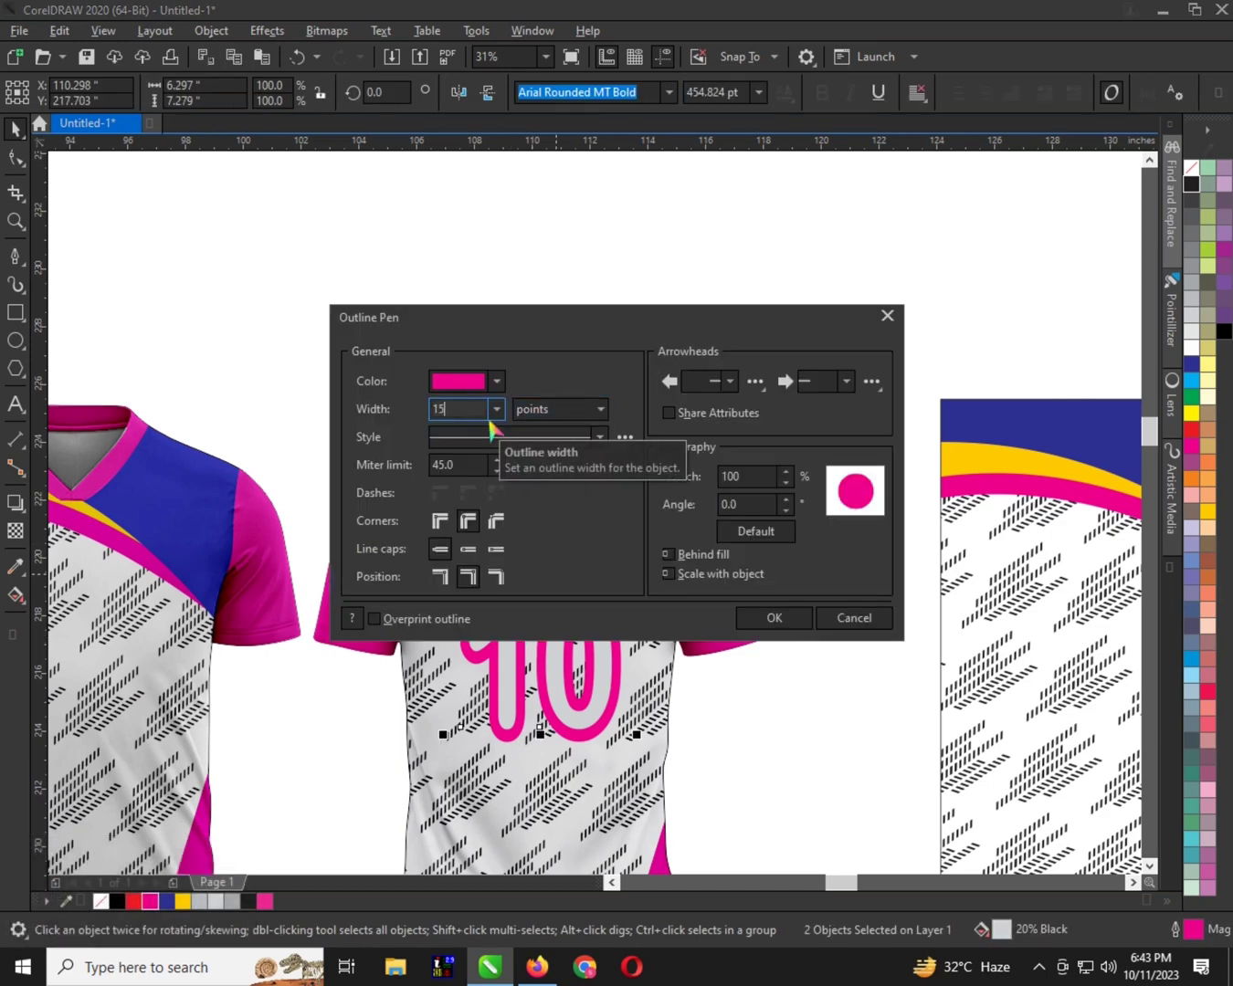
{"action": "left_click", "coordinate": [775, 572]}
{"action": "left_click", "coordinate": [773, 621]}
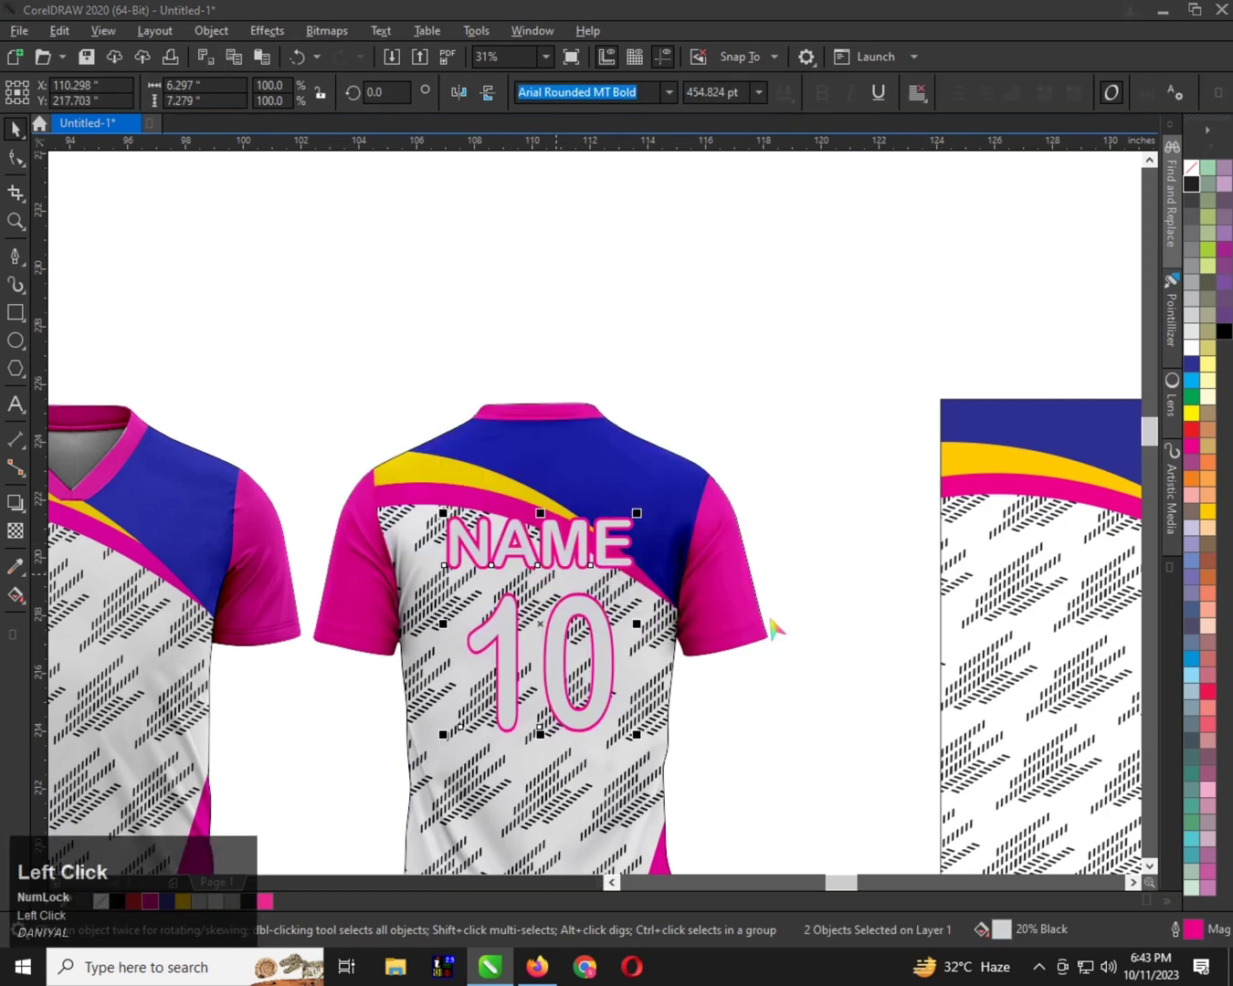
Move the flat rectangular layout farther right, away from the jersey mockups, to about X 144.84 inches
{"action": "scroll", "coordinate": [589, 548], "scroll_direction": "down", "scroll_amount": 1}
{"action": "scroll", "coordinate": [595, 559], "scroll_direction": "up", "scroll_amount": 1}
{"action": "scroll", "coordinate": [593, 557], "scroll_direction": "down", "scroll_amount": 1}
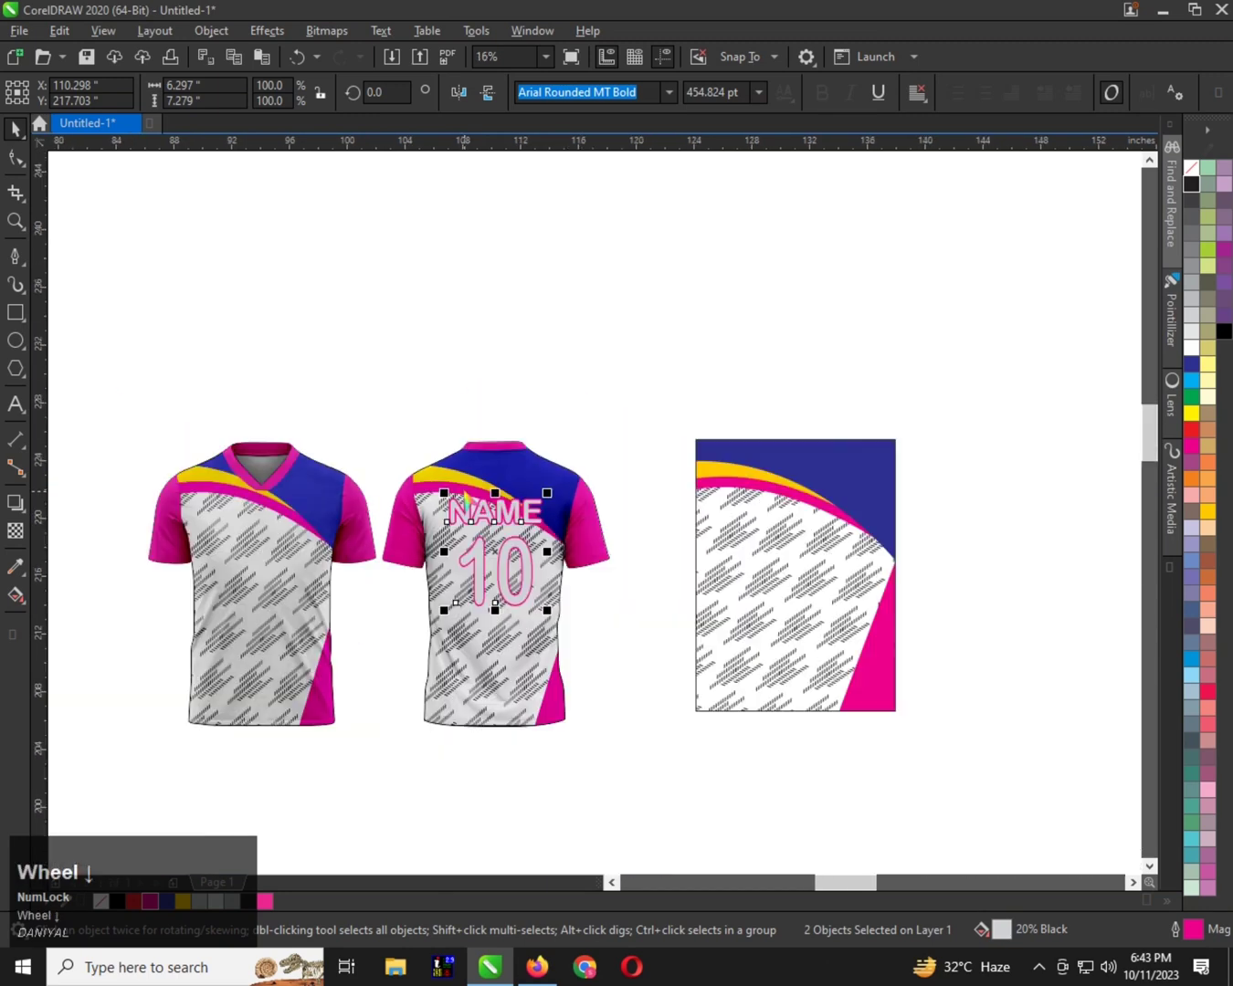
{"action": "scroll", "coordinate": [206, 584], "scroll_direction": "up", "scroll_amount": 1}
{"action": "scroll", "coordinate": [817, 455], "scroll_direction": "down", "scroll_amount": 1}
{"action": "left_click", "coordinate": [816, 453]}
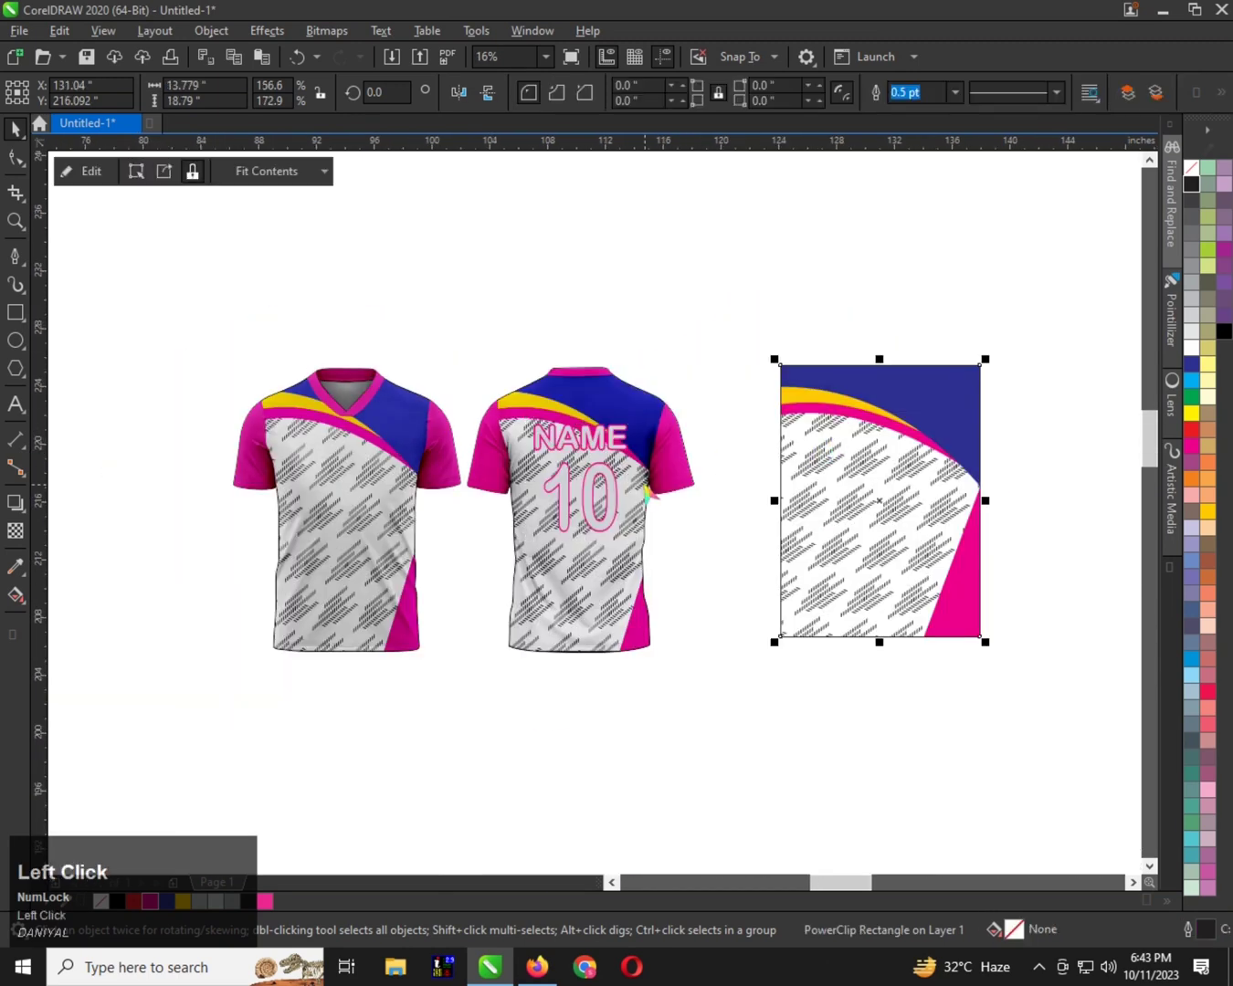
{"action": "scroll", "coordinate": [746, 467], "scroll_direction": "down", "scroll_amount": 1}
{"action": "scroll", "coordinate": [748, 466], "scroll_direction": "up", "scroll_amount": 1}
{"action": "scroll", "coordinate": [406, 514], "scroll_direction": "down", "scroll_amount": 1}
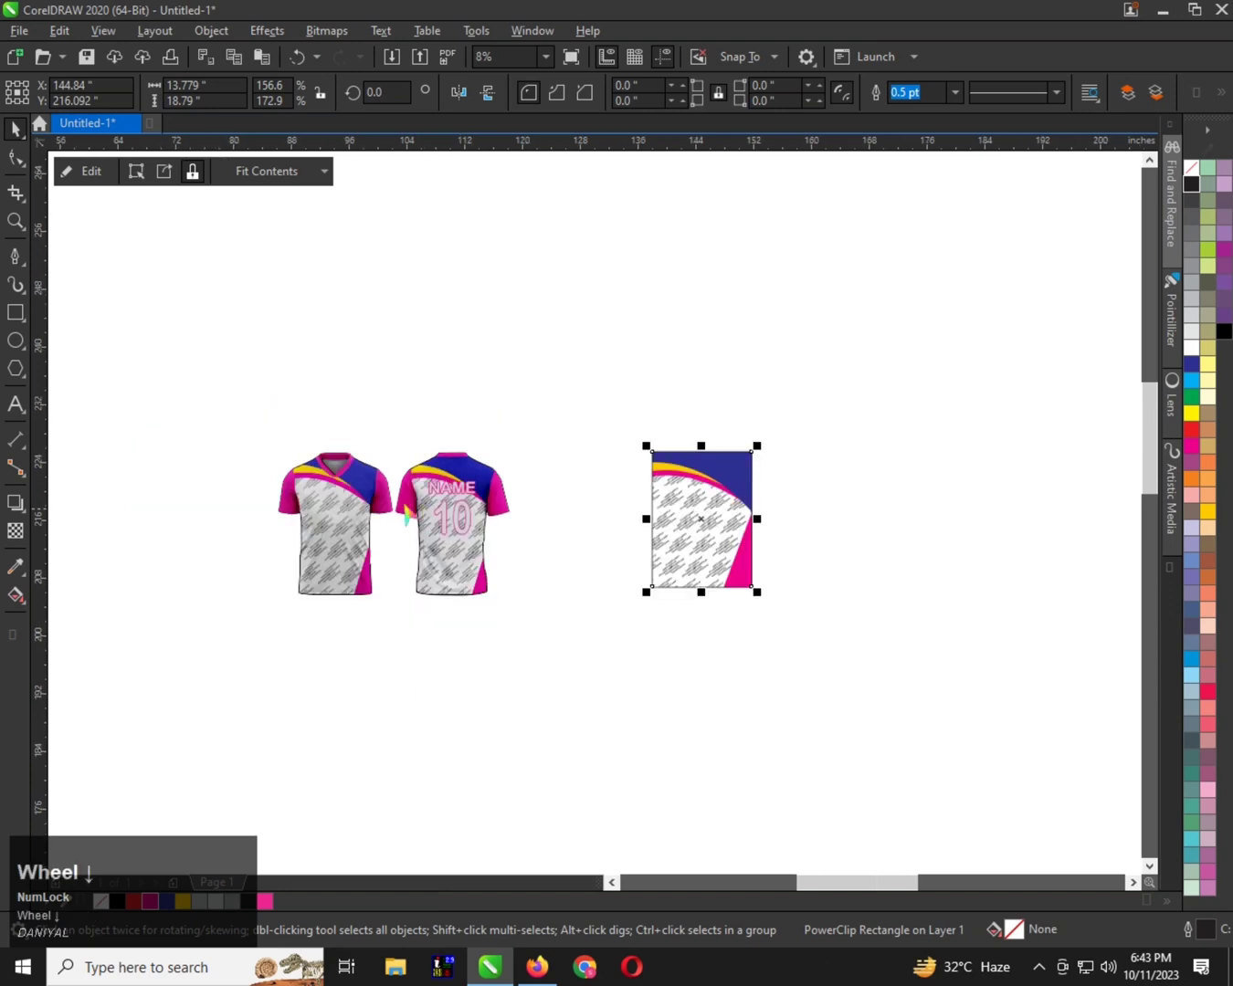
Draw a background rectangle about 51.9 by 39.2 inches around both jerseys and send it behind them
{"action": "left_click", "coordinate": [18, 313]}
{"action": "left_click_drag", "start_coordinate": [195, 353], "coordinate": [570, 638]}
{"action": "key", "text": "ctrl+space"}
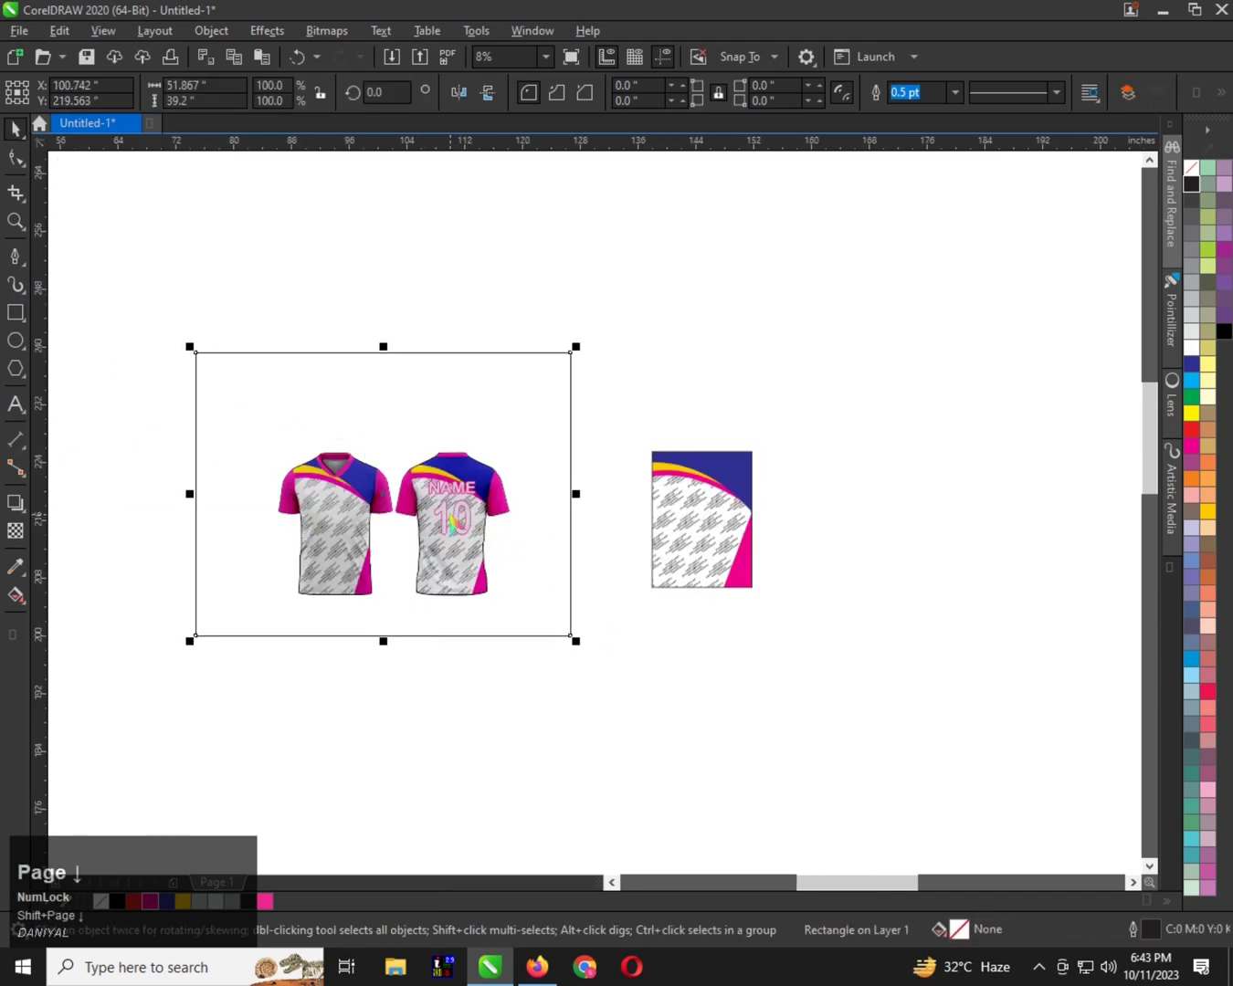
Fill the background rectangle with the pink R236 G38 B143 (#EC268F)
{"action": "scroll", "coordinate": [449, 523], "scroll_direction": "up", "scroll_amount": 1}
{"action": "left_click", "coordinate": [268, 902]}
{"action": "scroll", "coordinate": [467, 784], "scroll_direction": "down", "scroll_amount": 1}
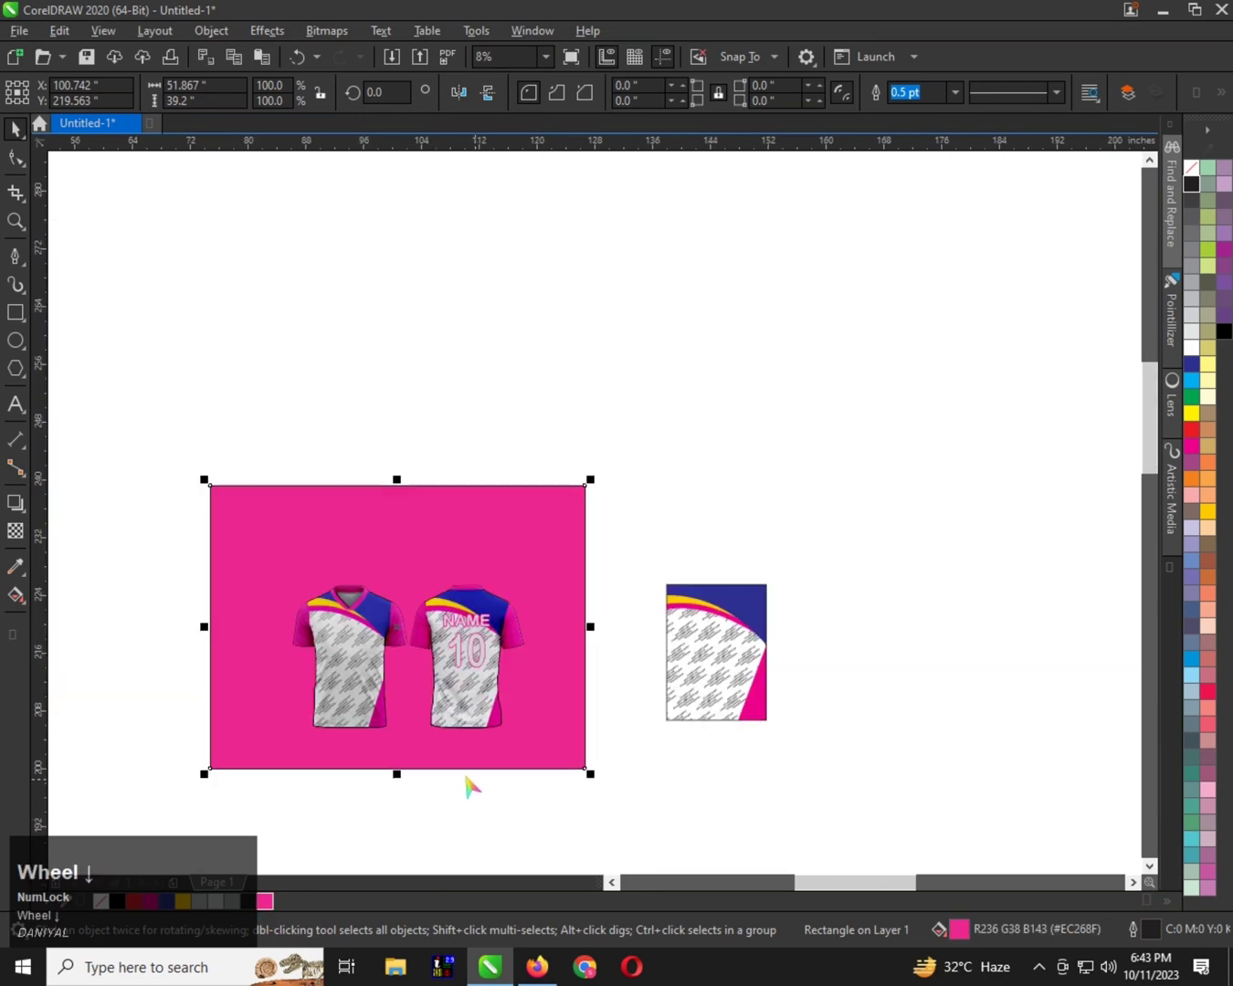
Change the background rectangle's fill to an elliptical fountain fill running from pink edges to a white center
{"action": "scroll", "coordinate": [358, 742], "scroll_direction": "up", "scroll_amount": 1}
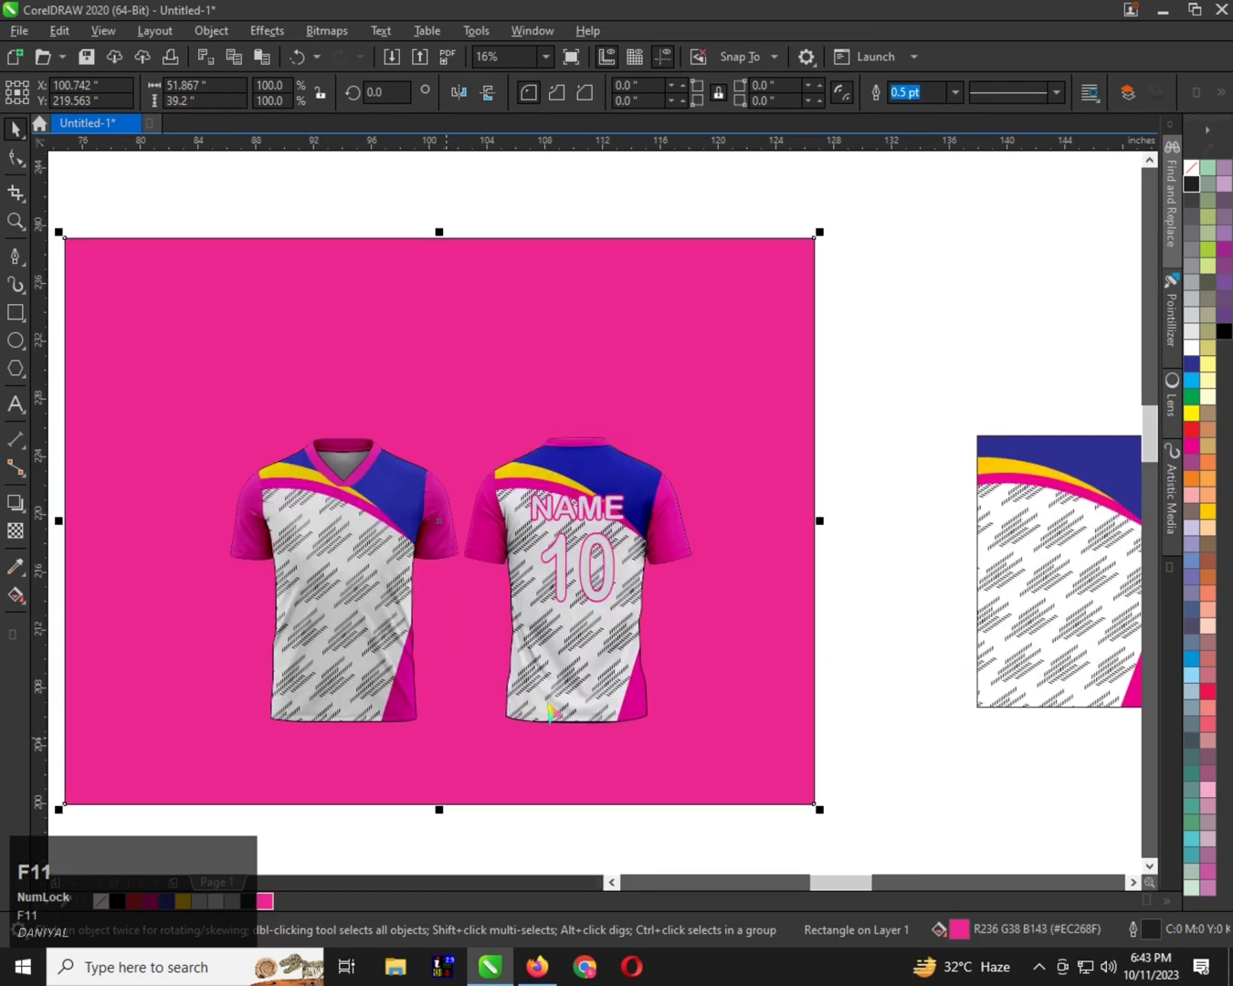
{"action": "key", "text": "F11"}
{"action": "left_click_drag", "start_coordinate": [617, 202], "coordinate": [939, 228]}
{"action": "left_click", "coordinate": [852, 355]}
{"action": "left_click", "coordinate": [1052, 347]}
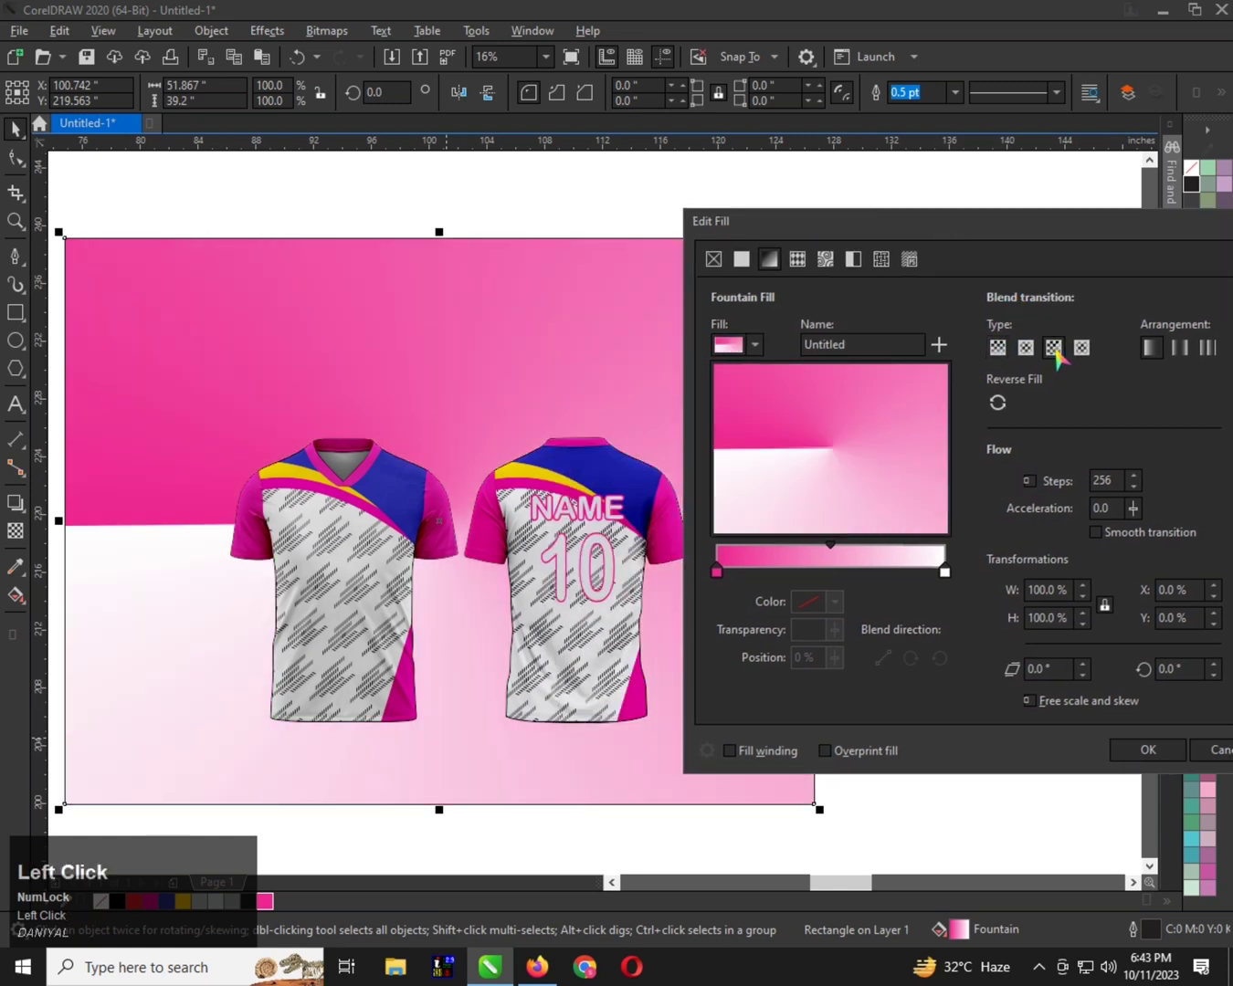
{"action": "left_click", "coordinate": [1026, 346]}
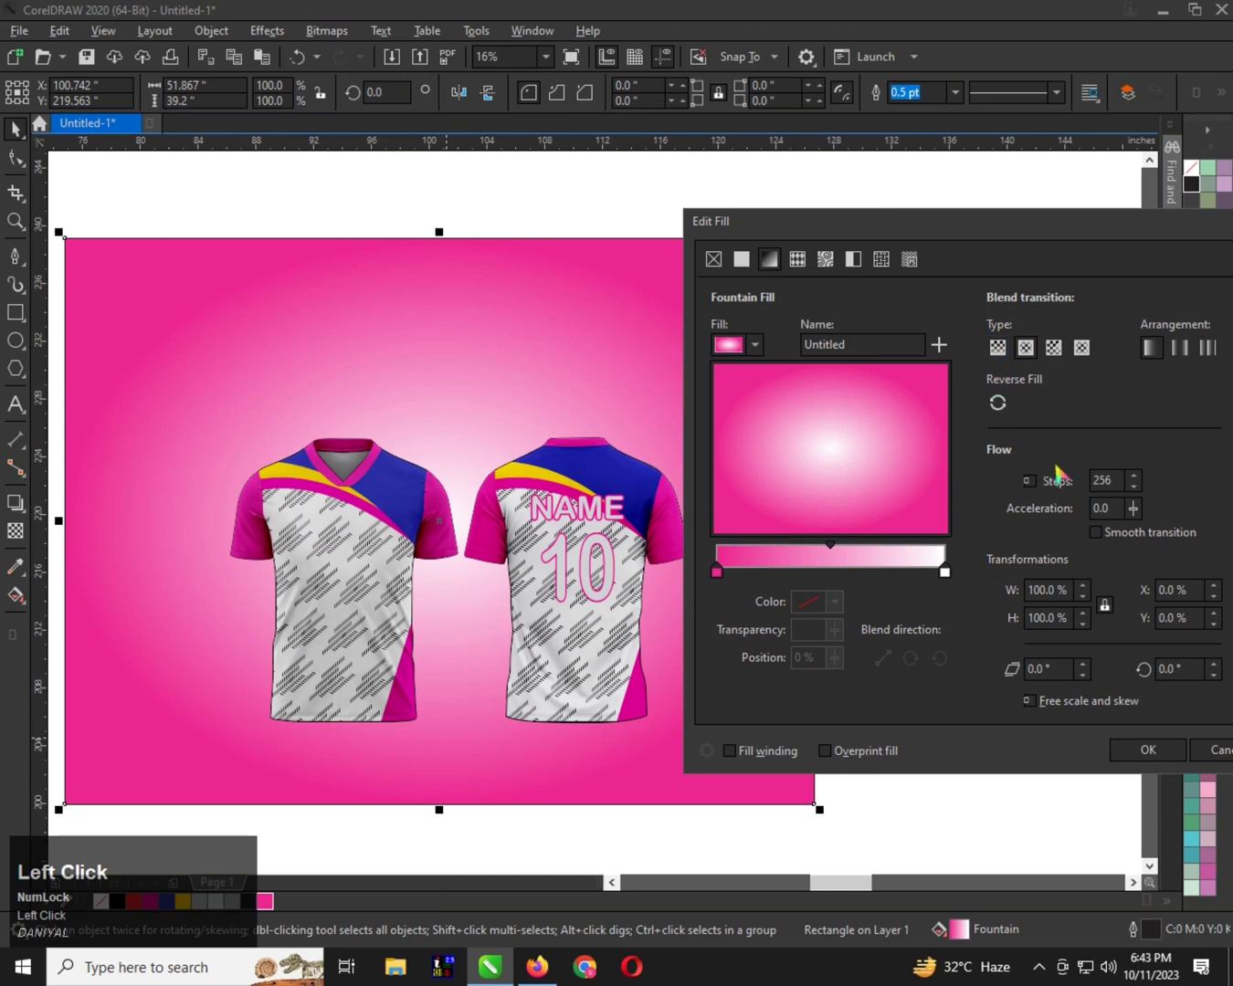
Recolor the gradient's white end with the dark blue sampled from the back jersey and apply the fill
{"action": "left_click", "coordinate": [944, 572]}
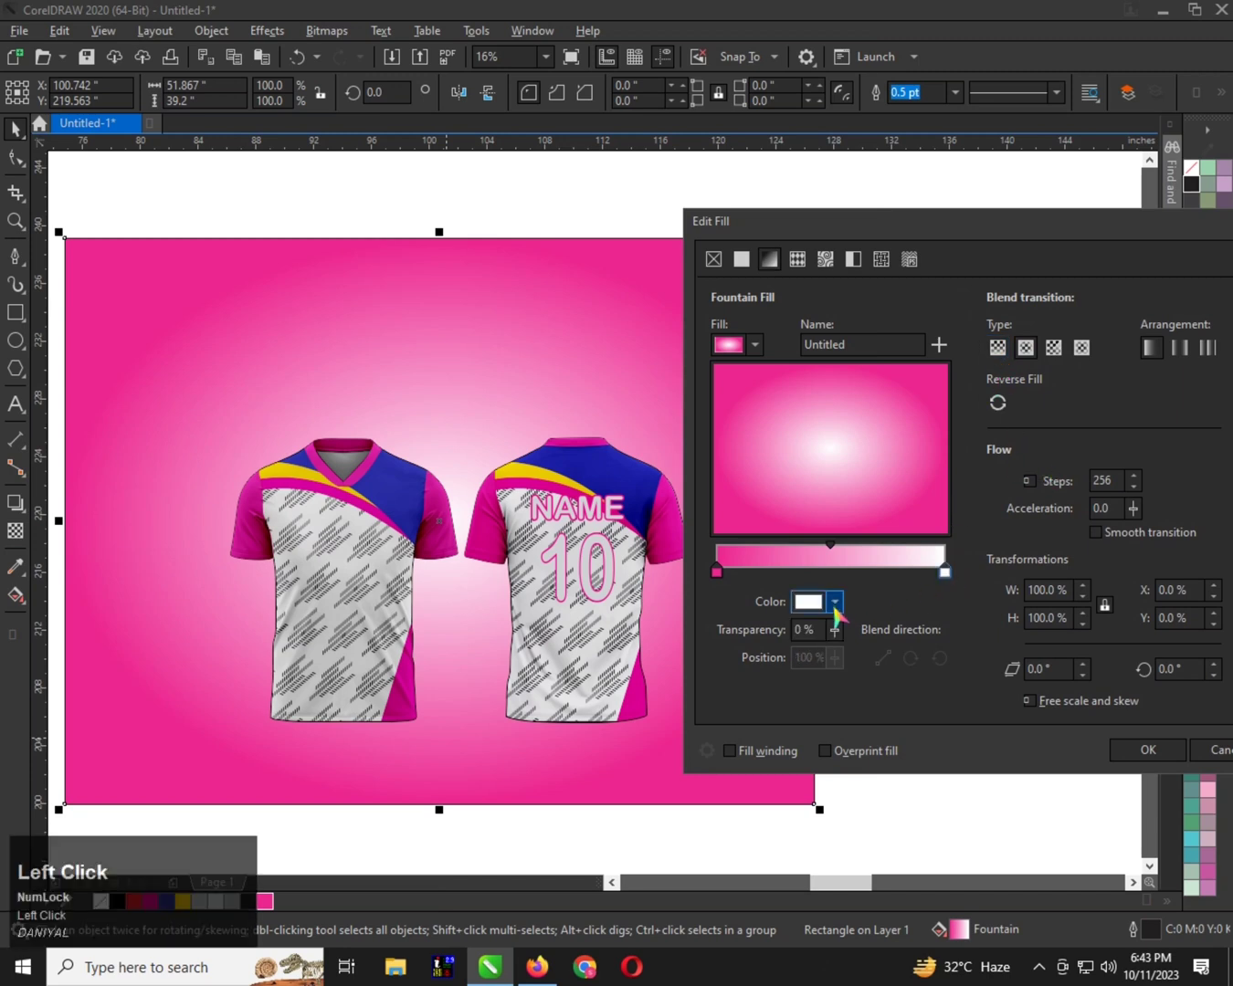
{"action": "left_click", "coordinate": [835, 603]}
{"action": "left_click", "coordinate": [977, 884]}
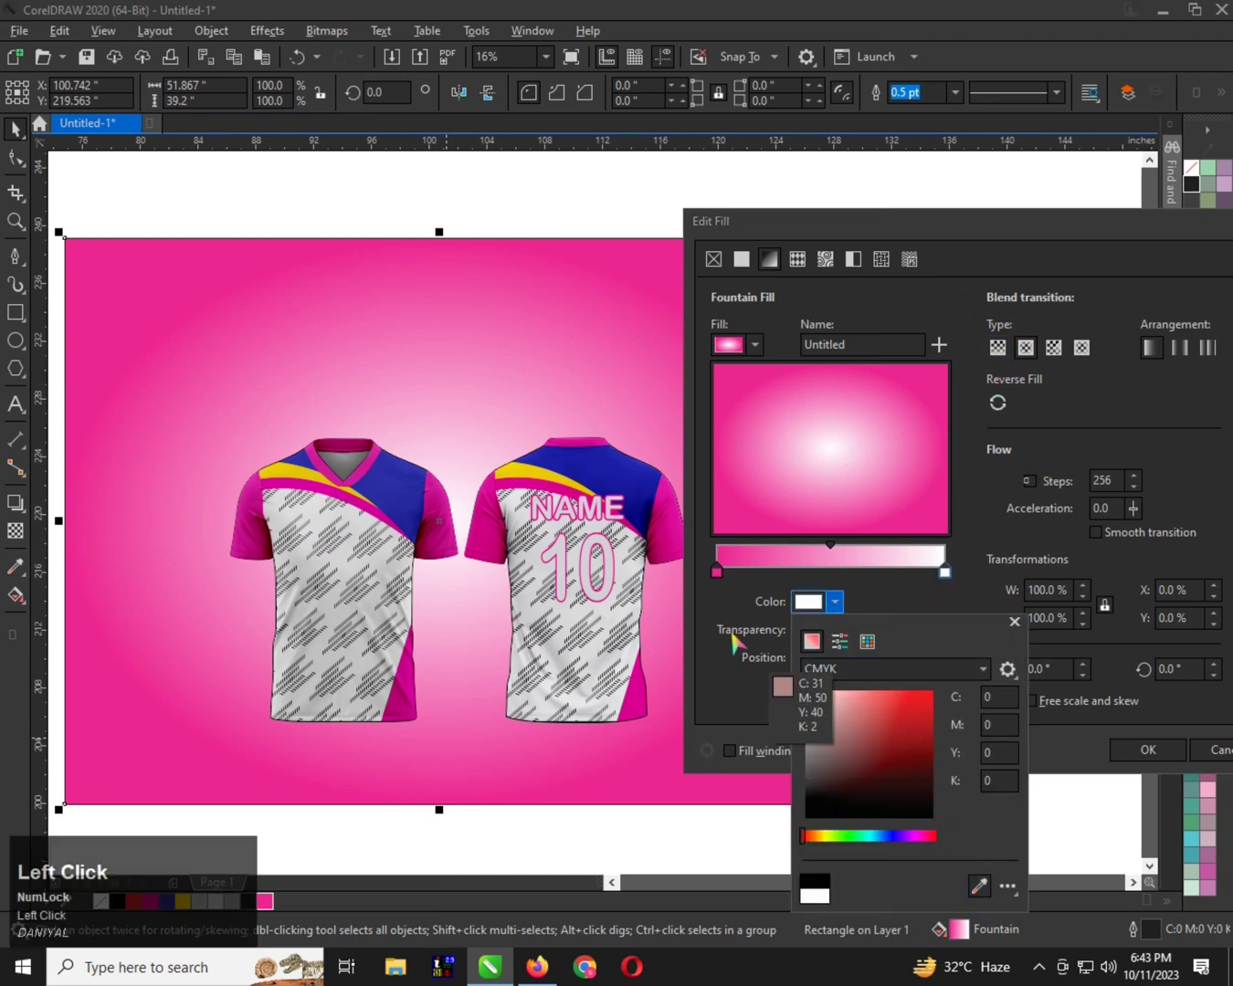
{"action": "left_click", "coordinate": [630, 502]}
{"action": "left_click", "coordinate": [1145, 751]}
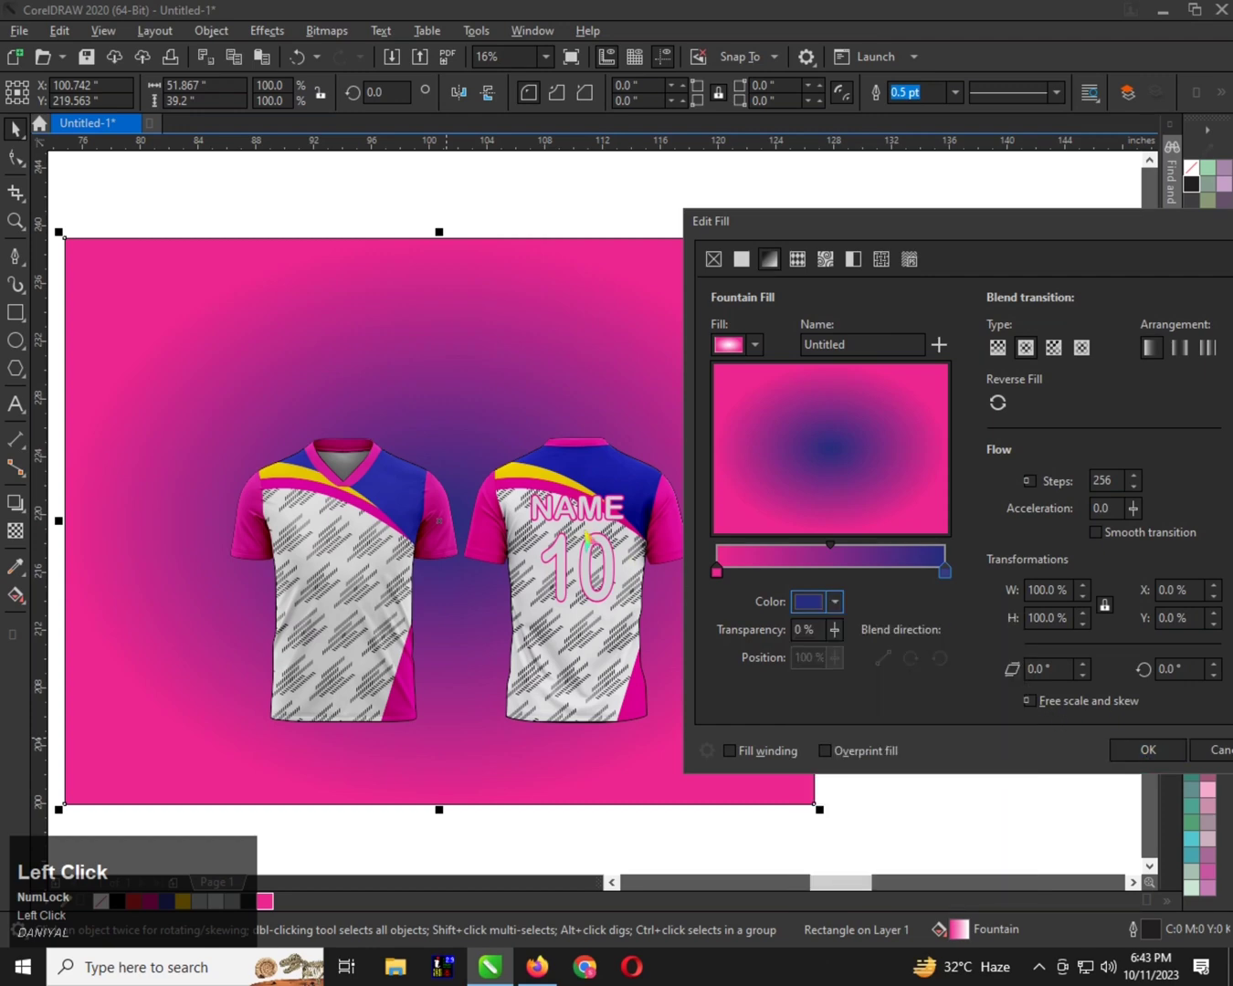
{"action": "left_click", "coordinate": [1147, 750]}
Shift the gradient background to about X 102.275, Y 217.83 inches so the jerseys sit near its center
{"action": "scroll", "coordinate": [493, 517], "scroll_direction": "down", "scroll_amount": 1}
{"action": "scroll", "coordinate": [538, 475], "scroll_direction": "up", "scroll_amount": 1}
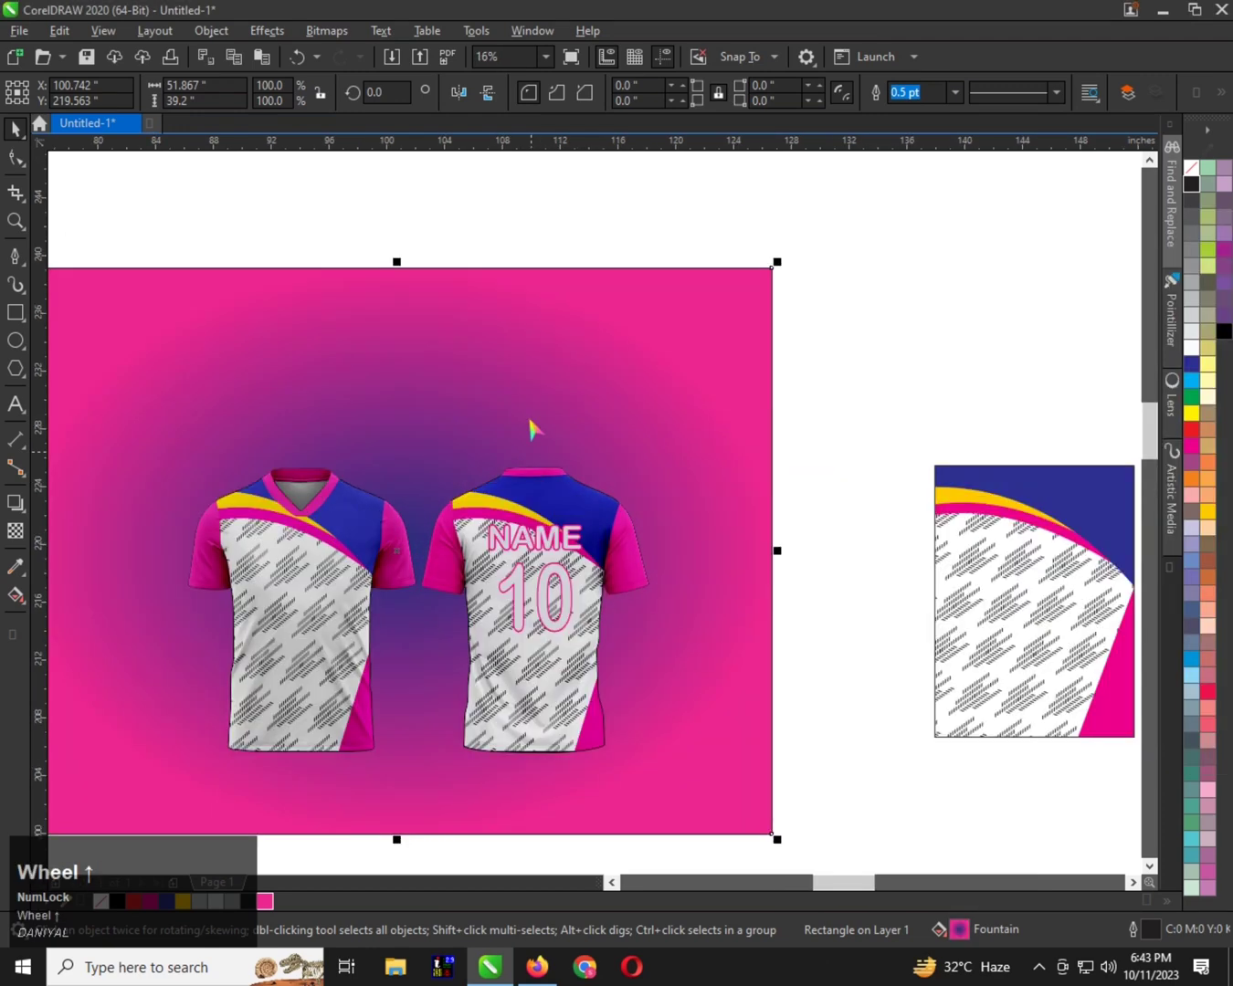
{"action": "left_click_drag", "start_coordinate": [509, 361], "coordinate": [529, 381]}
{"action": "scroll", "coordinate": [440, 358], "scroll_direction": "down", "scroll_amount": 1}
{"action": "scroll", "coordinate": [437, 429], "scroll_direction": "up", "scroll_amount": 1}
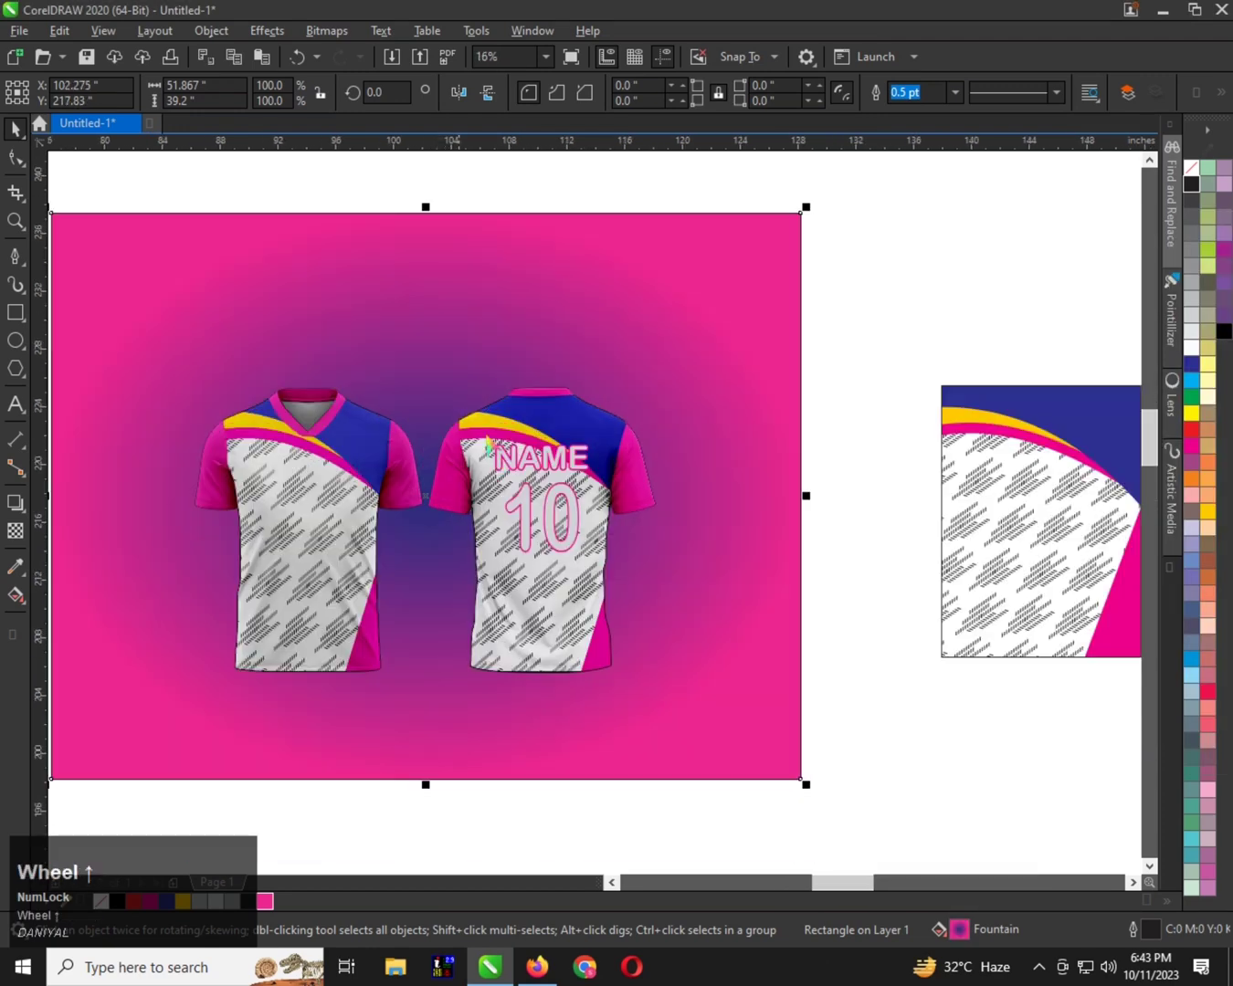
Examine the front and back jersey mockups up close, then frame both in a full-screen preview
{"action": "scroll", "coordinate": [347, 485], "scroll_direction": "up", "scroll_amount": 2}
{"action": "scroll", "coordinate": [311, 358], "scroll_direction": "down", "scroll_amount": 2}
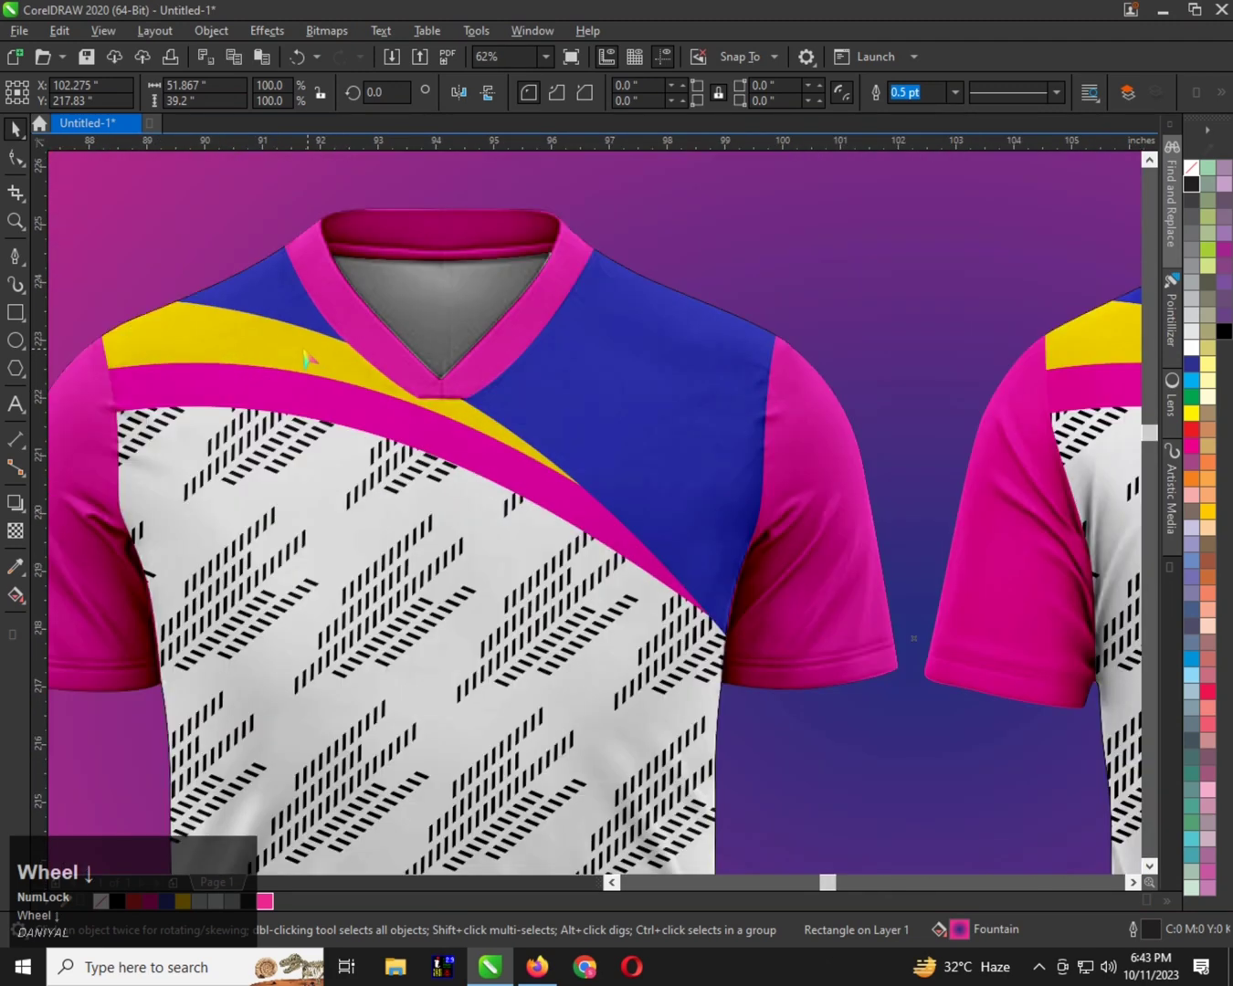
{"action": "scroll", "coordinate": [273, 488], "scroll_direction": "up", "scroll_amount": 1}
{"action": "scroll", "coordinate": [283, 407], "scroll_direction": "down", "scroll_amount": 1}
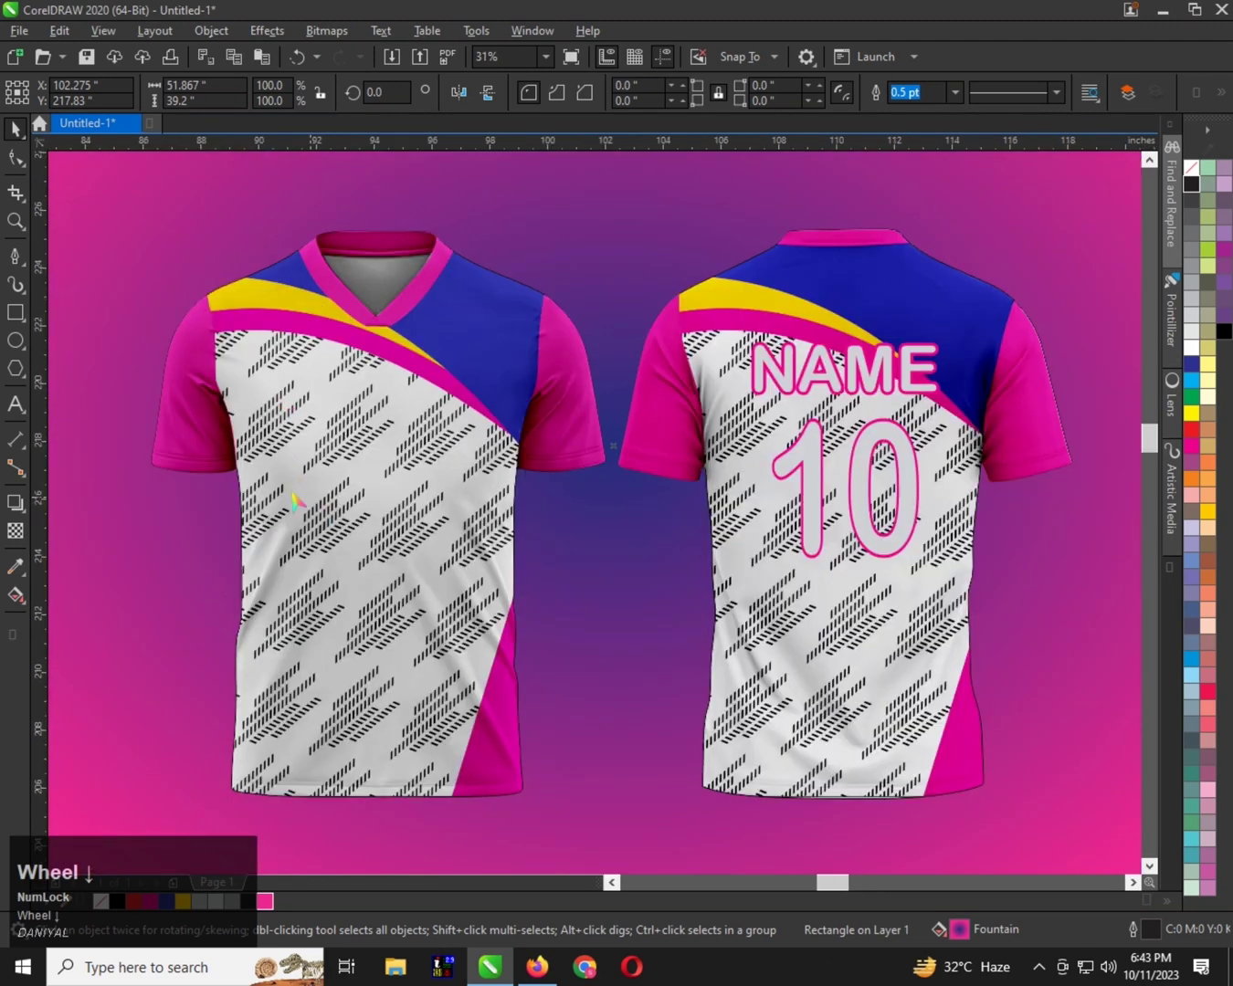
{"action": "scroll", "coordinate": [273, 488], "scroll_direction": "down", "scroll_amount": 1}
{"action": "key", "text": "F2"}
{"action": "left_click_drag", "start_coordinate": [182, 292], "coordinate": [691, 658]}
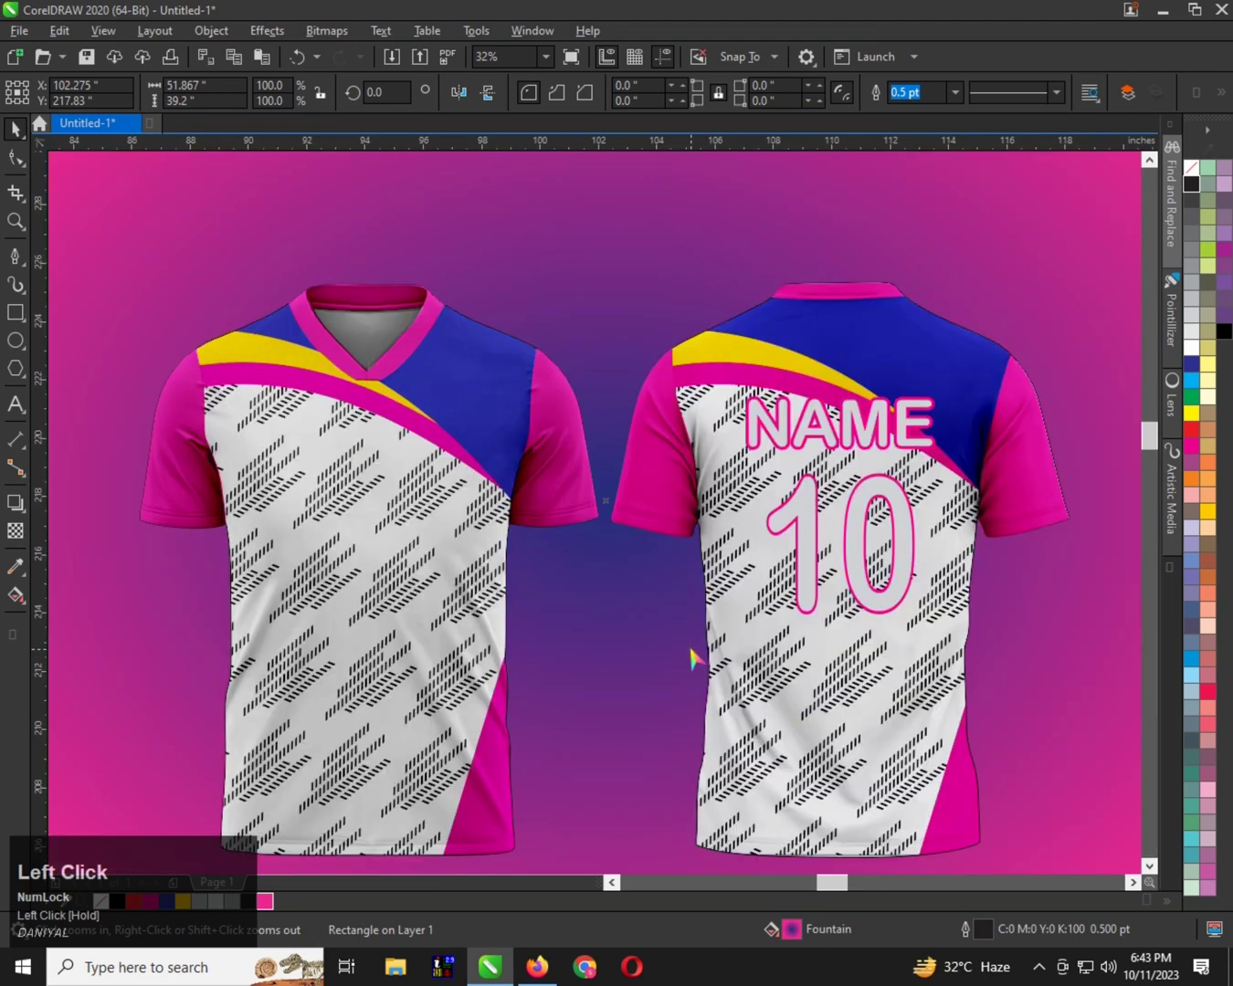
{"action": "key", "text": "F9"}
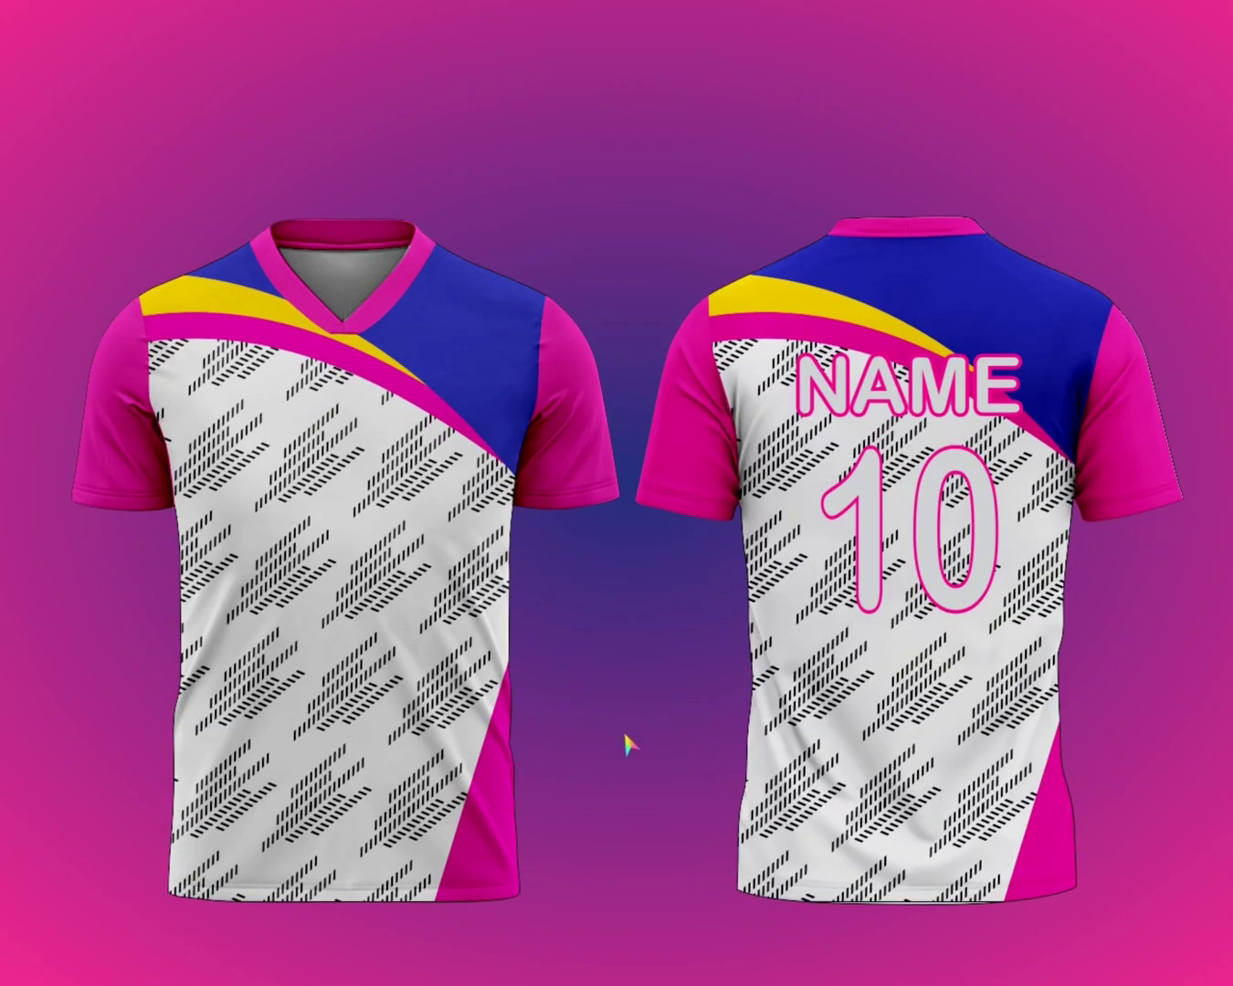